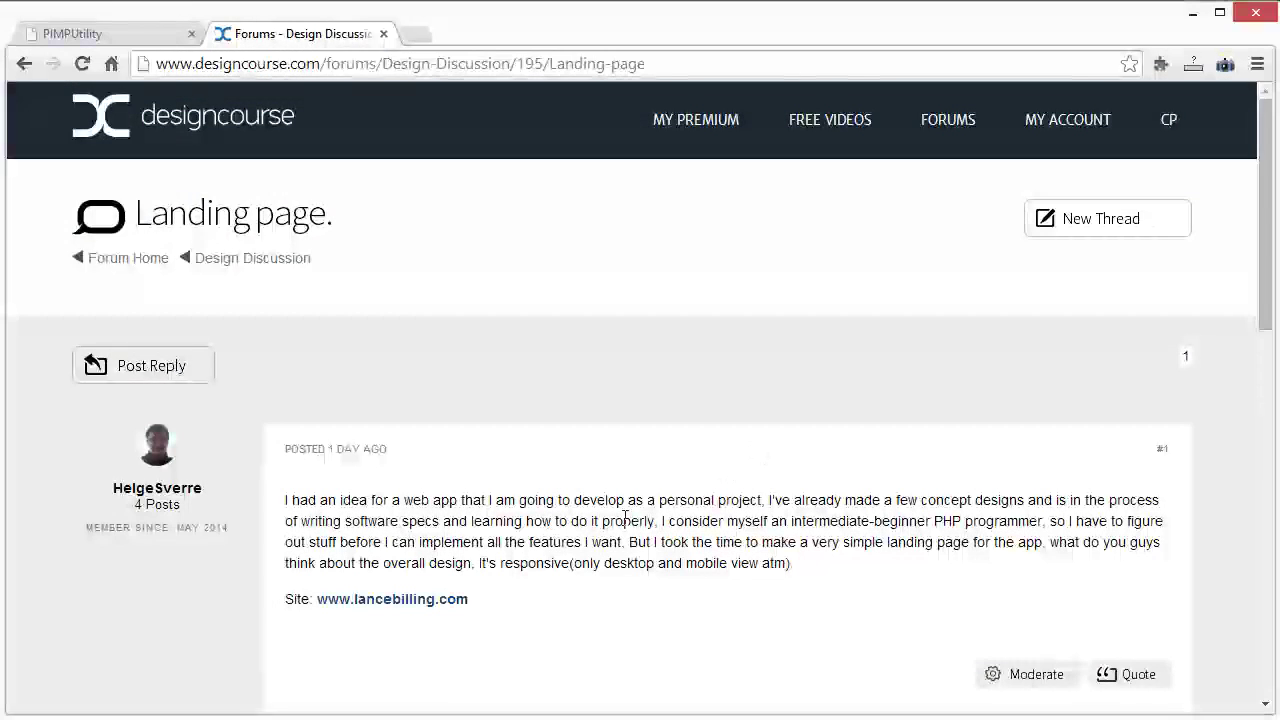
scroll(470, 523, "down", 1)
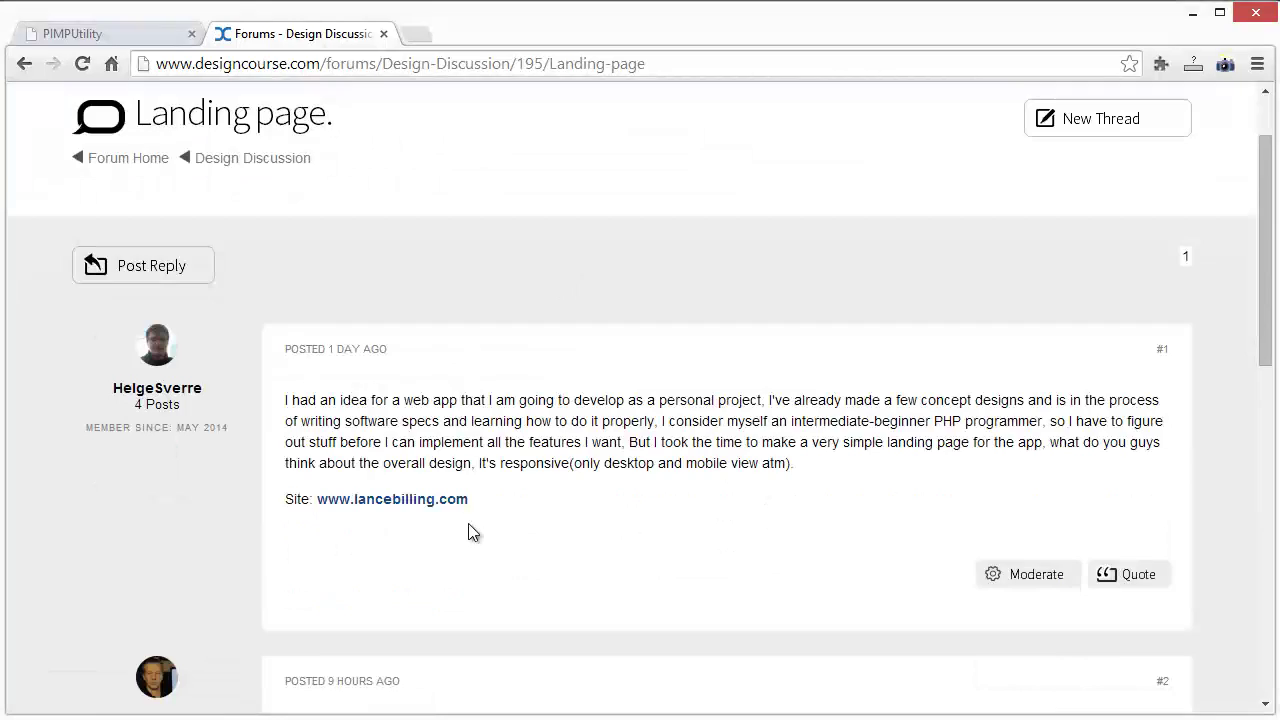
scroll(440, 426, "down", 6)
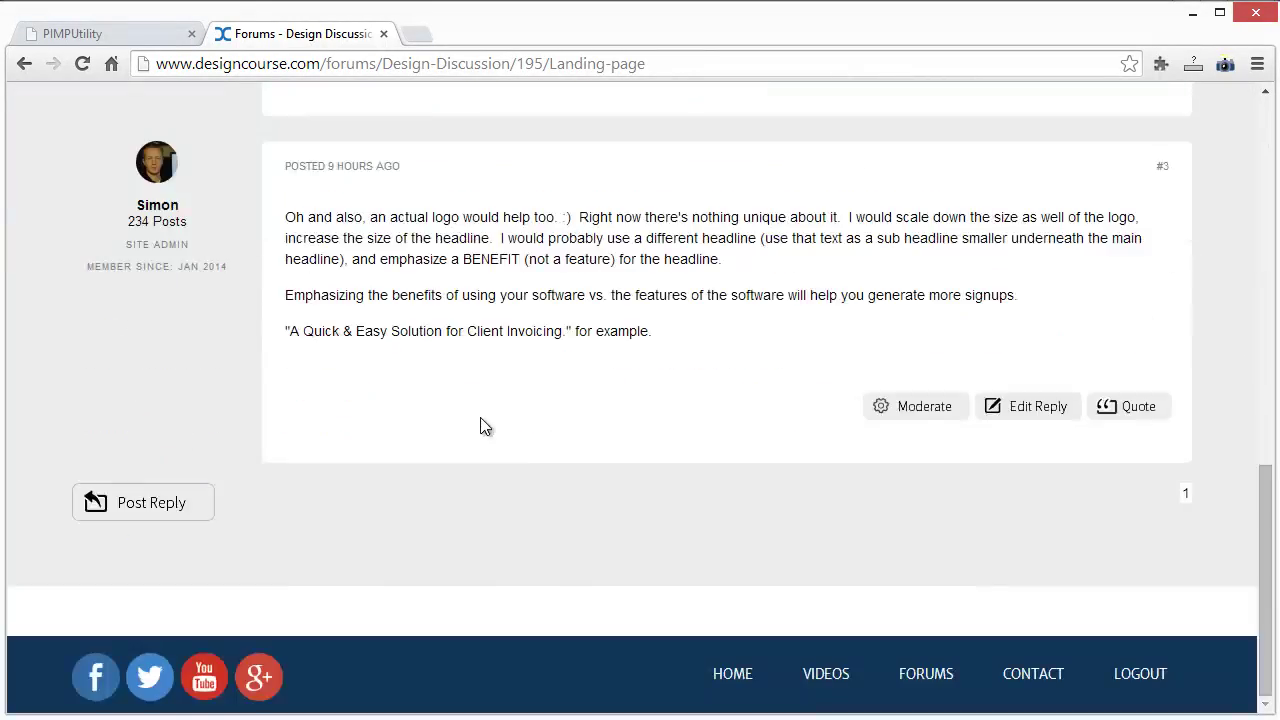
scroll(480, 428, "up", 5)
scroll(483, 418, "up", 1)
scroll(583, 540, "down", 7)
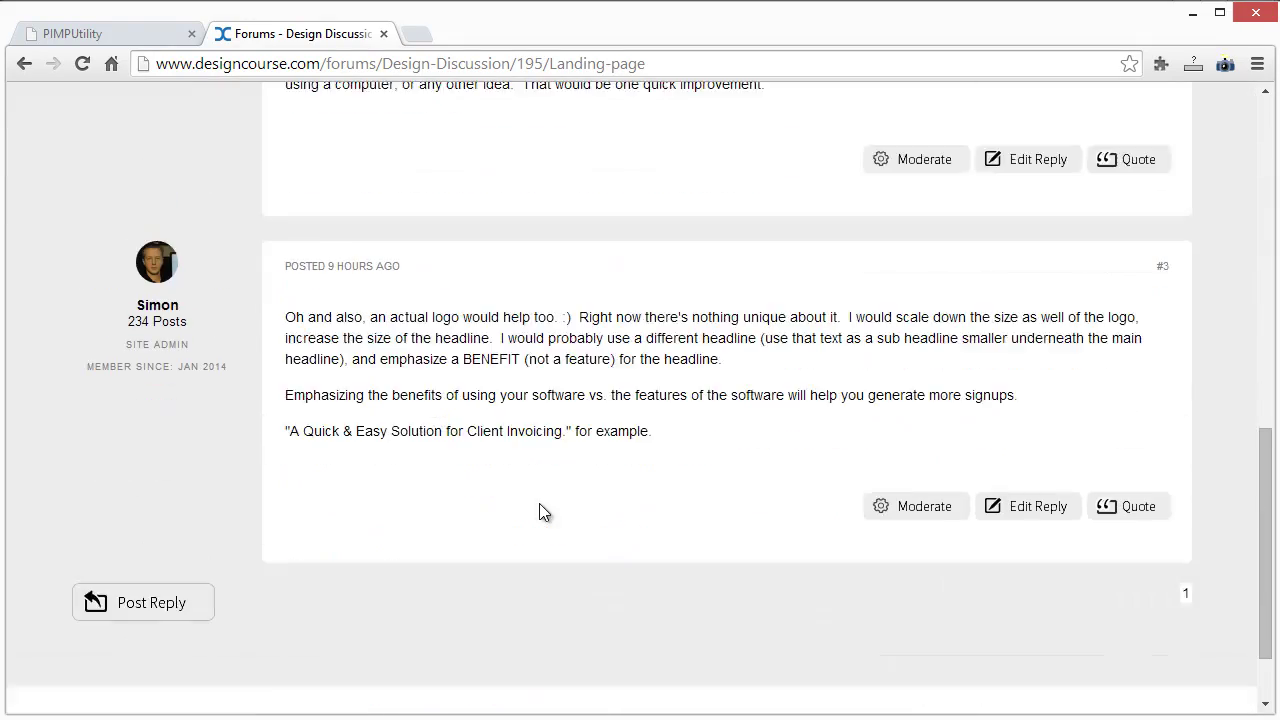
scroll(537, 511, "up", 8)
scroll(520, 485, "down", 2)
left_click(404, 401)
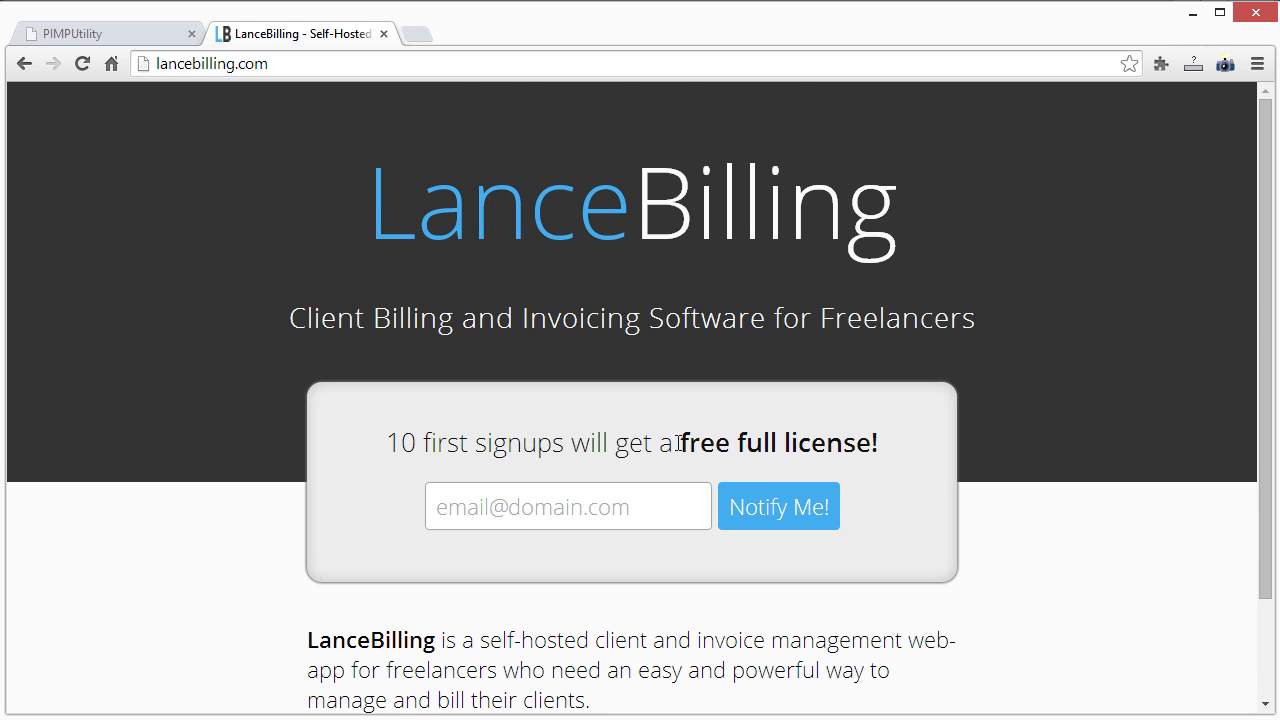
scroll(908, 460, "down", 2)
scroll(923, 528, "up", 2)
scroll(866, 368, "down", 1)
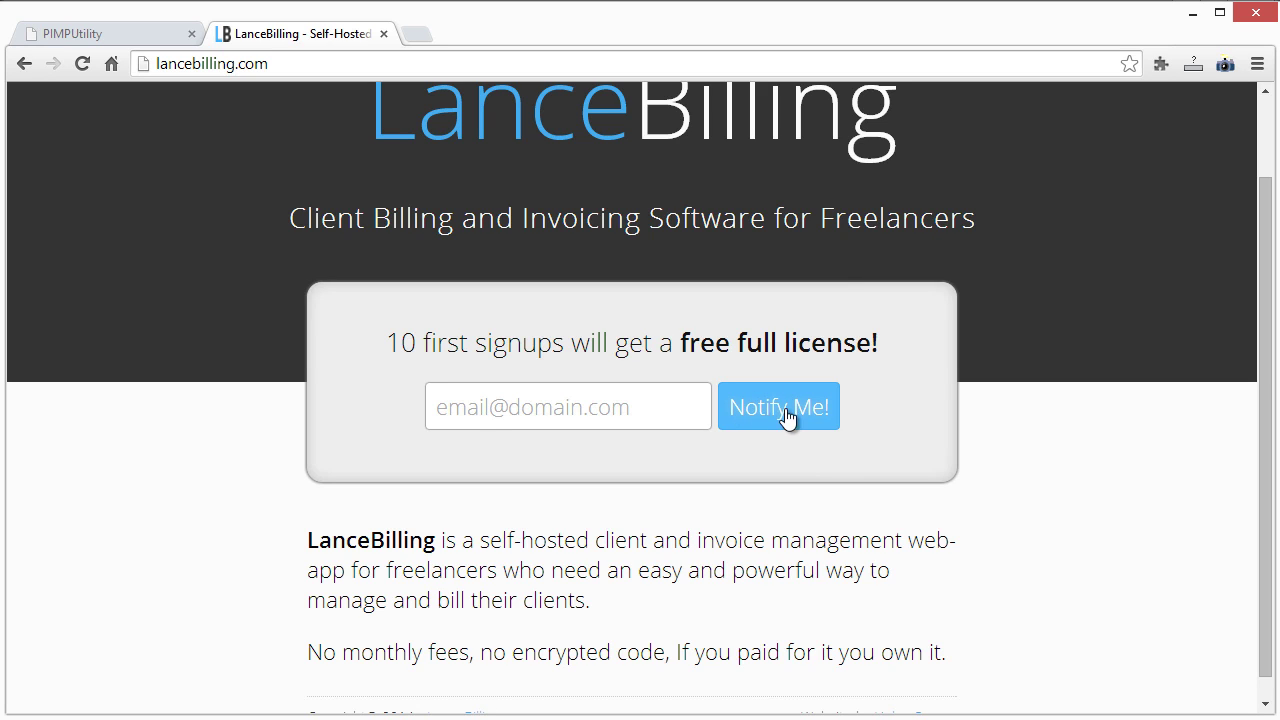
left_click(585, 408)
scroll(625, 415, "down", 1)
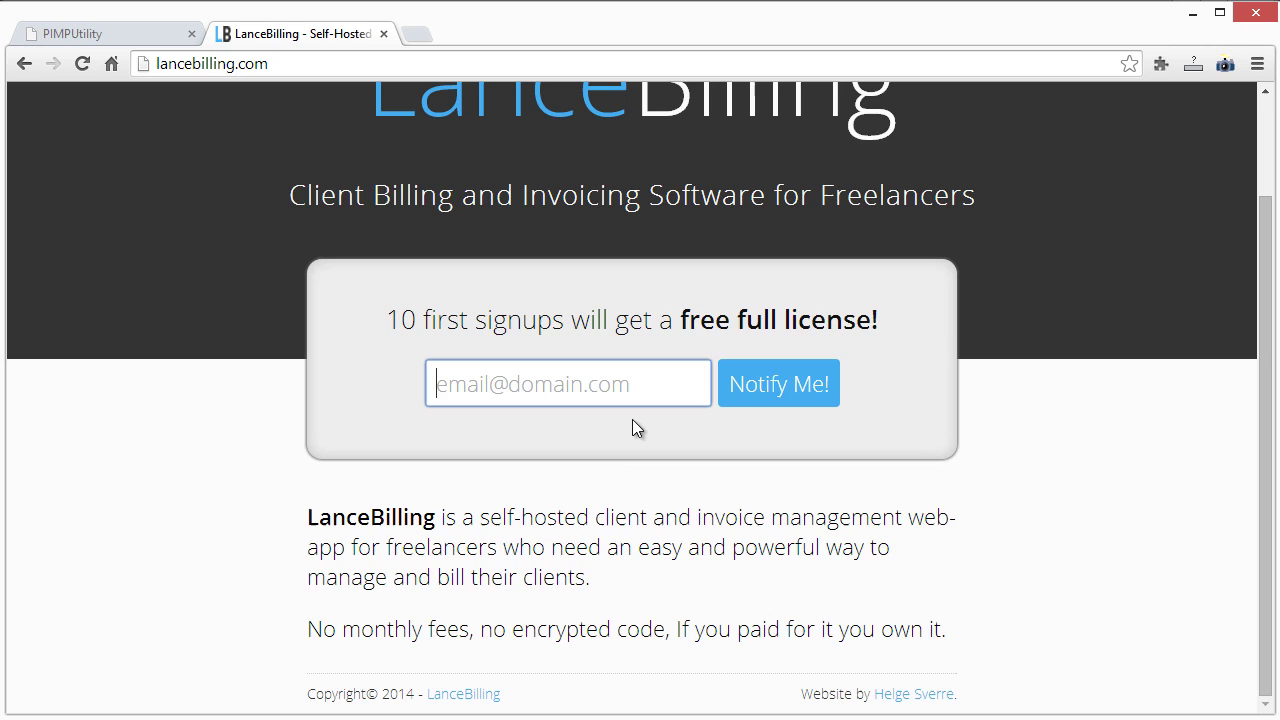
scroll(1000, 433, "up", 2)
left_click(1047, 459)
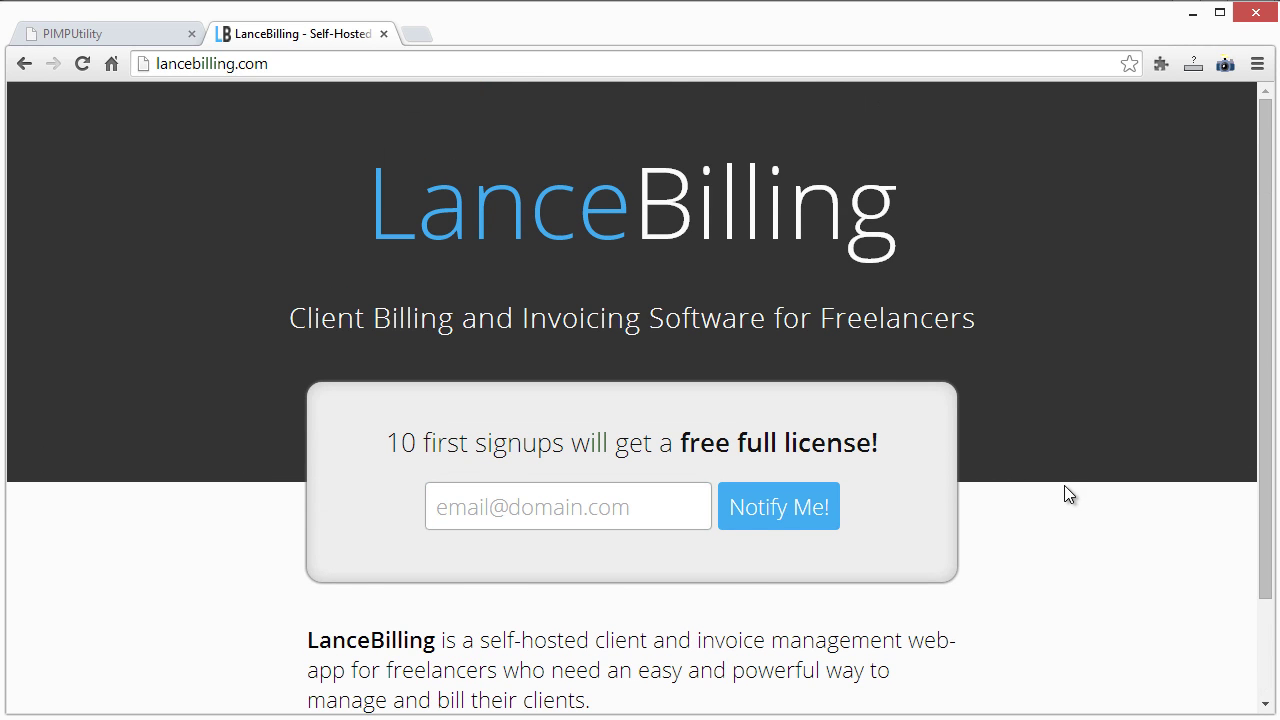
scroll(1068, 480, "down", 1)
scroll(1077, 457, "up", 1)
scroll(955, 420, "down", 3)
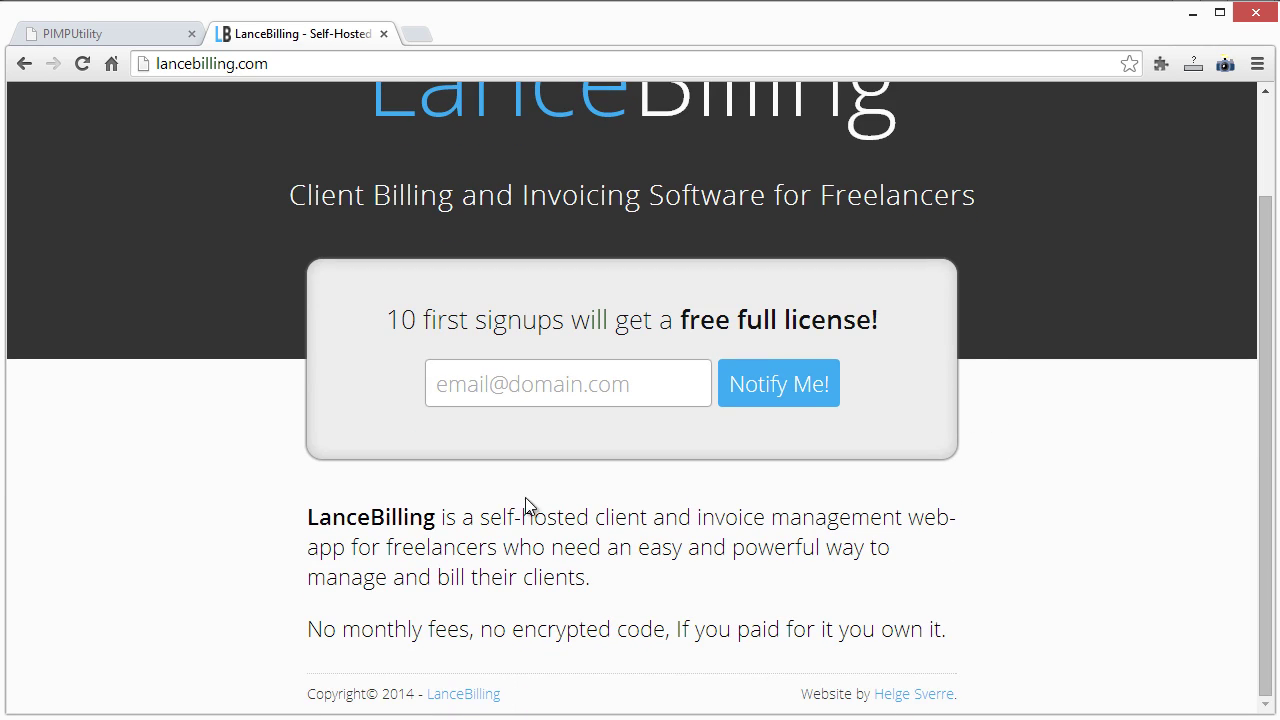
scroll(1017, 474, "up", 3)
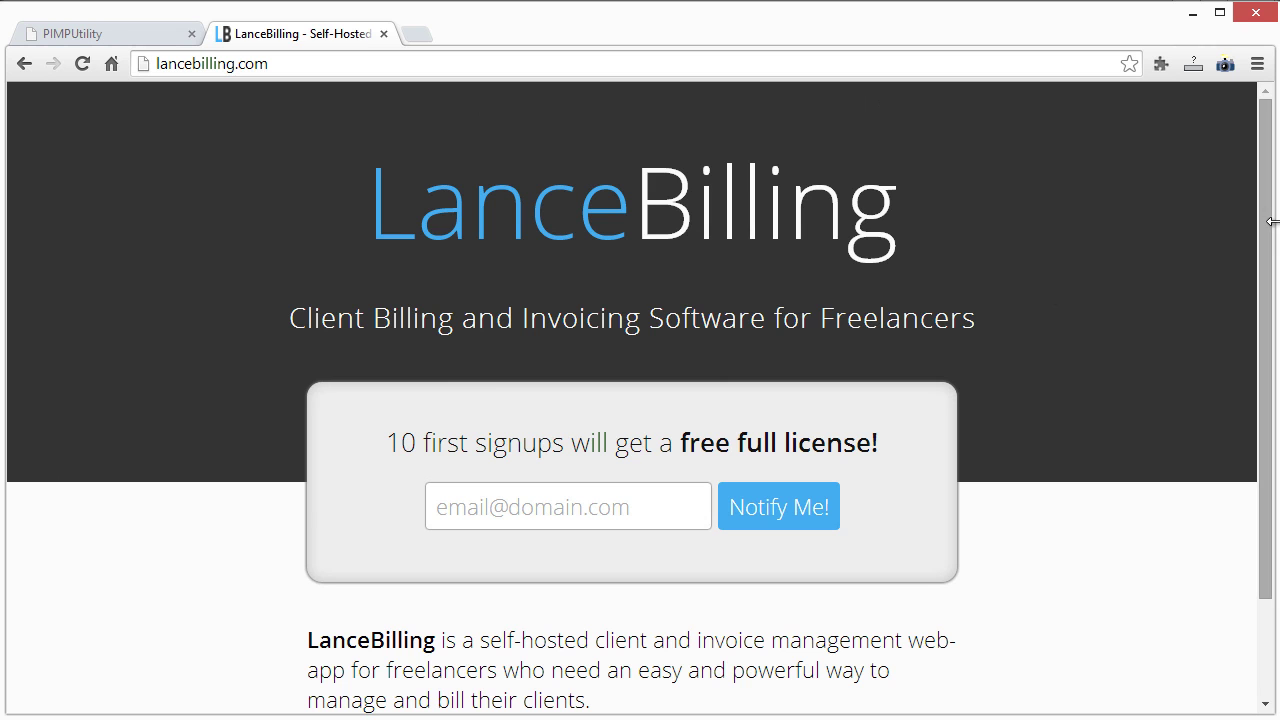
left_click_drag(1224, 223, 1272, 255)
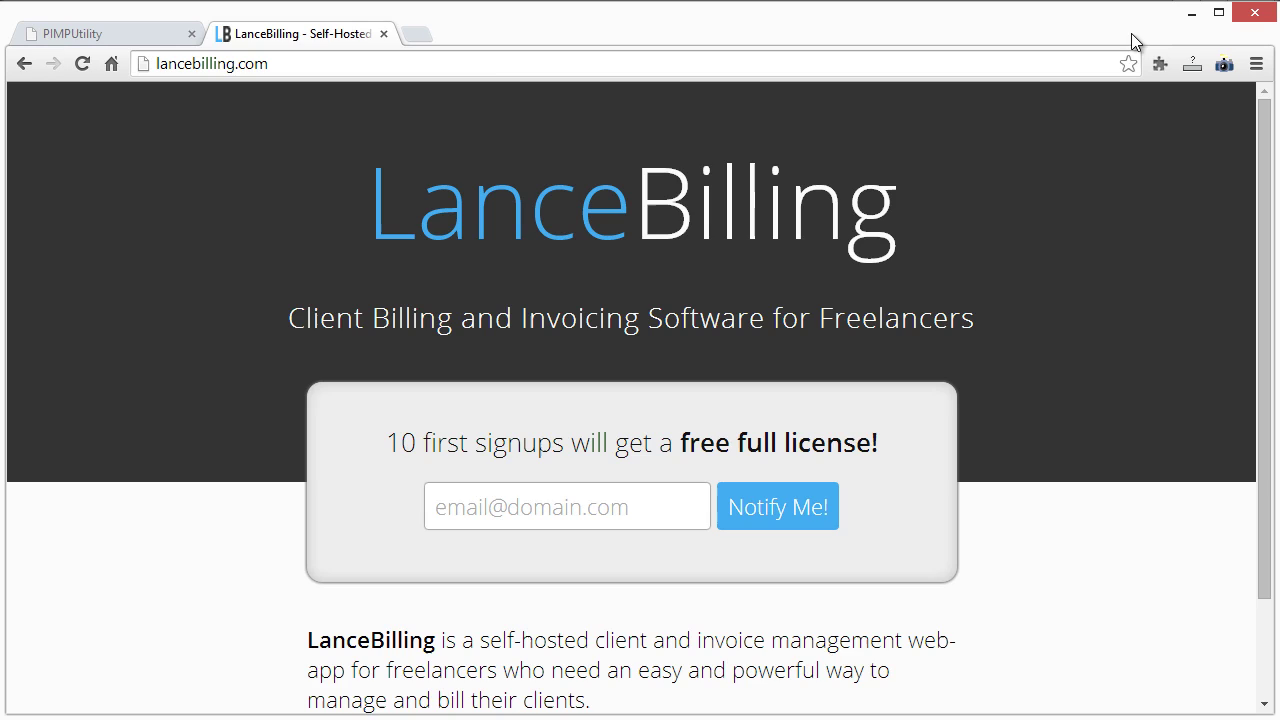
Create a new blank Photoshop document and paste the browser screenshot into it.
left_click(1191, 13)
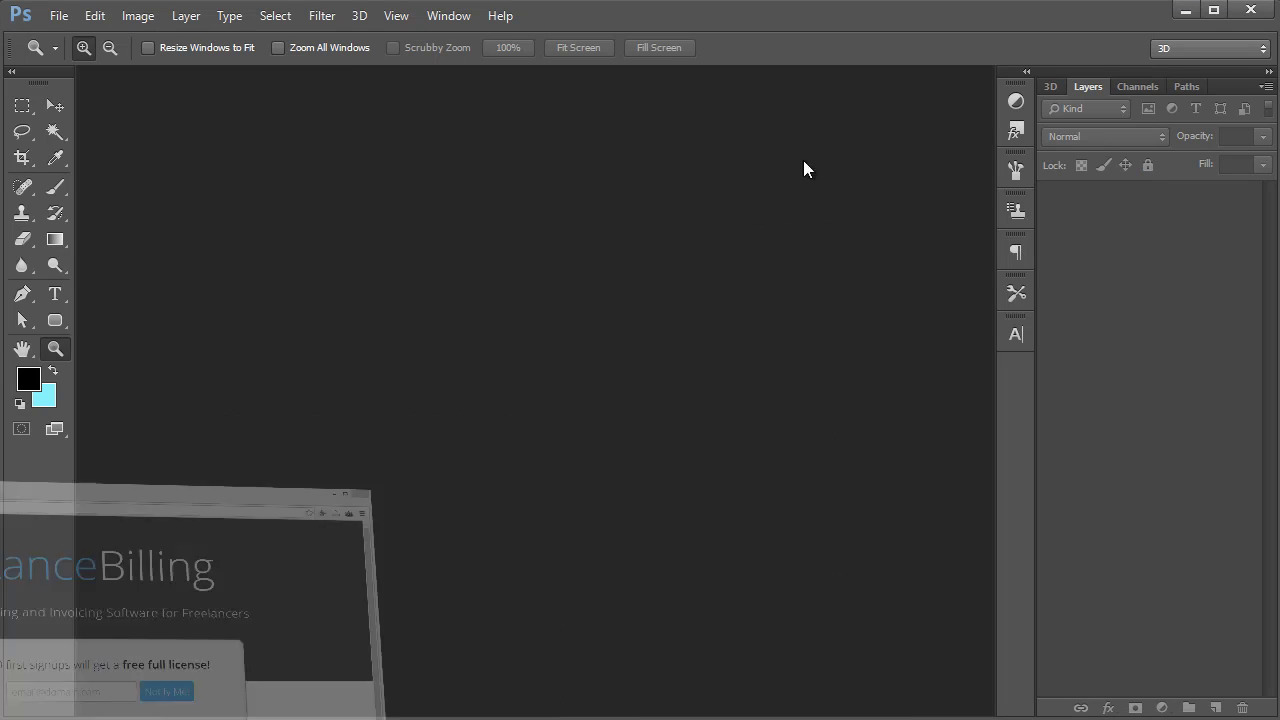
left_click(59, 16)
left_click(62, 38)
left_click(825, 299)
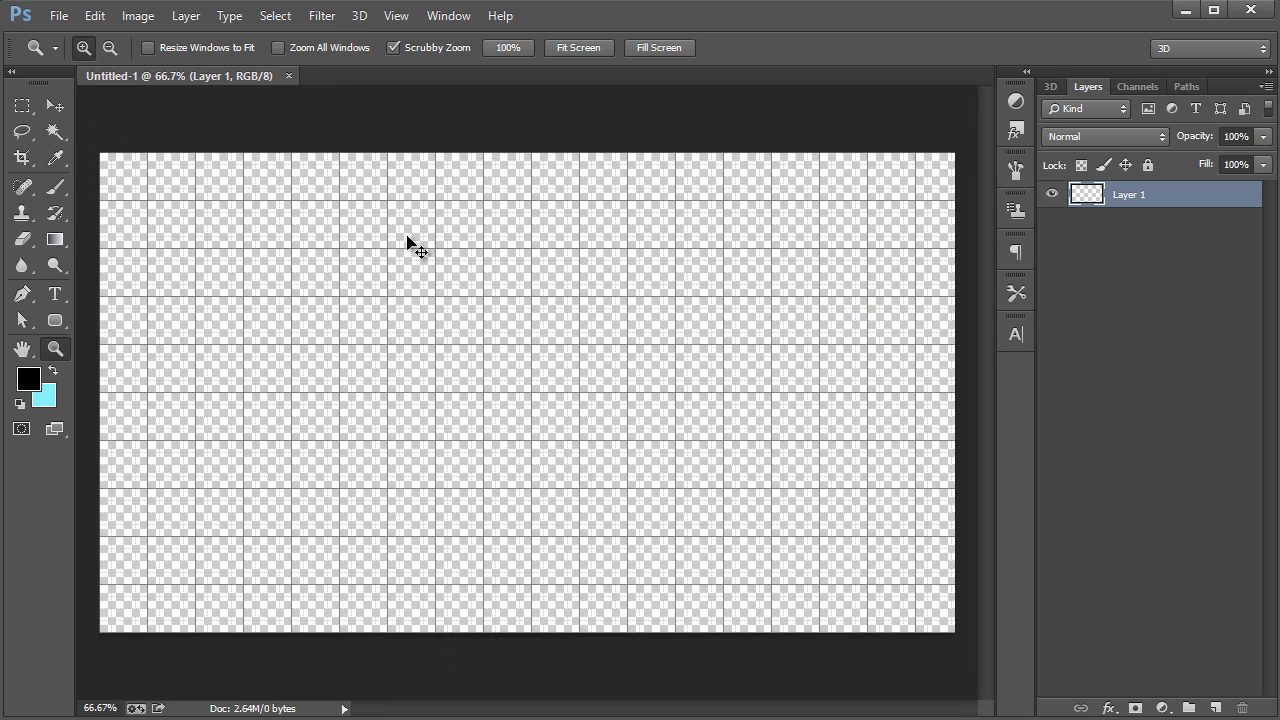
key("ctrl+v")
Select the page area without the browser frame and paste it into a new 1185 × 628 document.
left_click(55, 108)
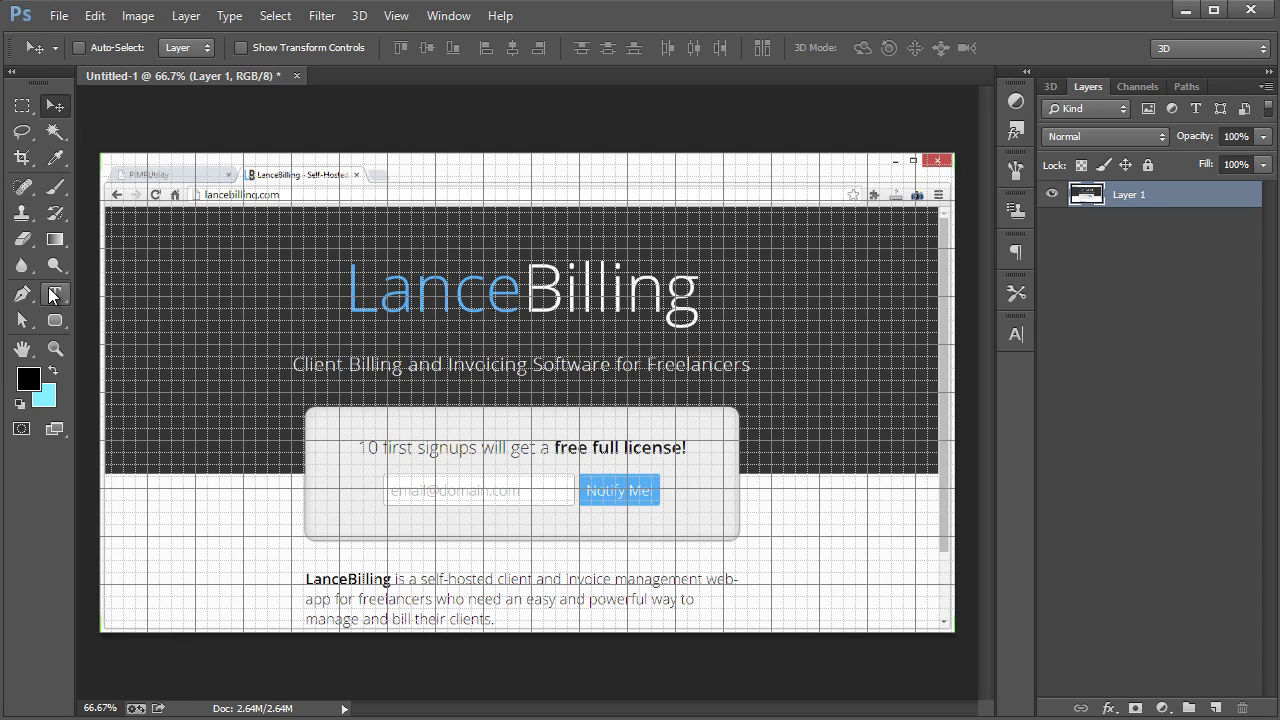
key("m")
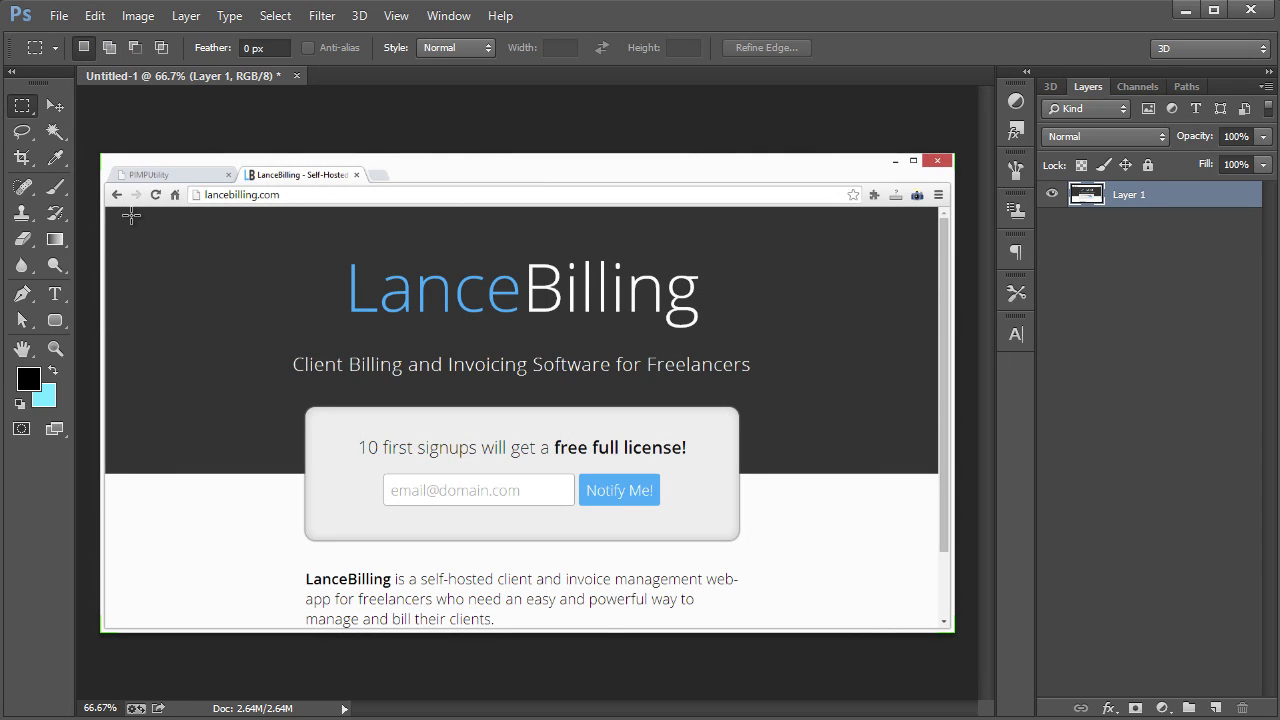
left_click_drag(128, 207, 917, 626)
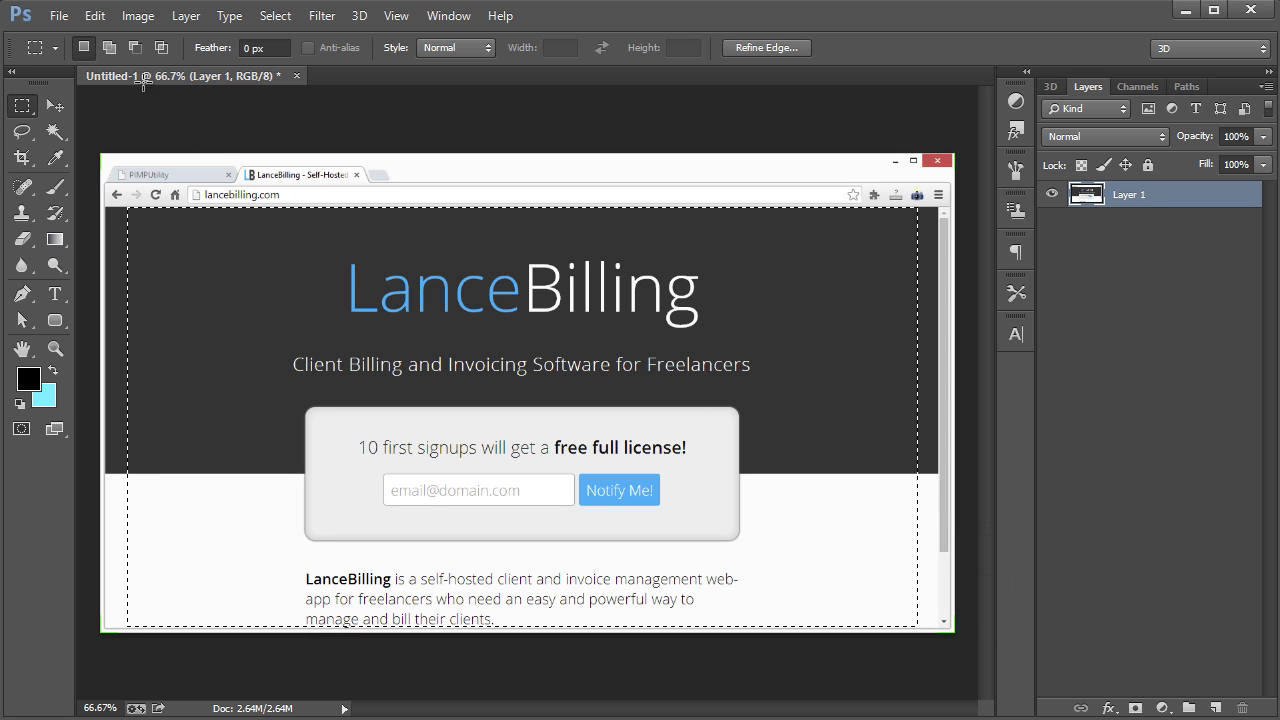
left_click(59, 16)
left_click(68, 42)
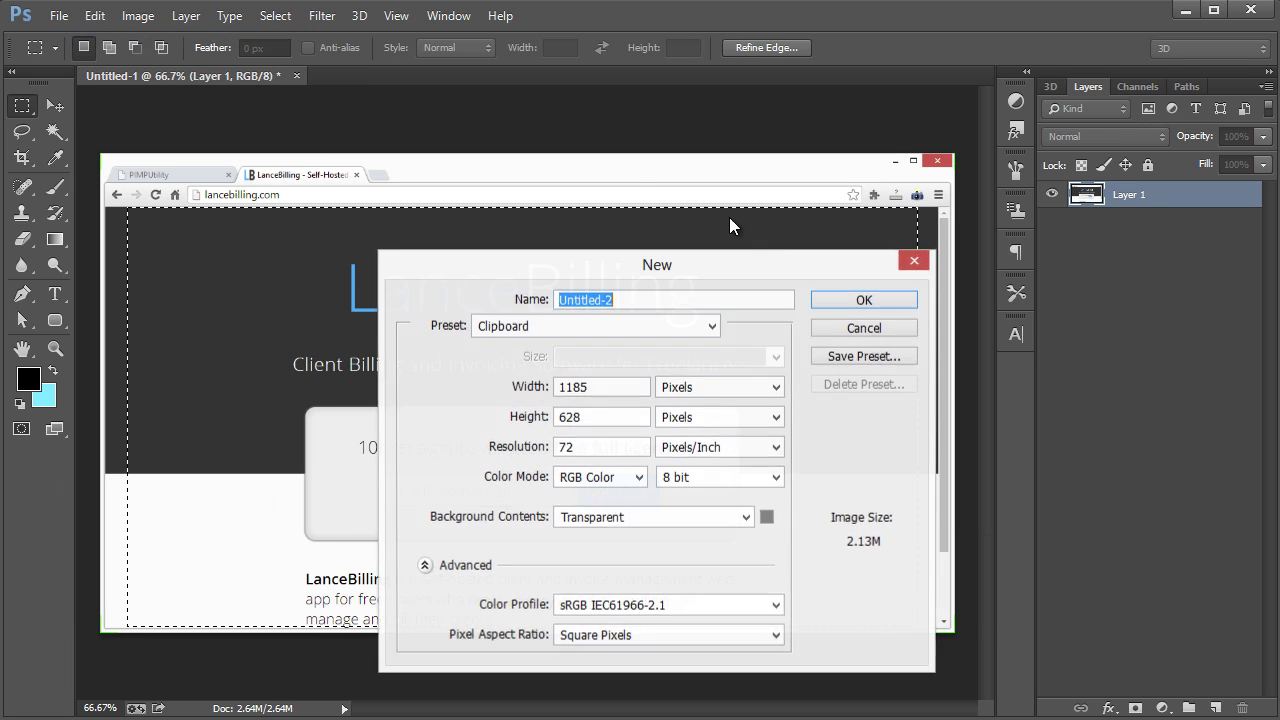
left_click(877, 306)
key("ctrl+v")
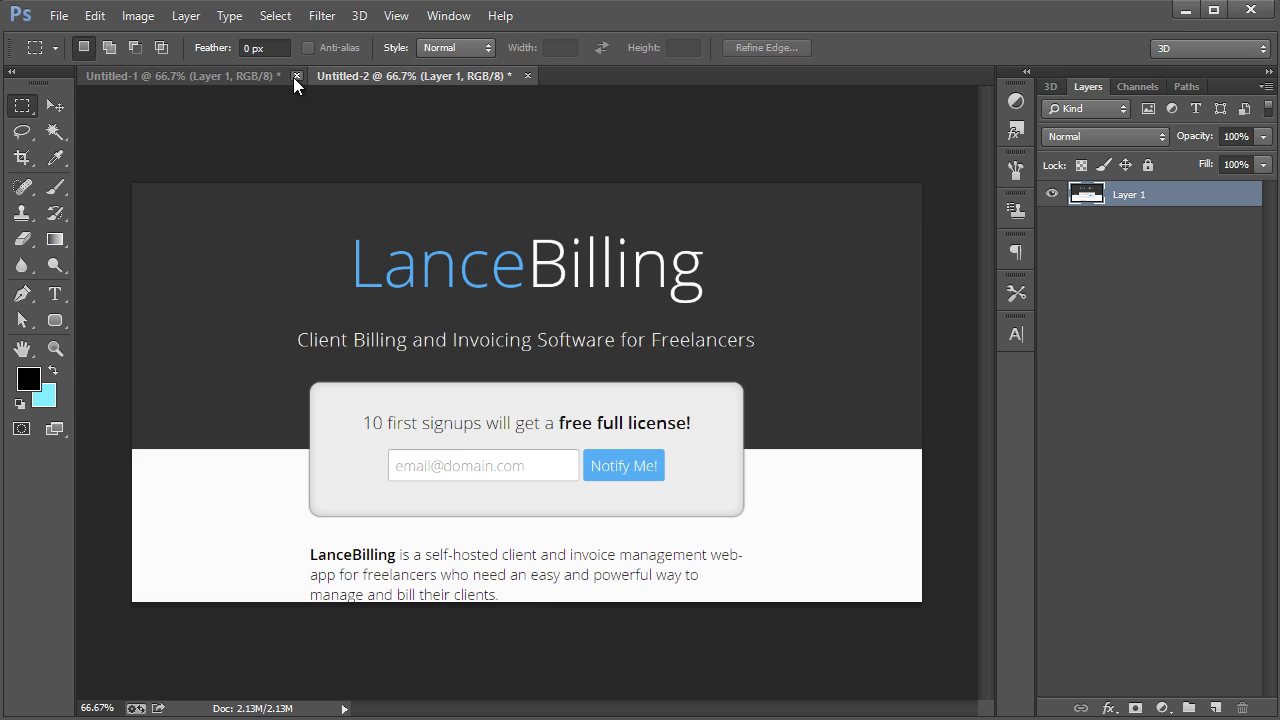
left_click(295, 76)
Discard Untitled-1 unsaved, then draw a rectangle over the header, raised to cover the top edge.
key("n")
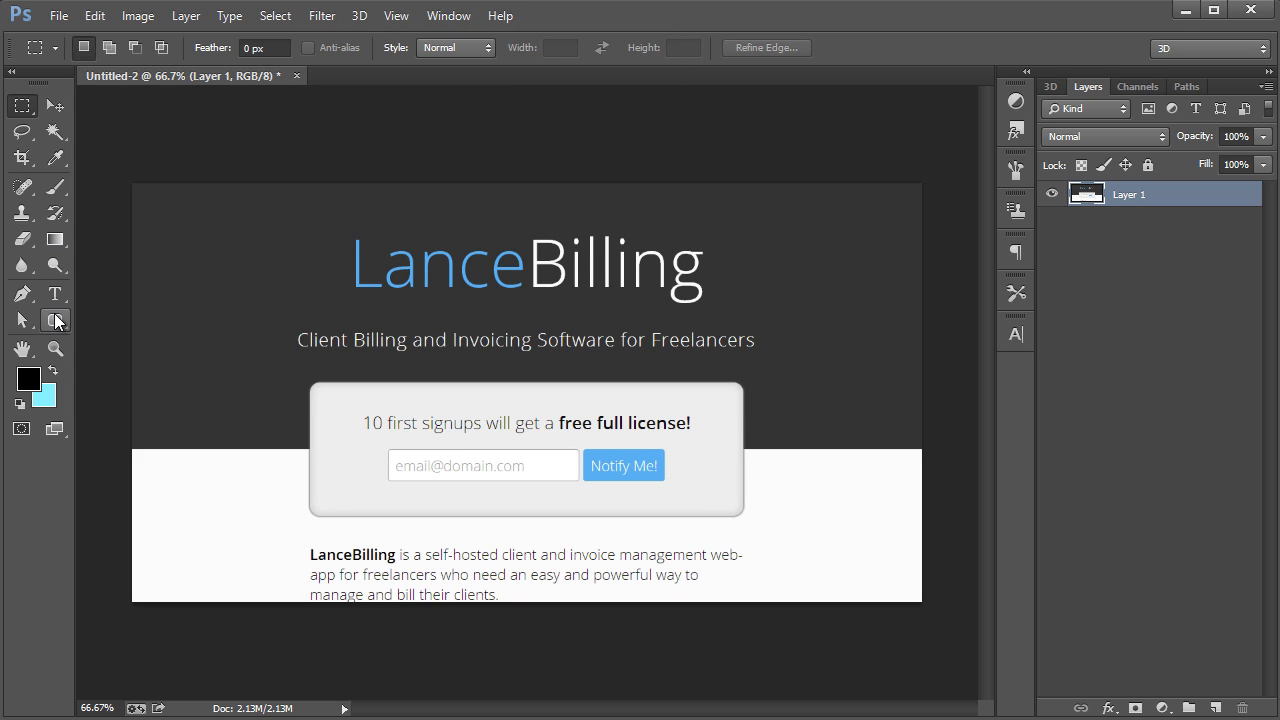
left_click_drag(56, 321, 131, 320)
left_click(129, 318)
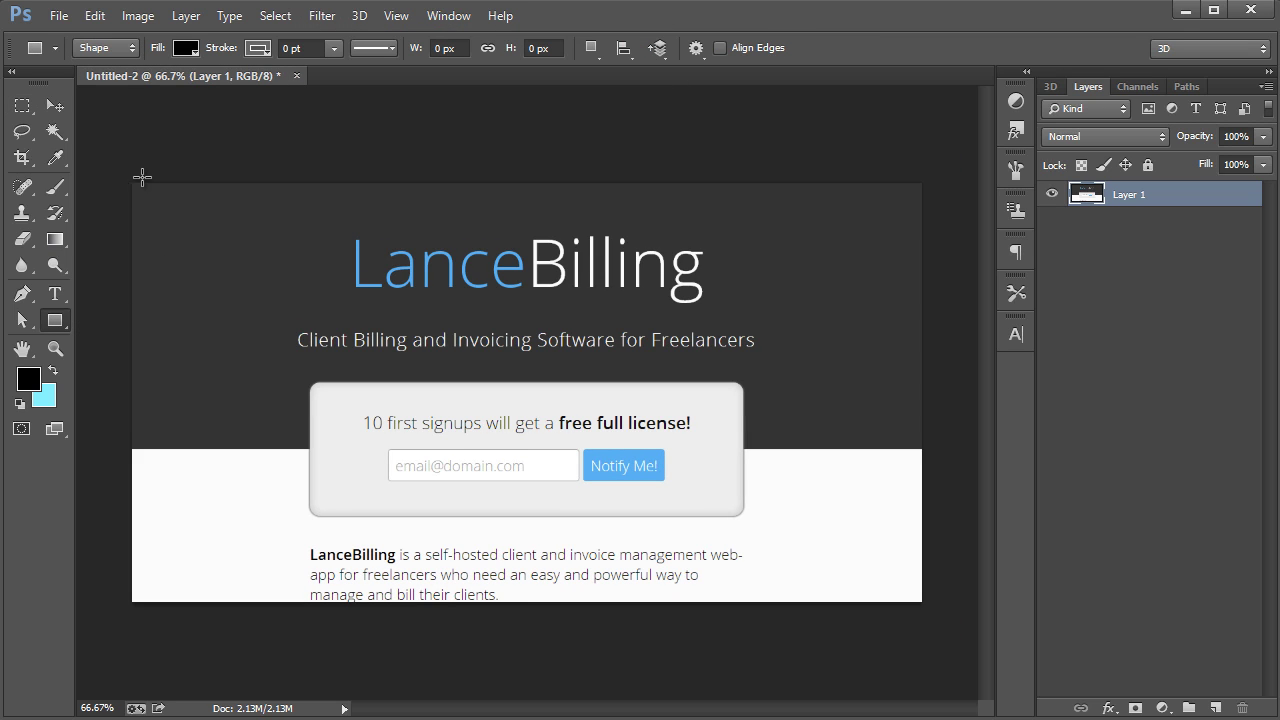
left_click_drag(126, 176, 932, 449)
left_click(55, 105)
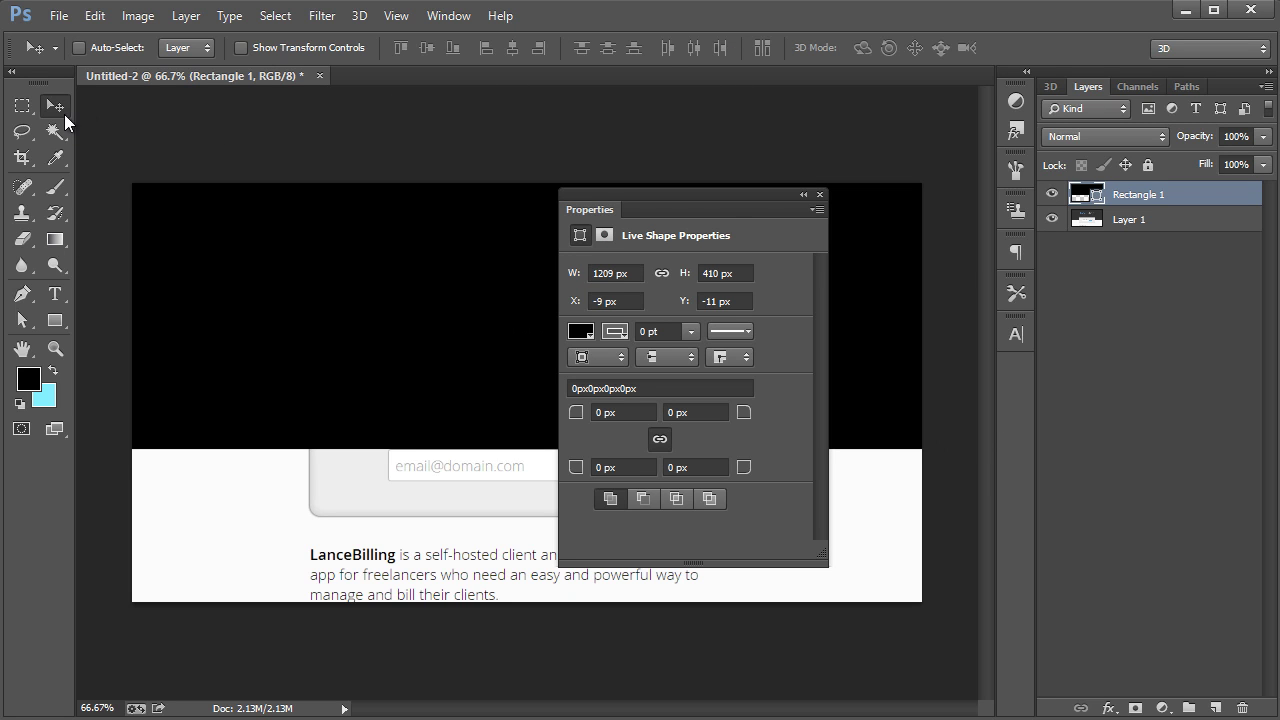
left_click_drag(380, 290, 306, 271)
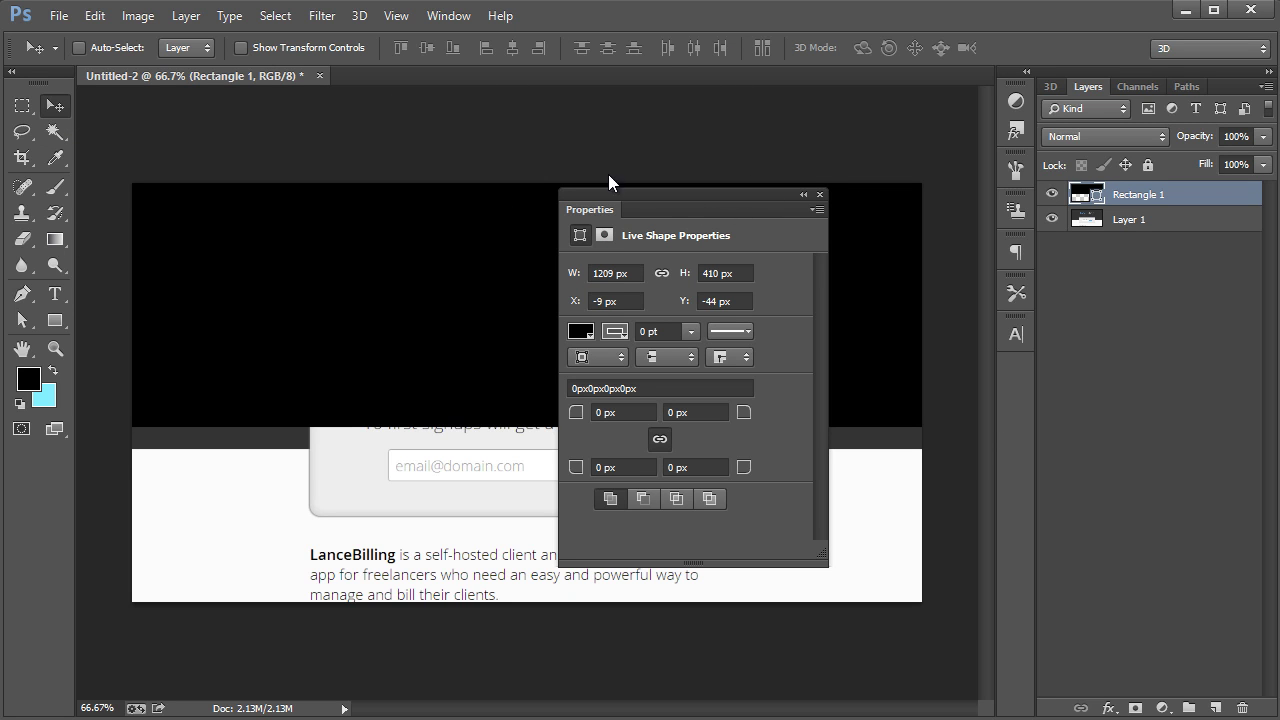
Fill the rectangle with the sampled header grey #333333 and move it 32 px down onto the header.
key("i")
double_click(1085, 194)
left_click(271, 441)
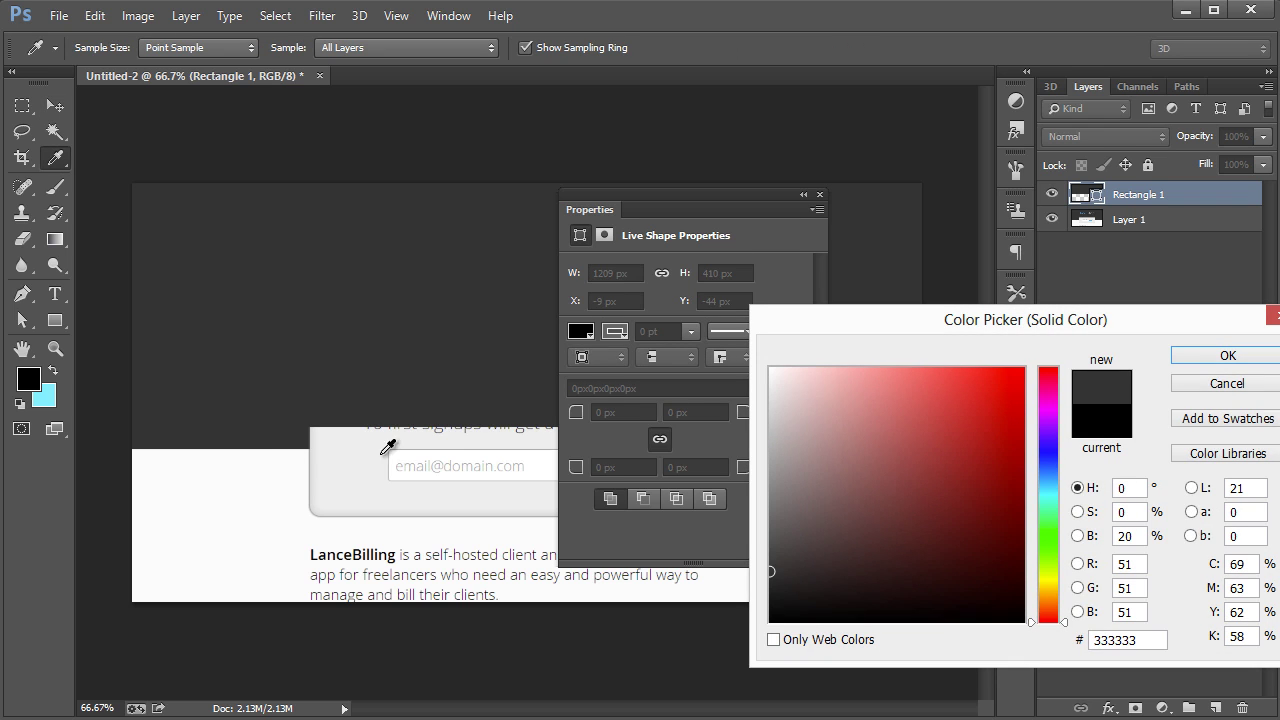
left_click(1227, 356)
left_click_drag(880, 237, 882, 258)
left_click(820, 195)
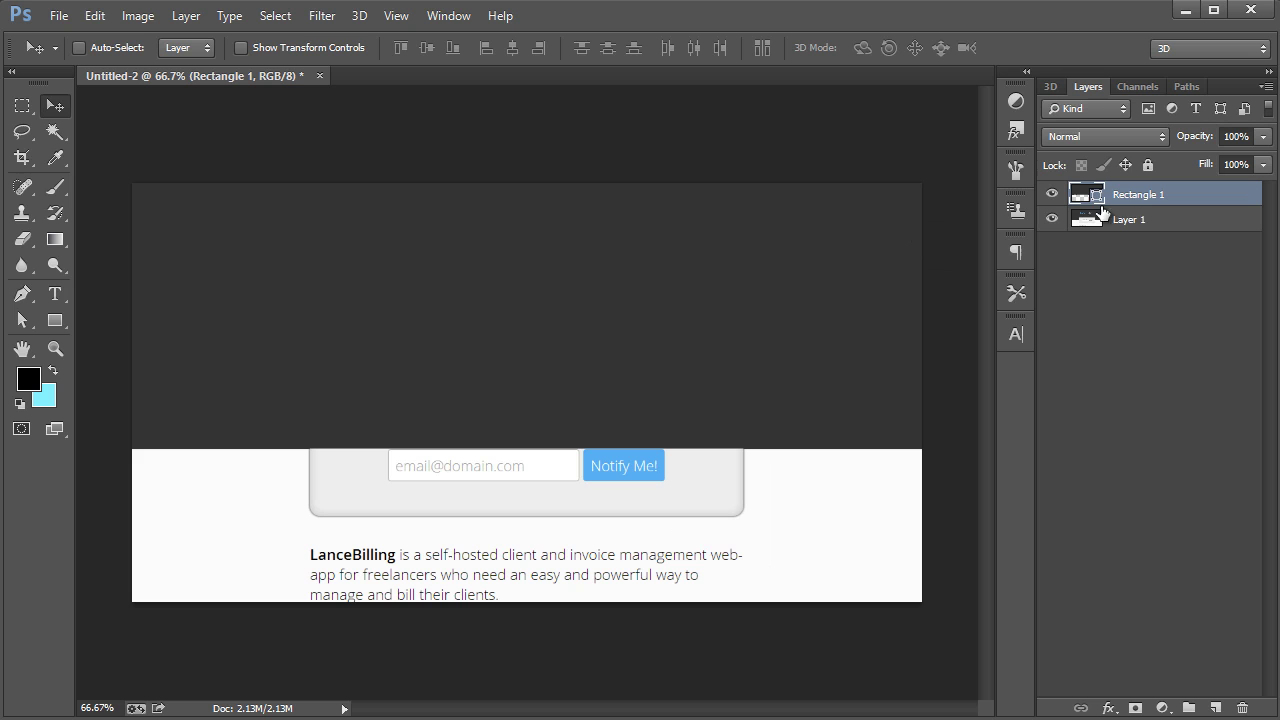
key("t")
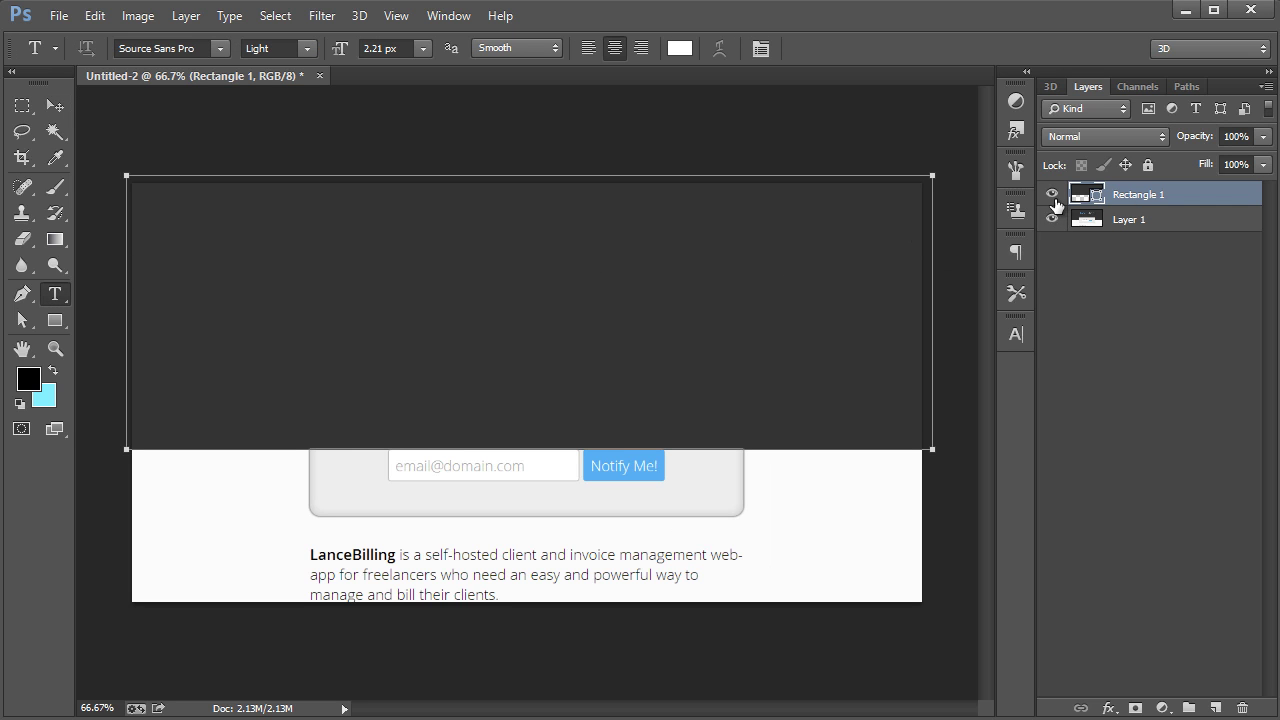
key("ctrl+apostrophe")
key("ctrl+h")
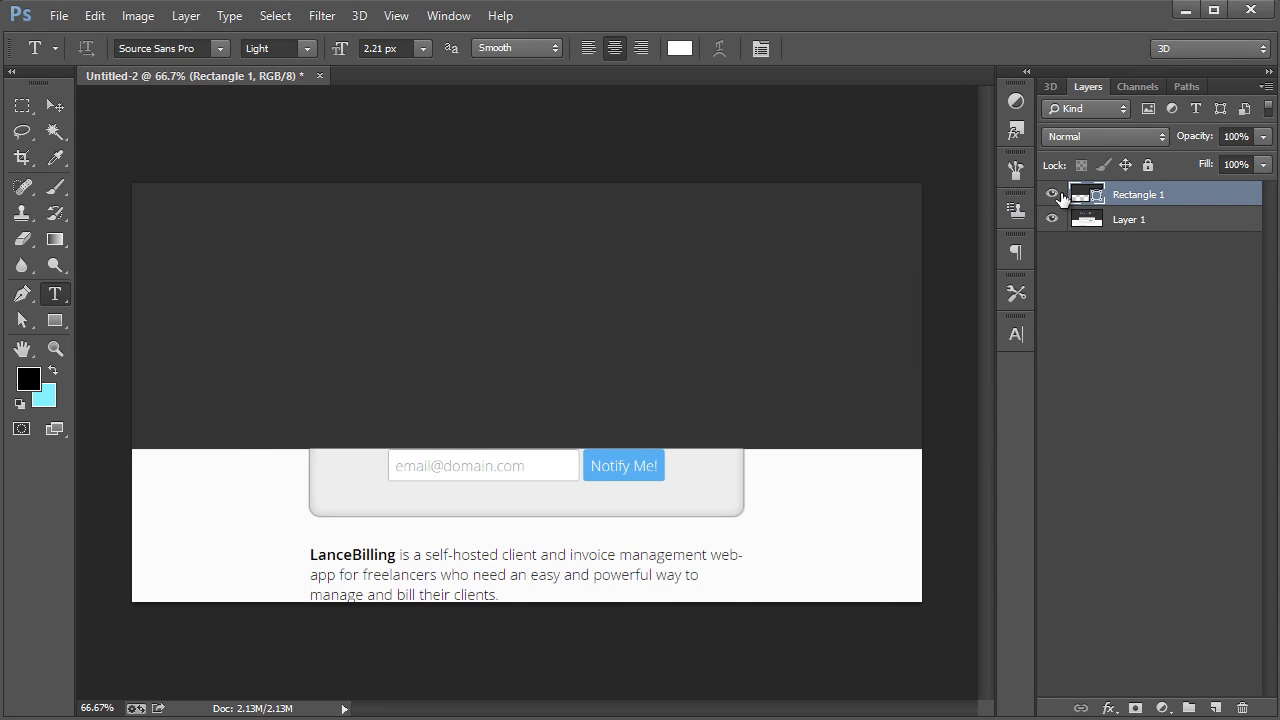
Hide and re-show the dark rectangle to compare with the original, then start a header text box.
left_click(1052, 194)
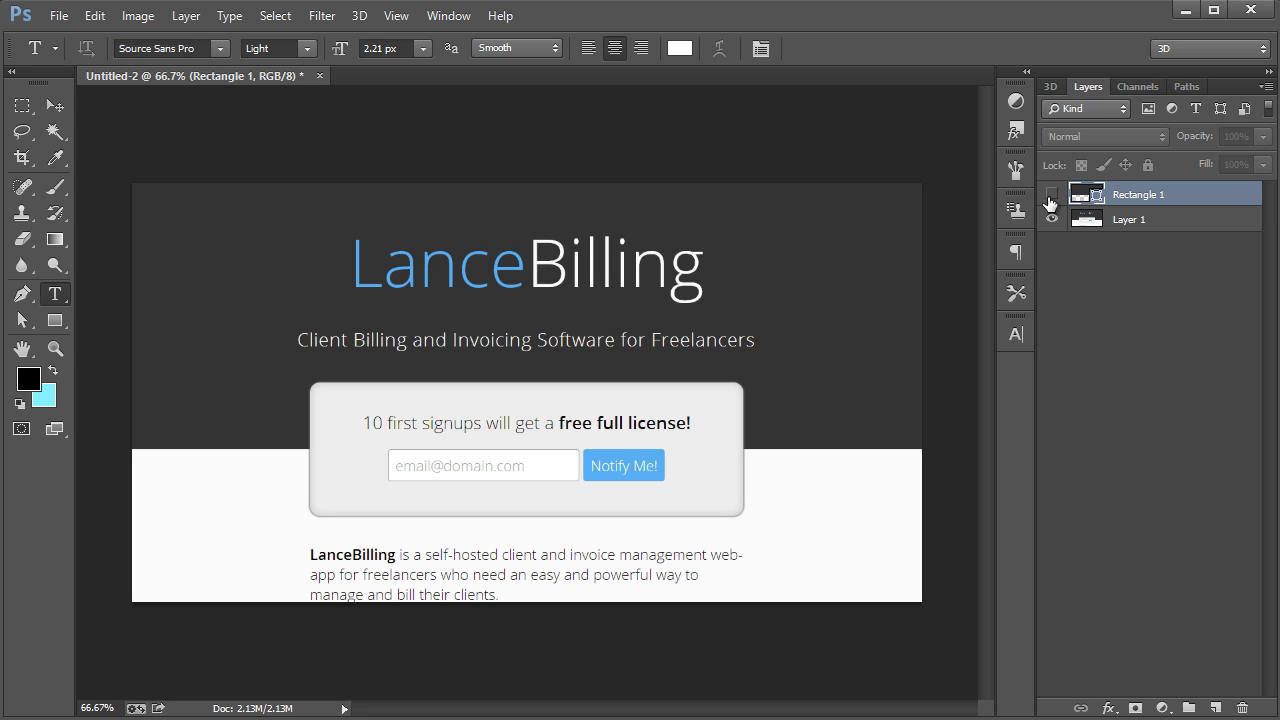
left_click(1056, 197)
left_click(446, 242)
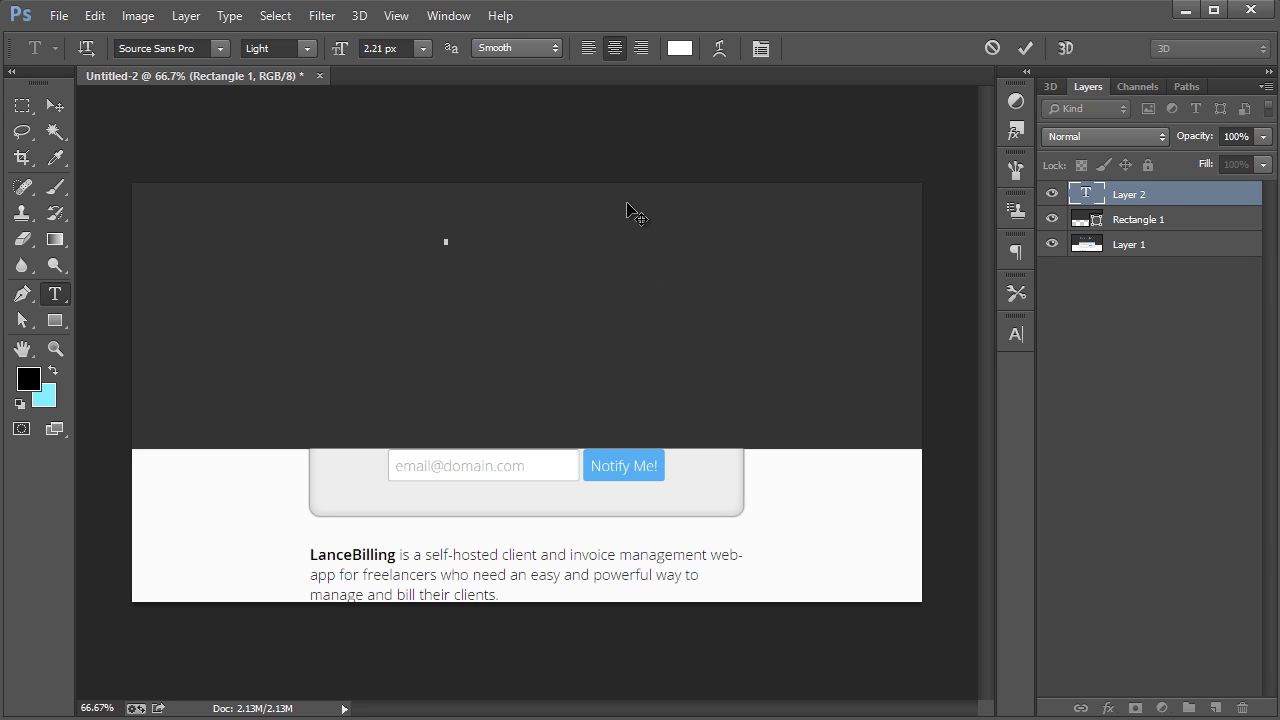
Scale the LanceBilling logo text up to about 261 × 63 px.
left_click(55, 105)
key("ctrl+t")
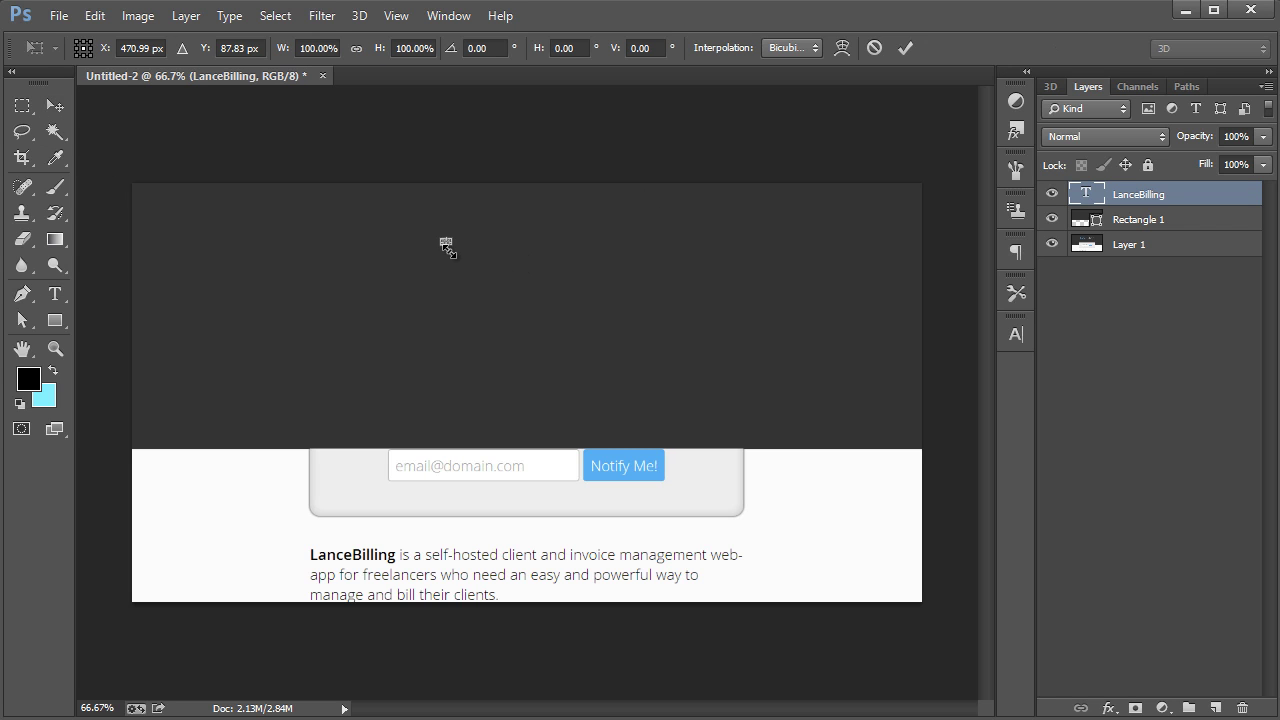
mouse_move(452, 246)
left_mouse_down()
mouse_move(743, 329)
mouse_move(577, 309)
mouse_move(458, 229)
left_mouse_up()
key("Return")
Change the logo font to Trade Gothic LT.
left_click(55, 293)
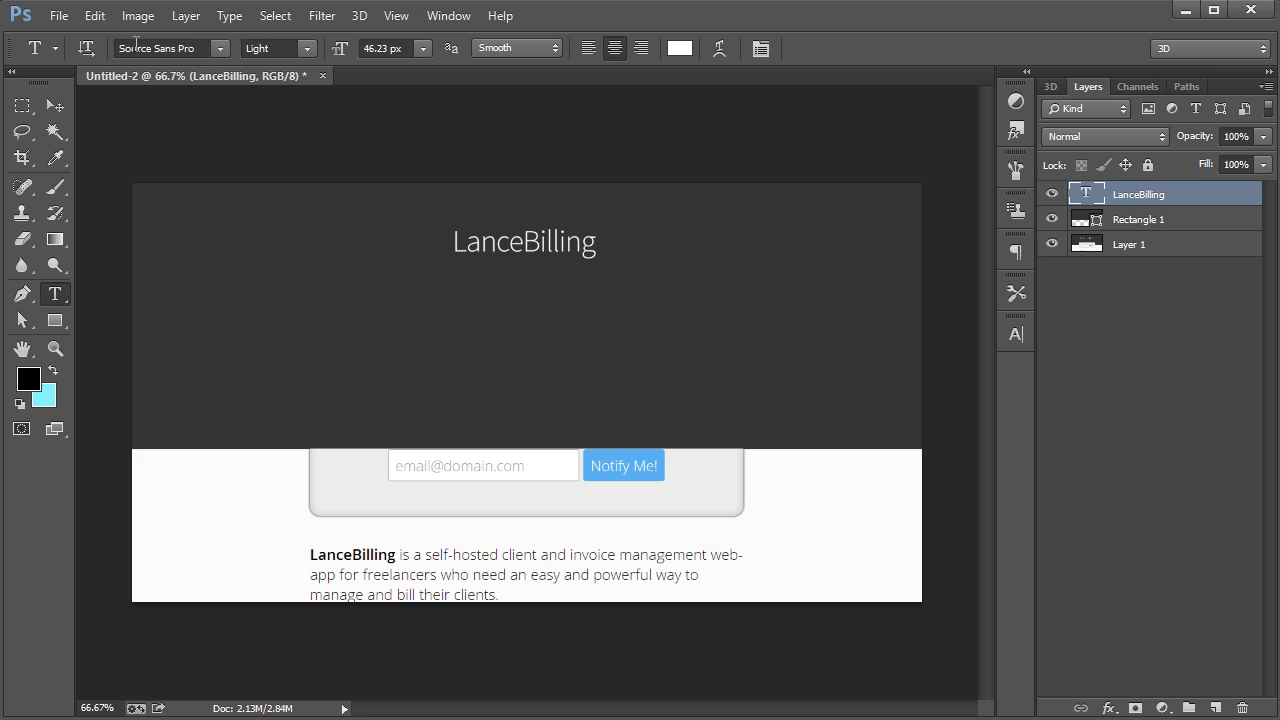
left_click(150, 46)
type("Trade Gothic LT...")
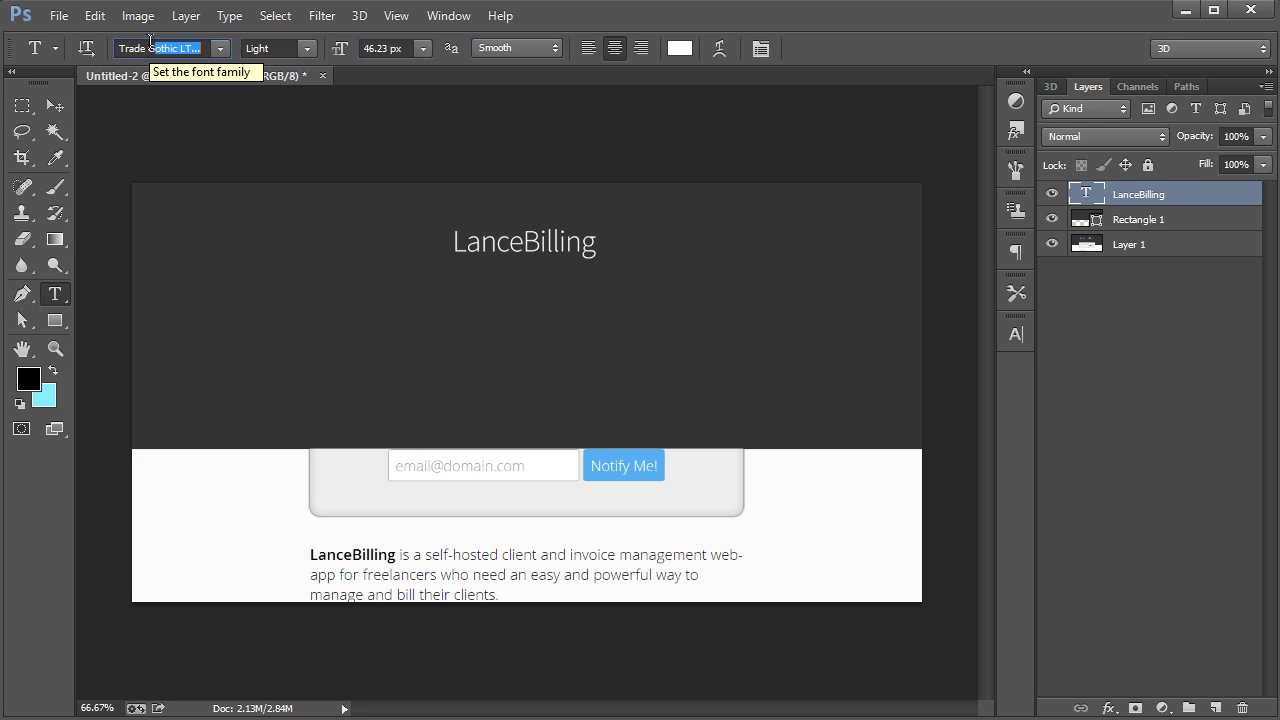
key("Return")
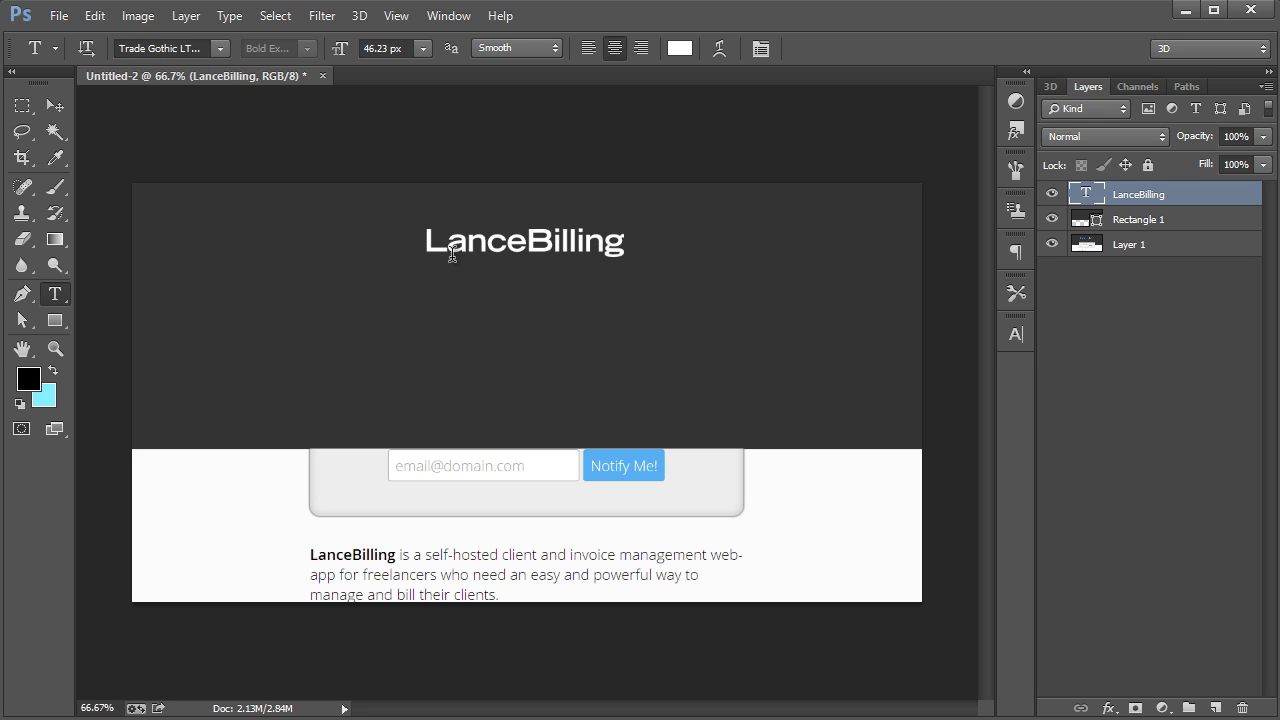
key("v")
Shrink the LanceBilling logo and narrow it from the left side, viewed at 100%.
key("ctrl+t")
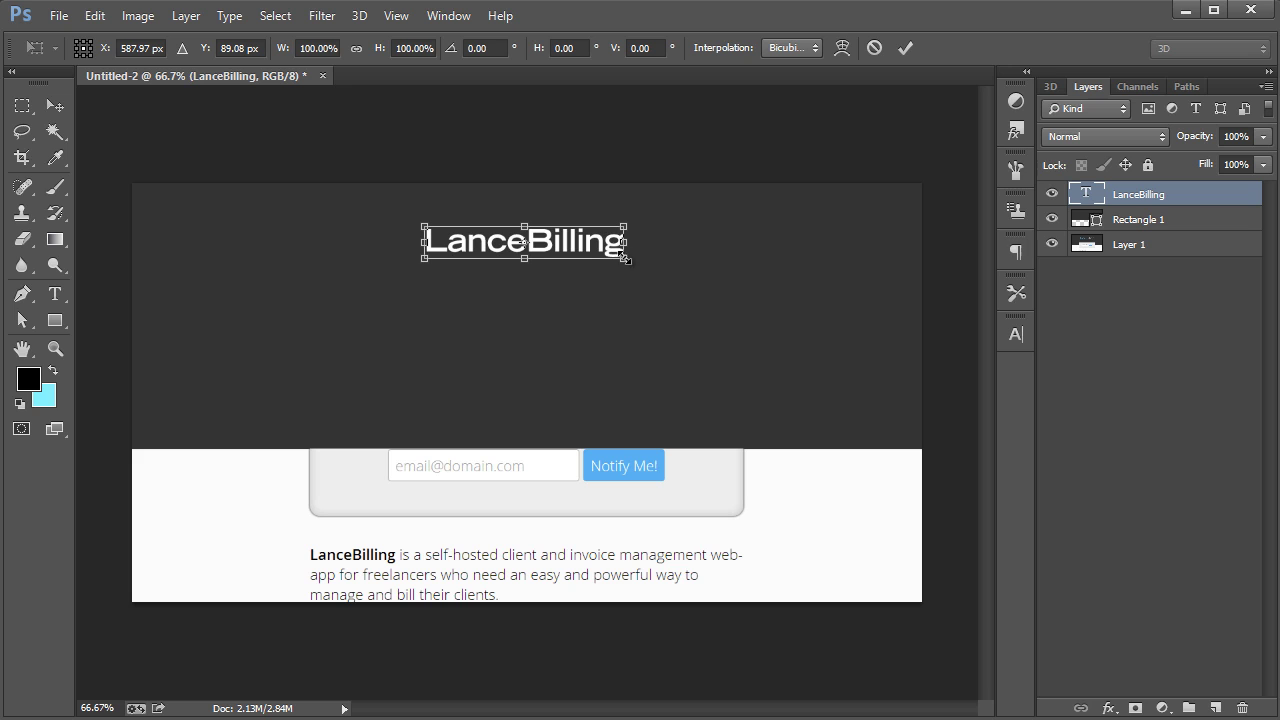
left_click_drag(624, 258, 600, 255)
left_click(55, 348)
key("Return")
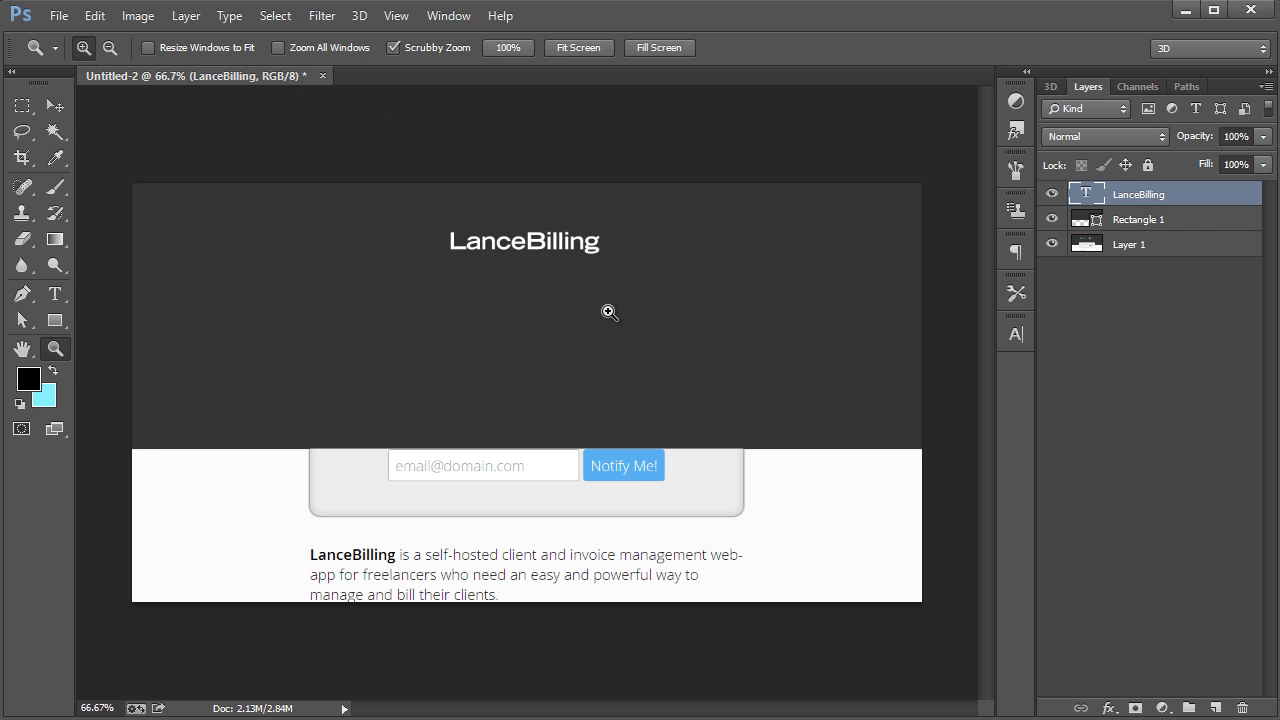
left_click(609, 312)
scroll(371, 283, "up", 1)
key("v")
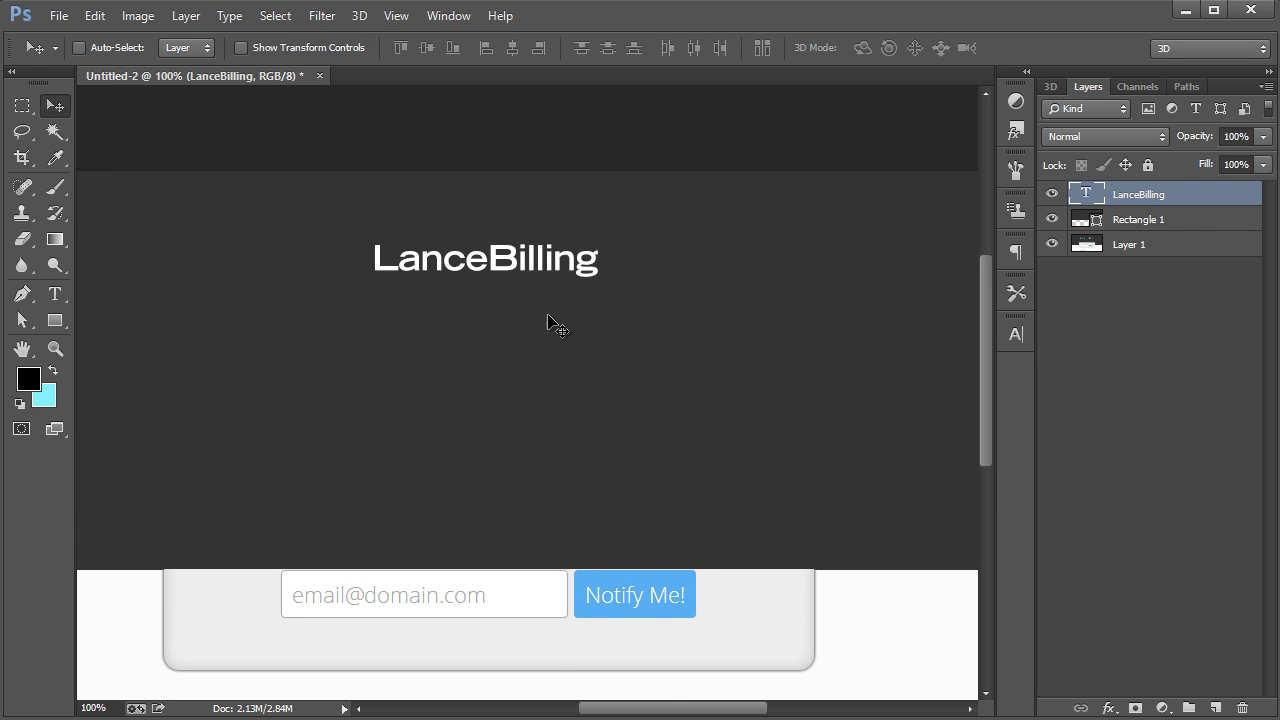
key("ctrl+t")
left_click_drag(372, 258, 392, 258)
key("Return")
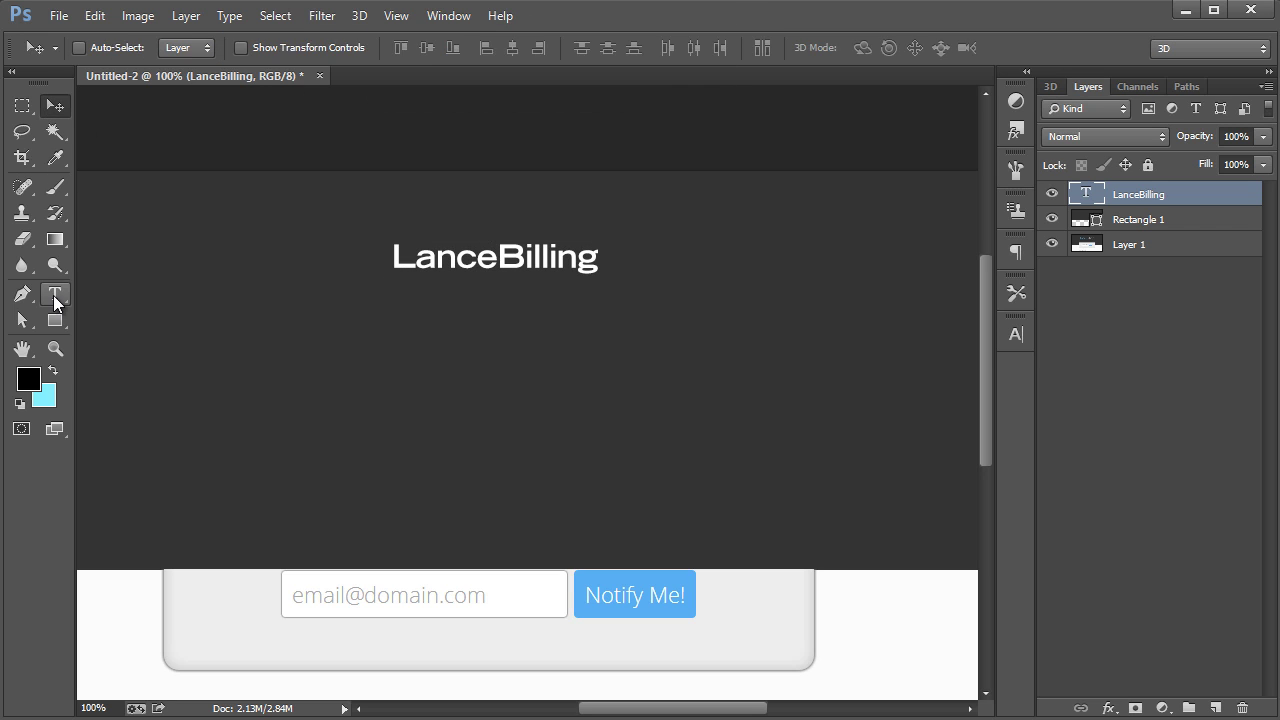
Colour the word 'Lance' with the Notify Me button's blue #44adf0.
left_click(55, 294)
left_click_drag(498, 257, 346, 252)
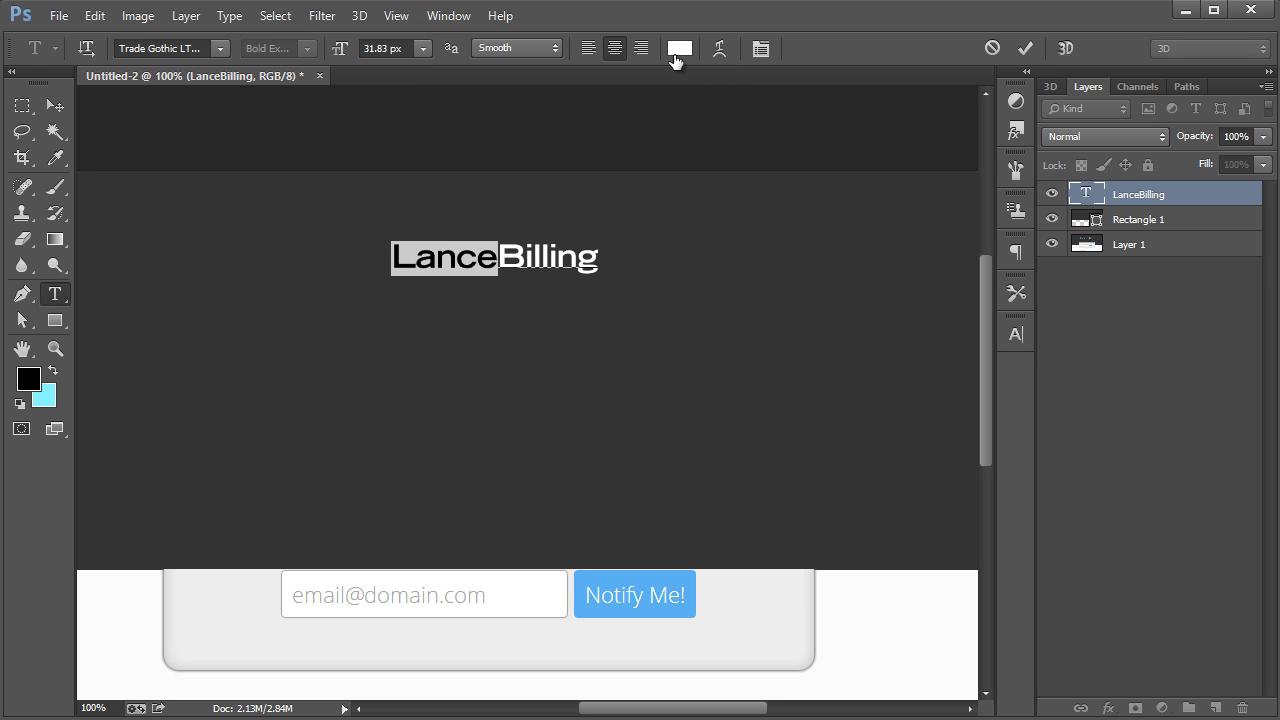
left_click(678, 50)
left_click(645, 588)
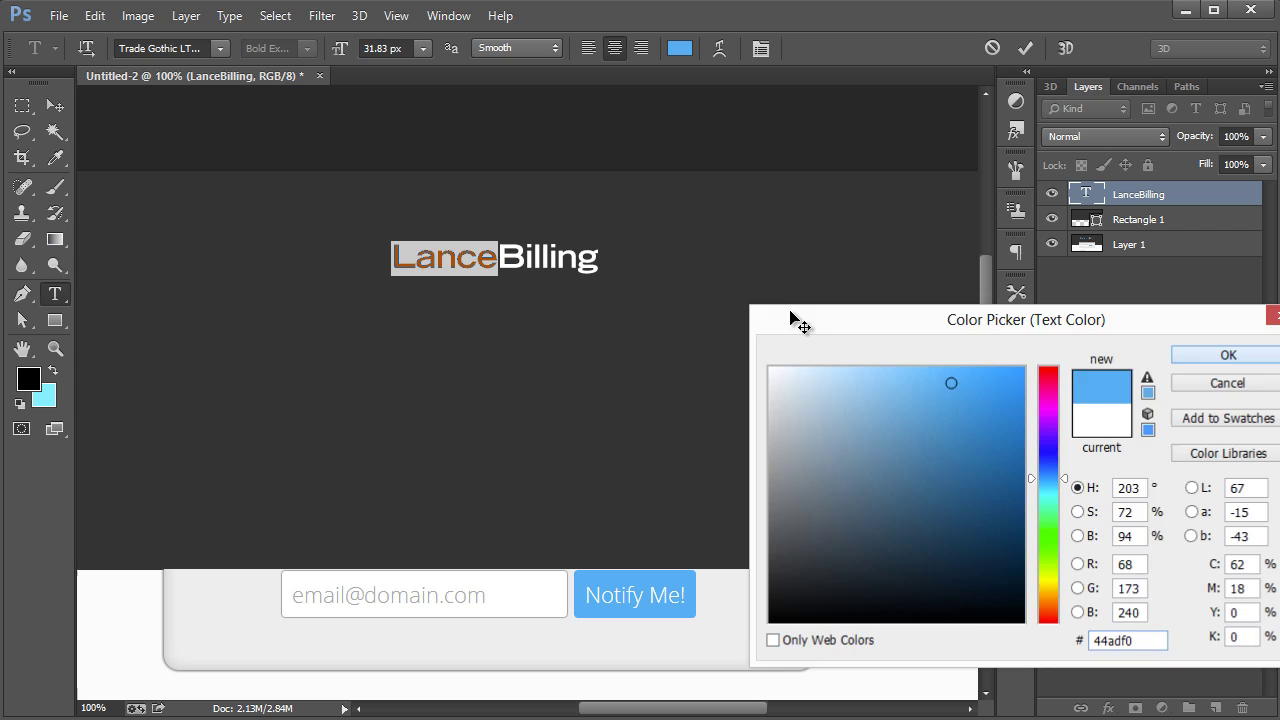
key("Return")
left_click(55, 105)
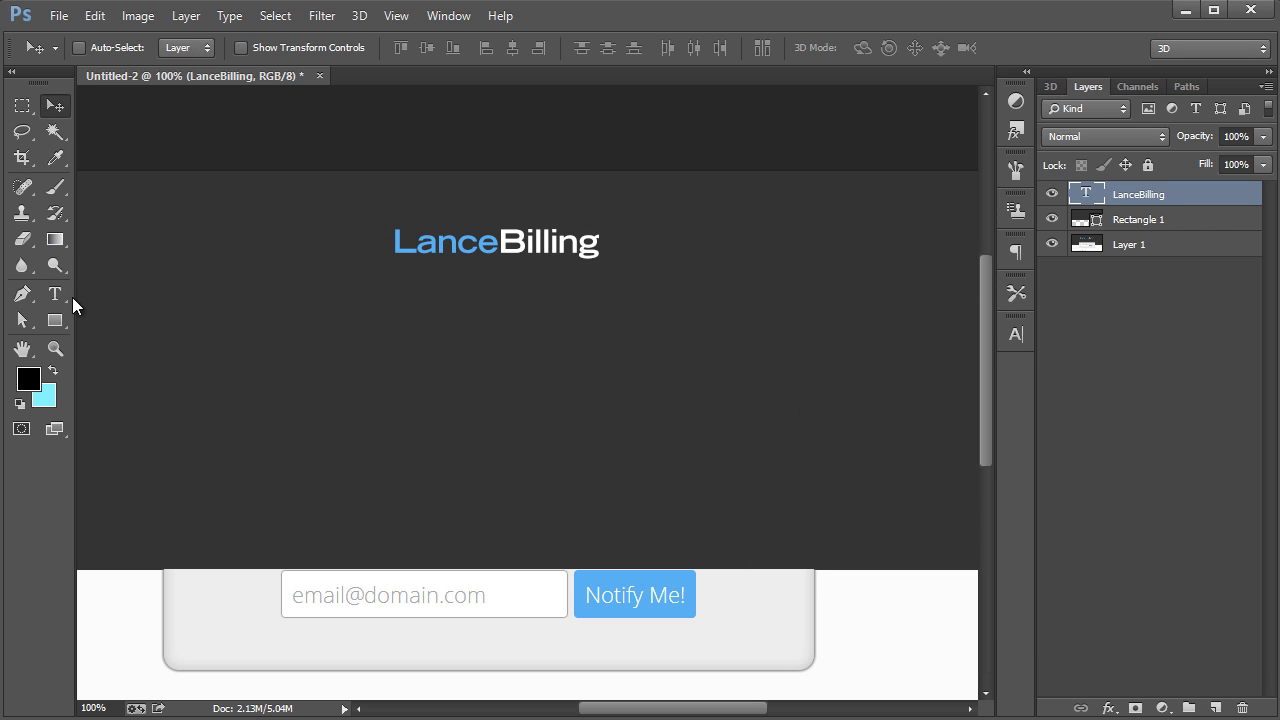
Zoom out to 66.7% and hide, then show, the logo and rectangle to compare designs.
left_click(55, 348)
right_click(307, 333)
left_click(426, 462)
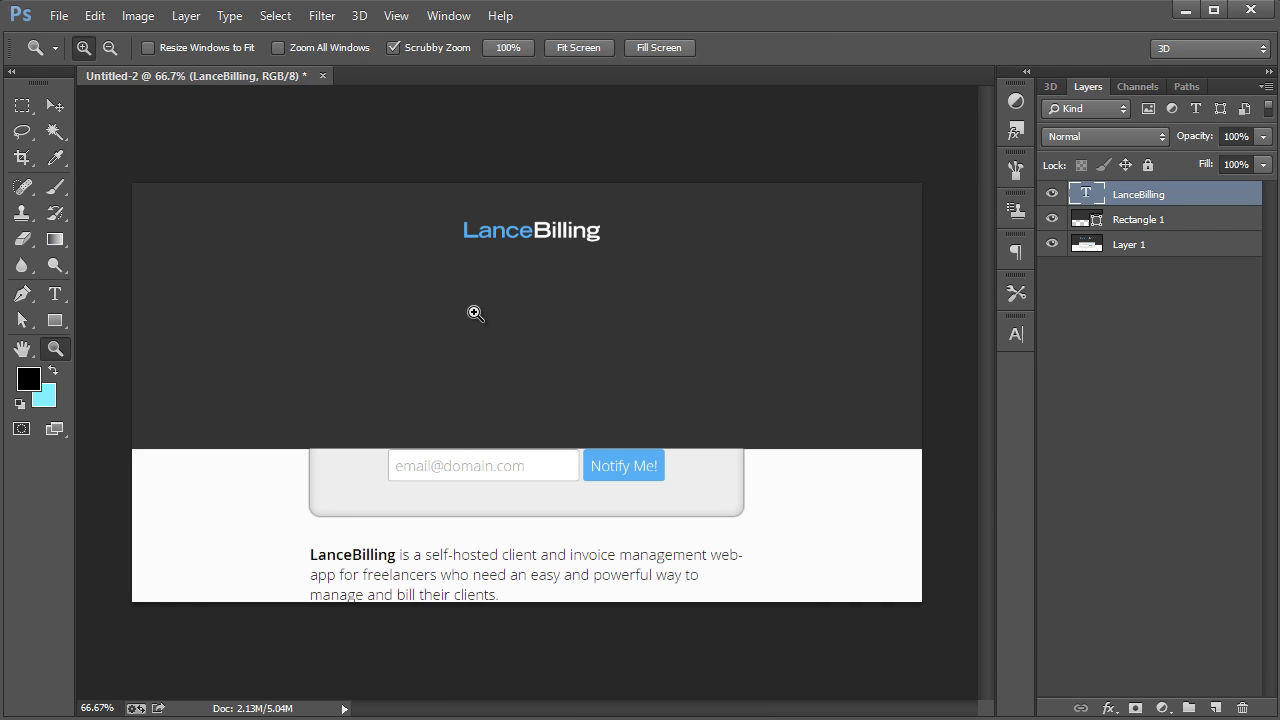
left_click_drag(1053, 203, 1056, 226)
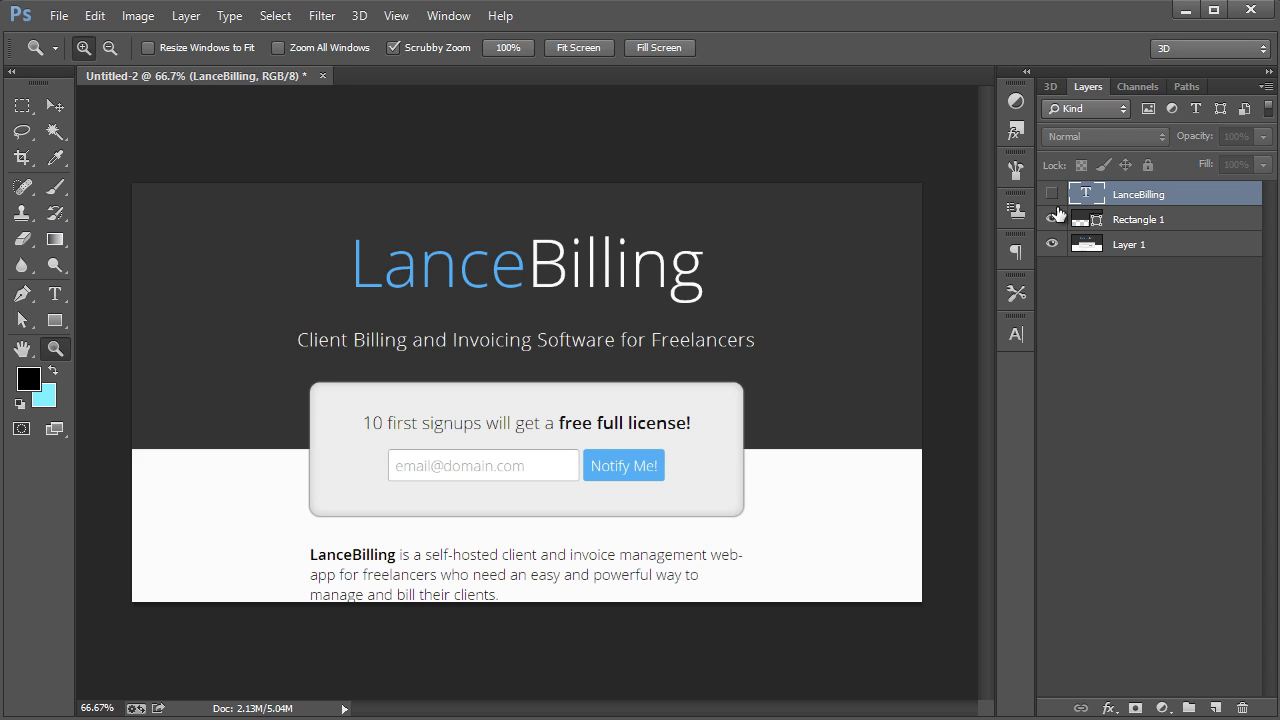
mouse_move(1058, 214)
left_mouse_down()
mouse_move(1058, 201)
mouse_move(1058, 222)
left_mouse_up()
Make the LanceBilling and dark rectangle layers visible and start a new text layer below the logo.
left_click(55, 293)
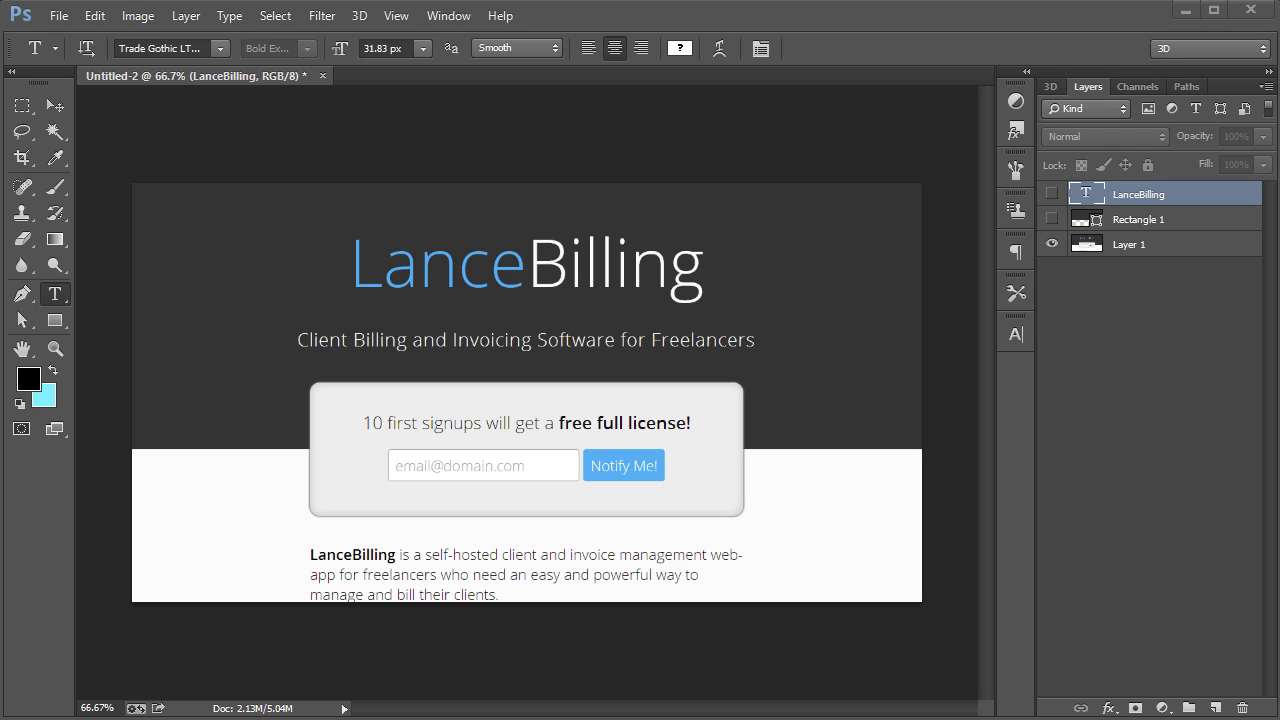
left_click(1052, 194)
left_click(1052, 219)
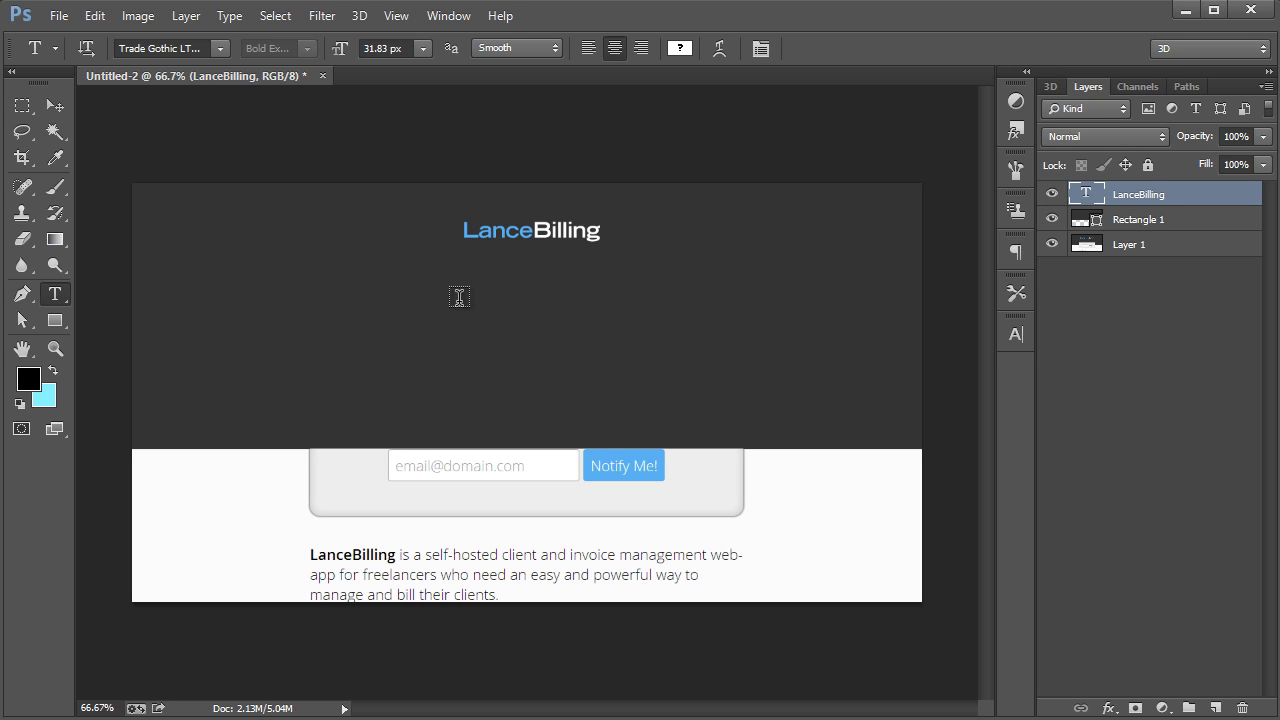
left_click(491, 297)
Scale the small tagline text up to roughly headline width.
left_click(56, 108)
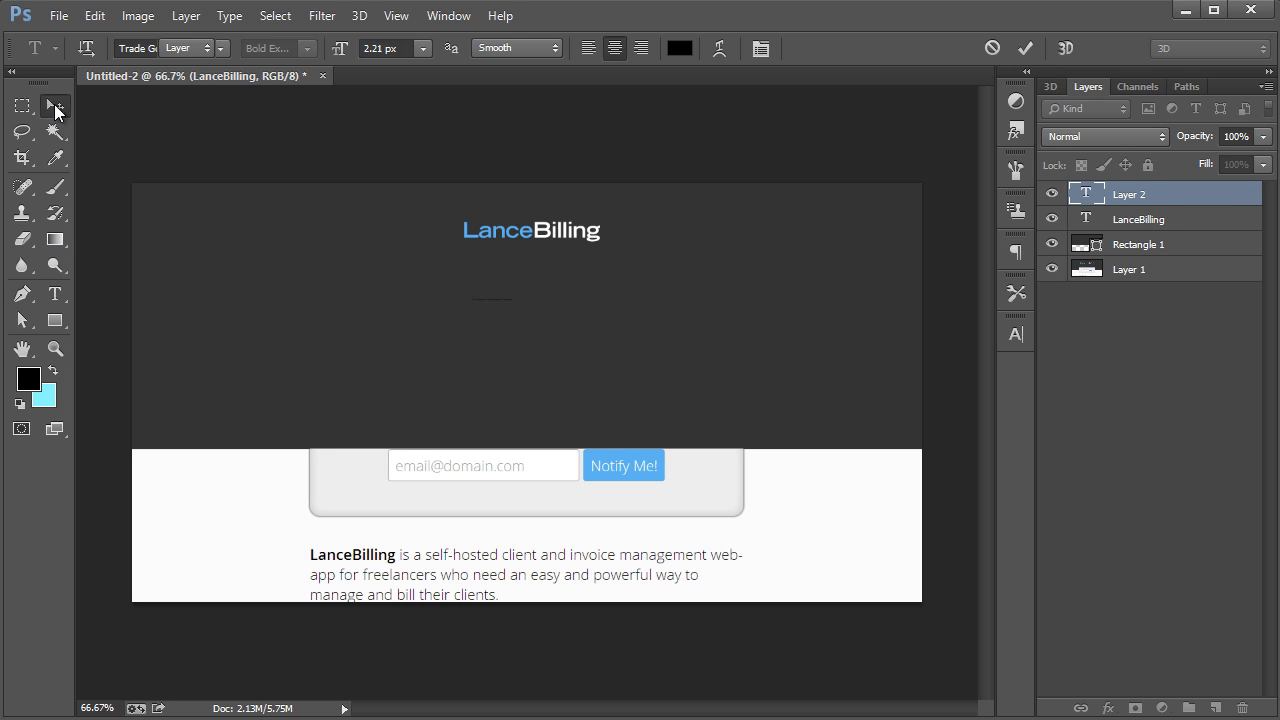
key("ctrl+t")
left_click_drag(515, 303, 714, 350)
left_click(55, 293)
key("Return")
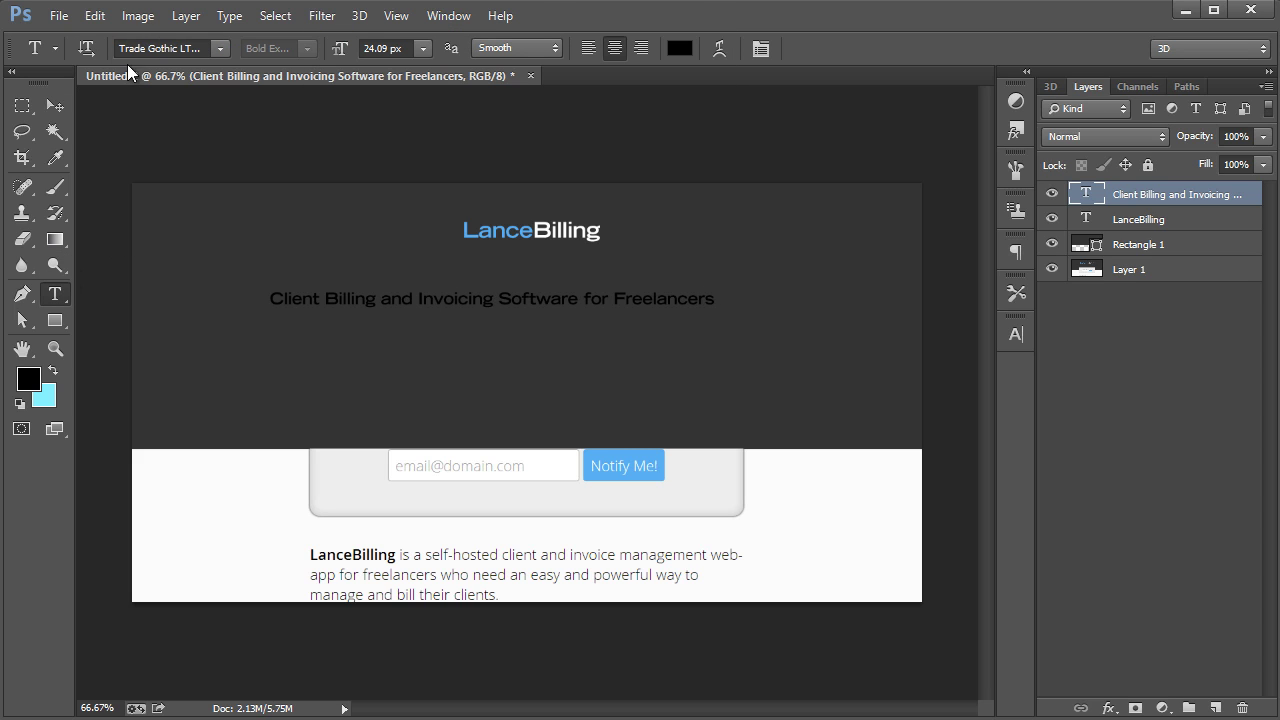
Set the tagline font to Source Sans Pro and its colour to white ffffff.
left_click(153, 48)
type("Source Sans Pro")
key("Return")
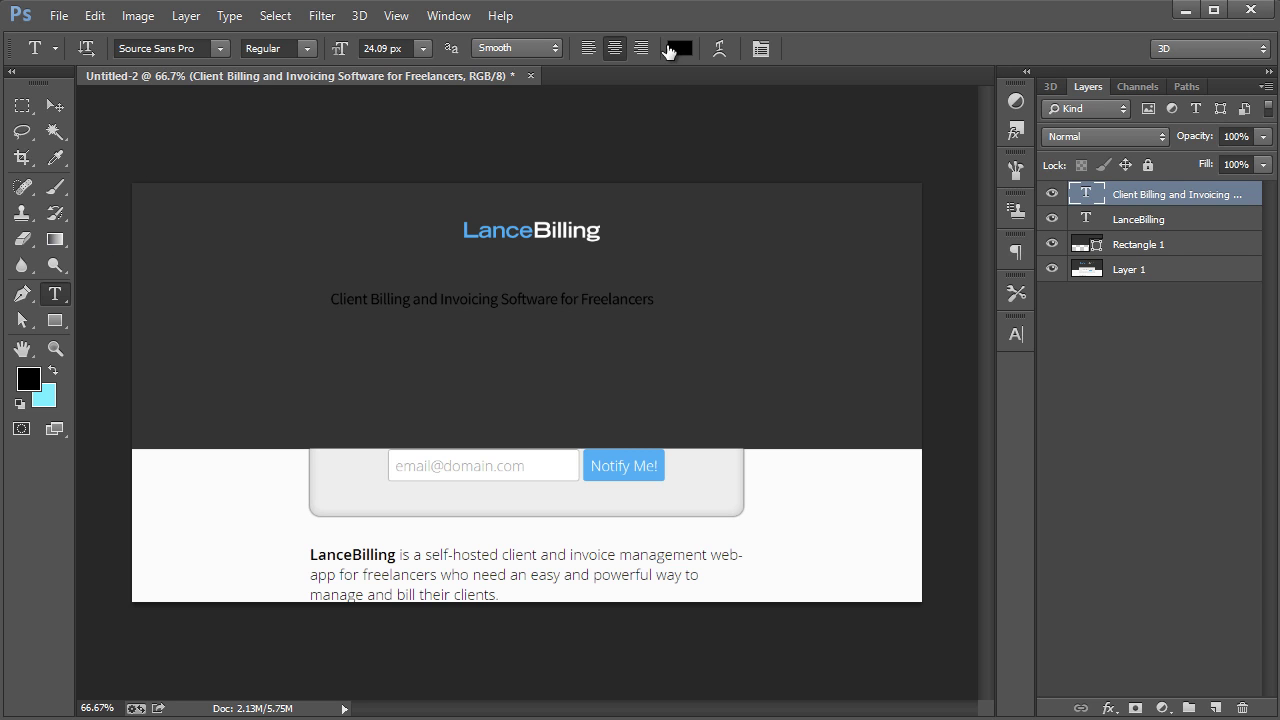
left_click(669, 51)
type("ffffff")
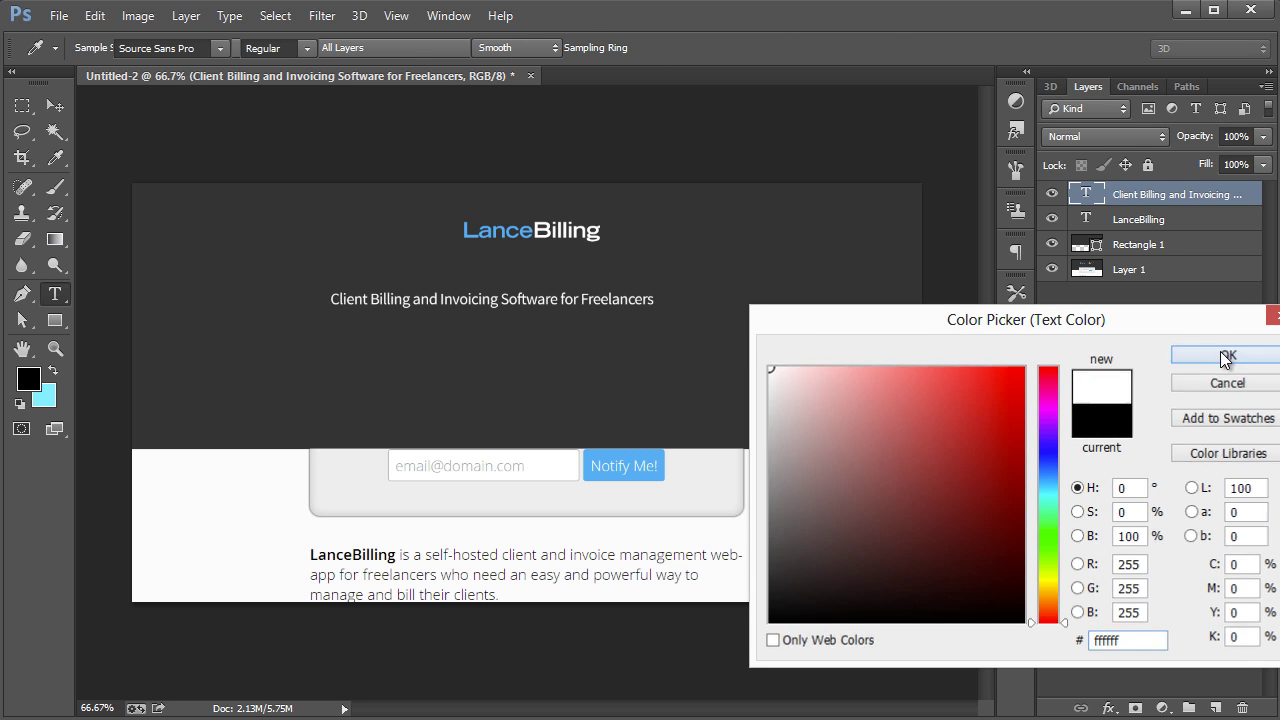
left_click(1226, 359)
Re-centre the tagline under the logo and switch it to Light weight at 100% zoom.
left_click(52, 107)
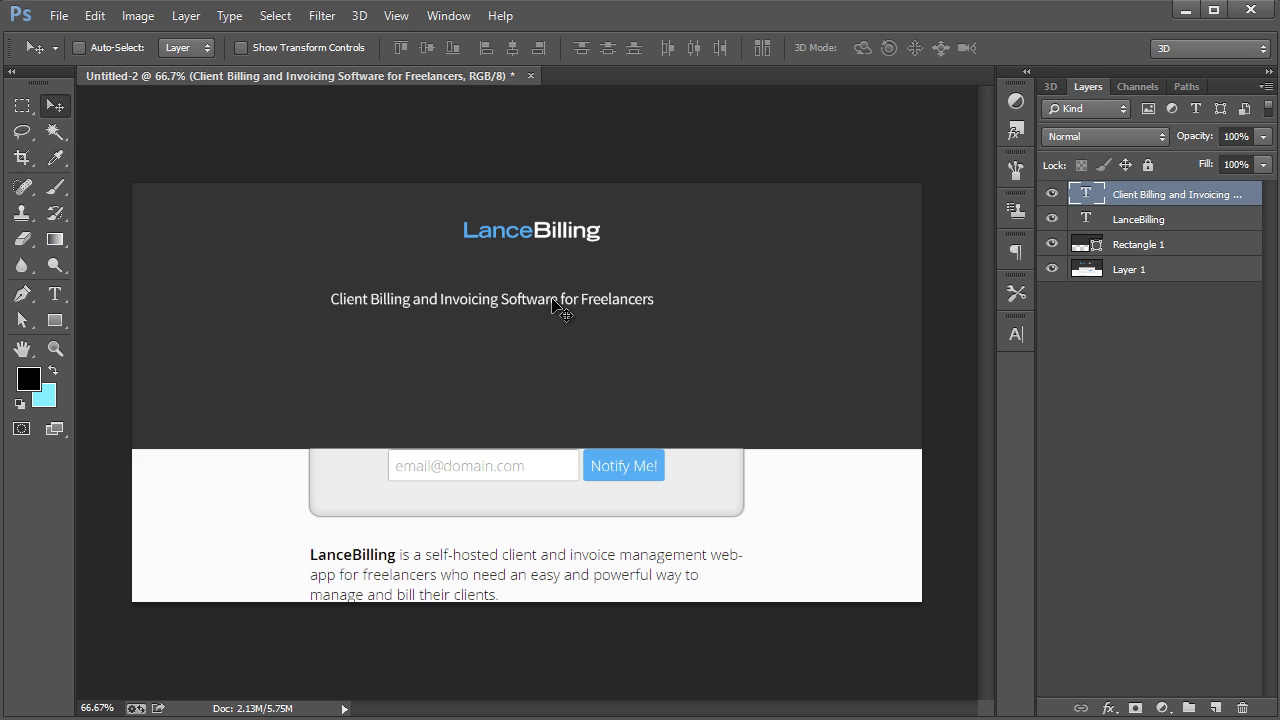
left_click_drag(552, 300, 588, 290)
left_click(55, 348)
left_click(475, 310)
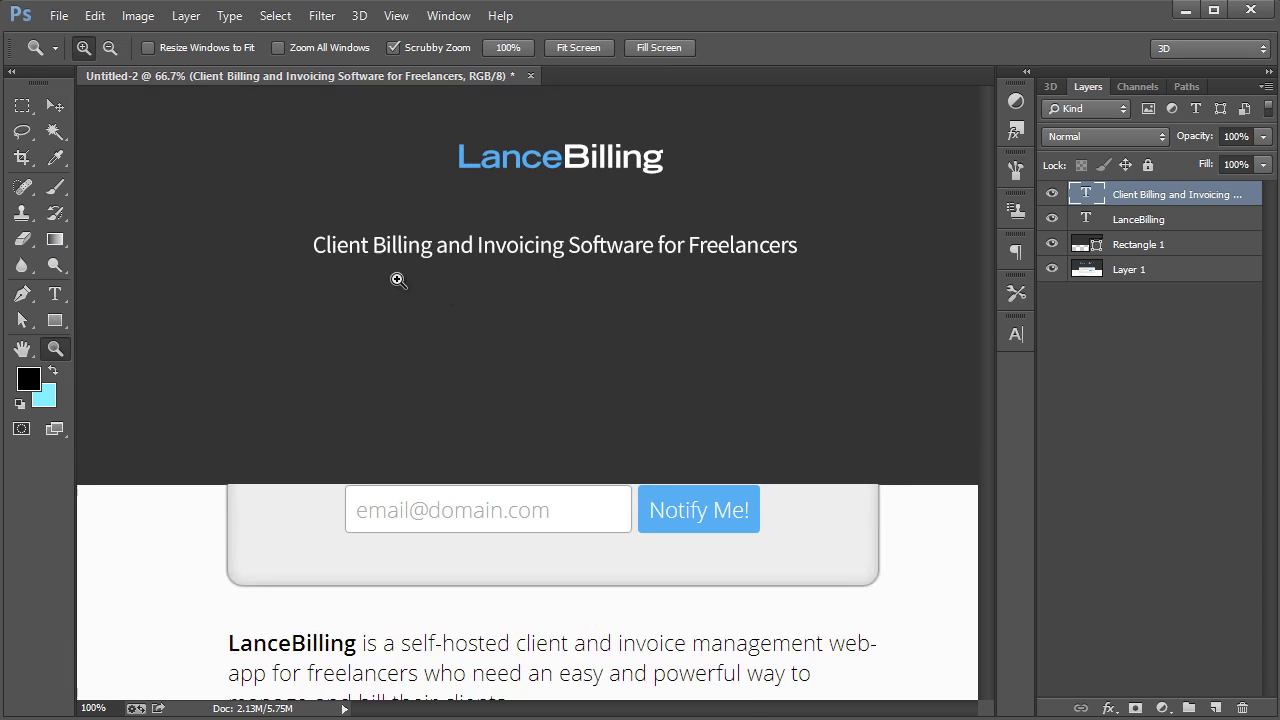
key("v")
left_click(55, 293)
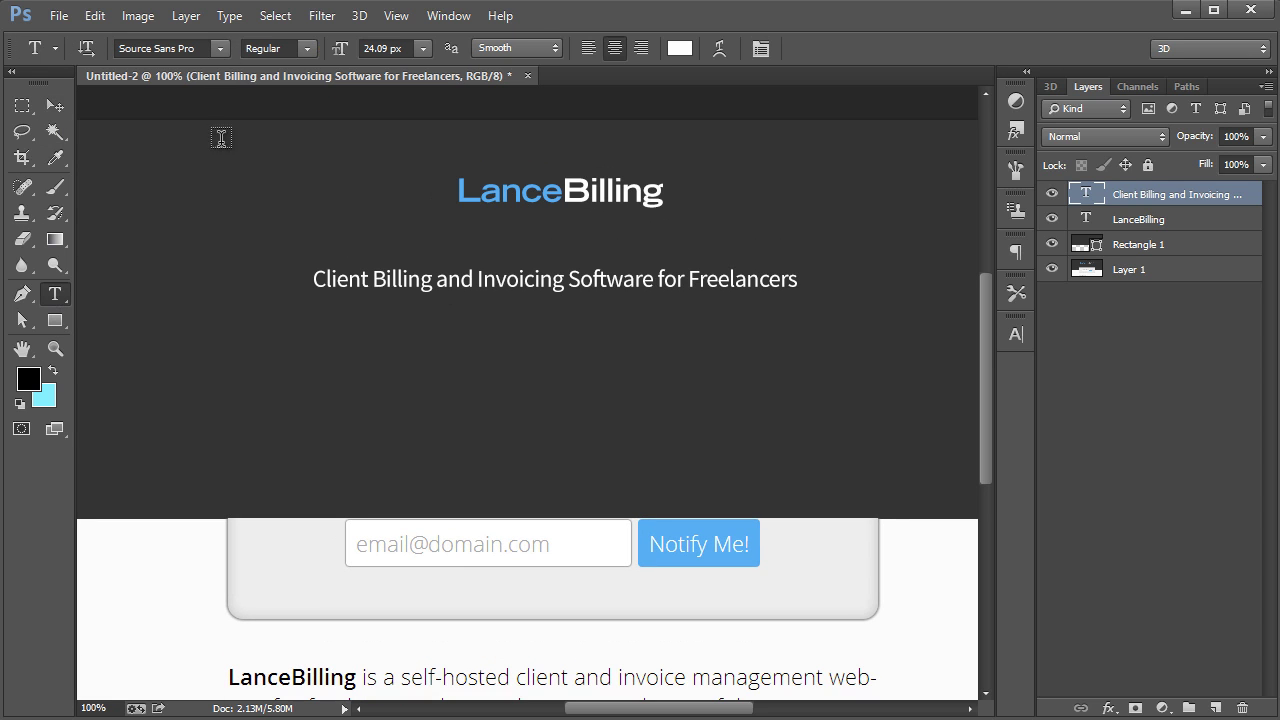
left_click(307, 48)
left_click(285, 102)
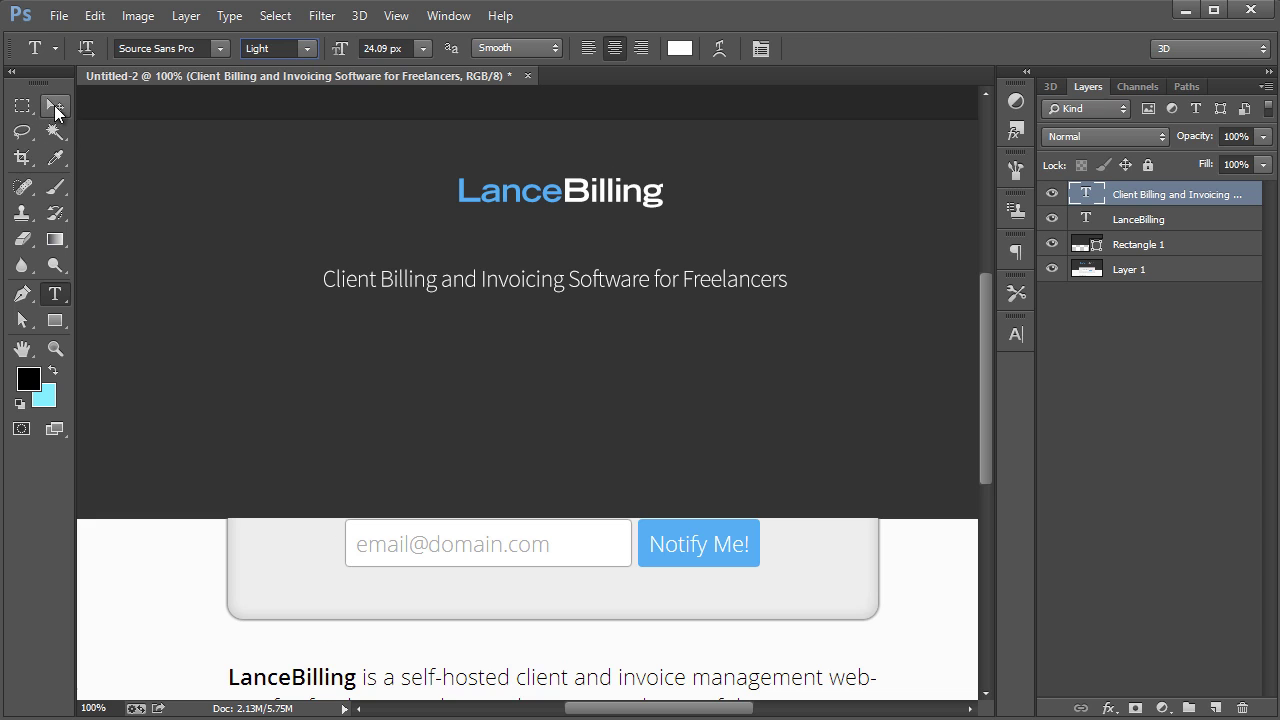
Enlarge the tagline slightly to 111.61%.
left_click(55, 106)
key("ctrl+t")
left_click_drag(795, 298, 817, 317)
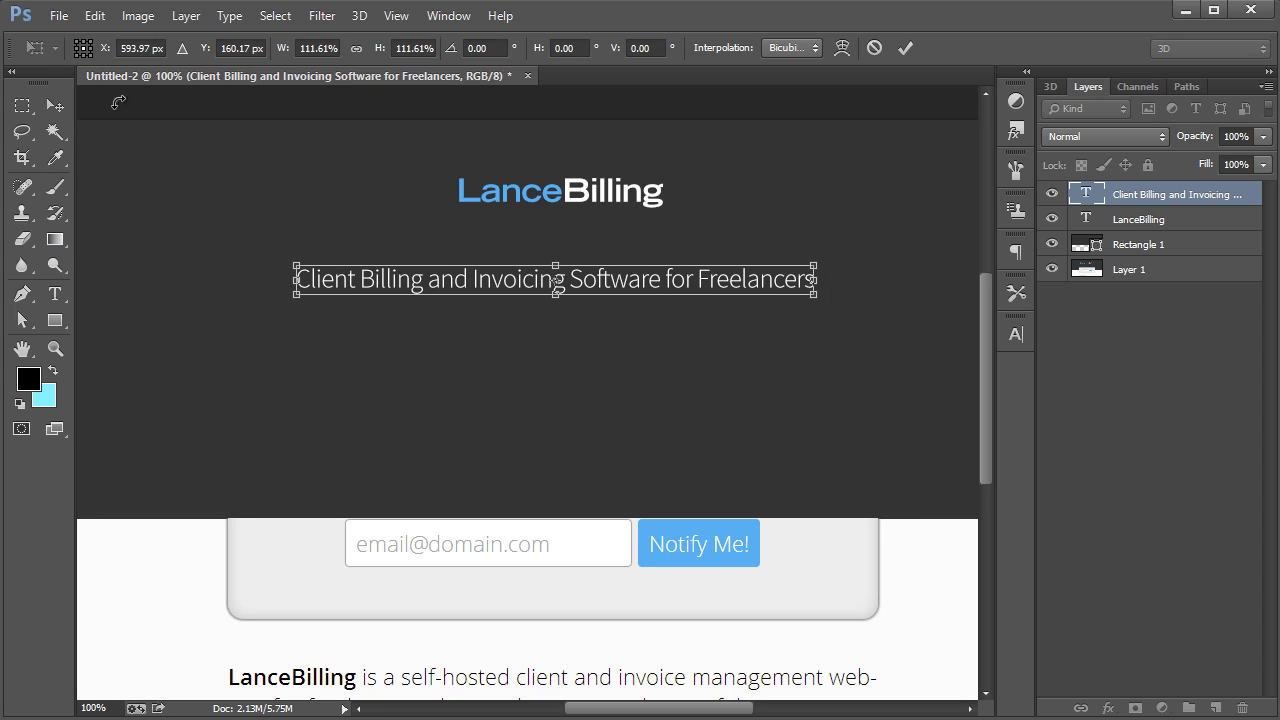
left_click(55, 106)
key("Return")
Move the tagline about 21 px down, then nudge it slightly right and lower.
left_click_drag(600, 277, 601, 299)
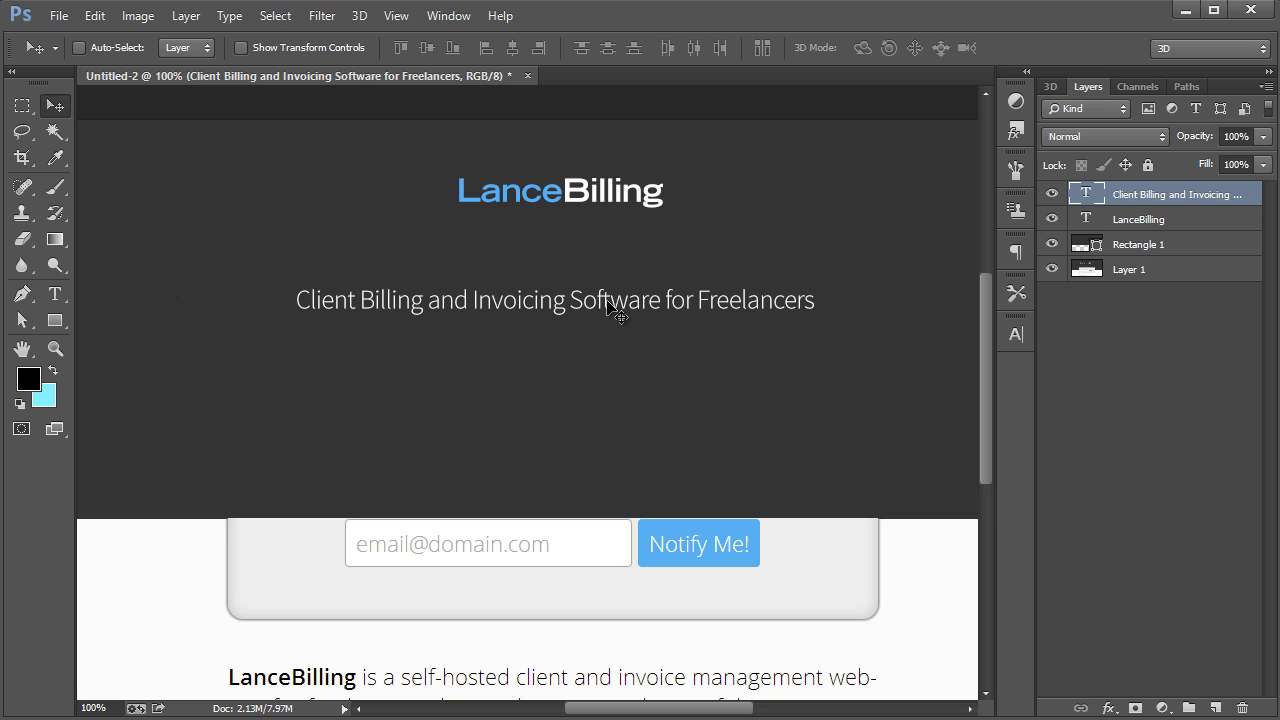
left_click_drag(607, 301, 610, 306)
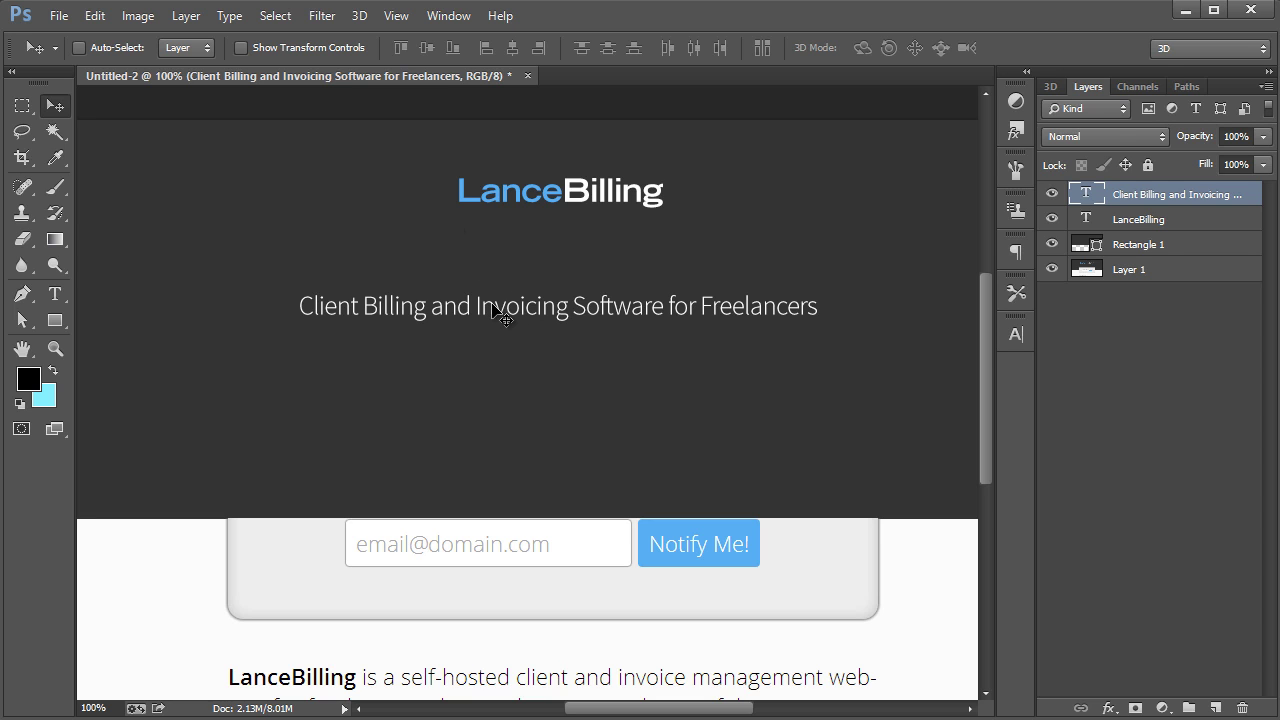
Nudge the tagline down and place a duplicate of it just above the original.
key("Down")
key("Down")
key("Down")
key("Down")
key("Down")
key("Down")
key("Down")
key("Down")
key("ctrl+alt+j")
left_click(915, 299)
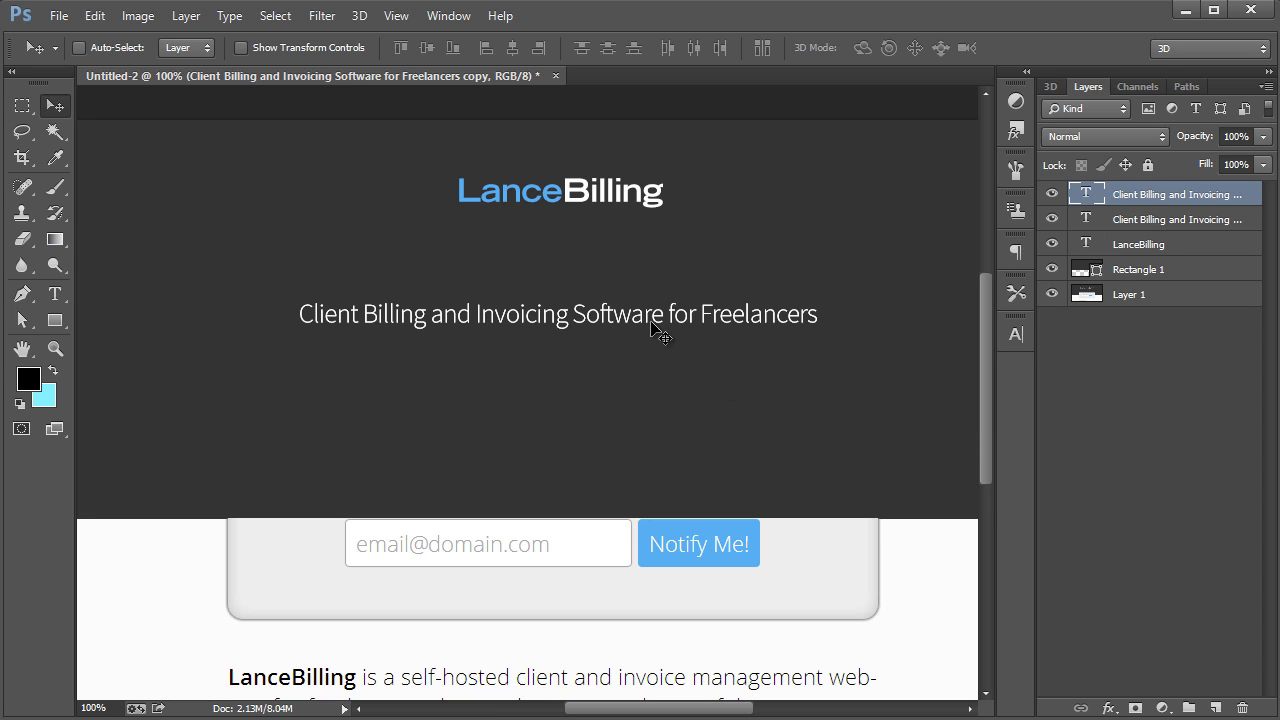
left_click_drag(646, 316, 646, 282)
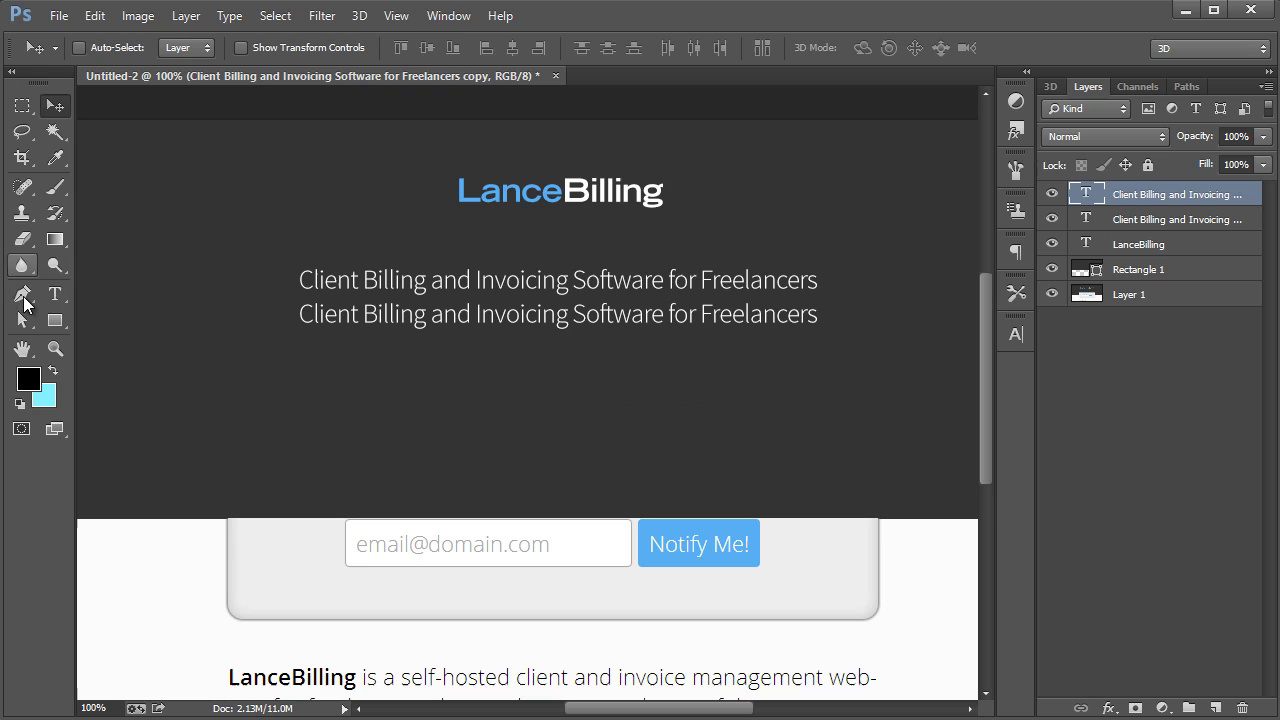
Retype the copy as 'A Quick & Easy Solution for Client Invoicing' with 'Client Invoicing' in logo blue.
left_click(55, 293)
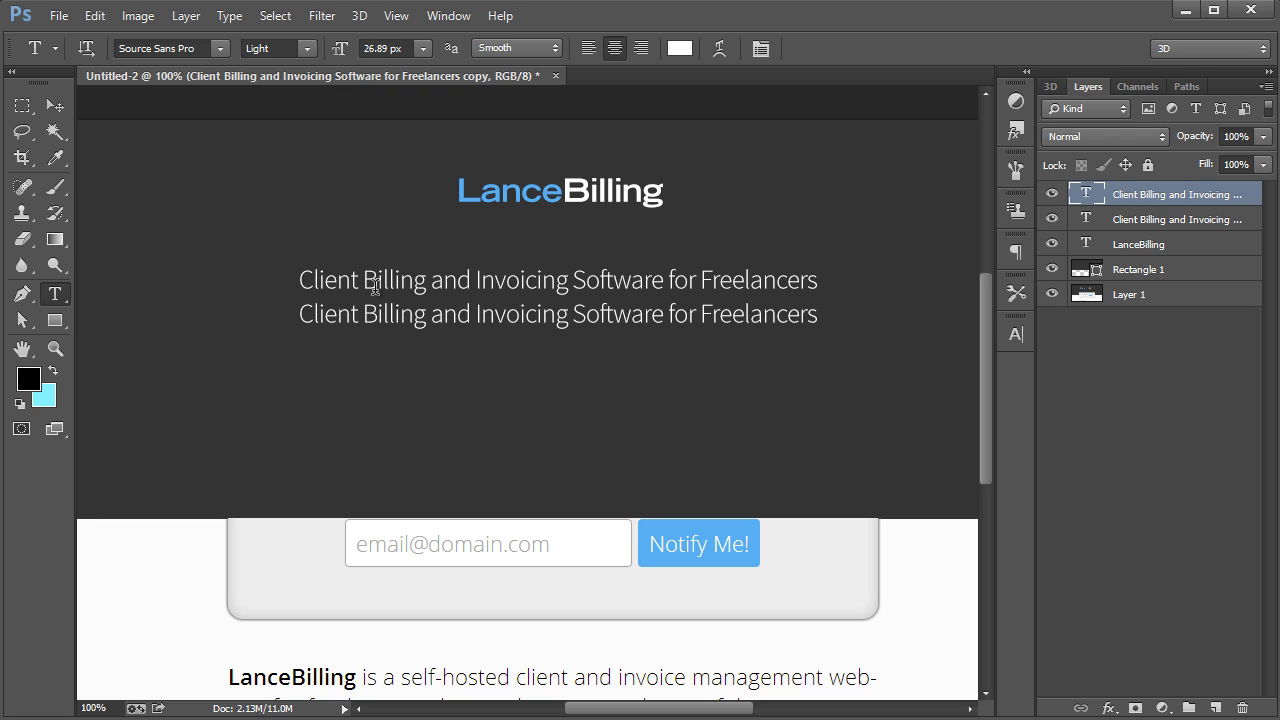
triple_click(640, 285)
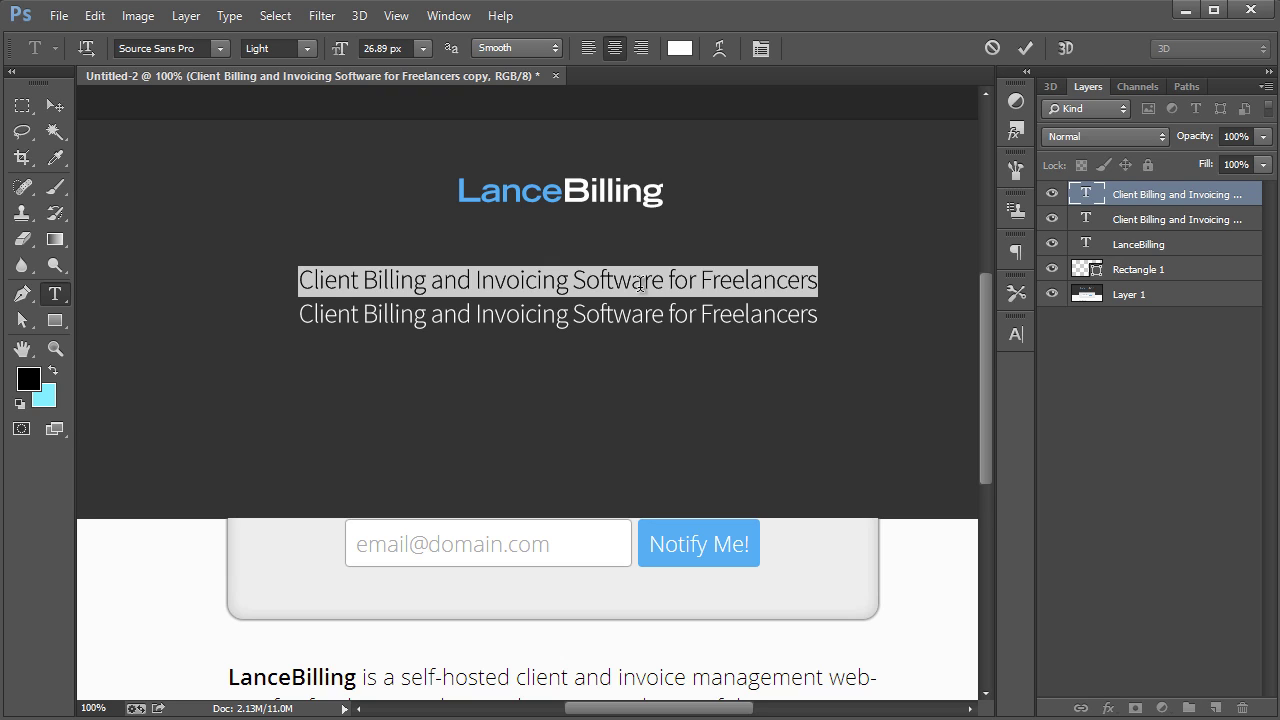
type("A")
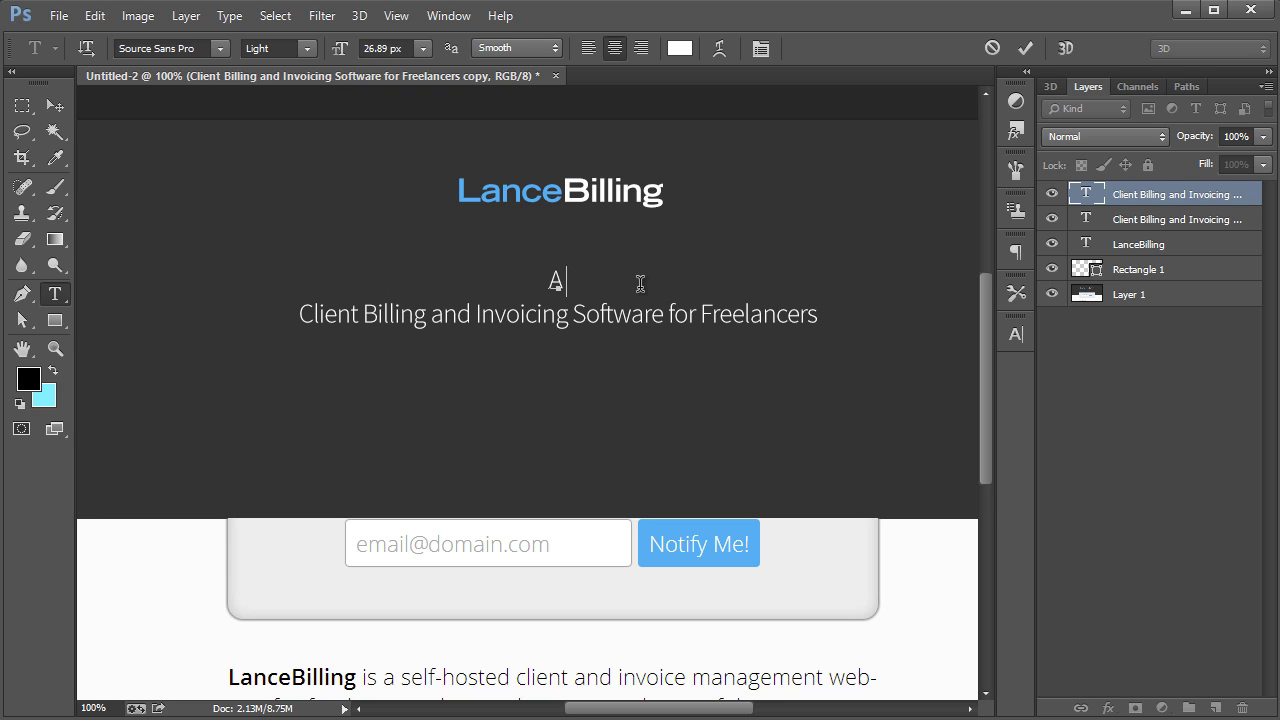
type(" Quick &")
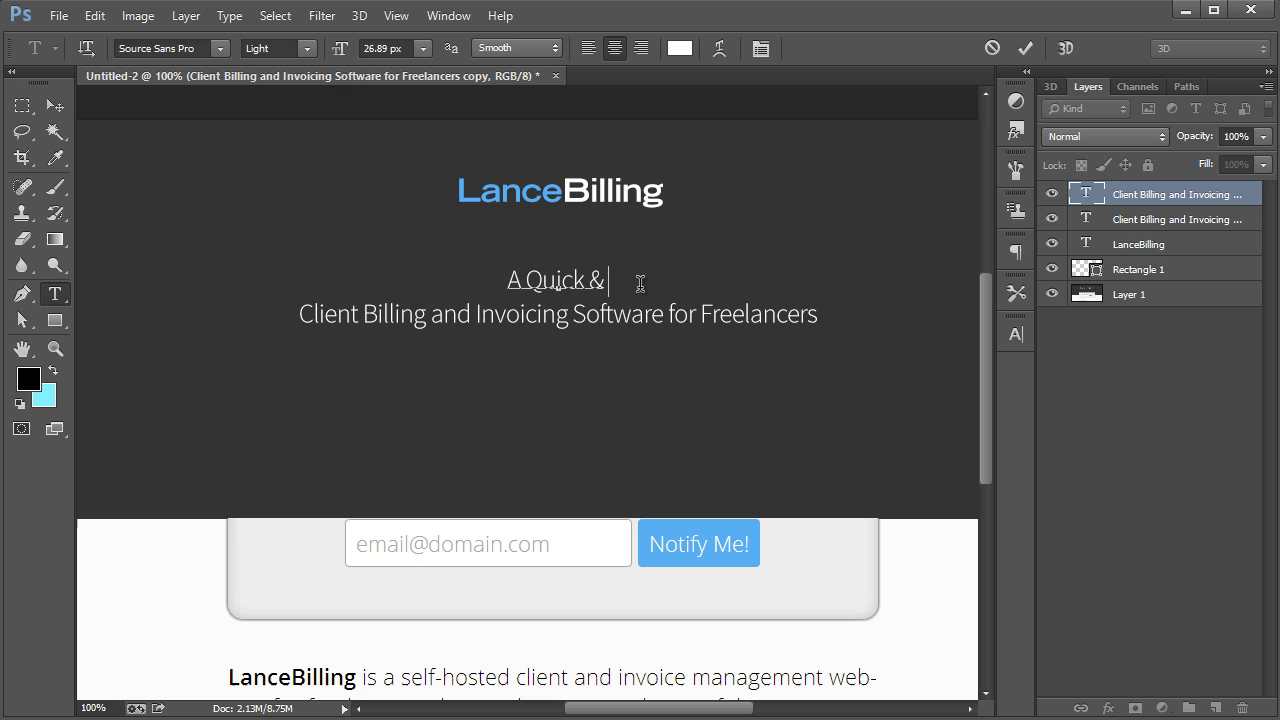
type(" Easy Solutio")
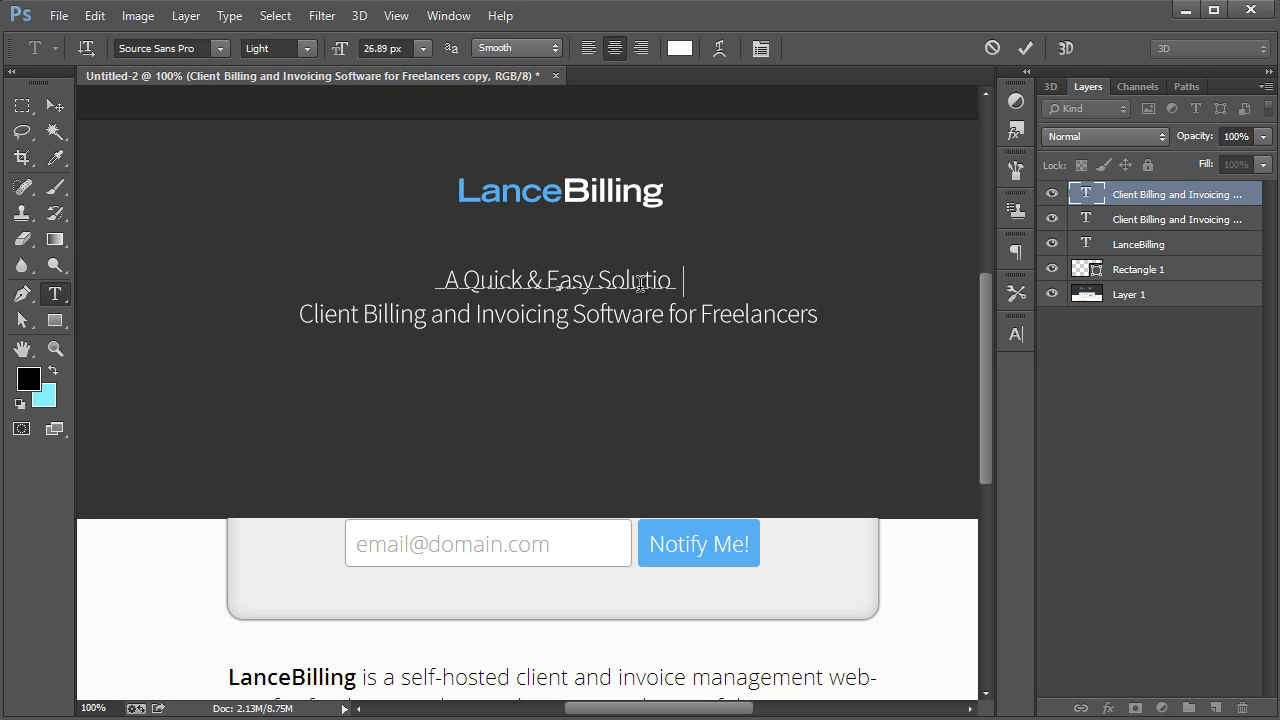
type("n for Client Invoicing")
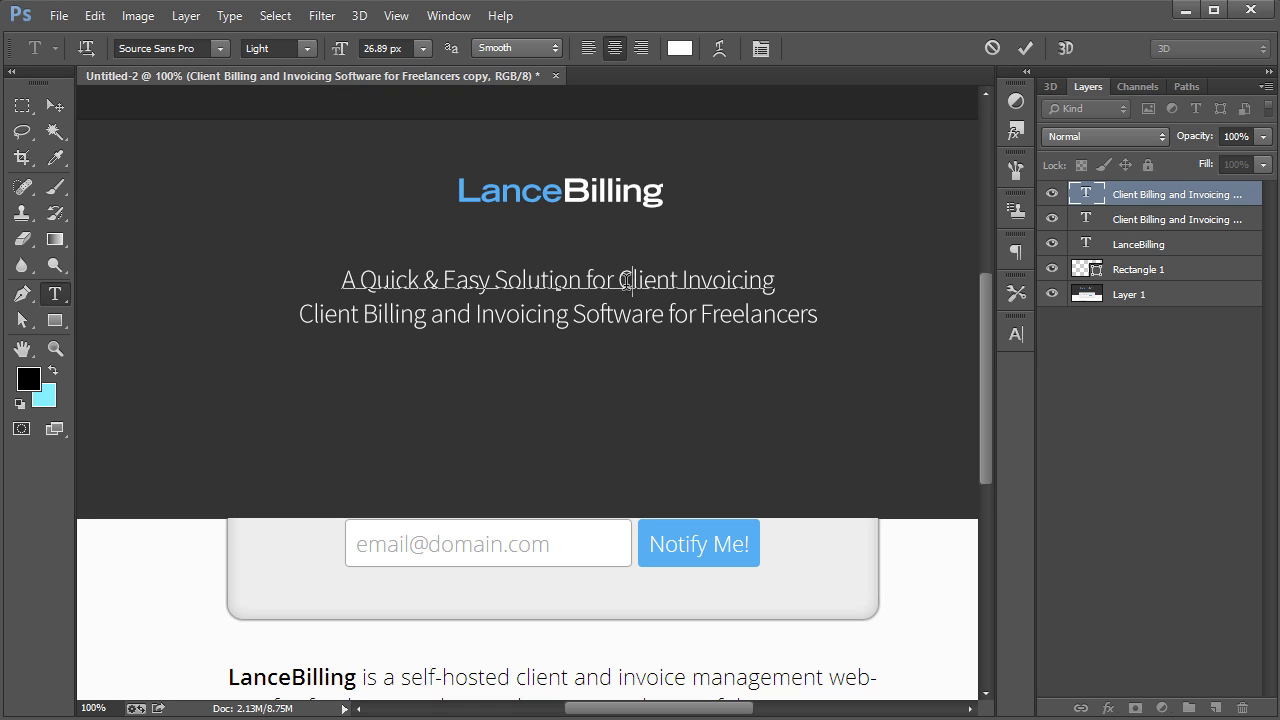
mouse_move(626, 282)
left_mouse_down()
mouse_move(785, 276)
mouse_move(622, 288)
left_mouse_up()
left_click(679, 48)
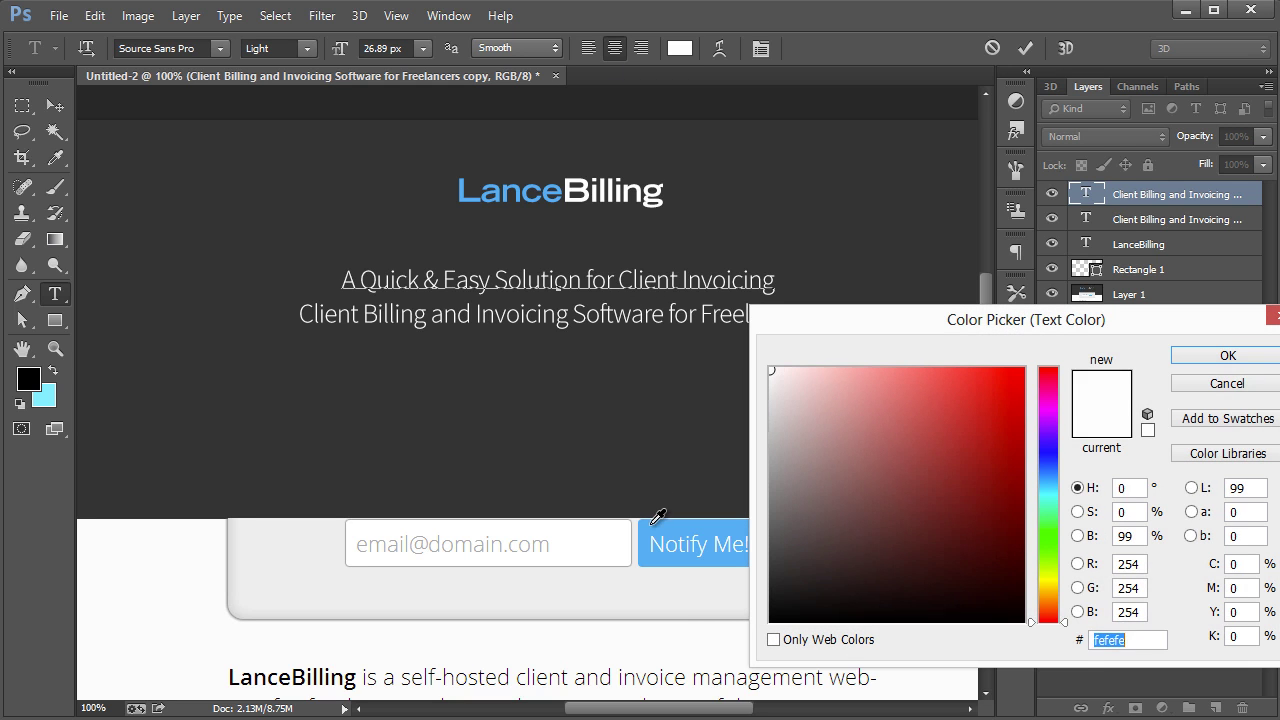
left_click(505, 190)
key("Return")
key("ctrl+Return")
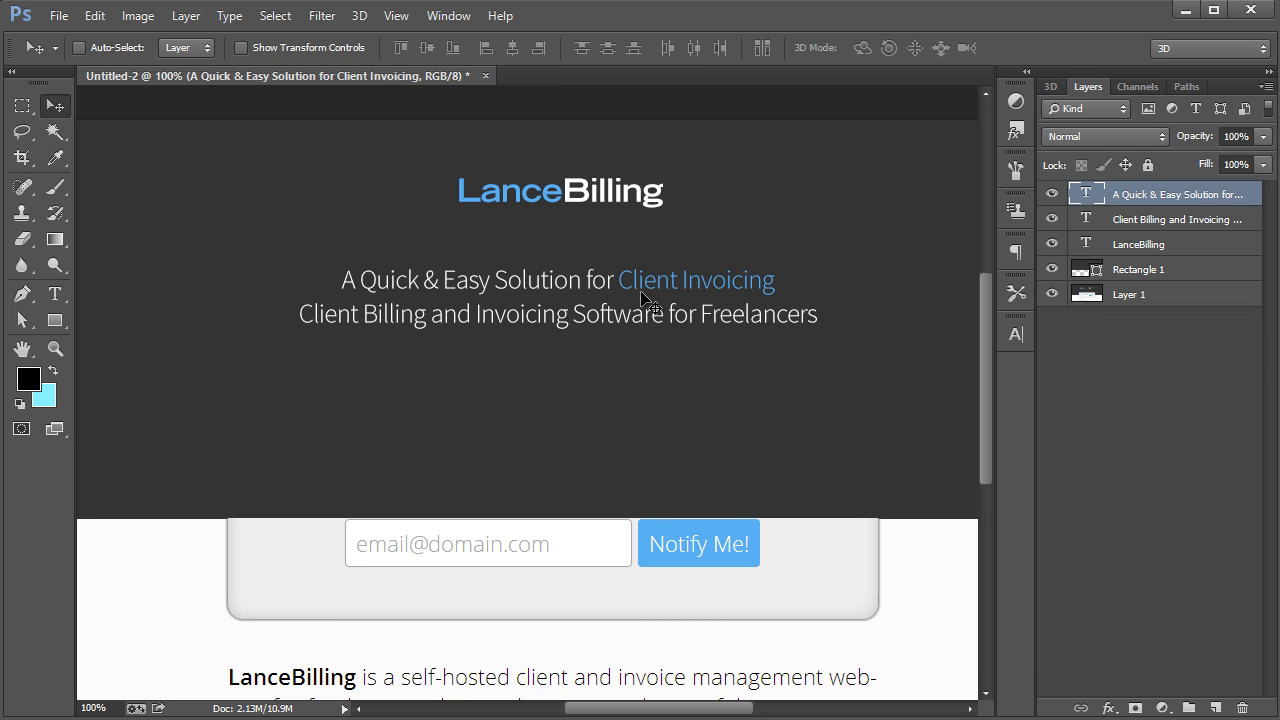
key("ctrl+t")
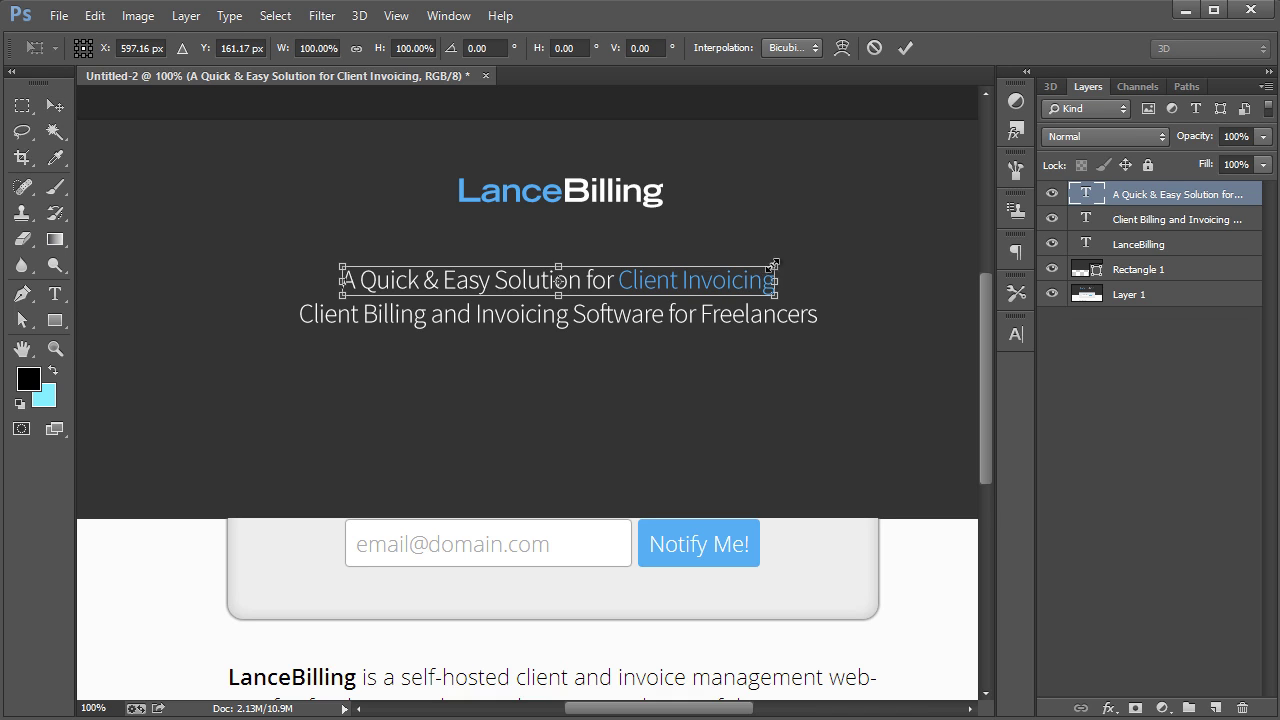
Enlarge the headline around its centre to about 159% and nudge it into centred position.
left_click_drag(773, 265, 900, 215)
left_click(55, 105)
key("Return")
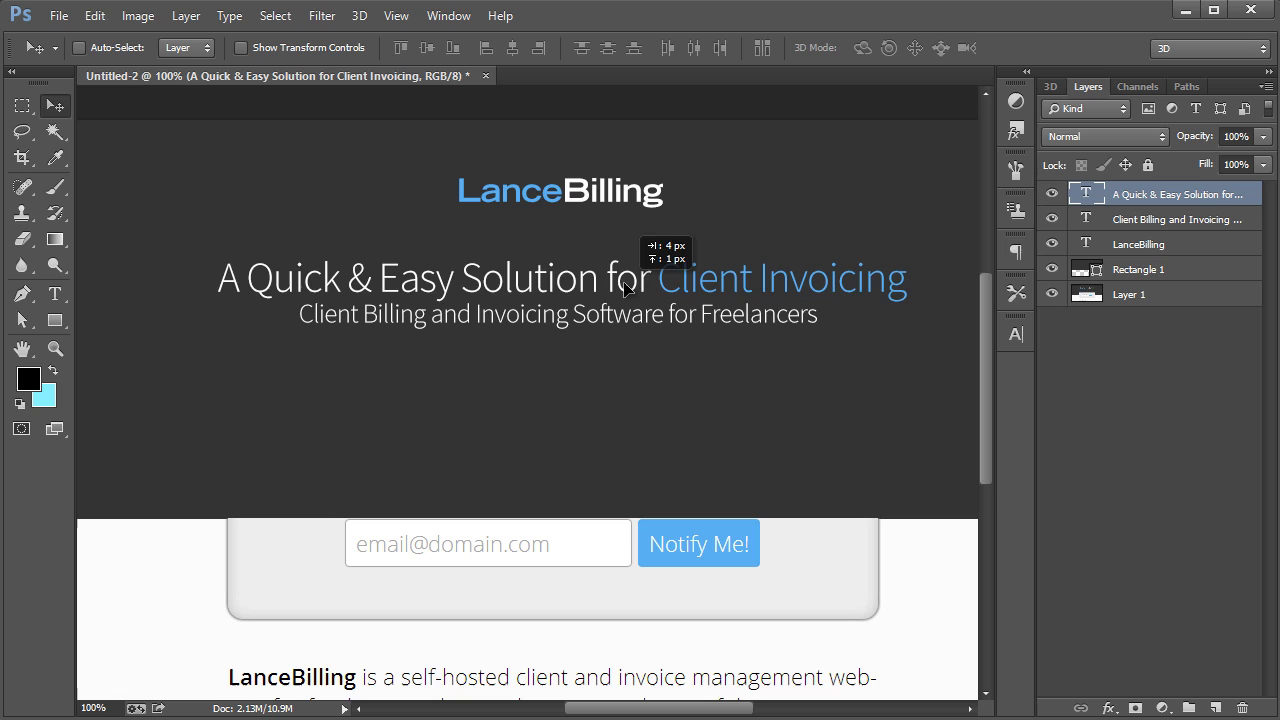
left_click_drag(624, 287, 615, 333)
Select the subtitle layer, then the dark header rectangle layer.
left_click(618, 332, "ctrl")
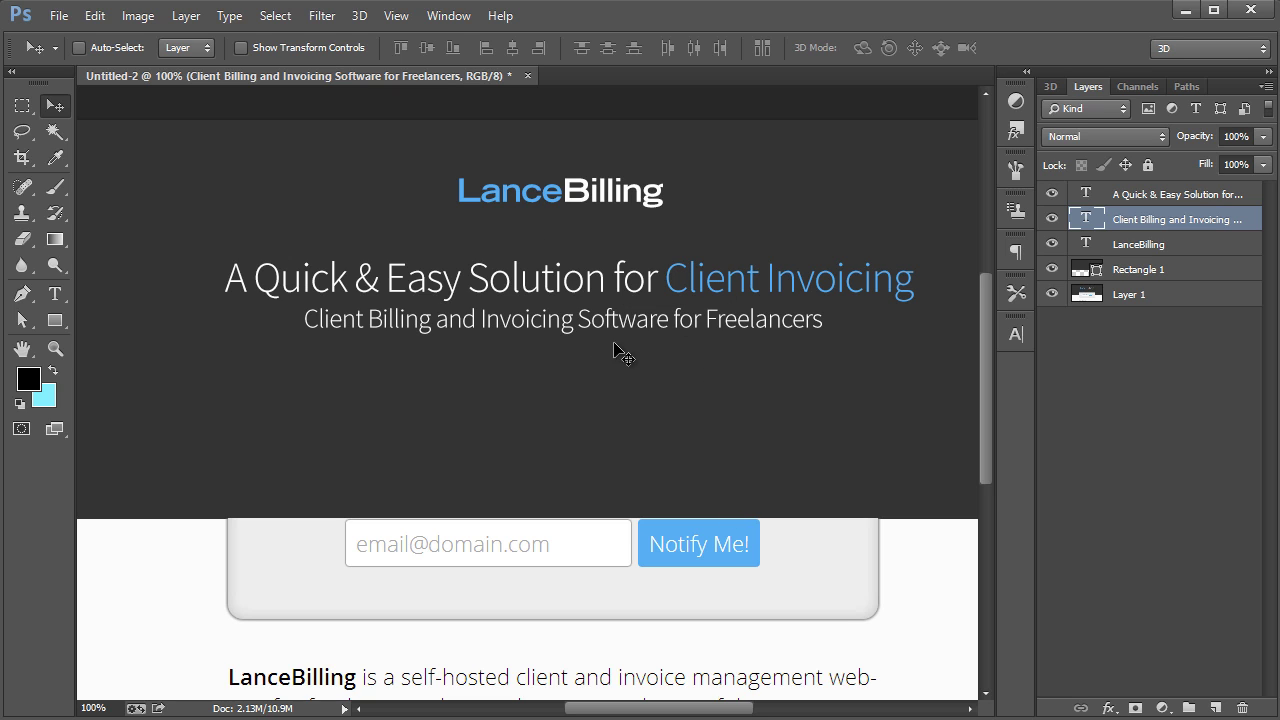
scroll(563, 389, "down", 2)
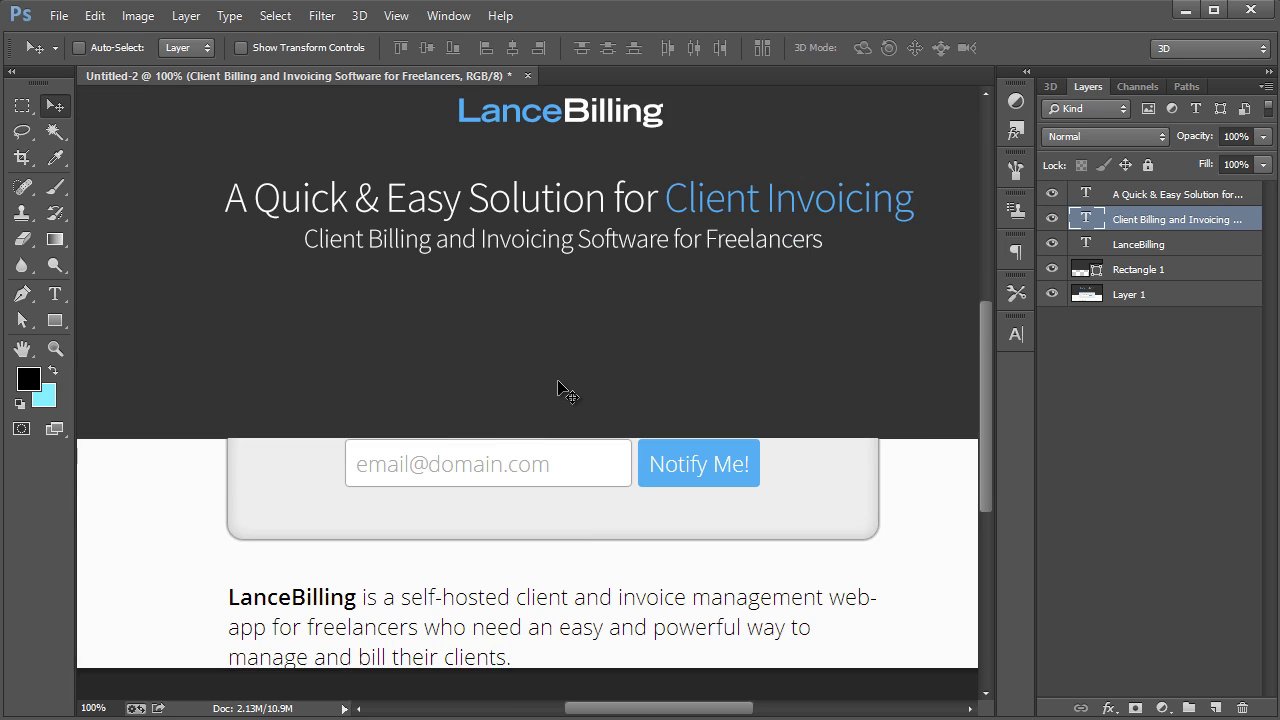
scroll(566, 389, "up", 2)
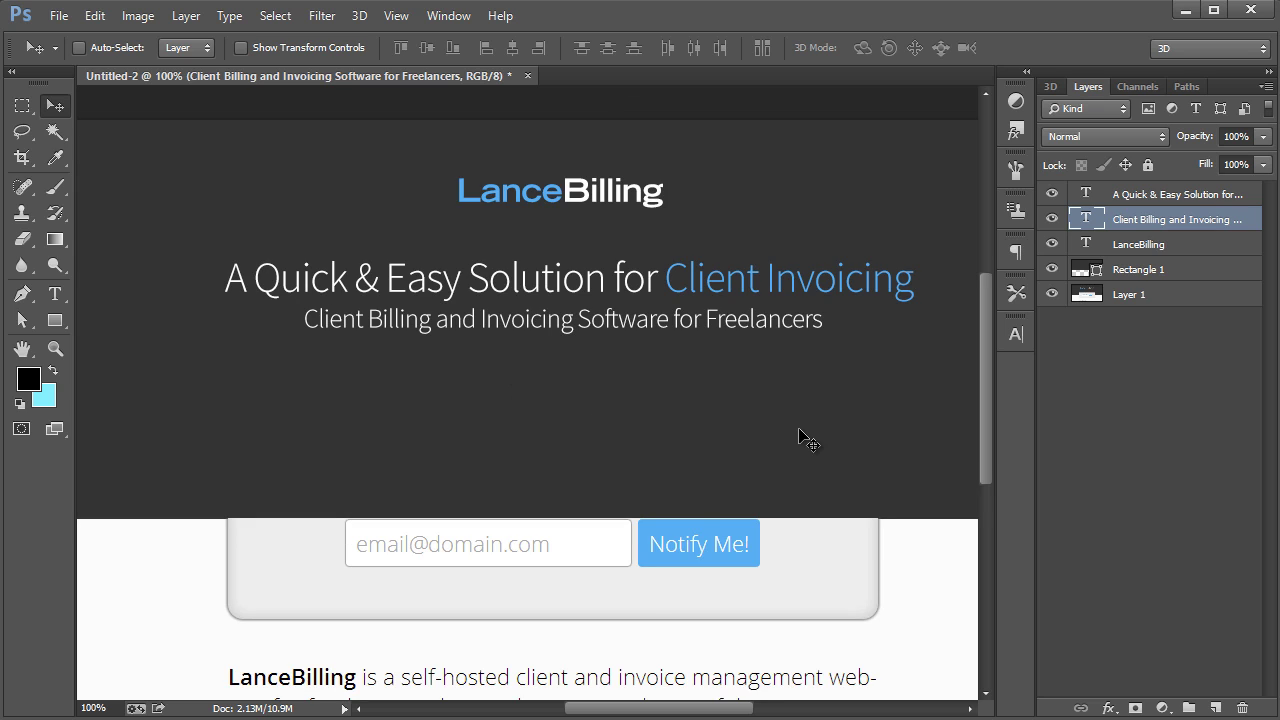
scroll(820, 400, "down", 2)
left_click(640, 383, "ctrl")
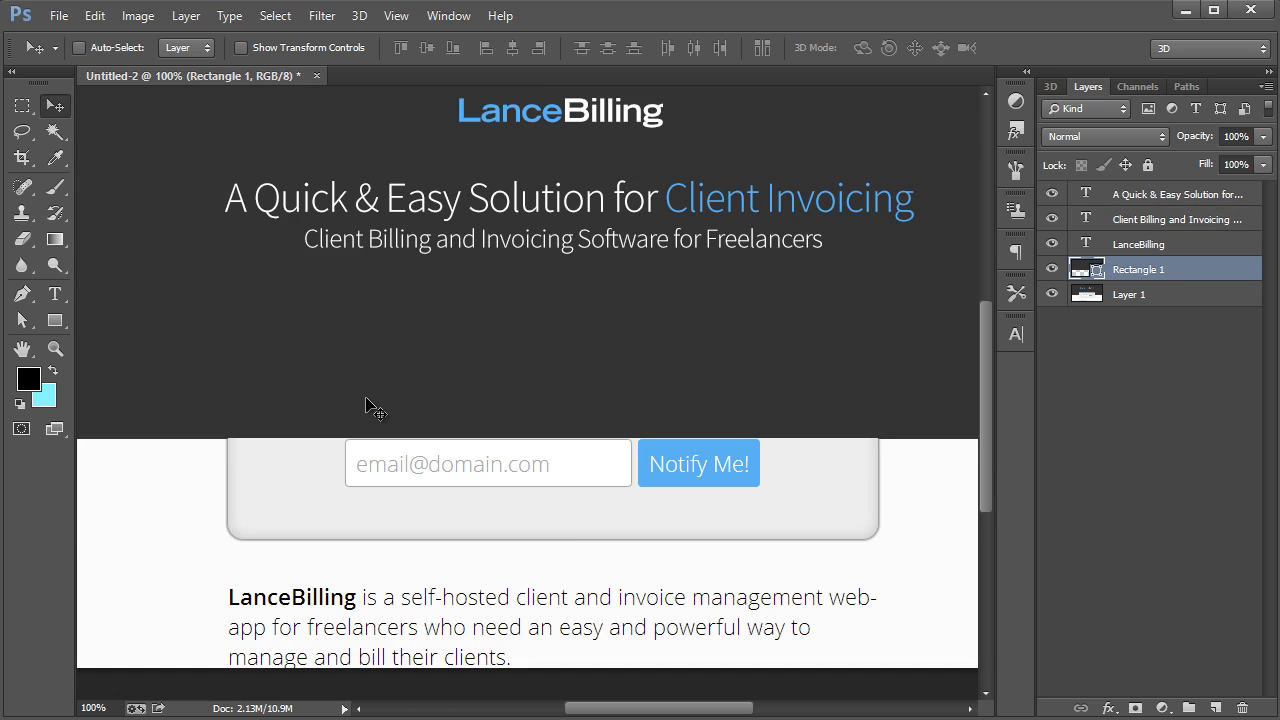
scroll(620, 448, "down", 2)
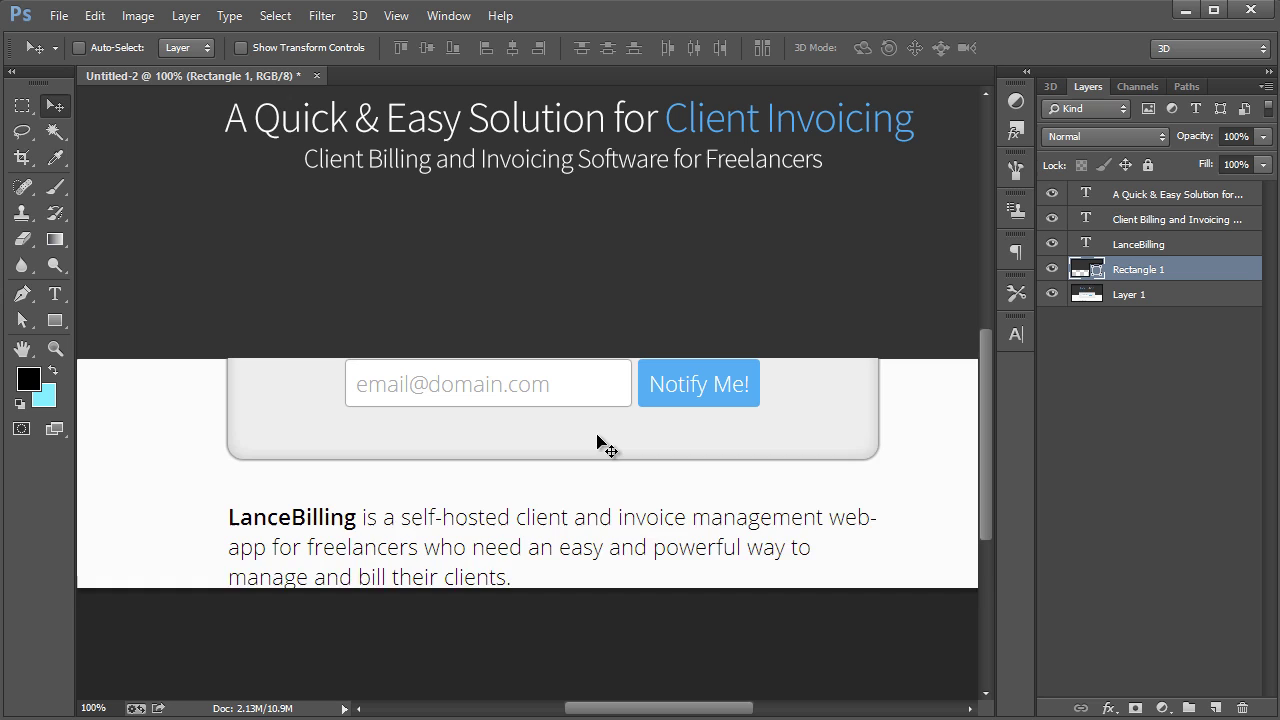
scroll(749, 429, "up", 2)
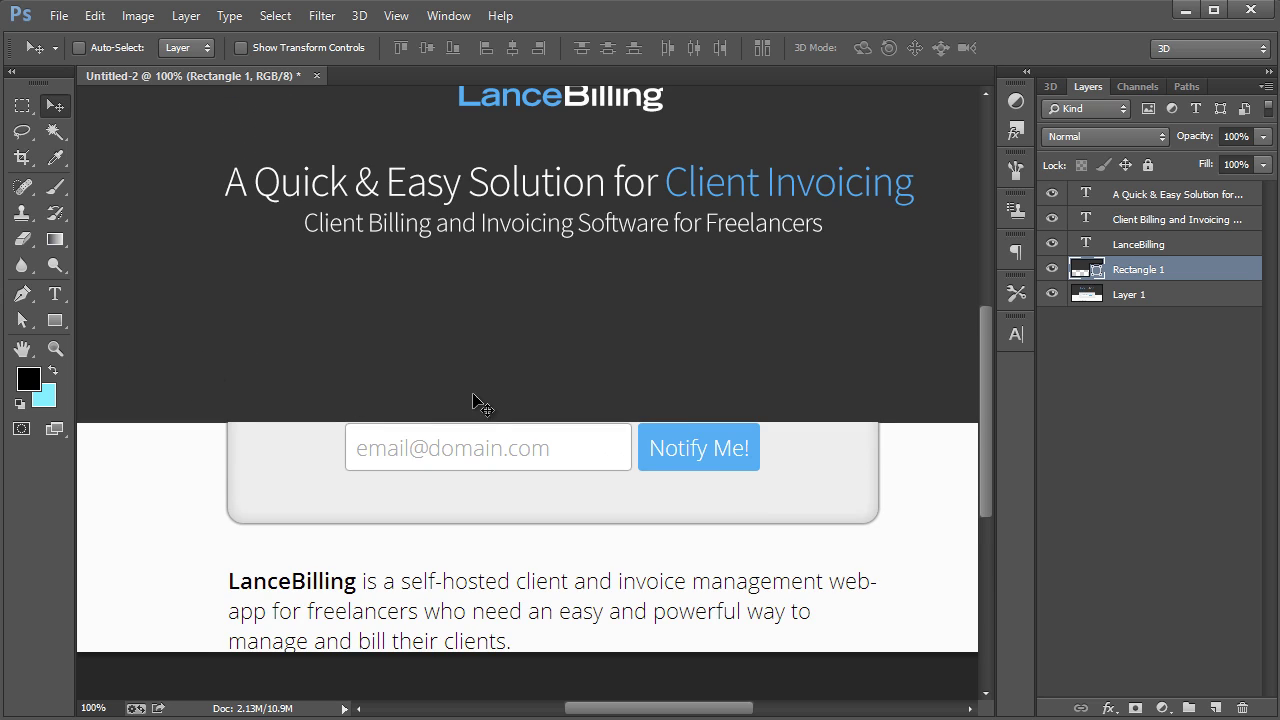
scroll(508, 368, "down", 3)
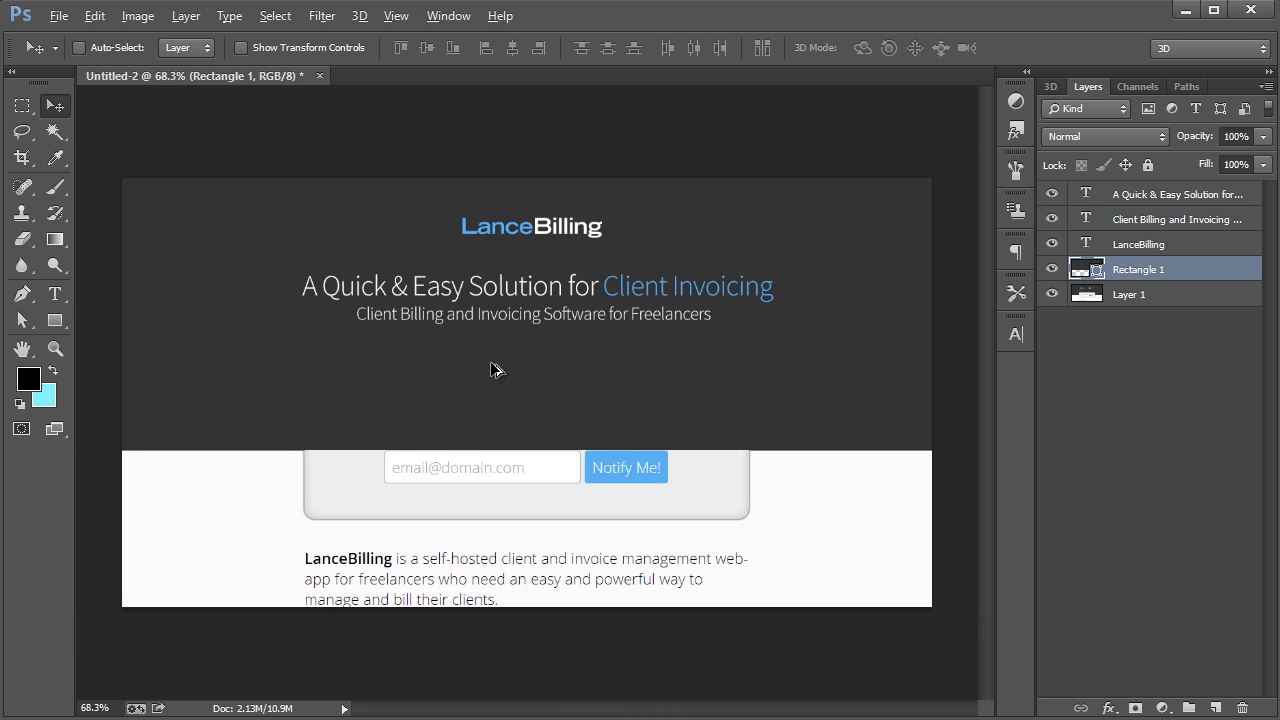
Cover the lower section with a white 1202 × 241 px rectangle above Layer 1.
left_click(55, 320)
left_click(1141, 296)
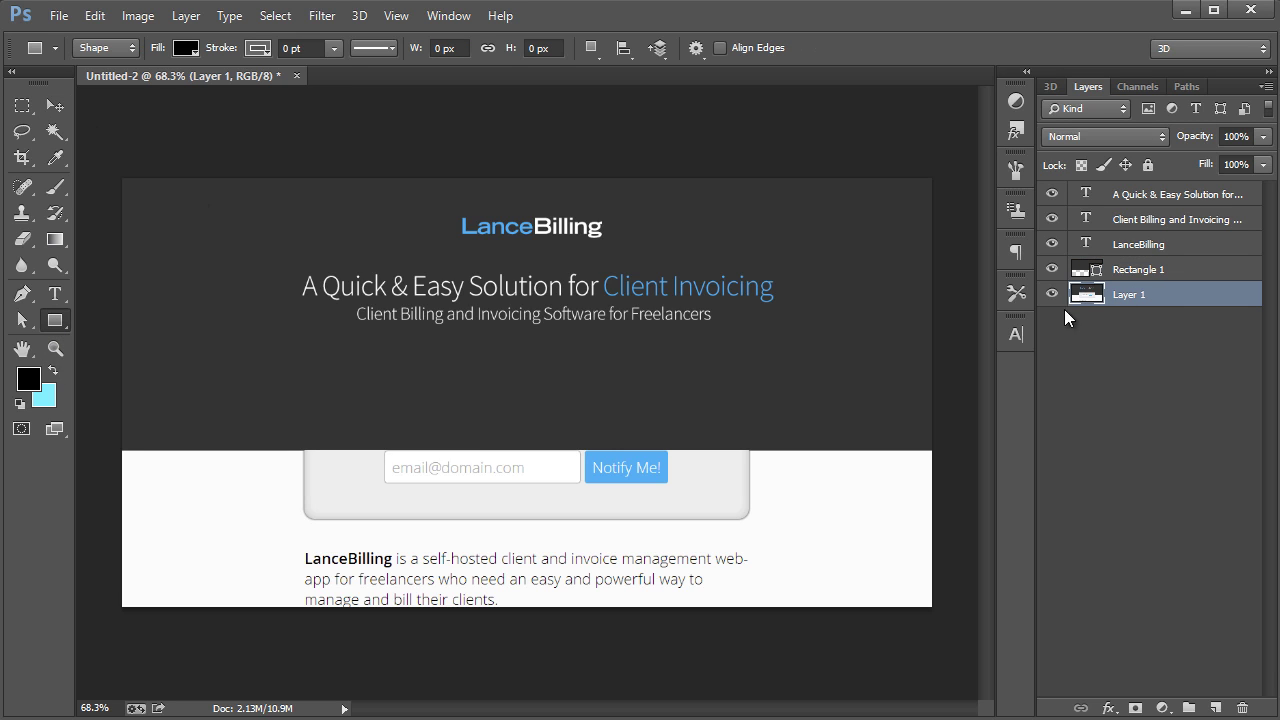
left_click_drag(113, 448, 937, 613)
double_click(1086, 297)
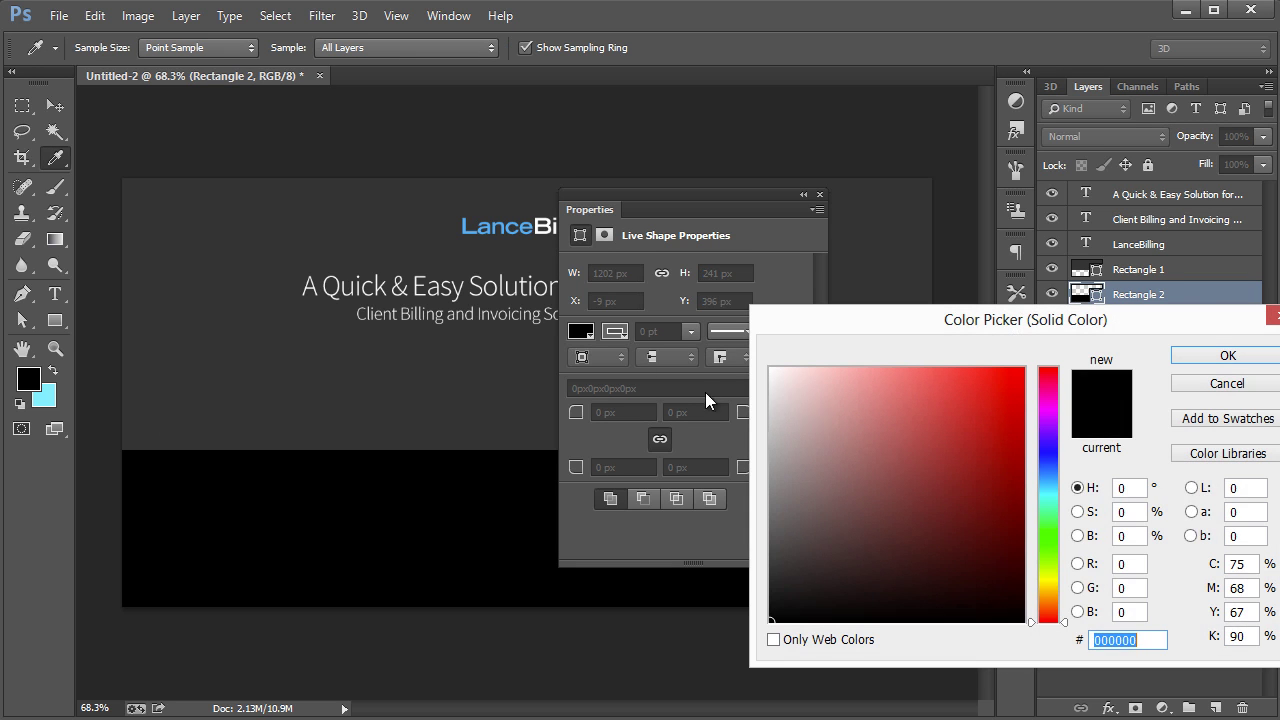
left_click_drag(816, 419, 746, 324)
left_click(1276, 356)
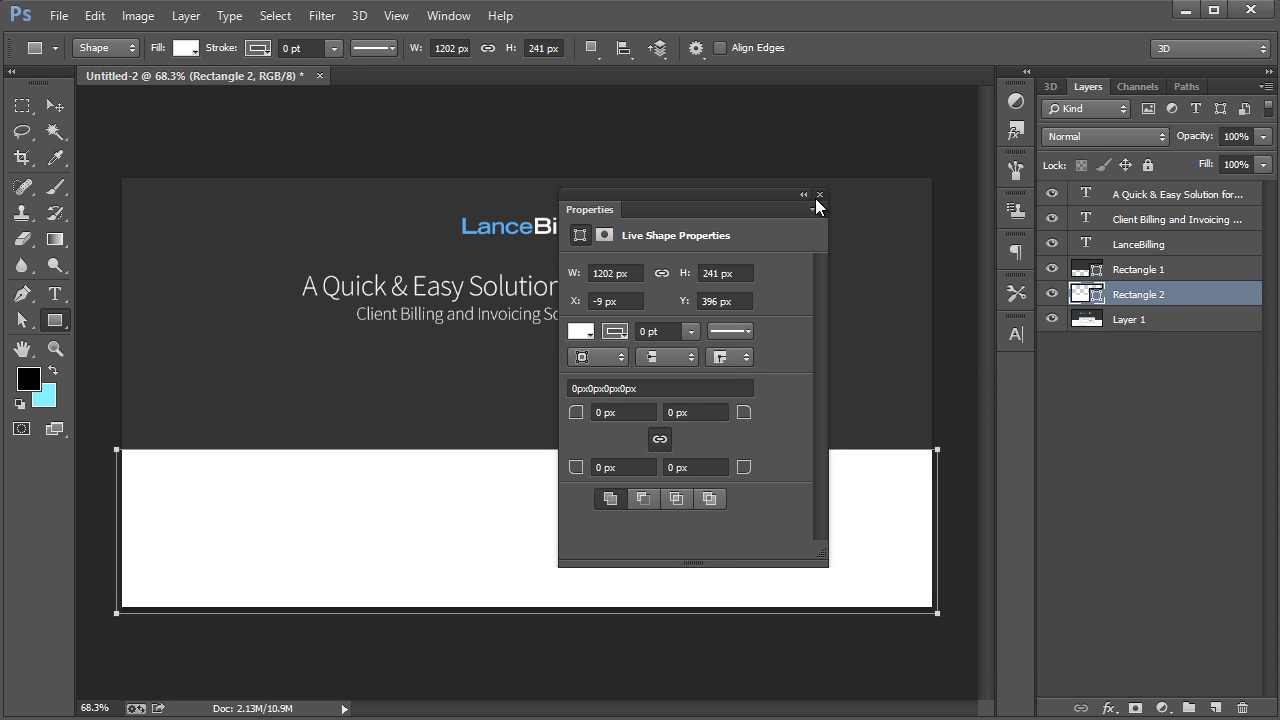
left_click(820, 194)
left_click(55, 105)
left_click(1126, 381)
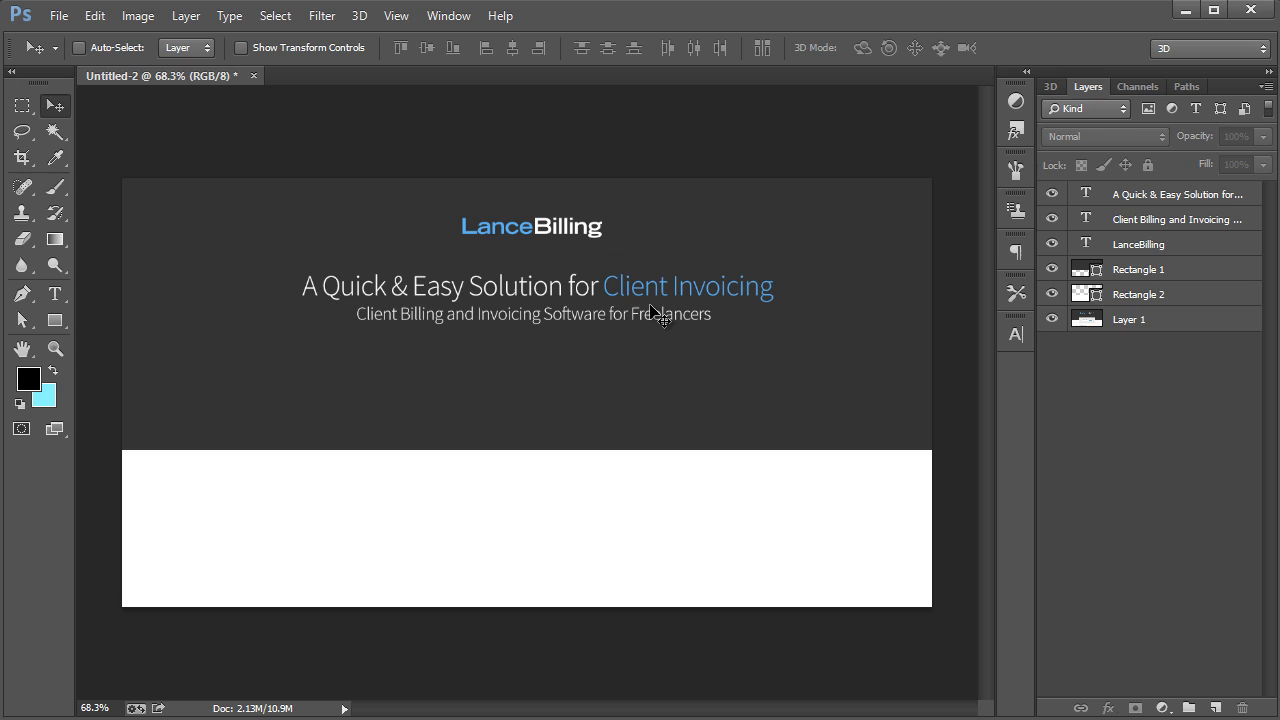
With Auto-Select on, move the headline, subtitle and logo slightly lower.
left_click(108, 47)
left_click(561, 291)
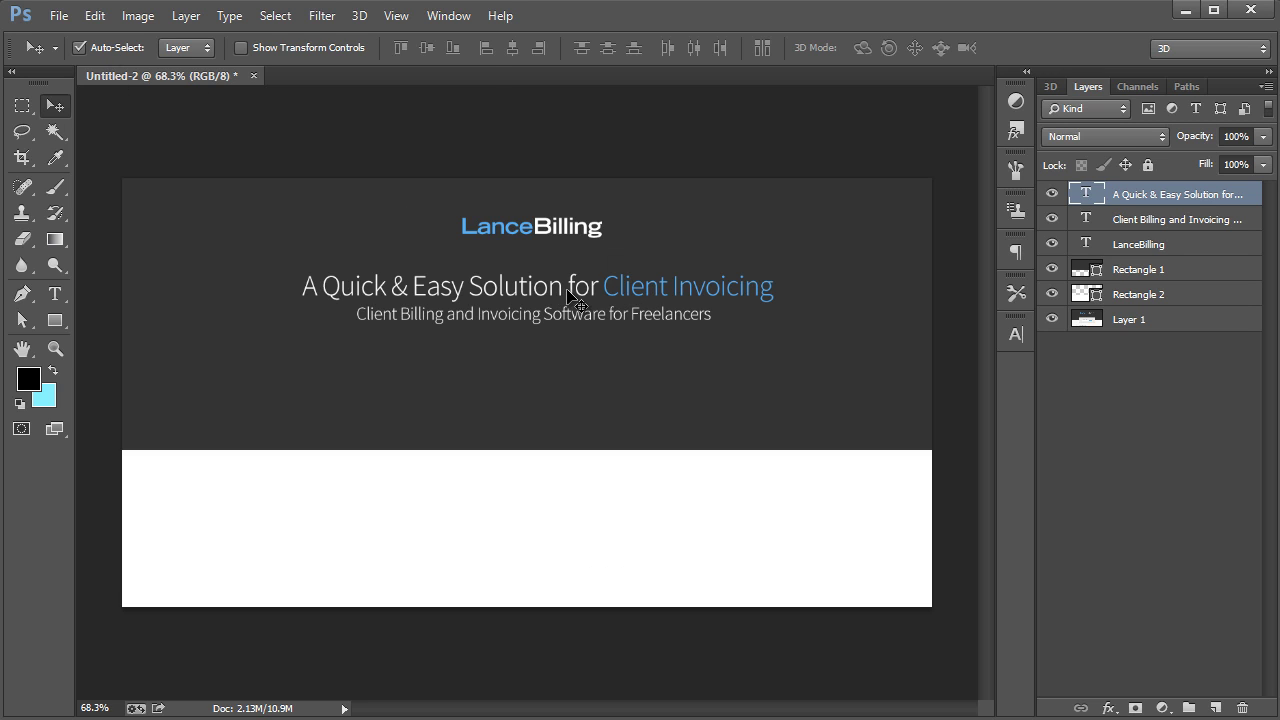
left_click(567, 318, "shift")
left_click_drag(586, 326, 587, 335)
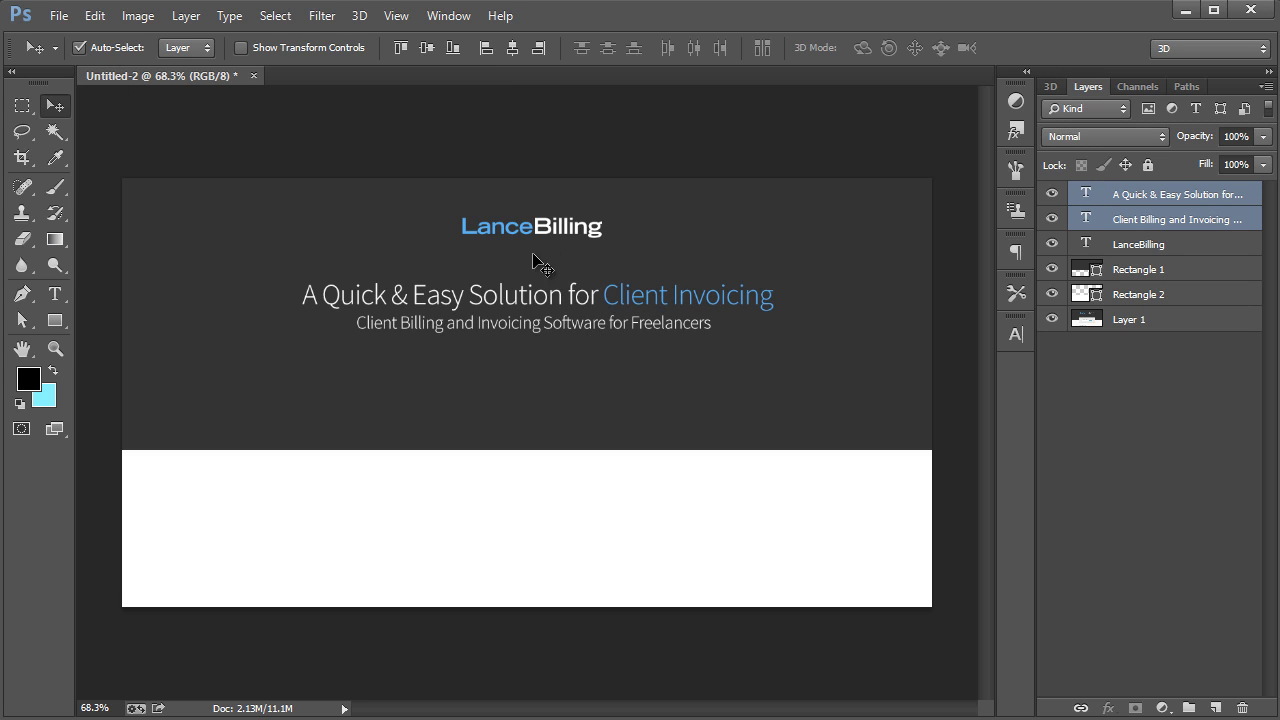
left_click(537, 226)
left_click_drag(537, 217, 537, 230)
key("ctrl+z")
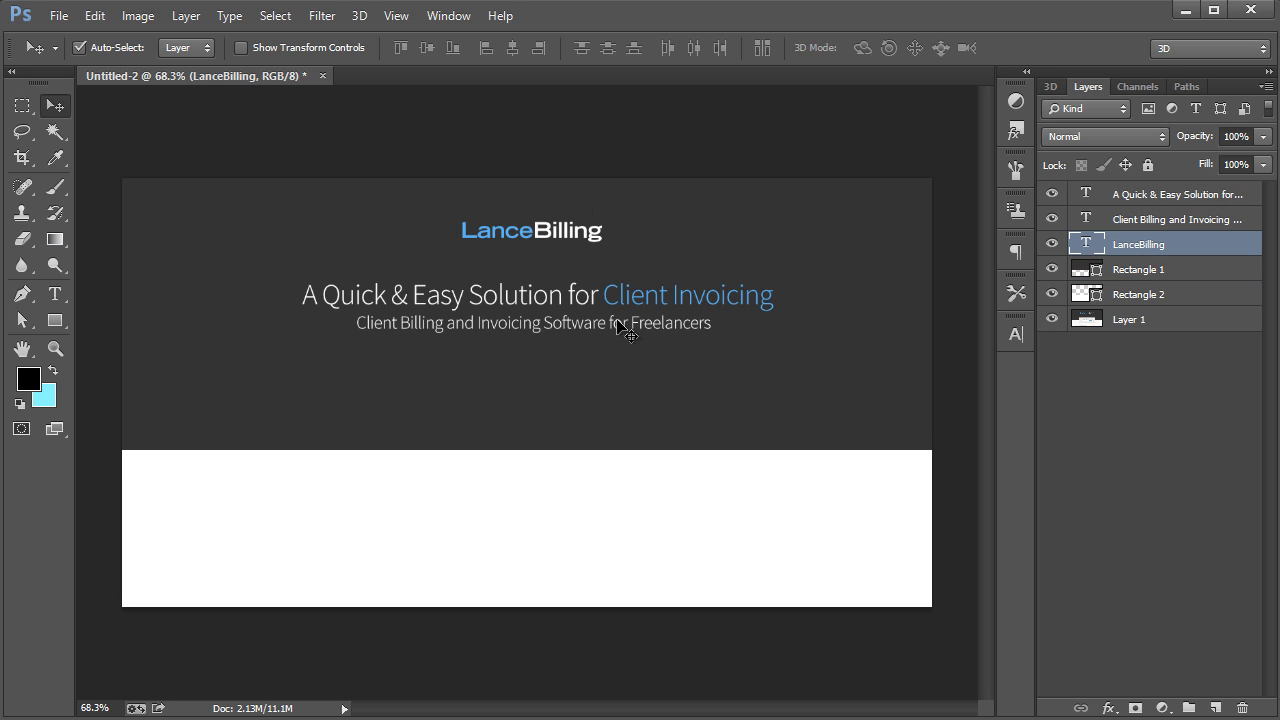
Stretch the dark header rectangle down to 109.27% of its height.
left_click(614, 434)
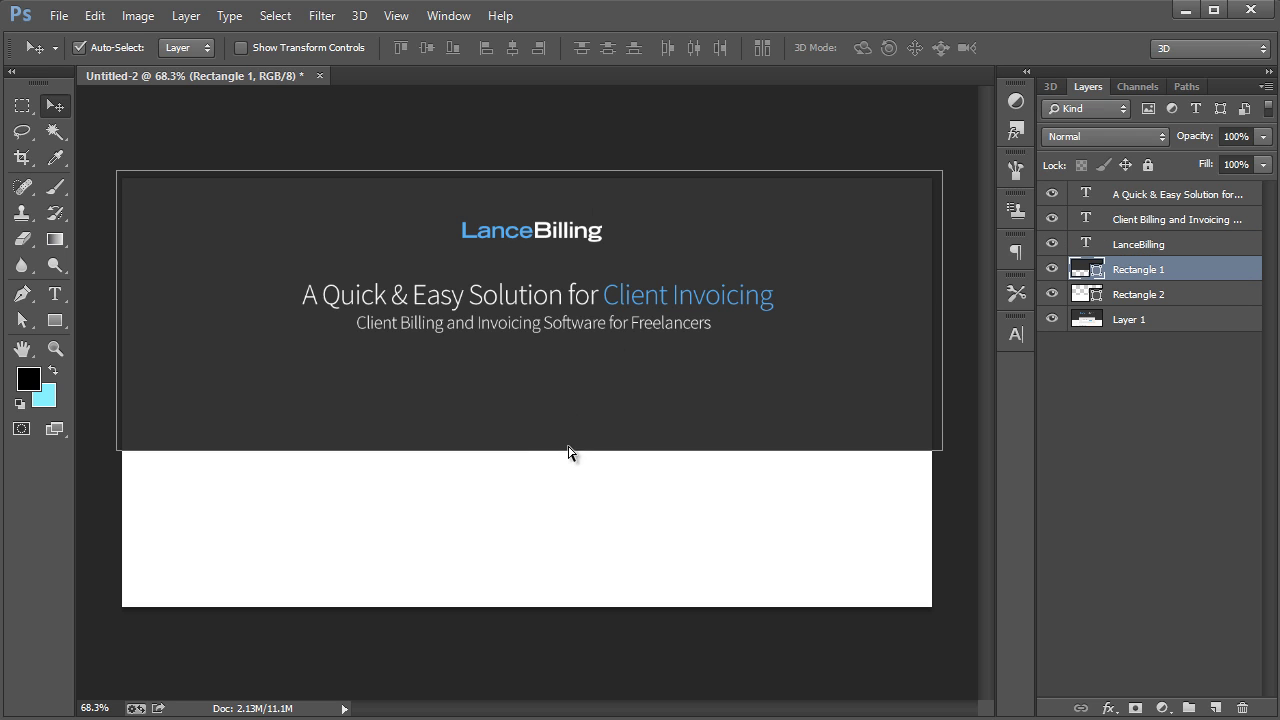
key("ctrl+t")
left_click_drag(531, 451, 531, 475)
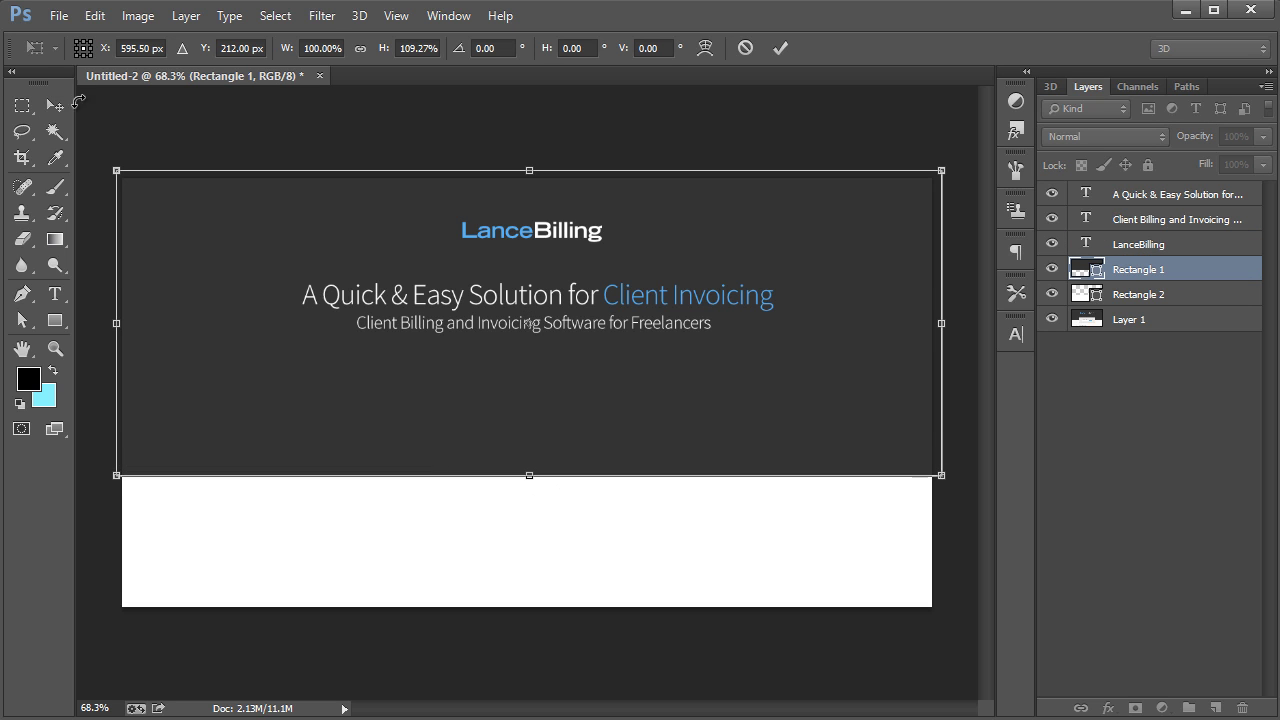
left_click(56, 105)
key("Return")
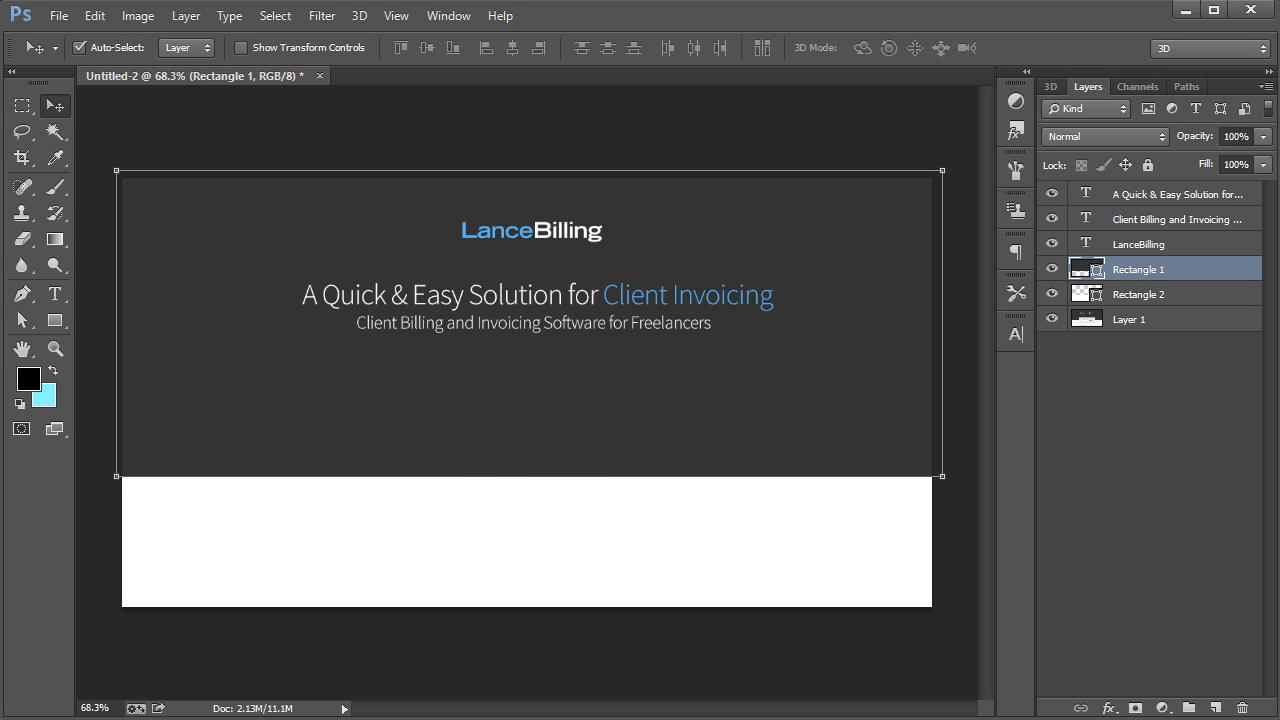
left_click(447, 719)
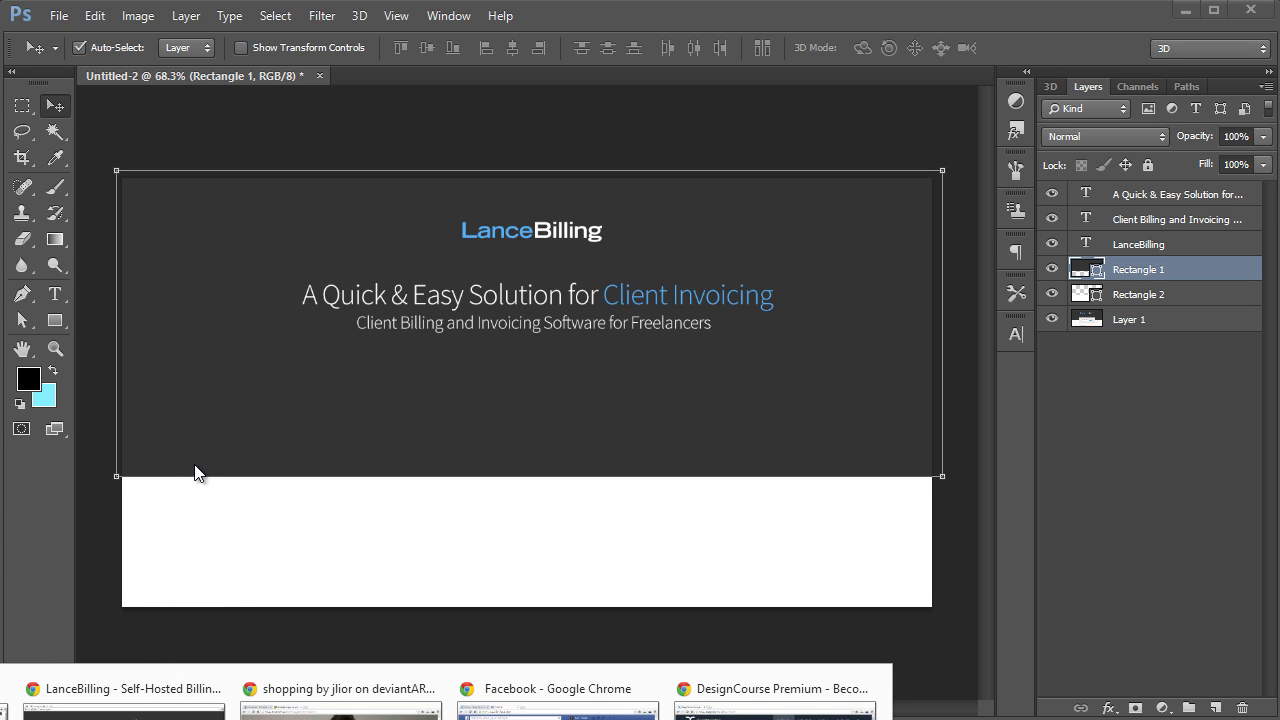
left_click(324, 392)
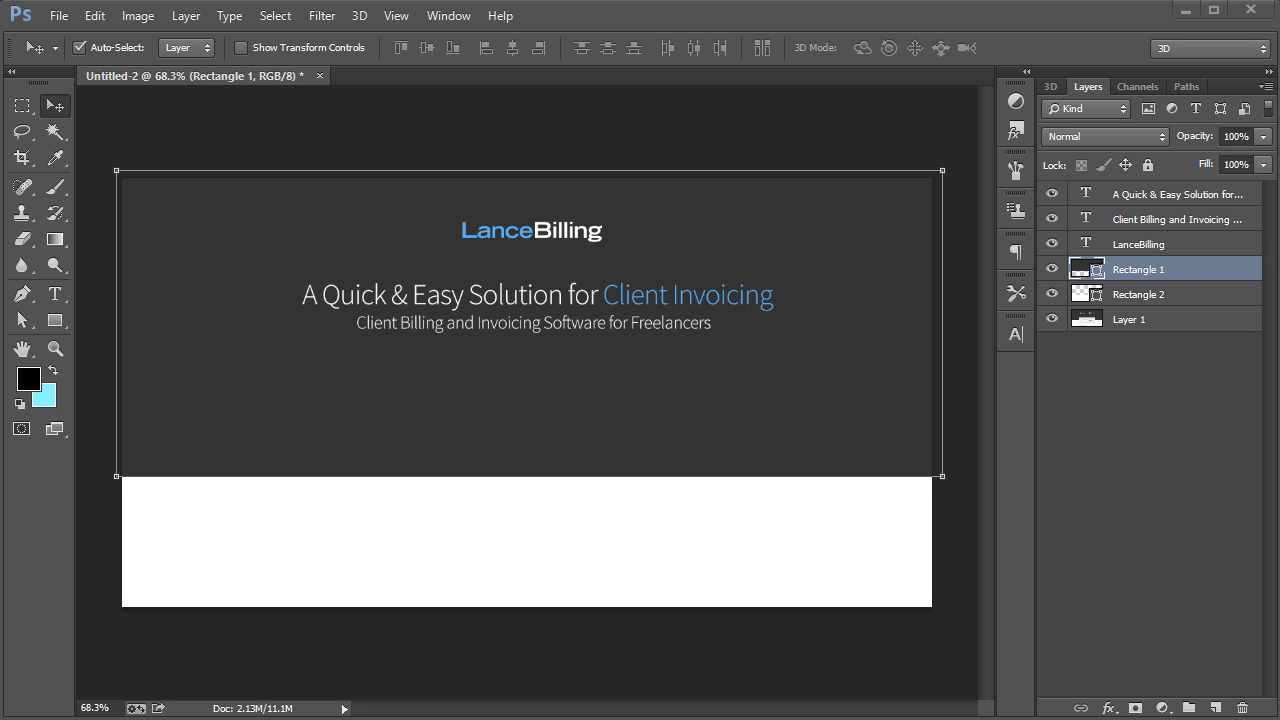
key("alt+Tab")
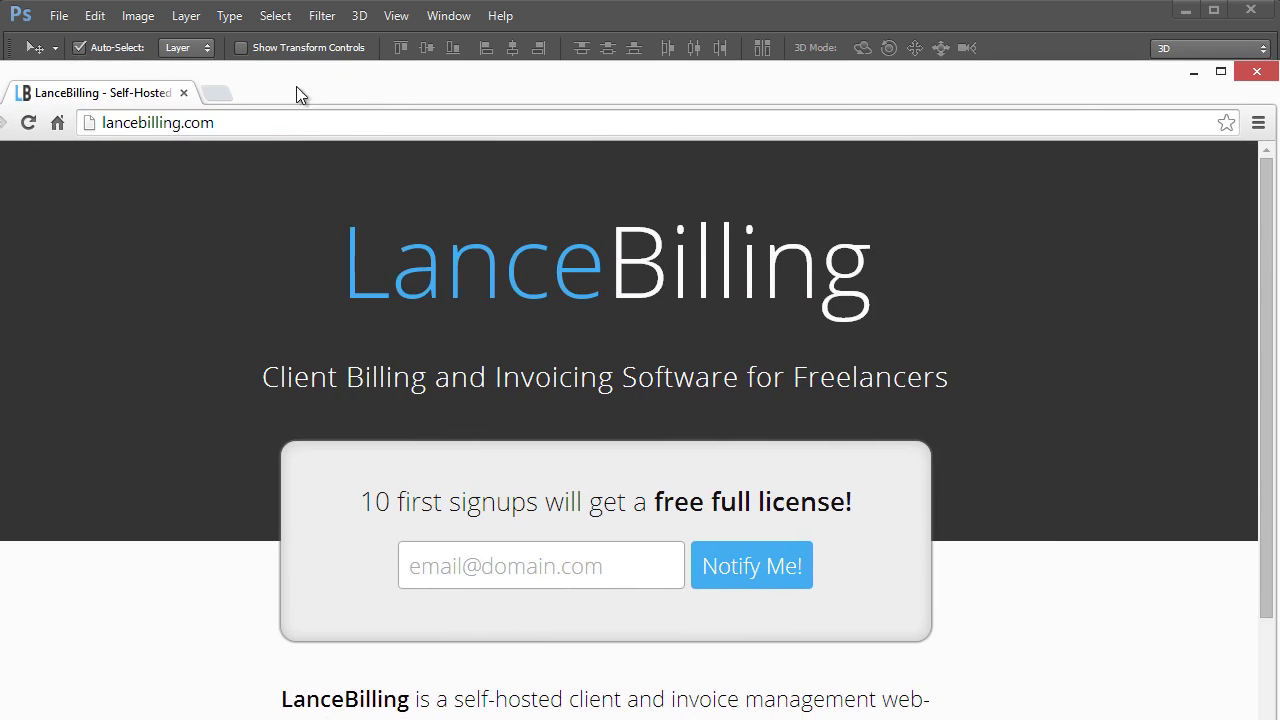
left_click_drag(296, 86, 344, 2)
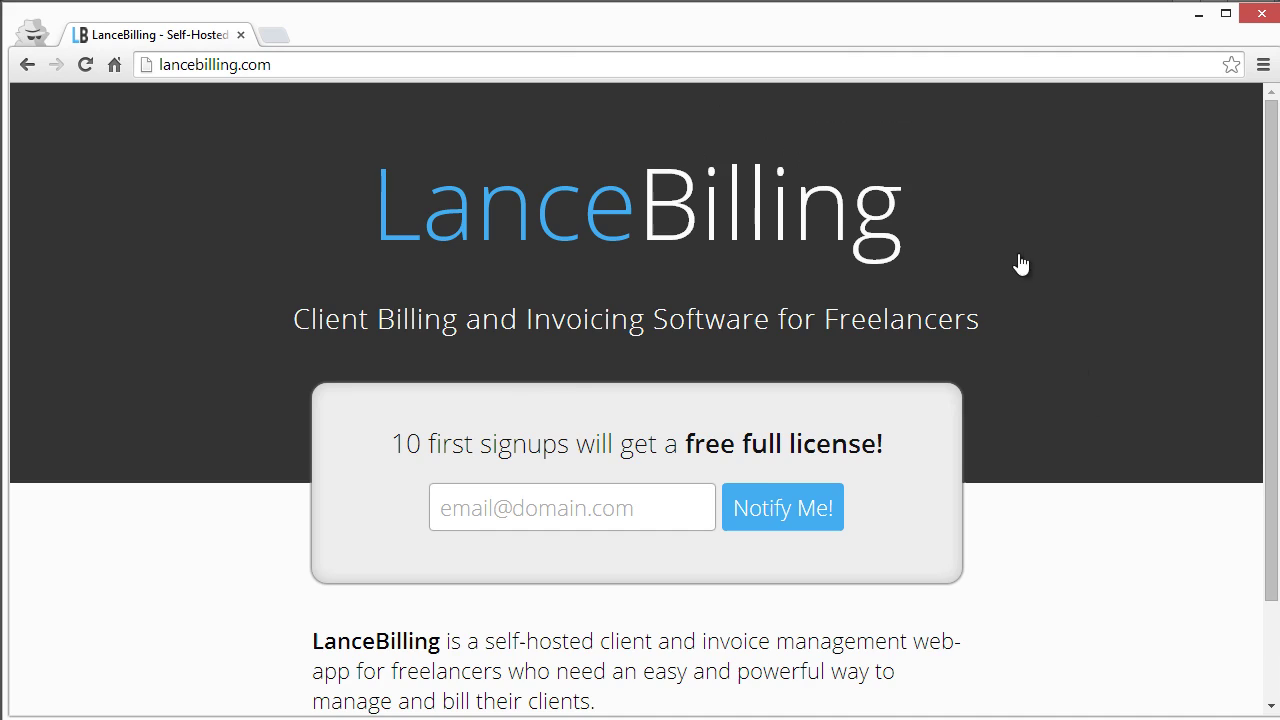
scroll(994, 488, "down", 1)
scroll(1030, 505, "up", 1)
left_click(1200, 16)
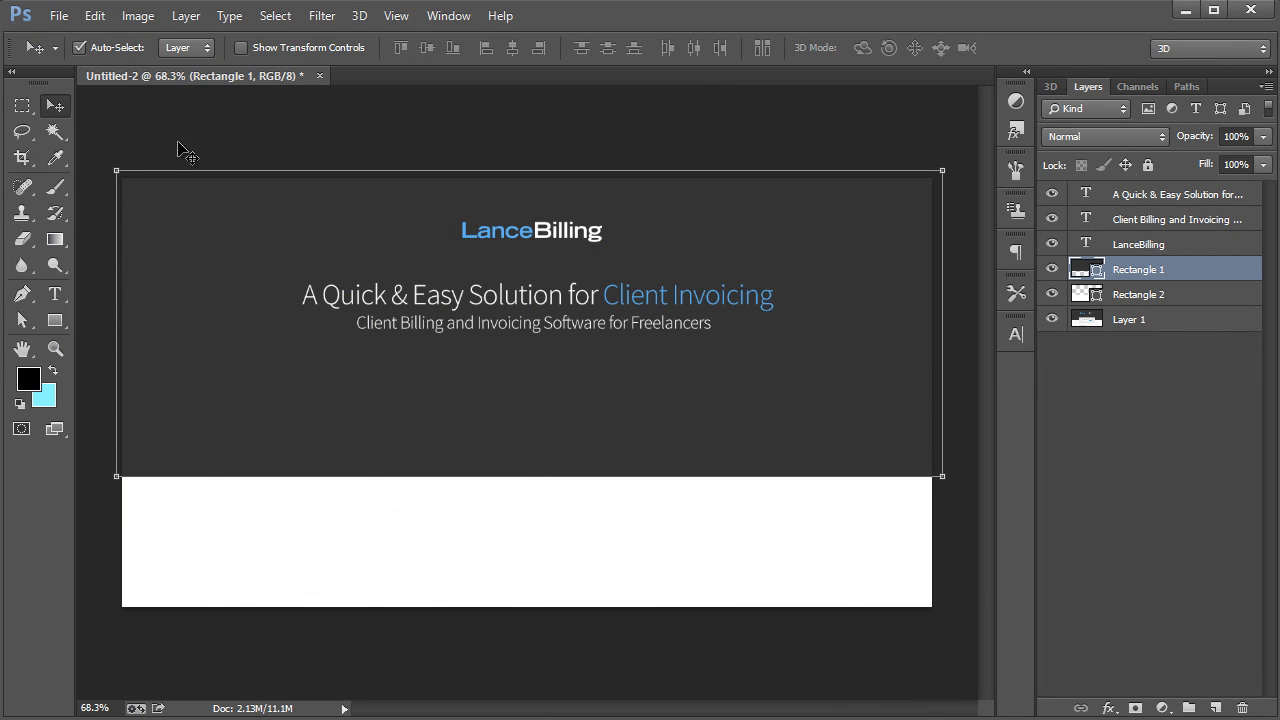
key("ctrl+apostrophe")
key("ctrl+h")
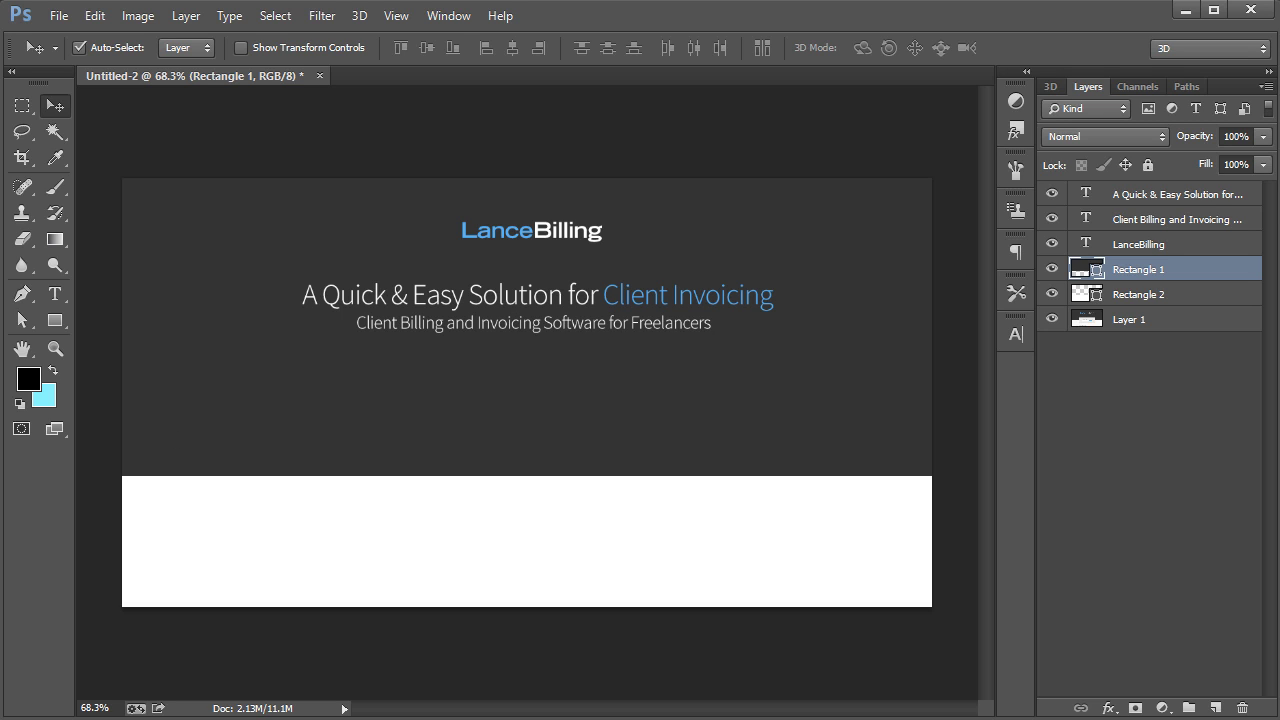
left_click(447, 719)
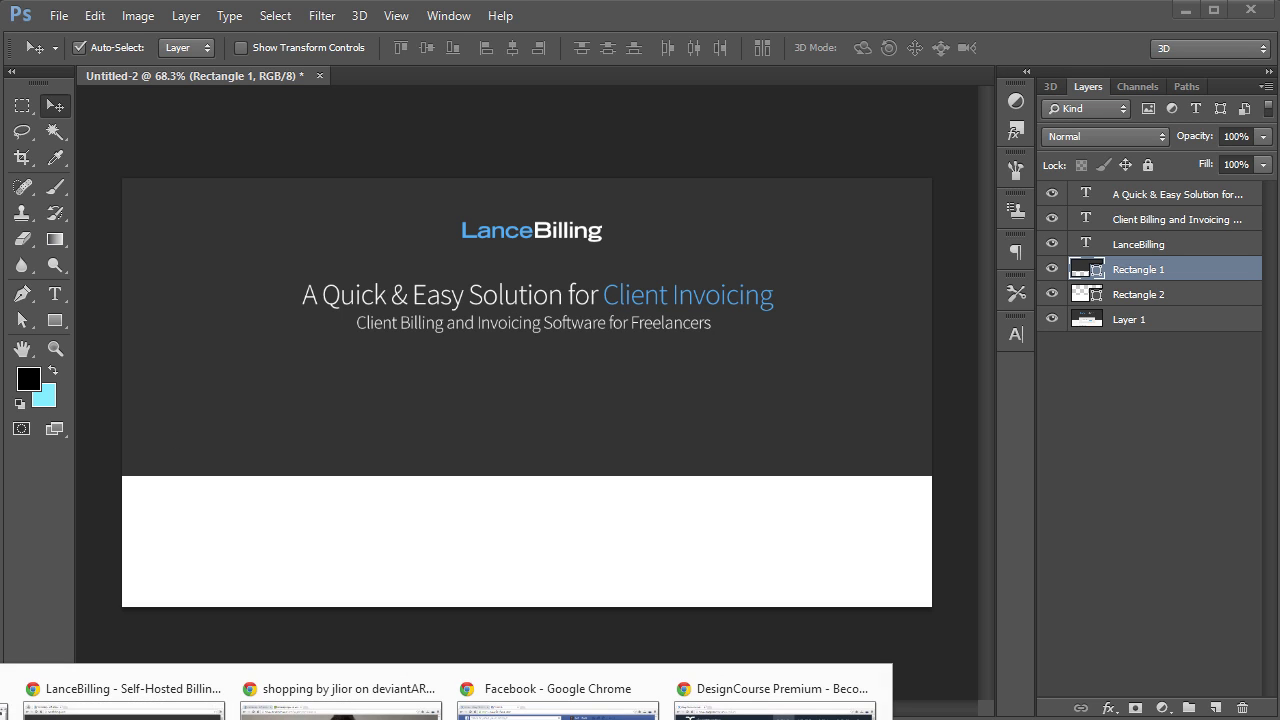
Copy the deviantART photo of a woman holding shopping bags with Copy image.
left_click(360, 710)
right_click(460, 258)
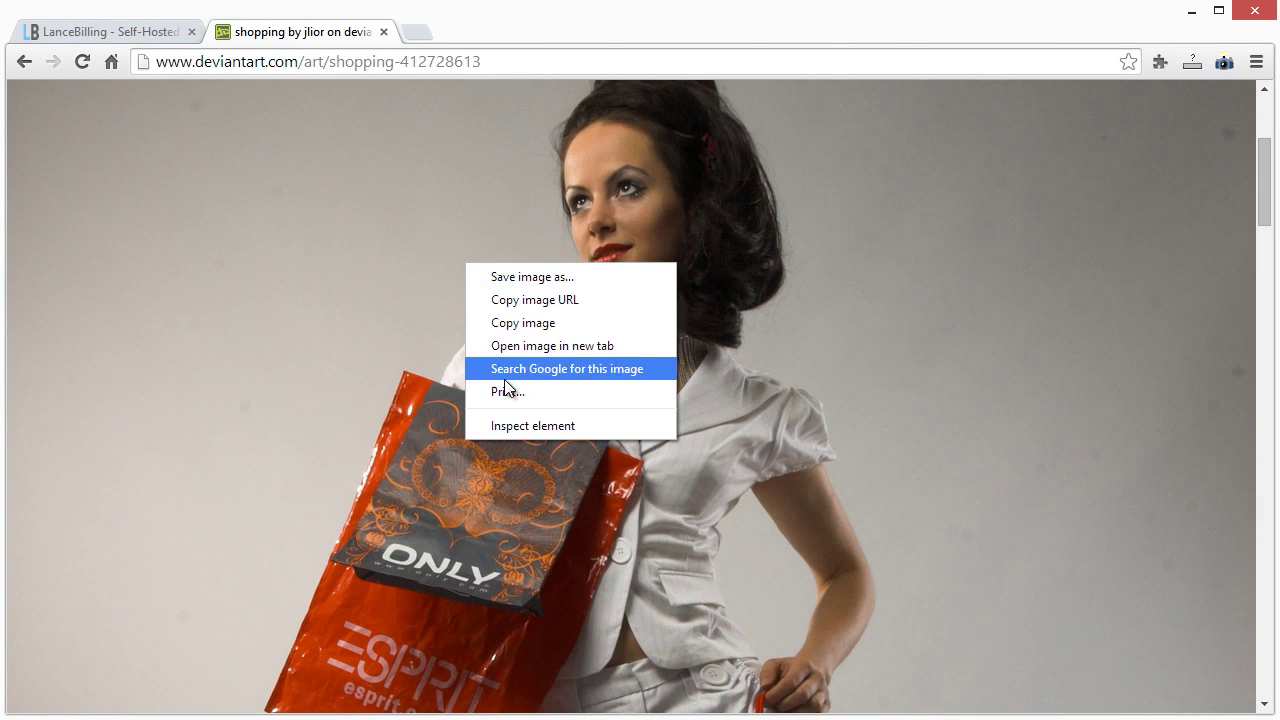
left_click(534, 324)
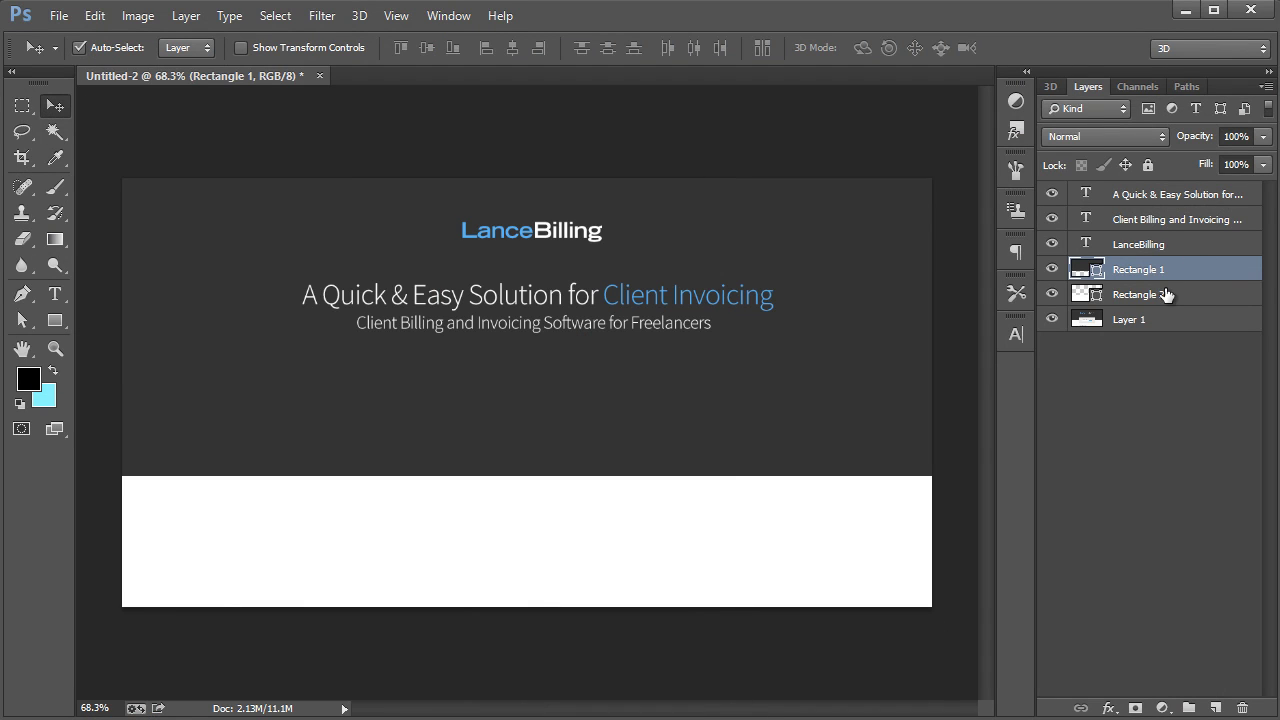
Paste the shopping photo into a new layer clipped to the header and position it.
key("ctrl+shift+n")
key("alt+p")
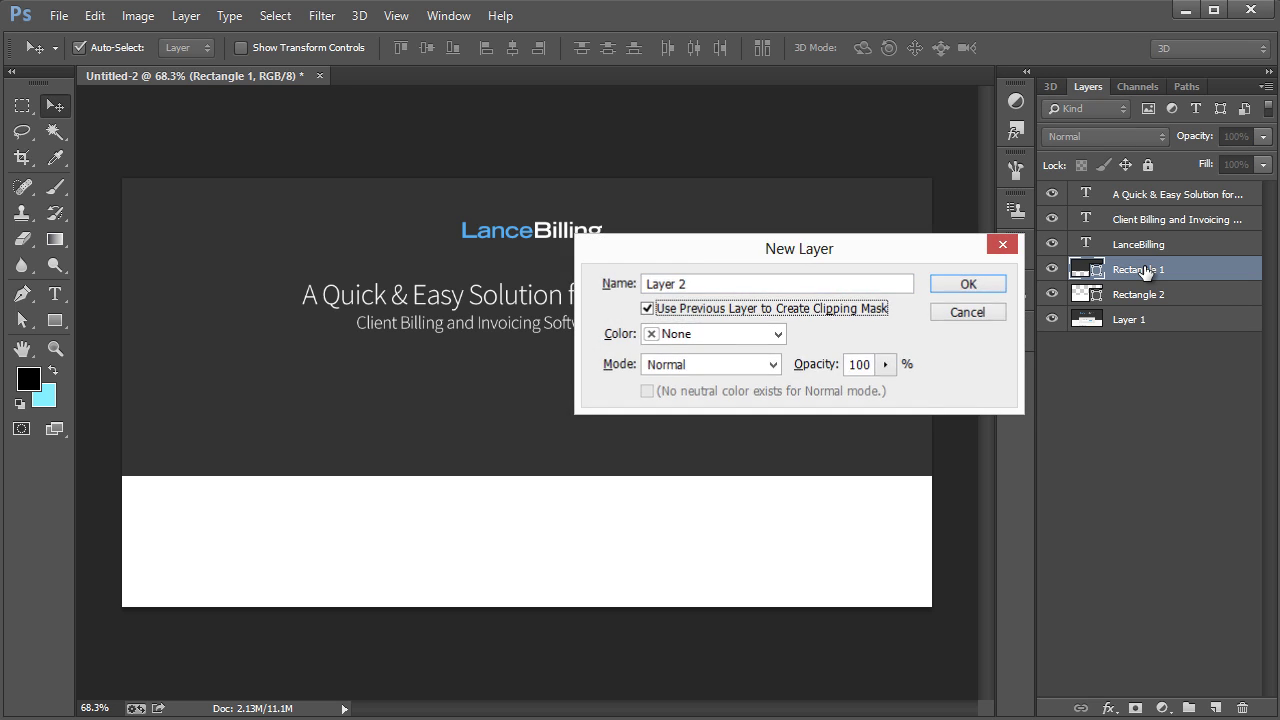
key("Return")
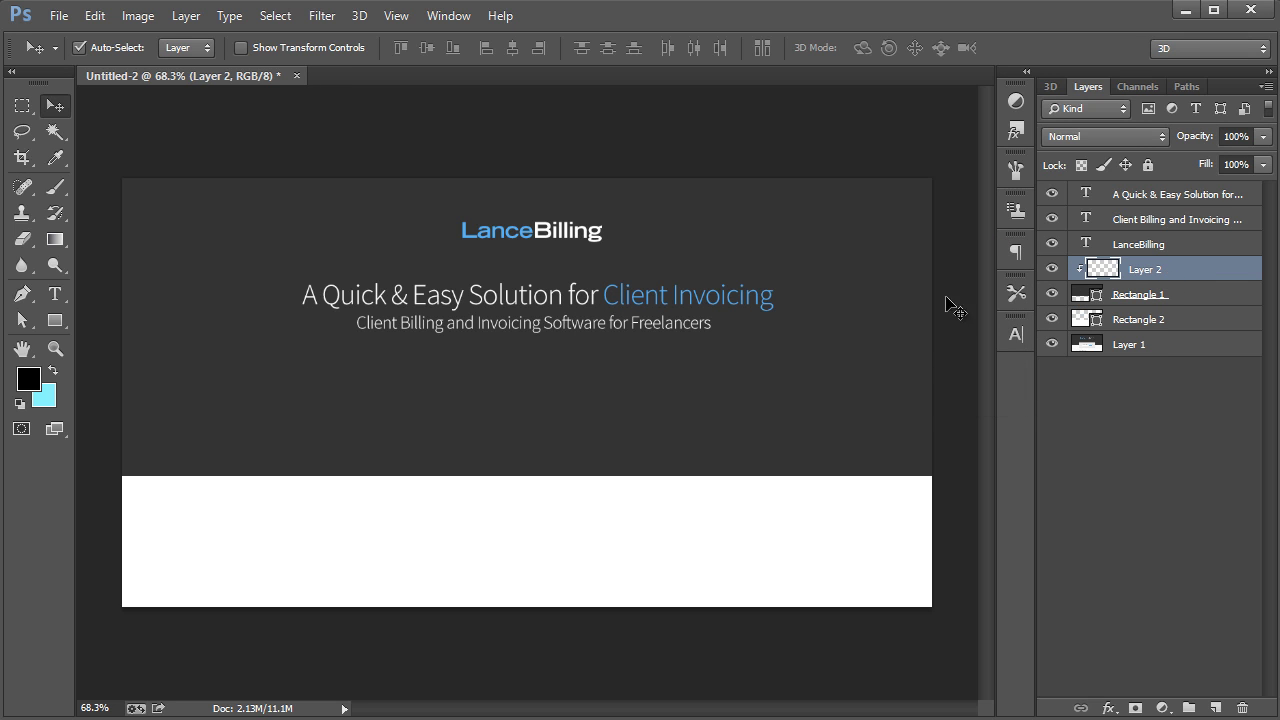
key("ctrl+v")
left_click_drag(748, 422, 648, 194)
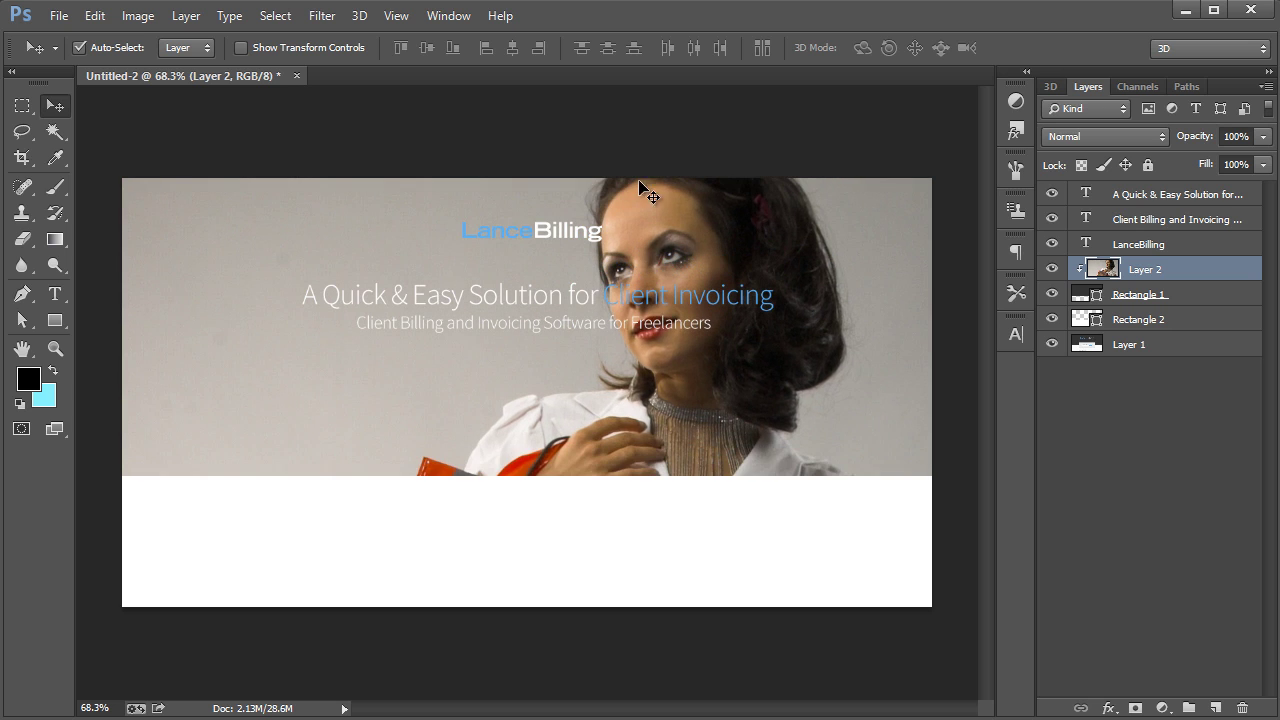
Desaturate the photo via Image > Adjustments > Desaturate.
left_click(133, 20)
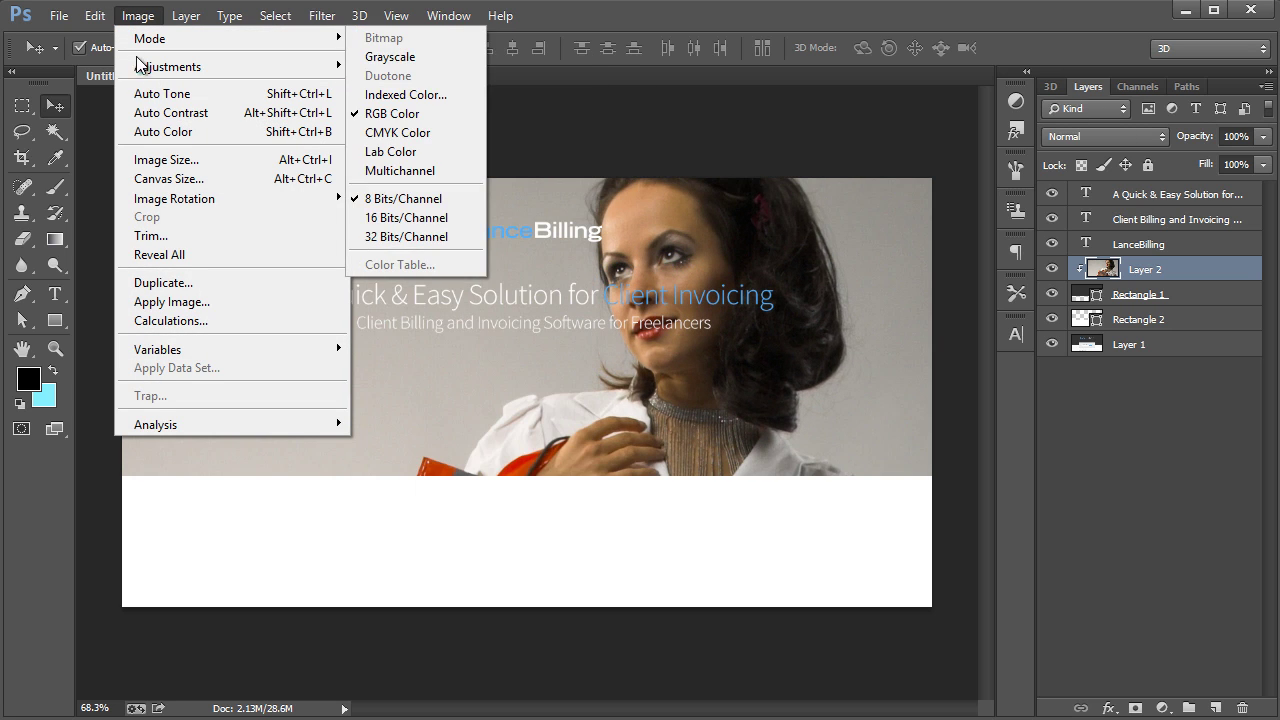
mouse_move(150, 72)
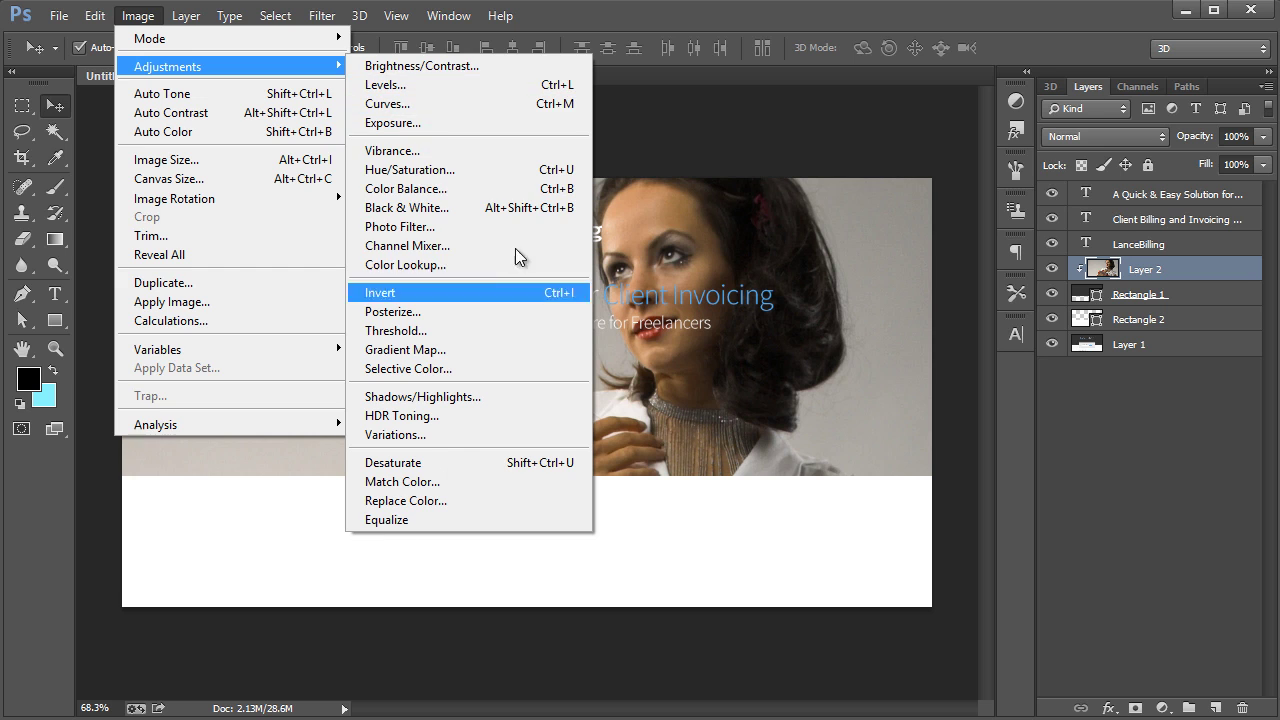
left_click(138, 16)
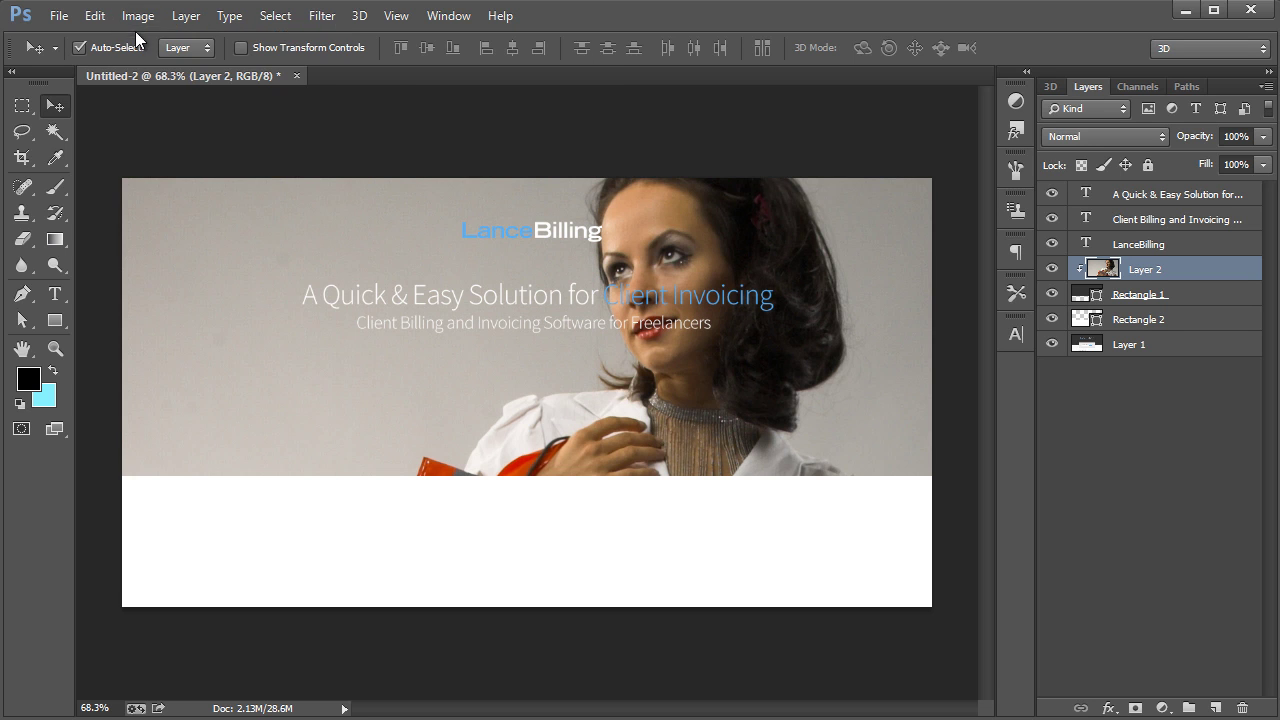
left_click(138, 16)
mouse_move(180, 66)
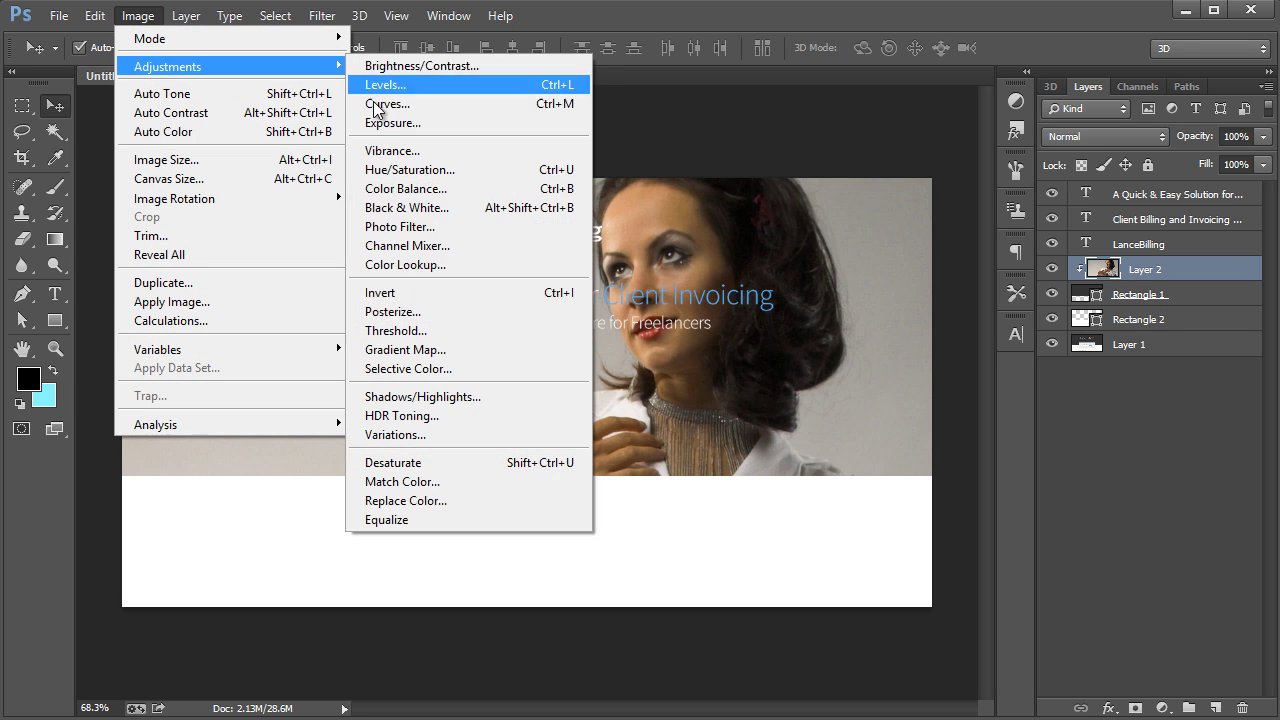
left_click(434, 462)
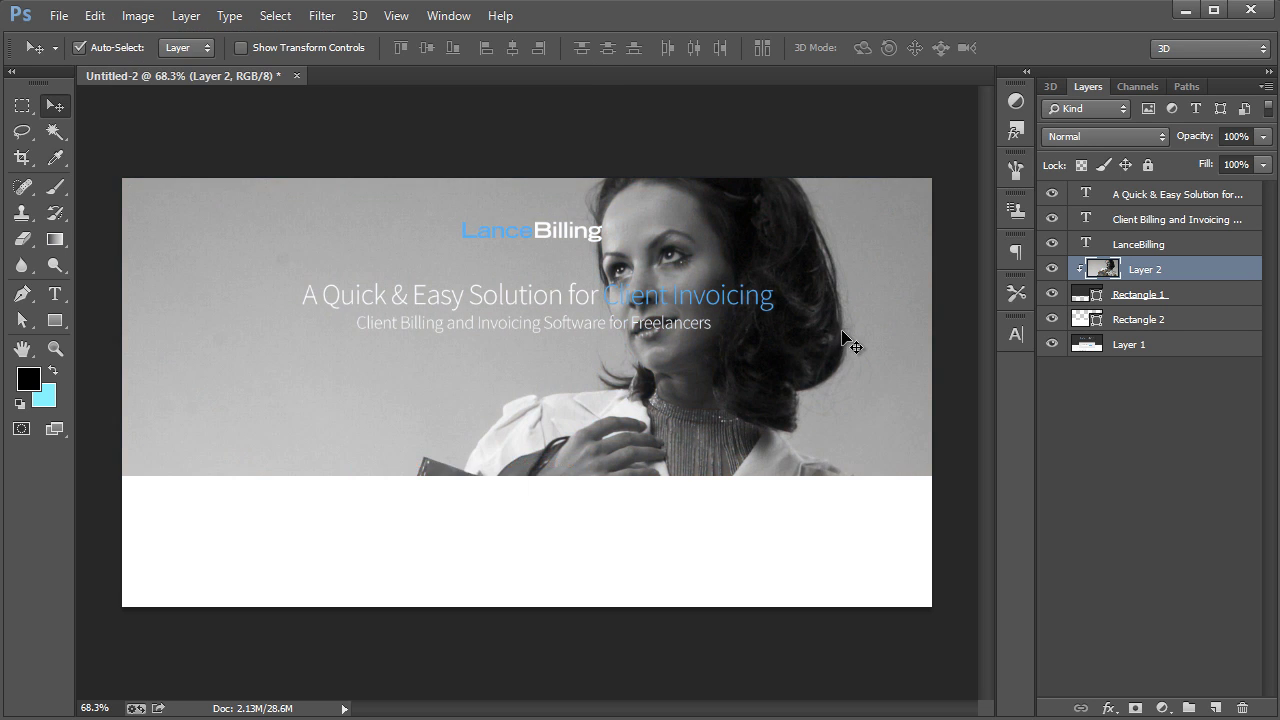
Set the photo layer's blend mode to Overlay.
left_click(1080, 138)
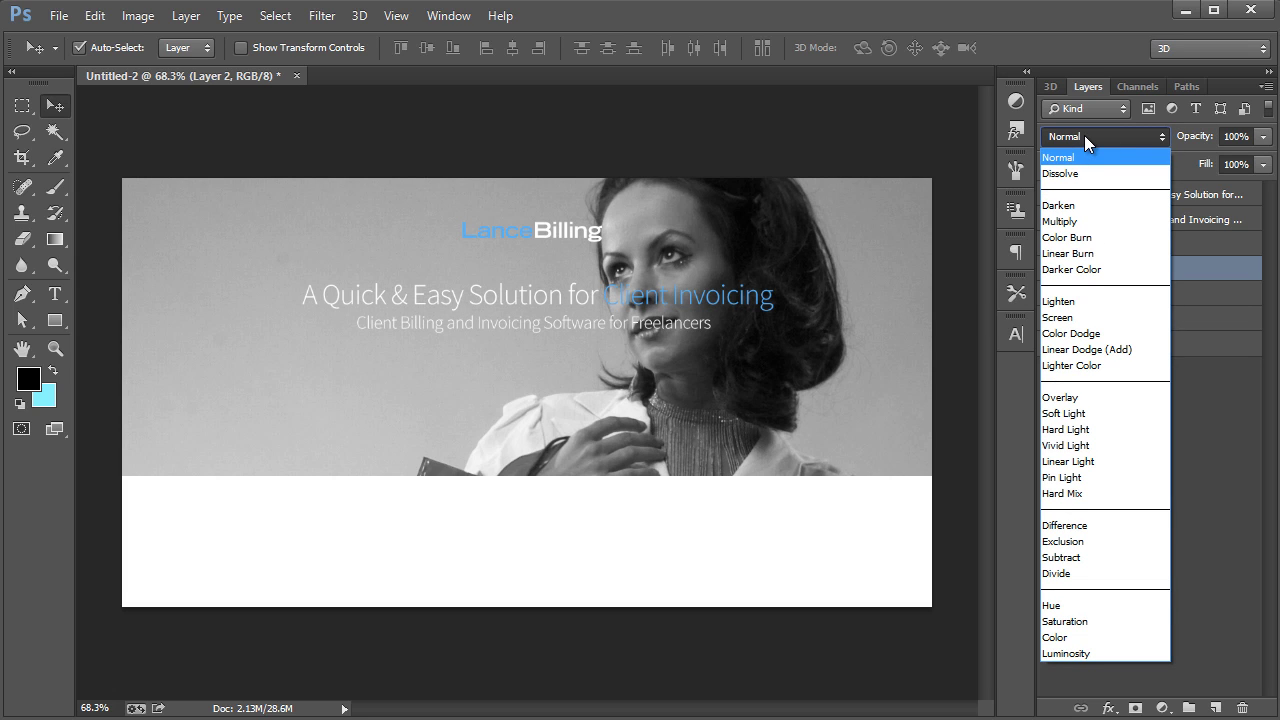
left_click(1084, 135)
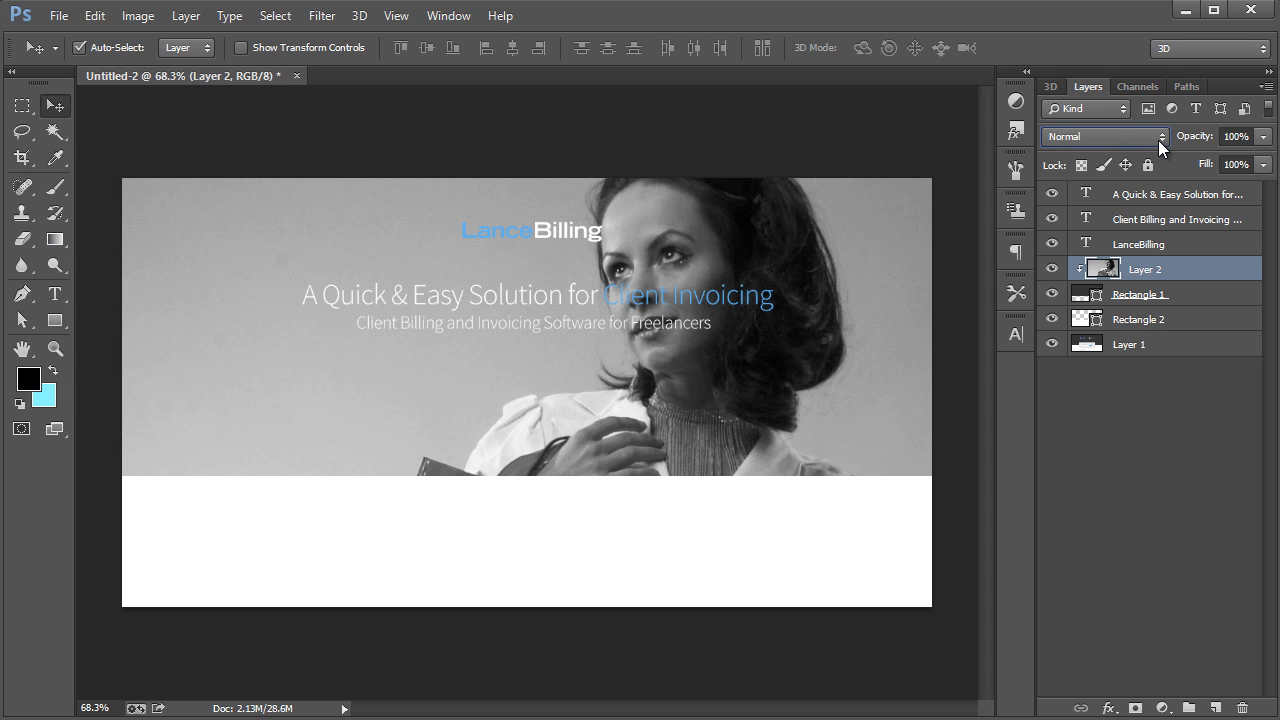
key("Down")
key("Down")
key("Down")
key("Down")
key("Down")
key("Down")
key("Down")
key("Down")
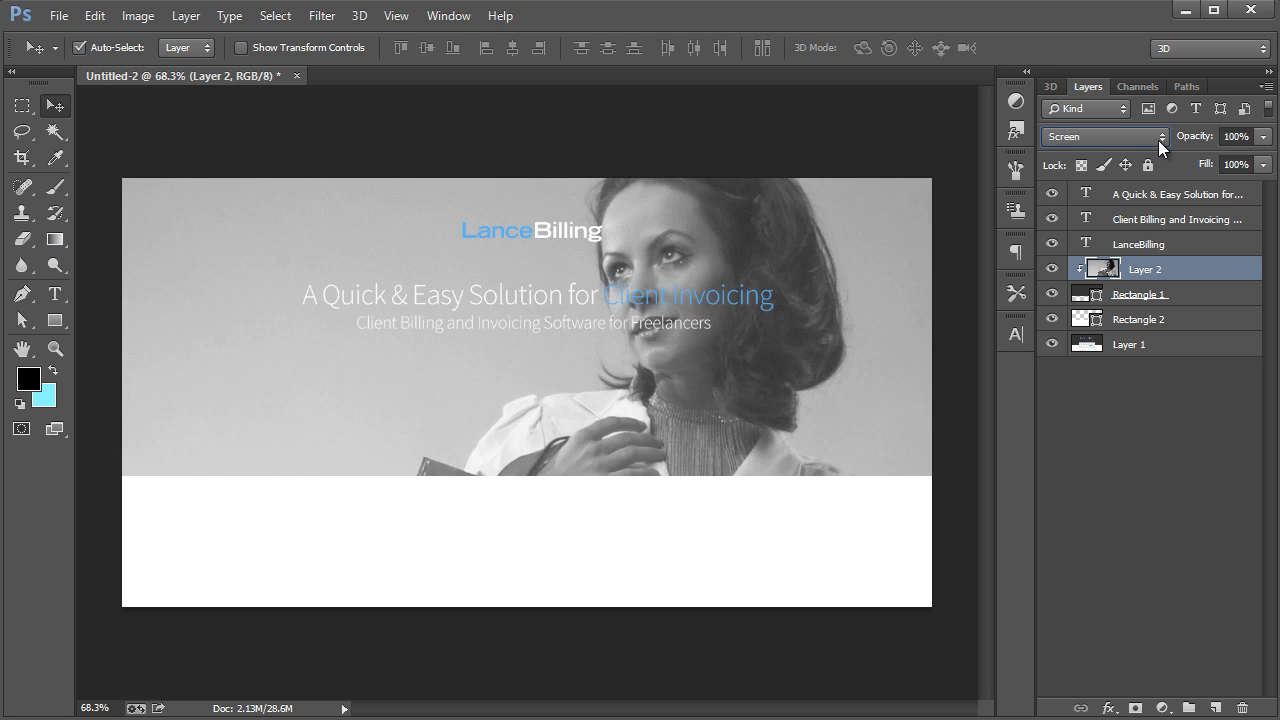
key("Down")
key("Down")
key("Down")
key("Down")
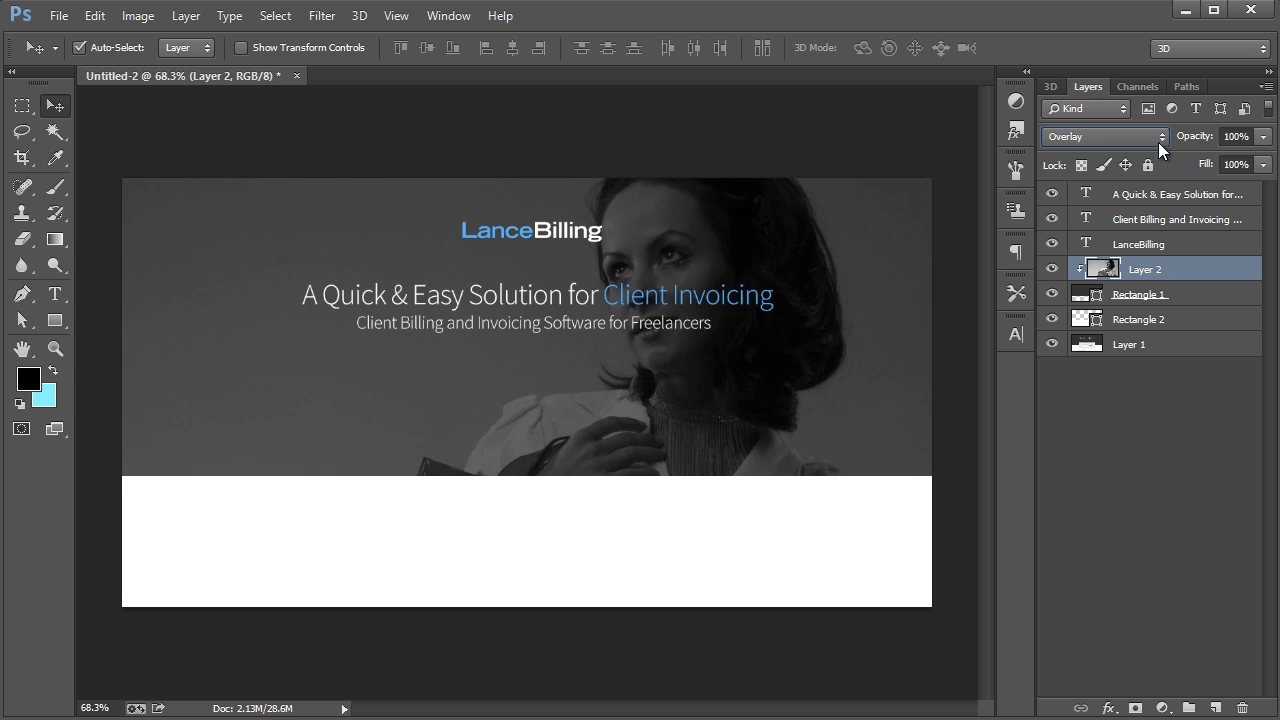
Lower the header photo layer's opacity to 48%.
left_click(1263, 136)
left_click_drag(1262, 160, 1222, 160)
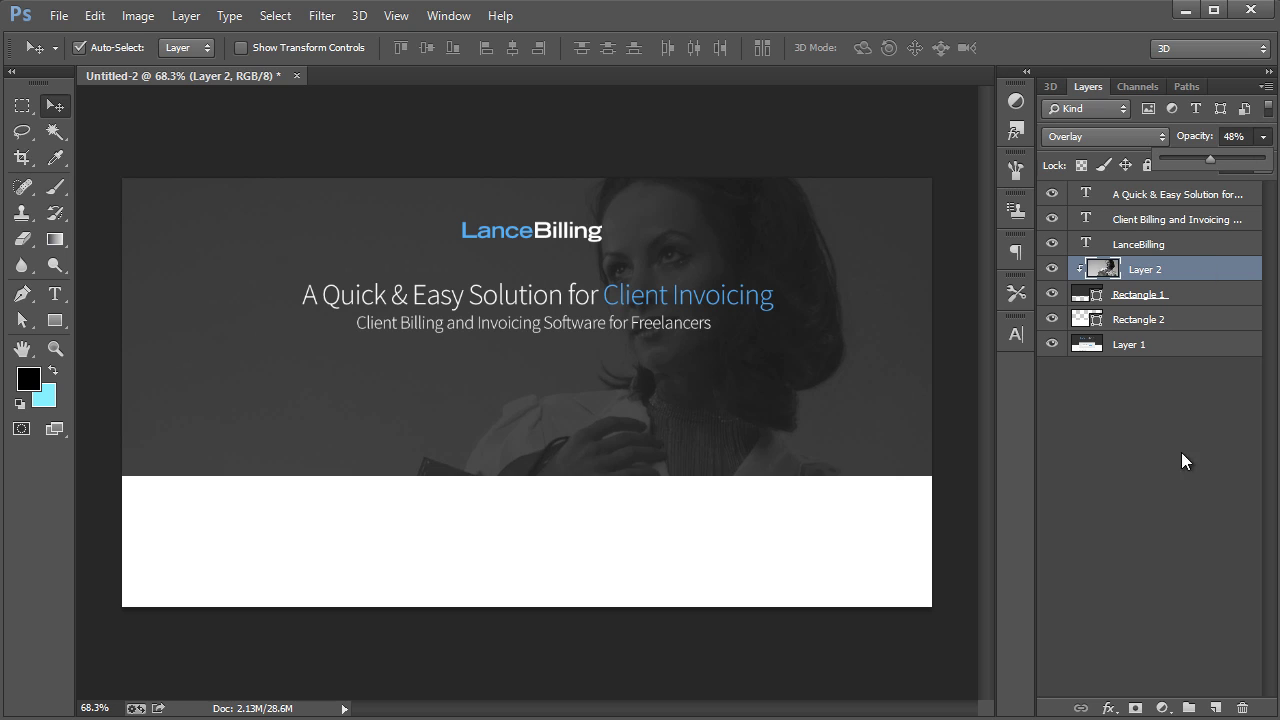
left_click(1173, 513)
left_click(1173, 513)
Change the header rectangle's fill colour to #282828.
left_click(1088, 298)
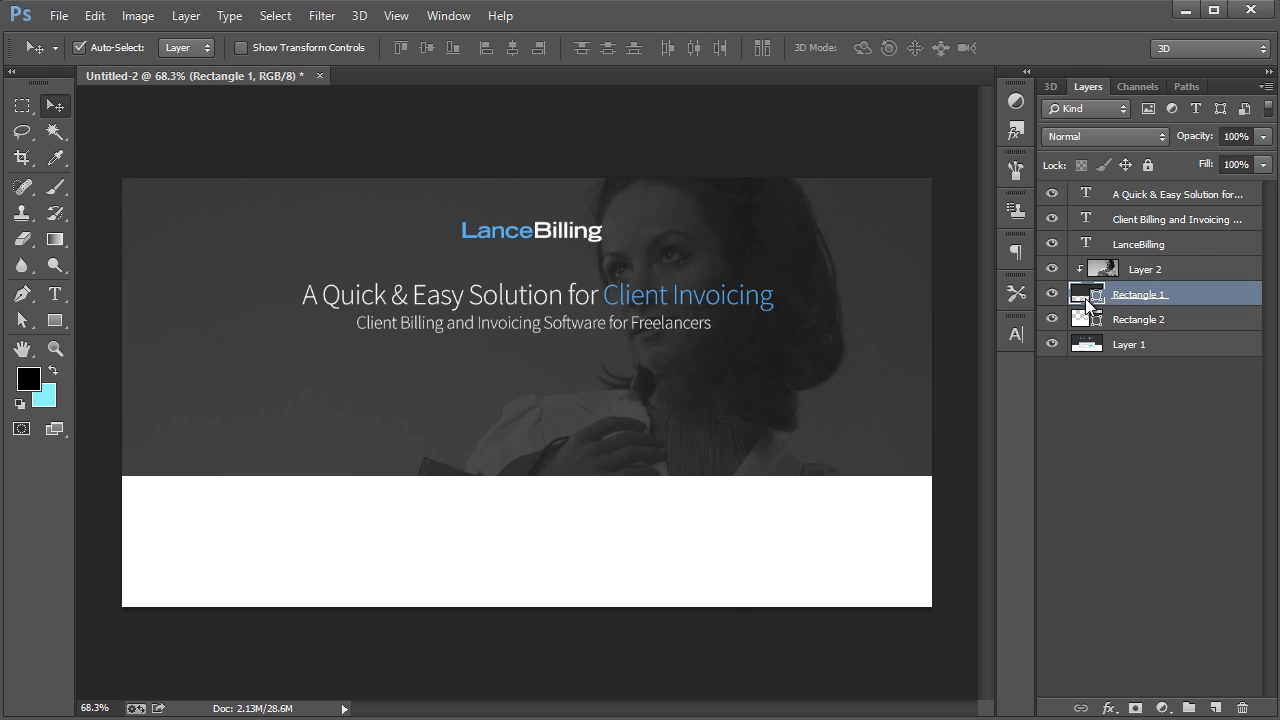
double_click(1088, 298)
mouse_move(777, 586)
left_mouse_down()
mouse_move(791, 583)
mouse_move(757, 590)
left_mouse_up()
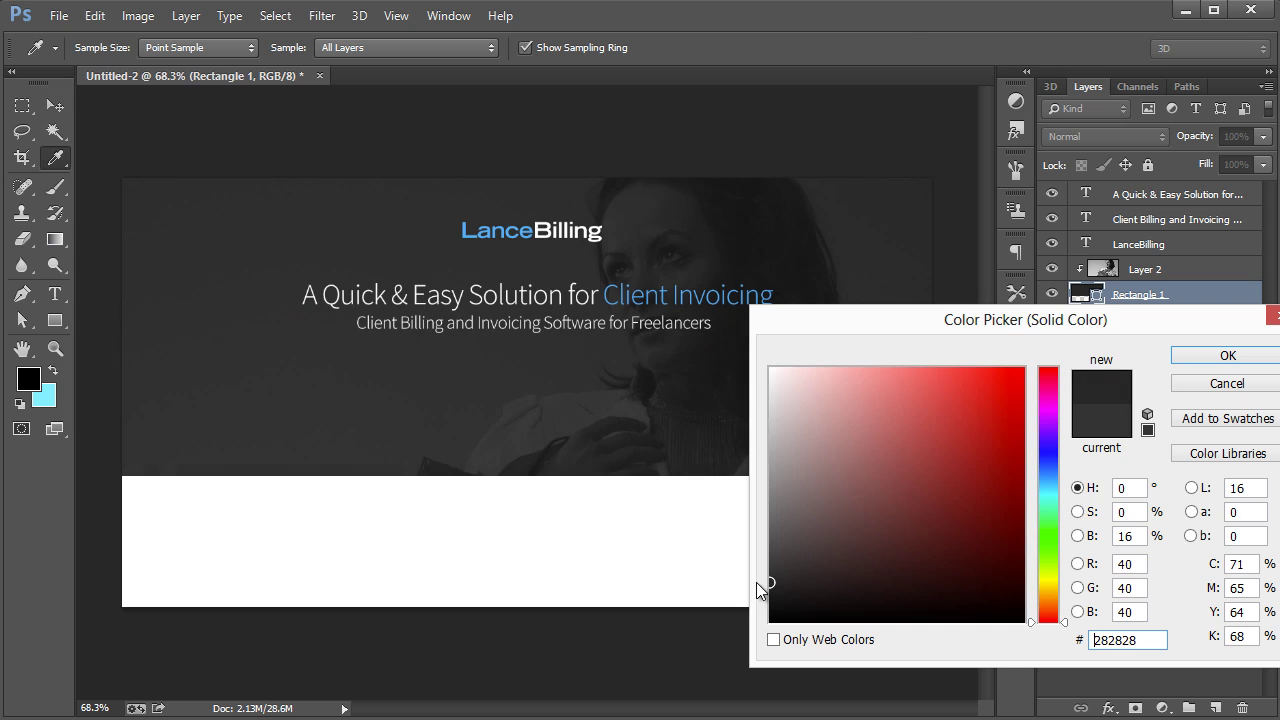
left_click(1190, 358)
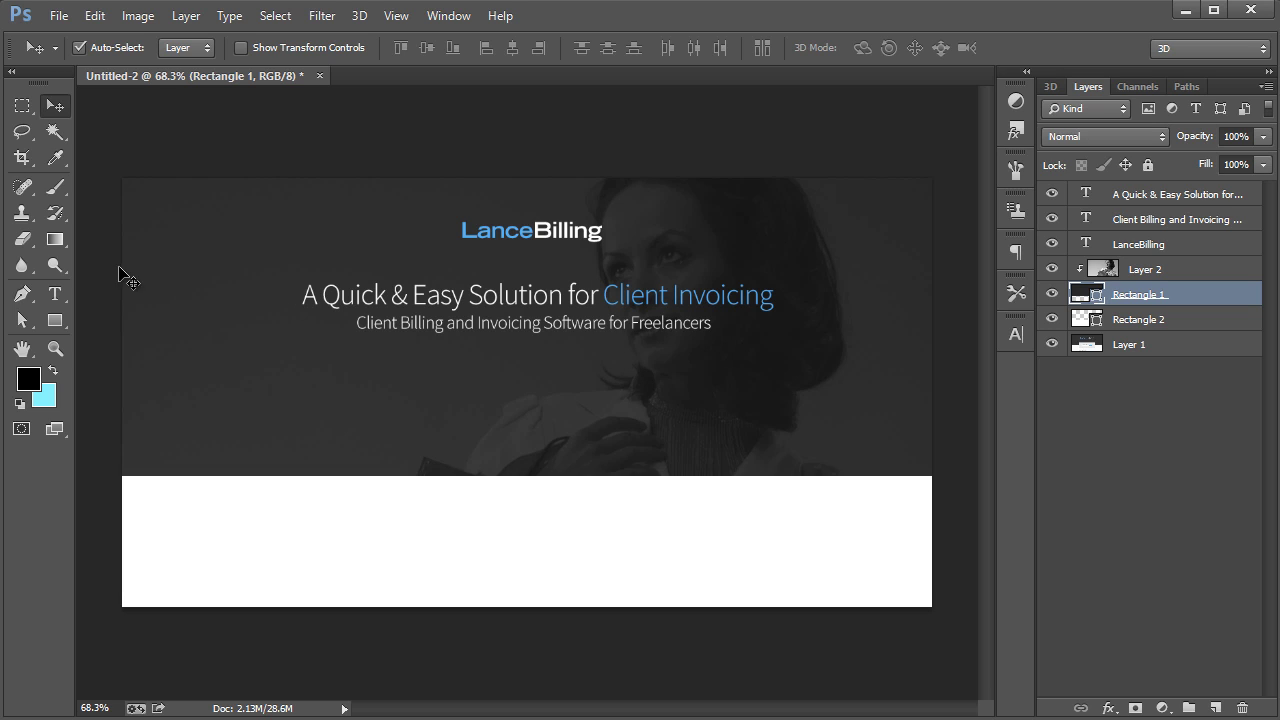
Draw a 330 × 59 px rounded rectangle under the subtitle and fill it with ffffff.
left_click(55, 320)
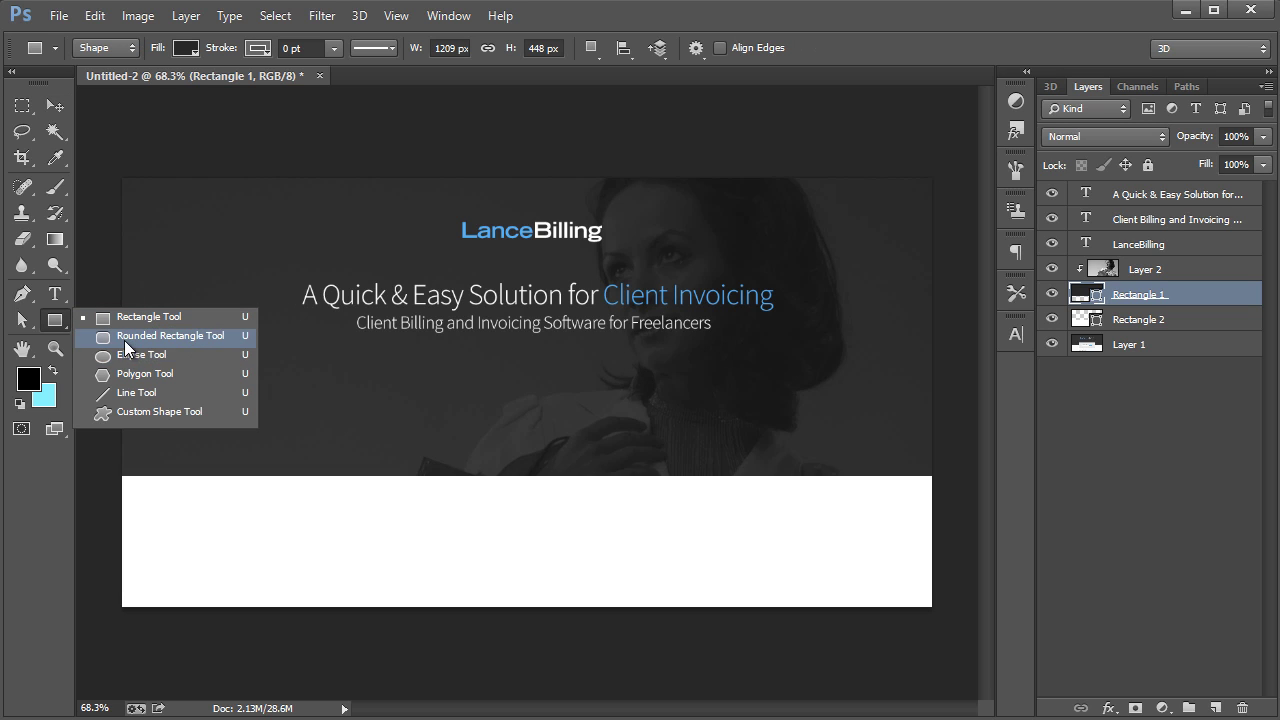
left_click(124, 338)
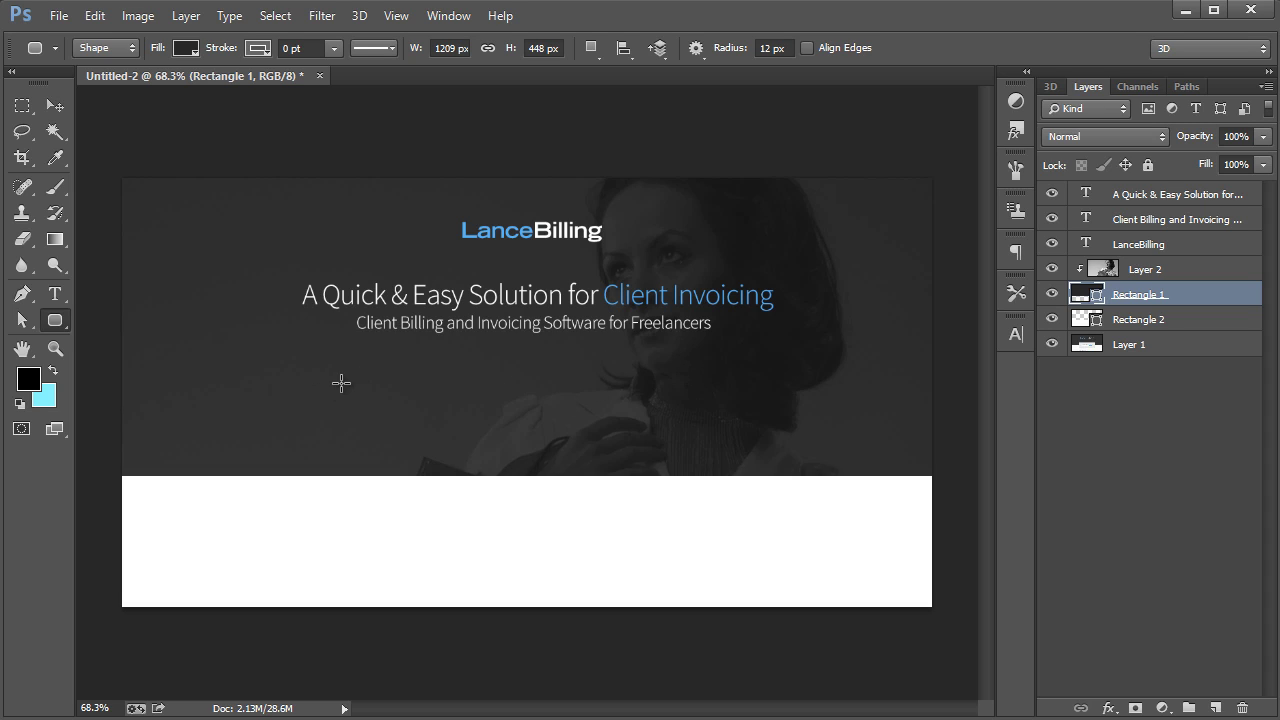
left_click(1158, 200)
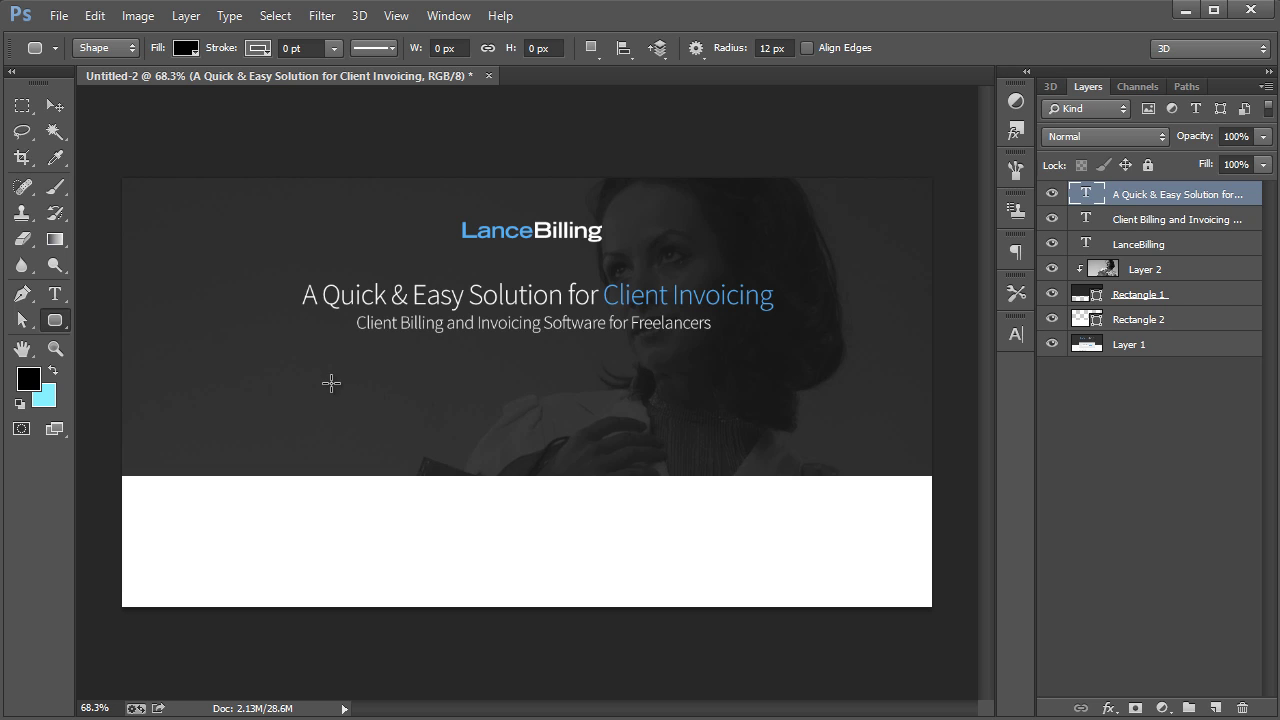
left_click_drag(331, 383, 556, 423)
double_click(1080, 197)
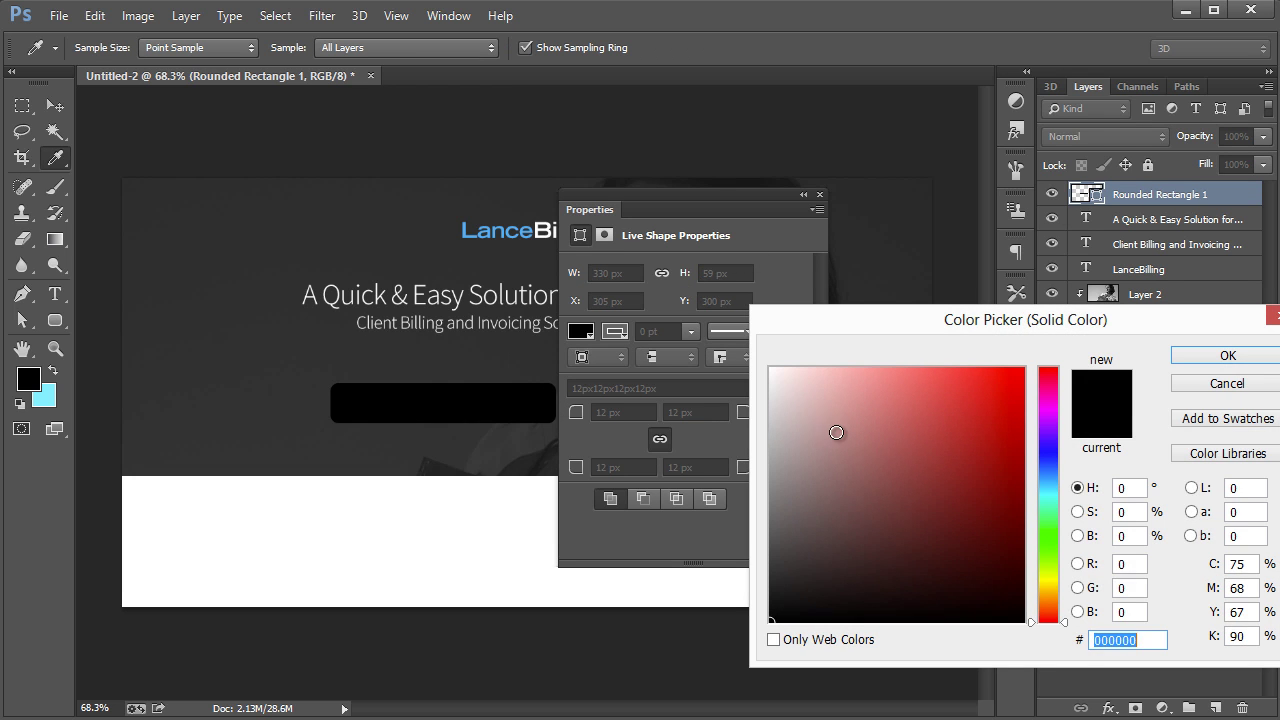
type("ffffff")
left_click(1212, 358)
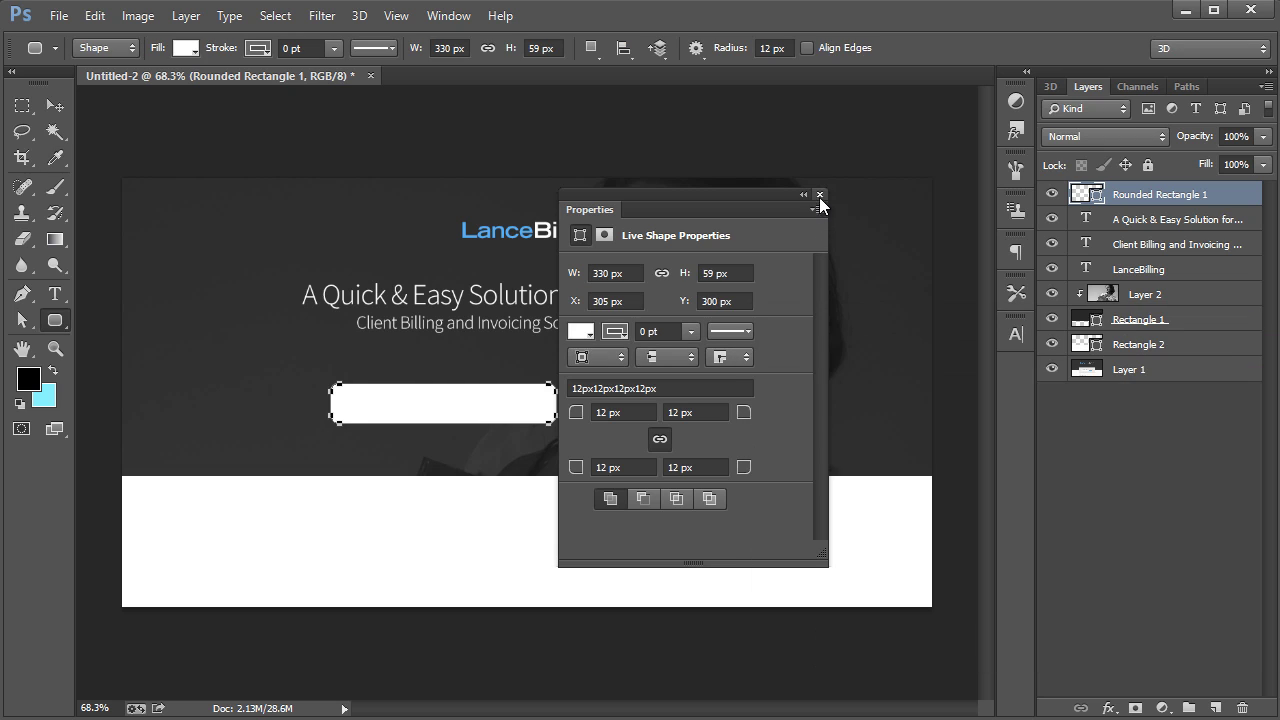
left_click(820, 196)
key("t")
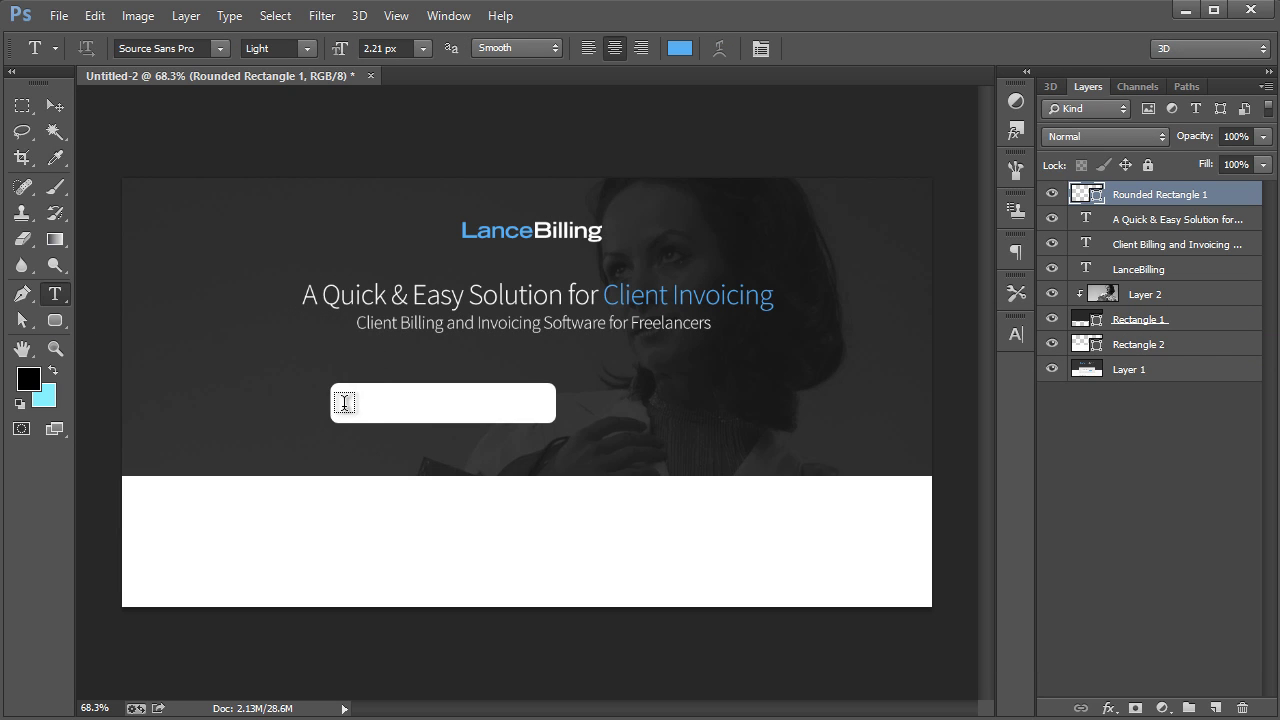
Add 'Email Address' placeholder text inside the white box and enlarge it to fit.
left_click(344, 403)
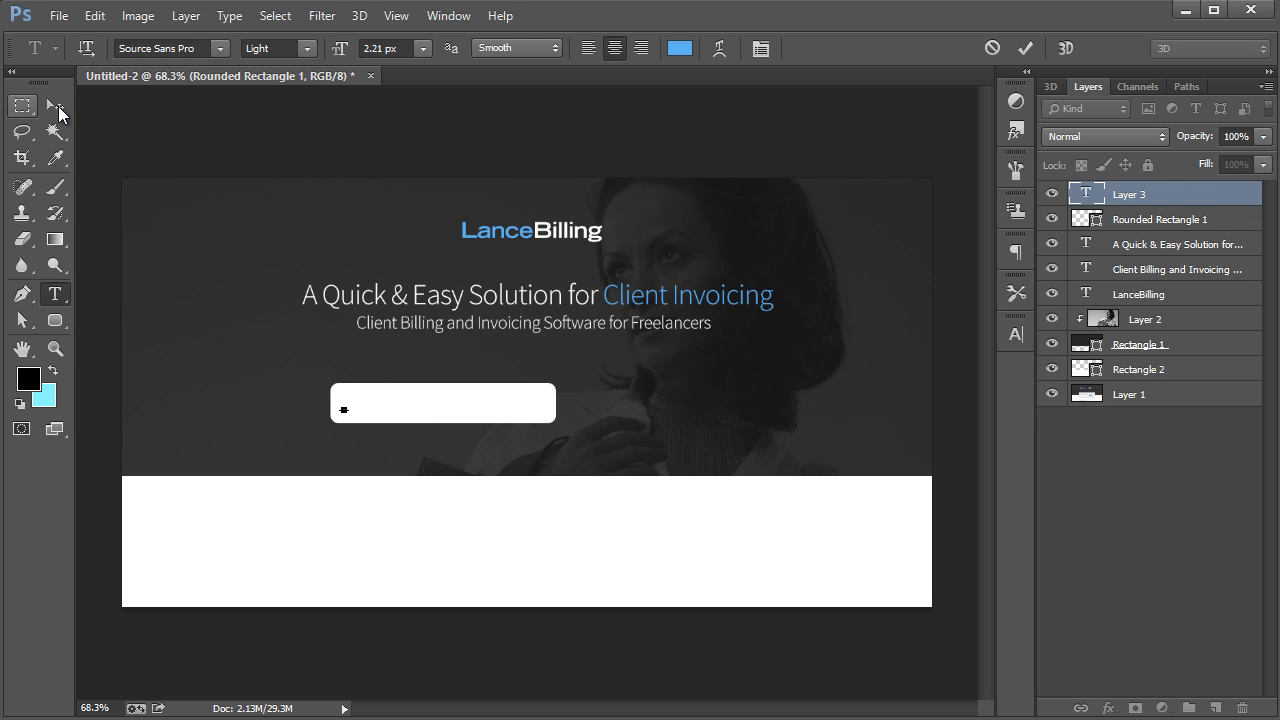
left_click(55, 105)
key("ctrl+t")
left_click_drag(352, 401, 466, 386)
key("Return")
Turn the Email Address text grey and nudge it into place.
left_click(55, 293)
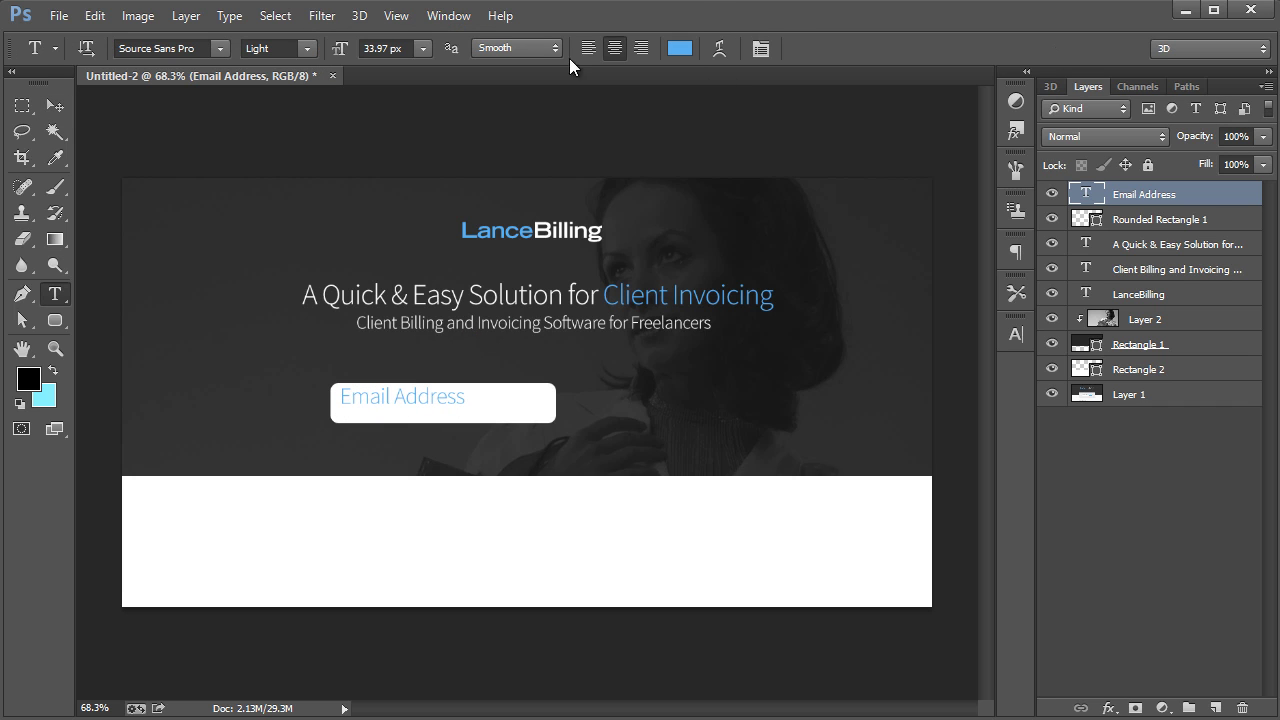
left_click(668, 50)
left_click_drag(794, 460, 715, 506)
key("Return")
left_click(55, 106)
key("Down")
key("Down")
key("Down")
key("Down")
key("Right")
key("Right")
key("Right")
key("Right")
key("Down")
key("Down")
key("Down")
key("Down")
key("Down")
key("Down")
key("Left")
key("Left")
key("Left")
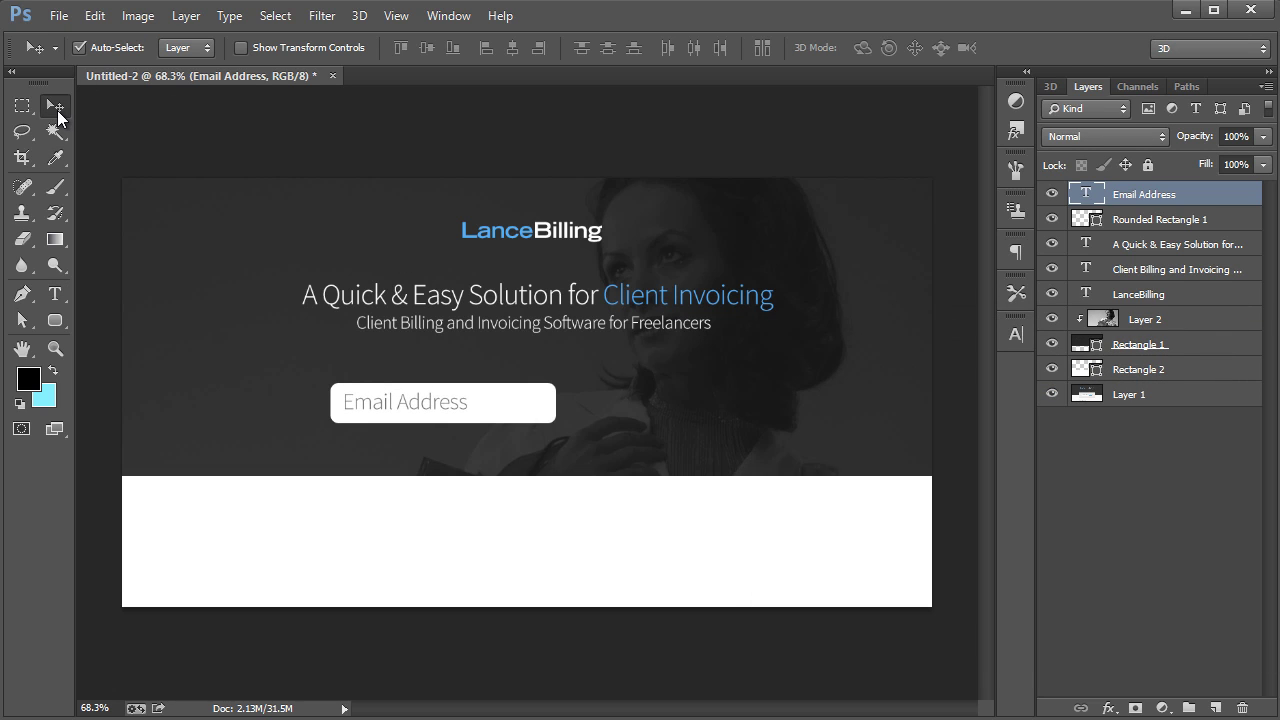
Widen the email field by dragging its right anchor points with Direct Selection.
left_click(21, 320)
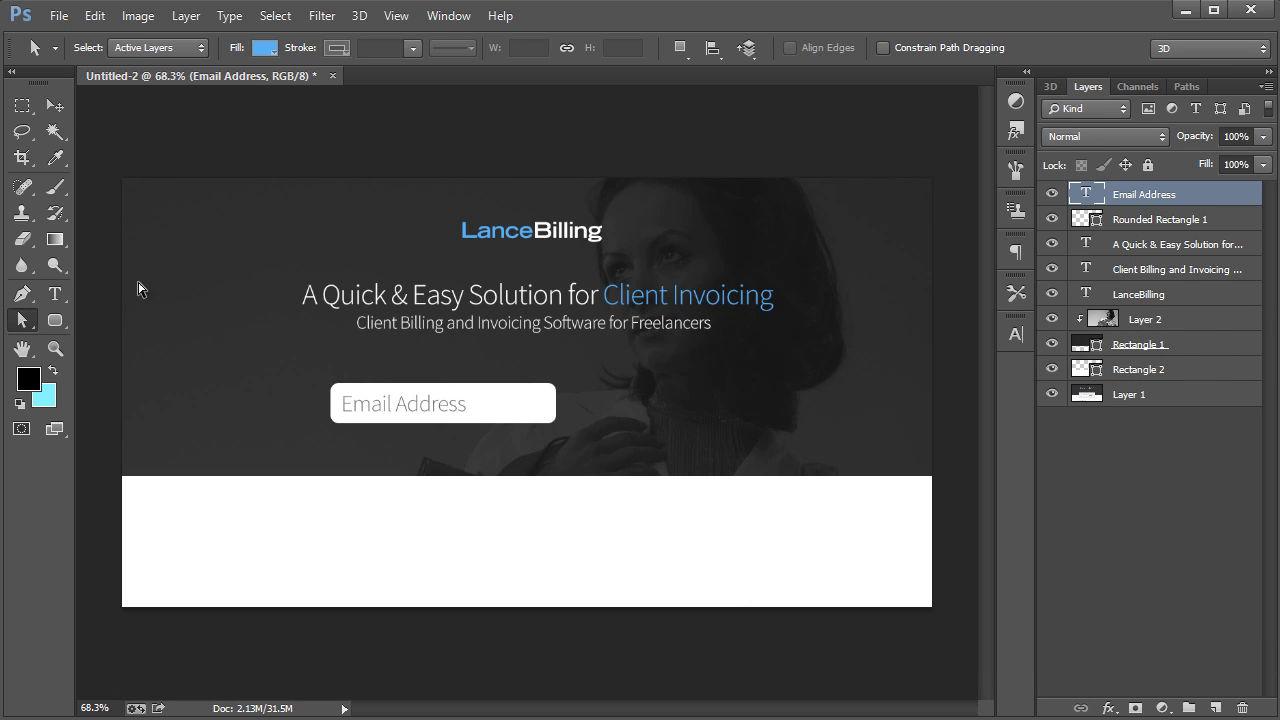
right_click(22, 322)
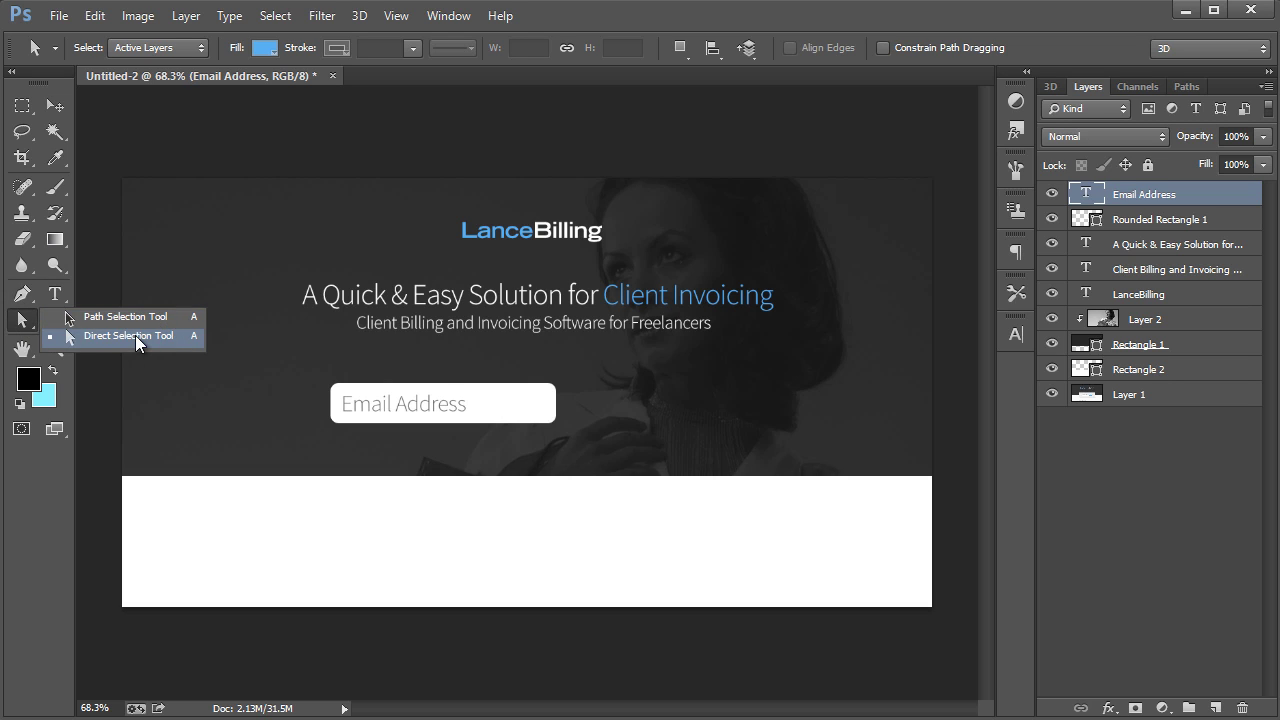
left_click(135, 335)
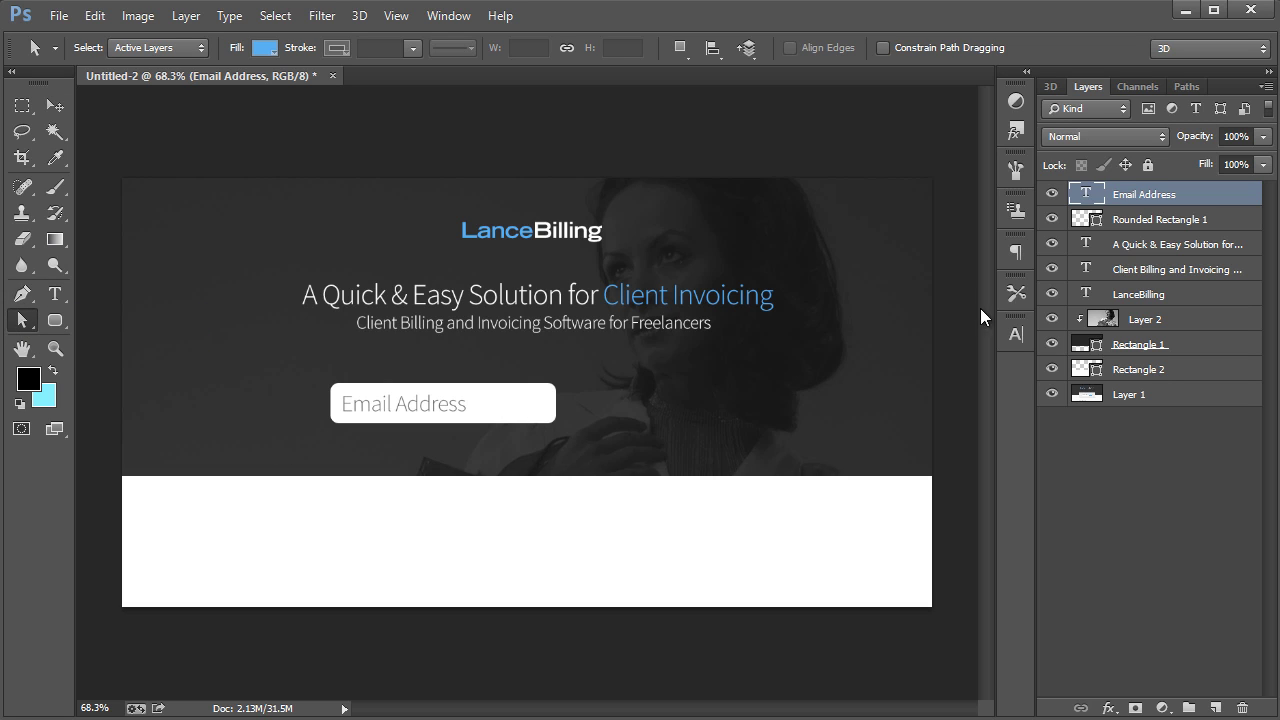
left_click(1160, 222)
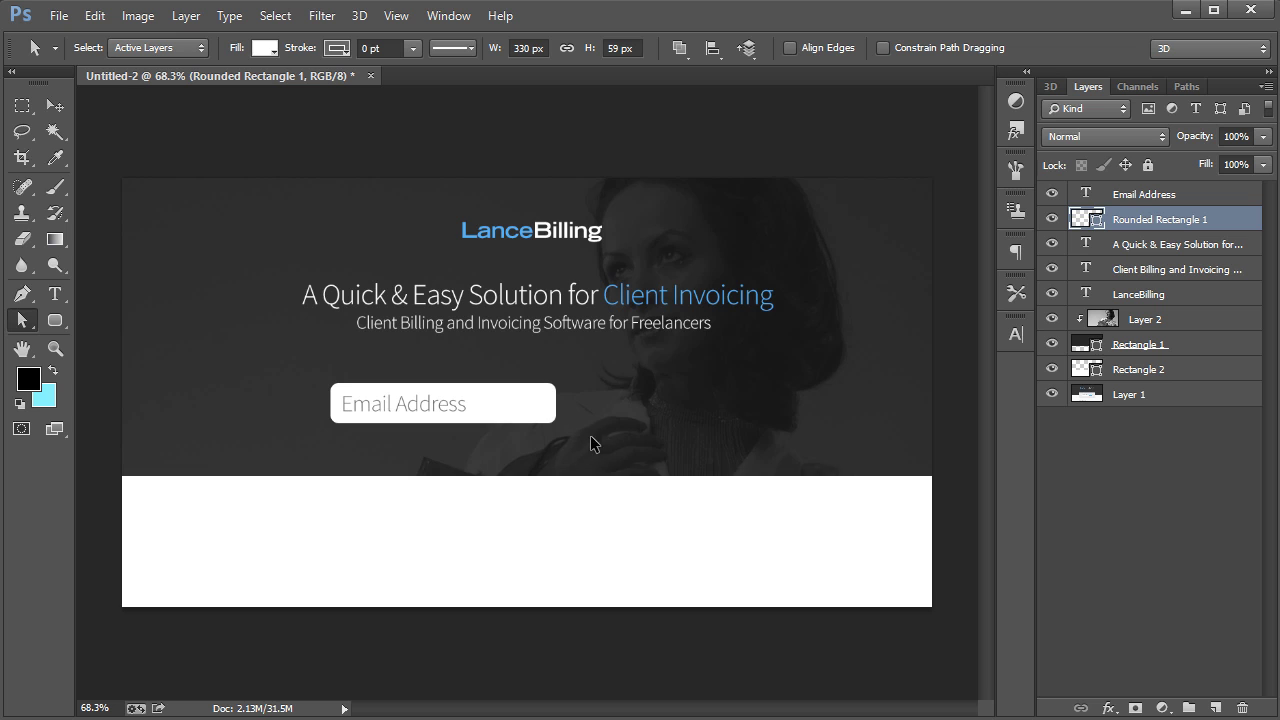
key("ctrl+apostrophe")
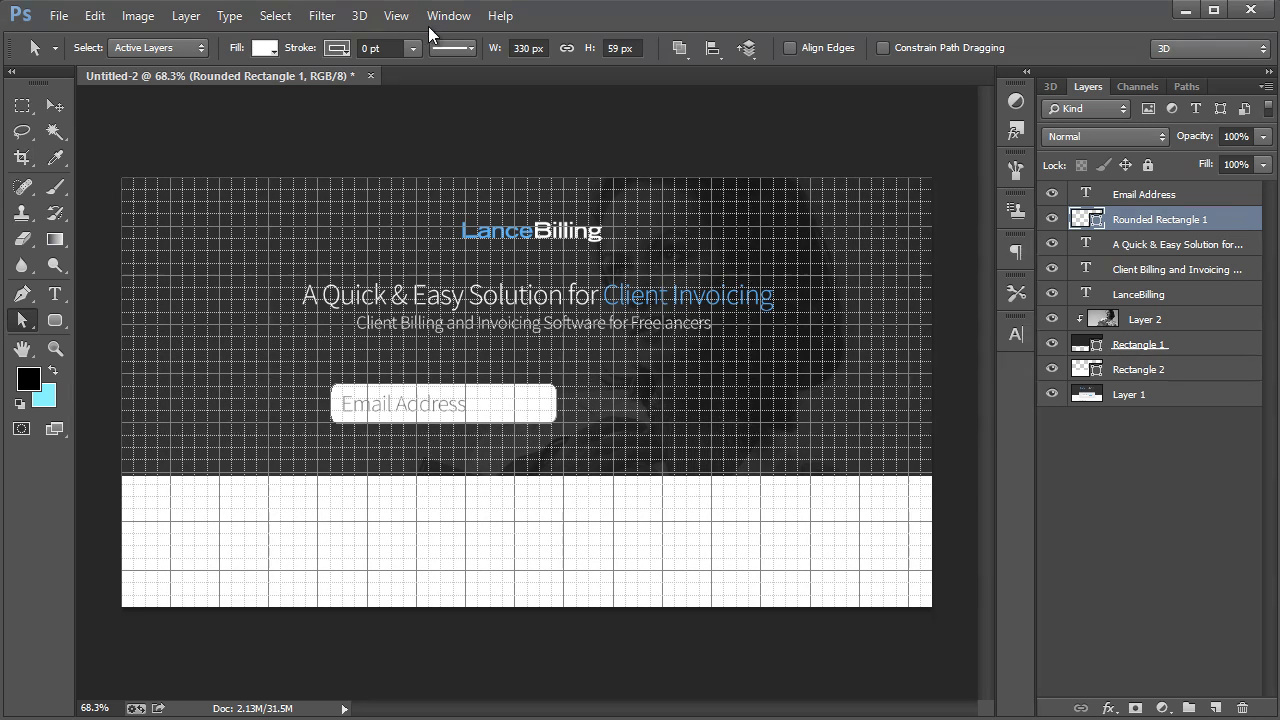
left_click(396, 16)
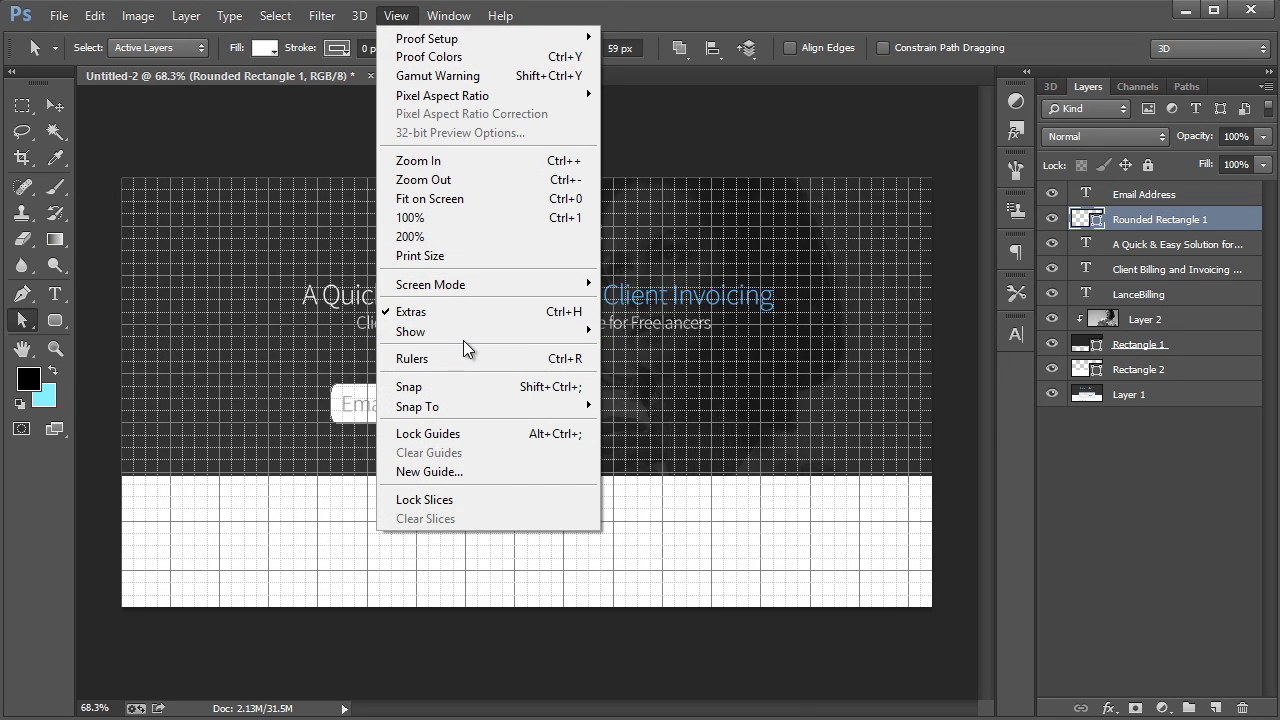
mouse_move(517, 335)
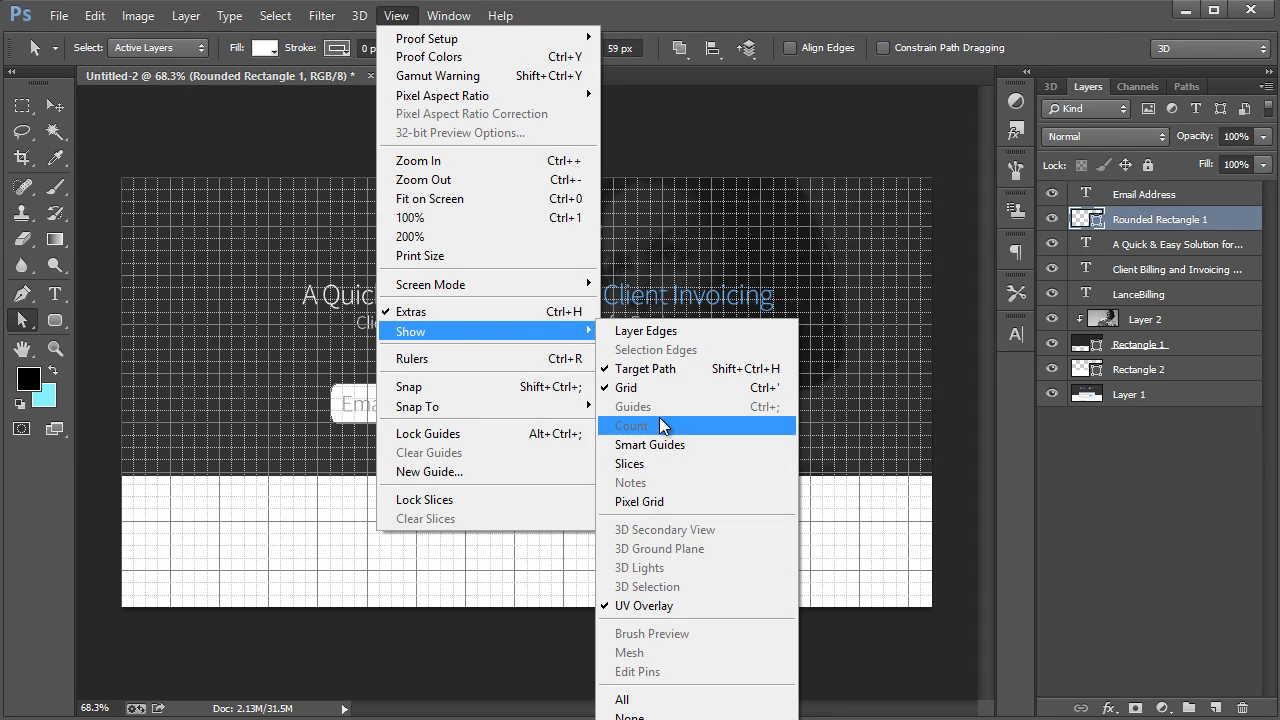
left_click(484, 313)
key("ctrl+h")
key("ctrl+h")
key("ctrl+h")
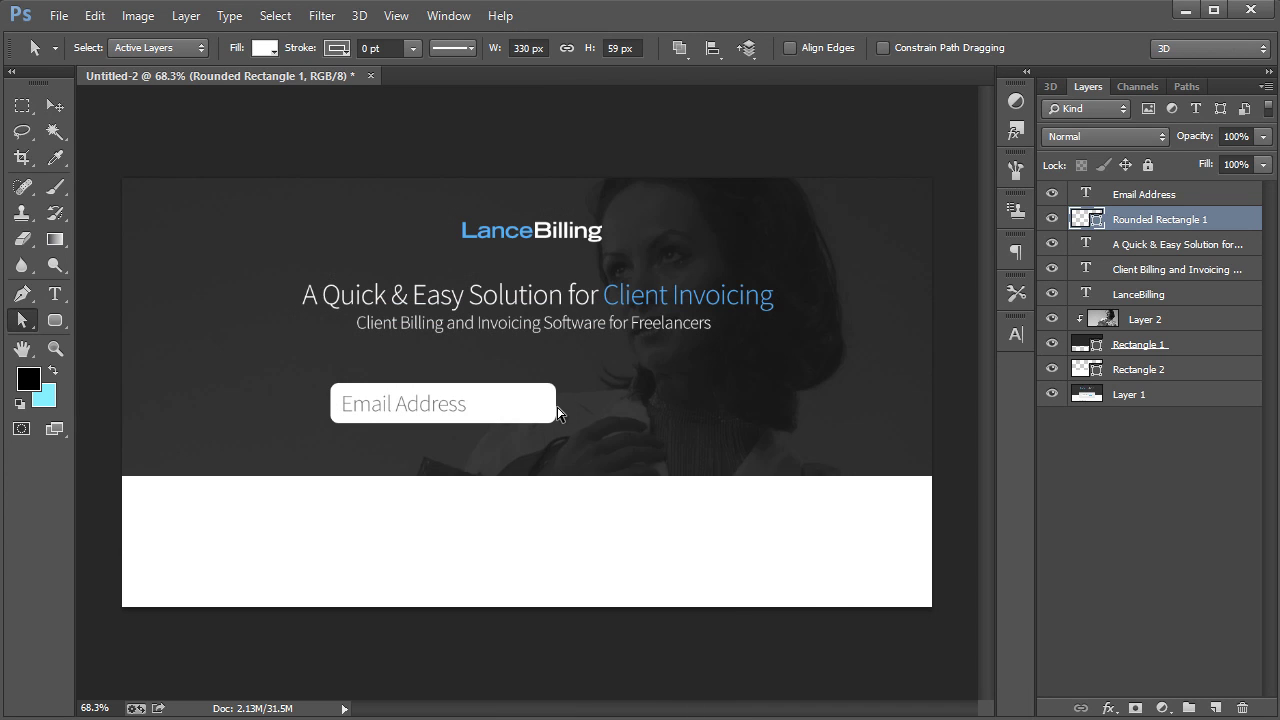
left_click_drag(557, 398, 588, 398)
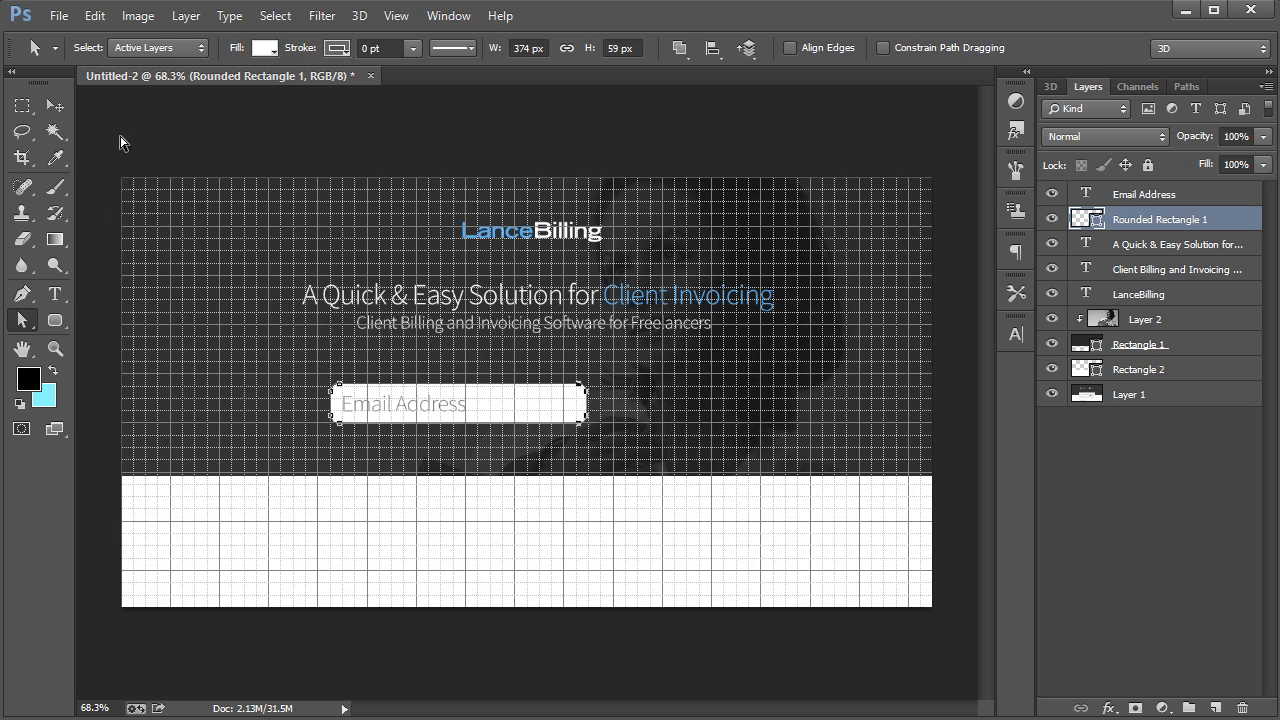
left_click(54, 106)
key("ctrl+h")
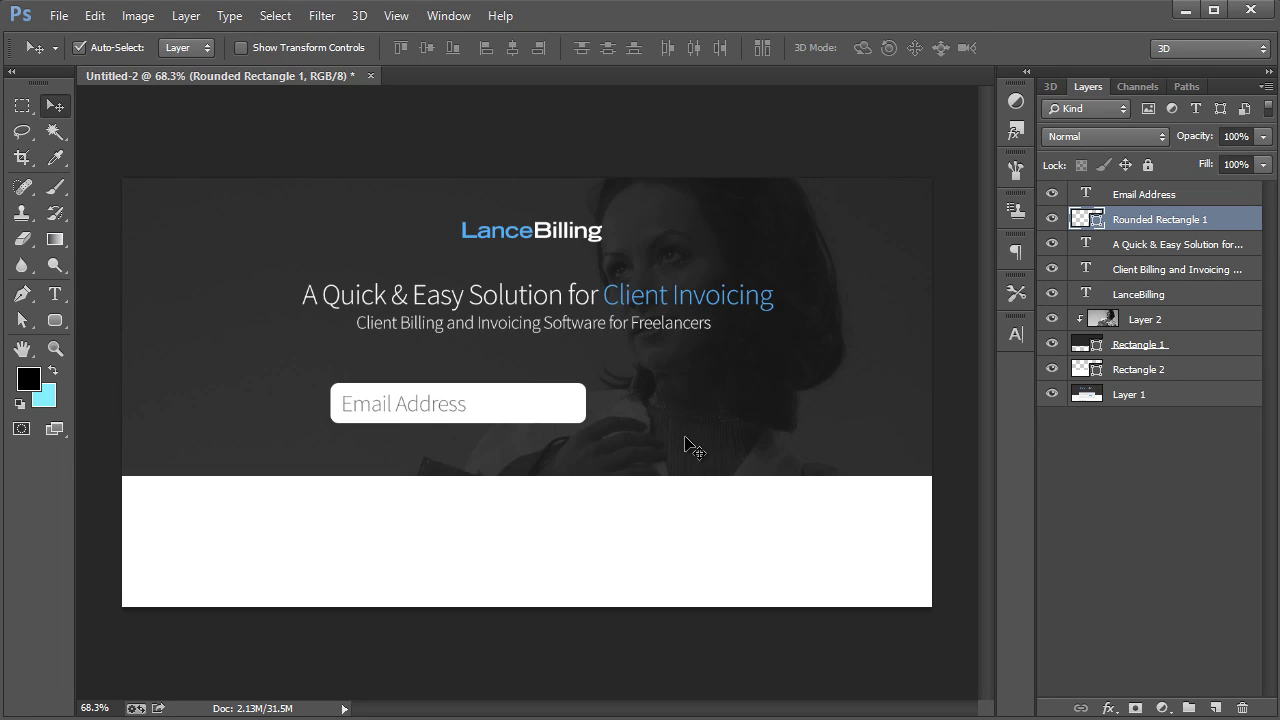
Shrink the Email Address text slightly and shift the field and text left.
left_click(388, 404)
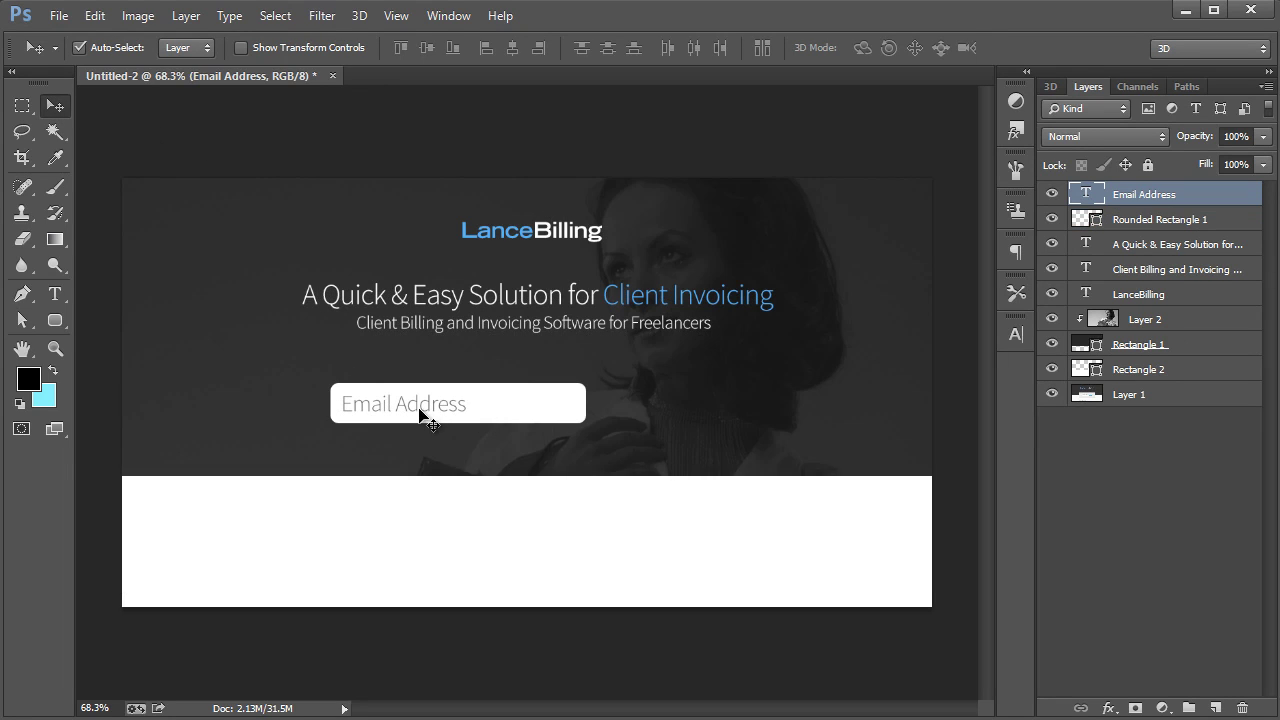
key("ctrl+t")
left_click_drag(466, 395, 458, 400)
key("v")
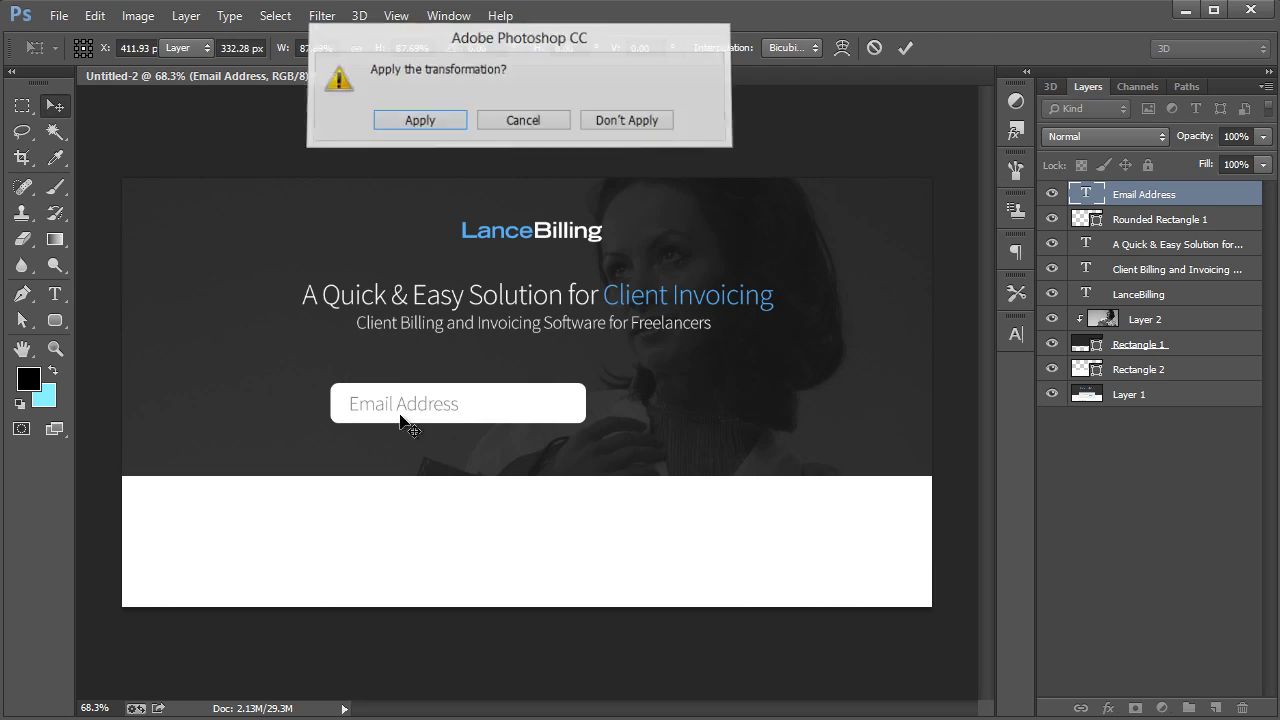
key("Return")
key("Left")
key("Left")
key("Left")
key("Left")
key("Left")
key("Left")
key("Left")
key("Left")
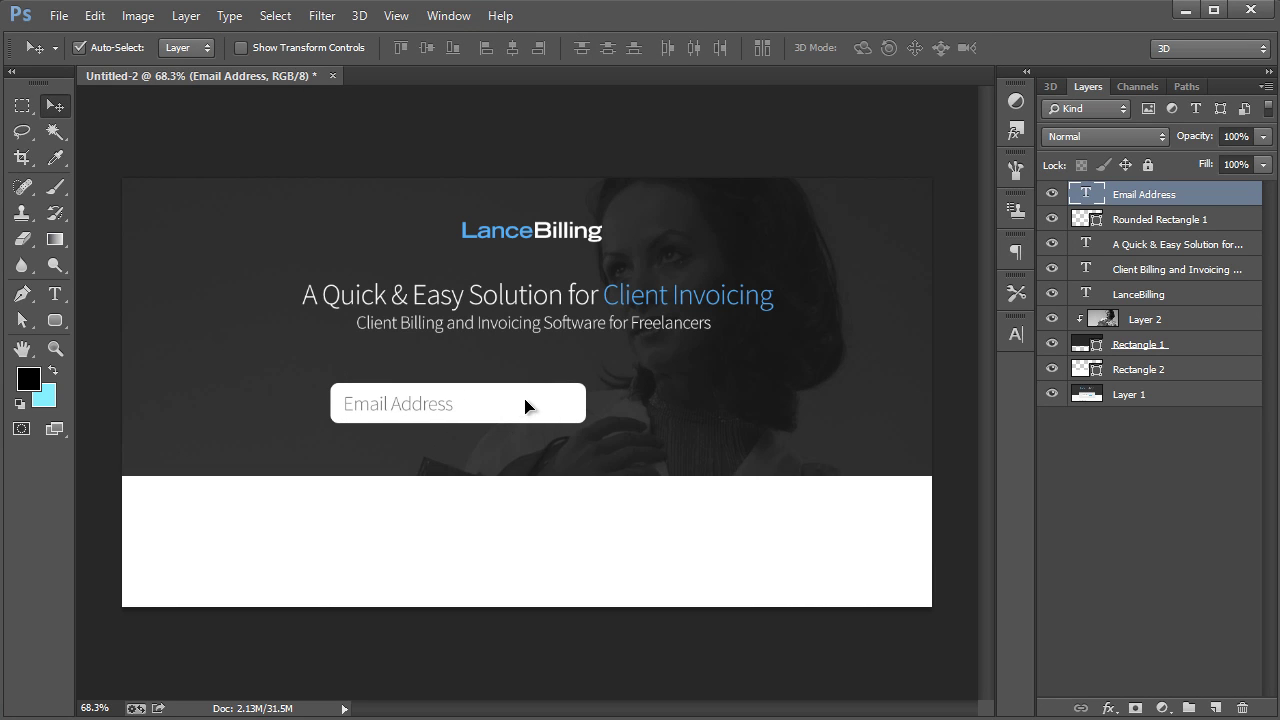
left_click_drag(526, 404, 502, 406)
Duplicate the email field and its text and move the copy to the right.
left_click(1168, 222)
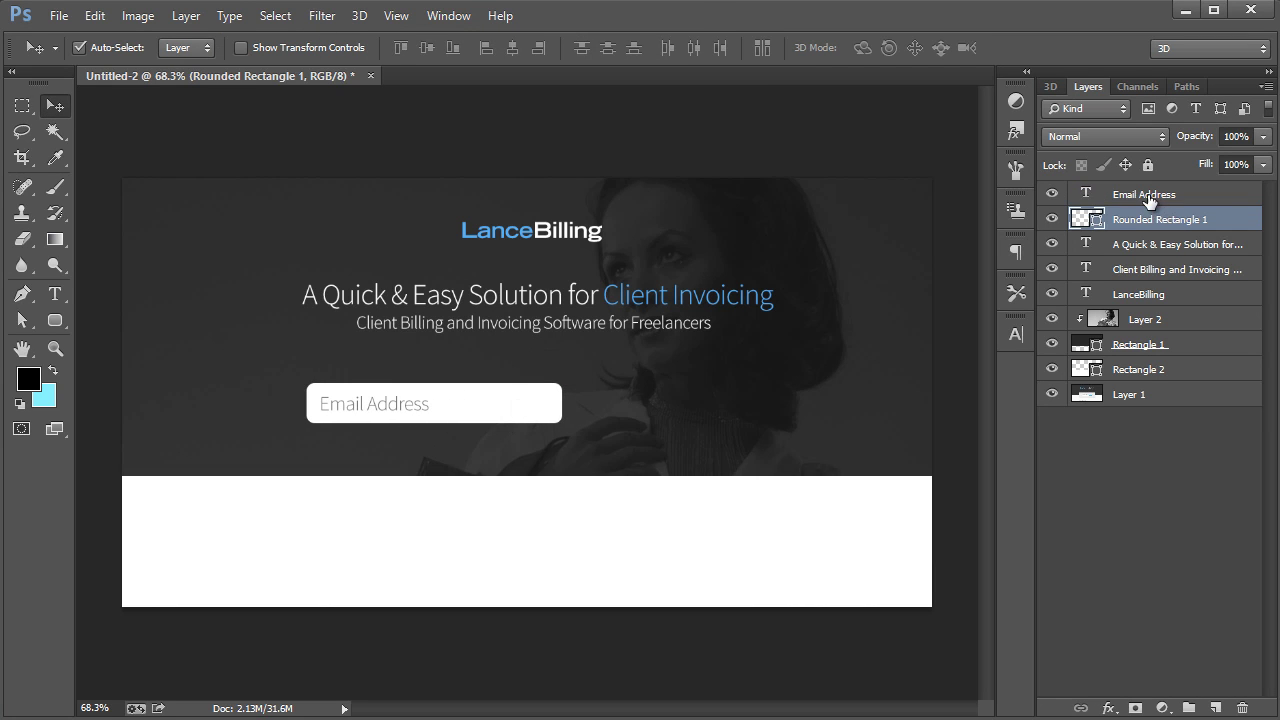
left_click(1152, 199)
left_click(1152, 226, "shift")
key("alt+l")
key("d")
left_click(930, 300)
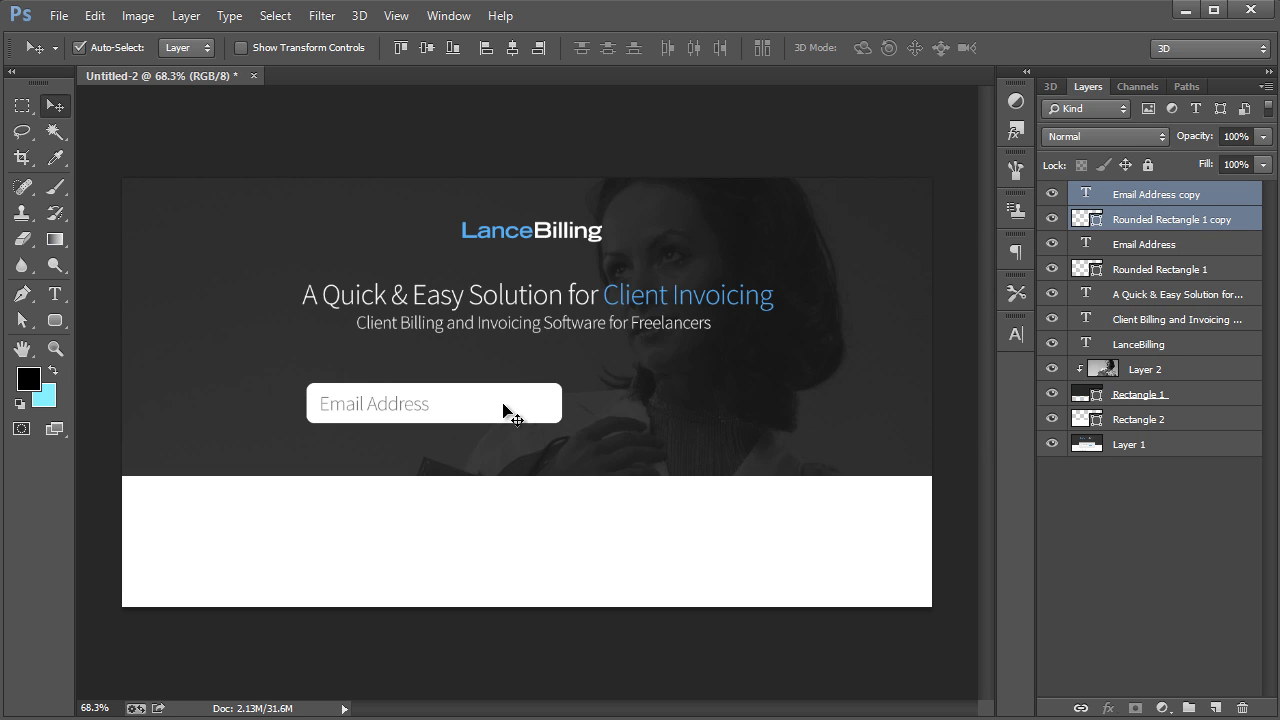
left_click_drag(503, 408, 709, 390)
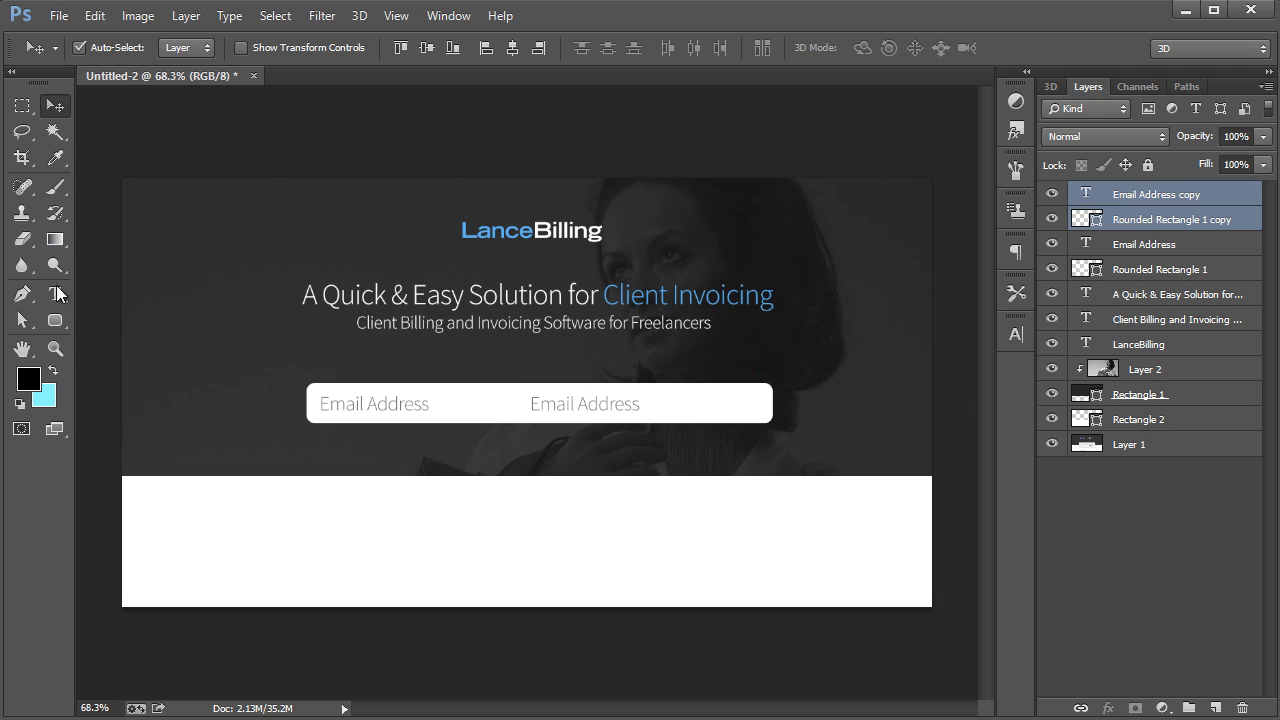
Retype the copied label as 'Get a Free Copy' and reposition it.
left_click(22, 320)
left_click(1160, 194)
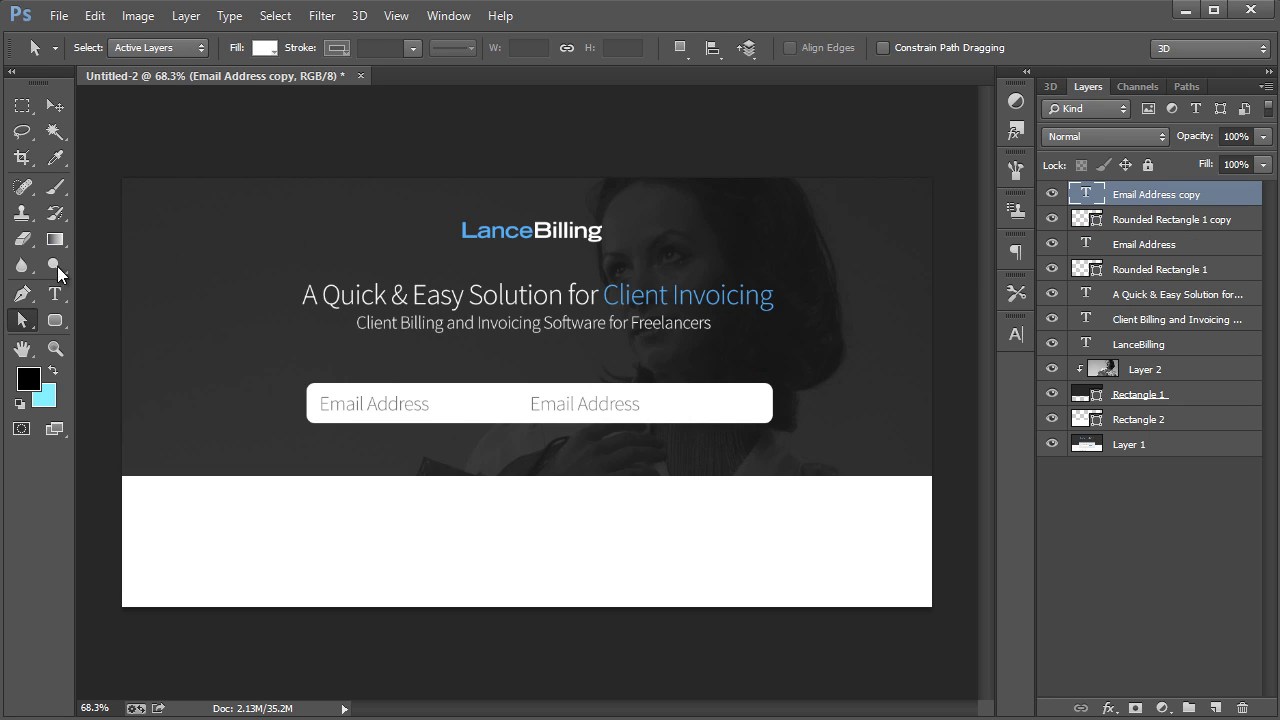
left_click(57, 266)
left_click(55, 293)
triple_click(595, 406)
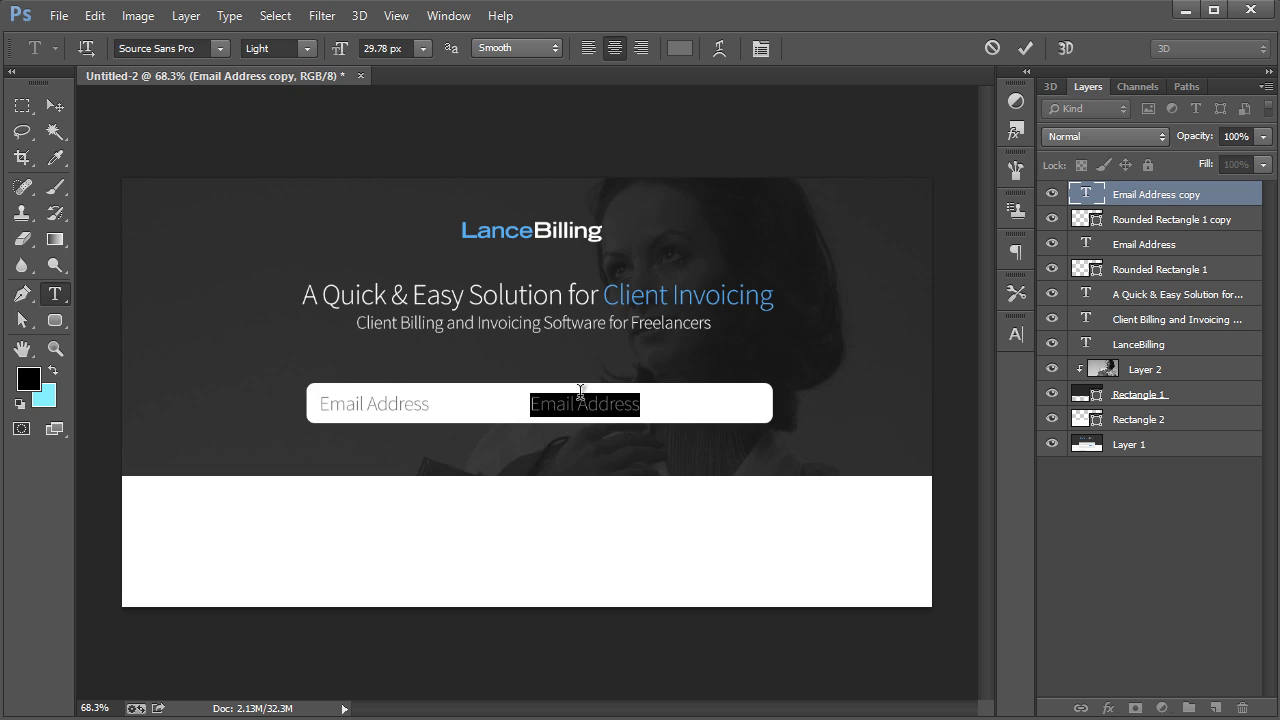
type("Get a")
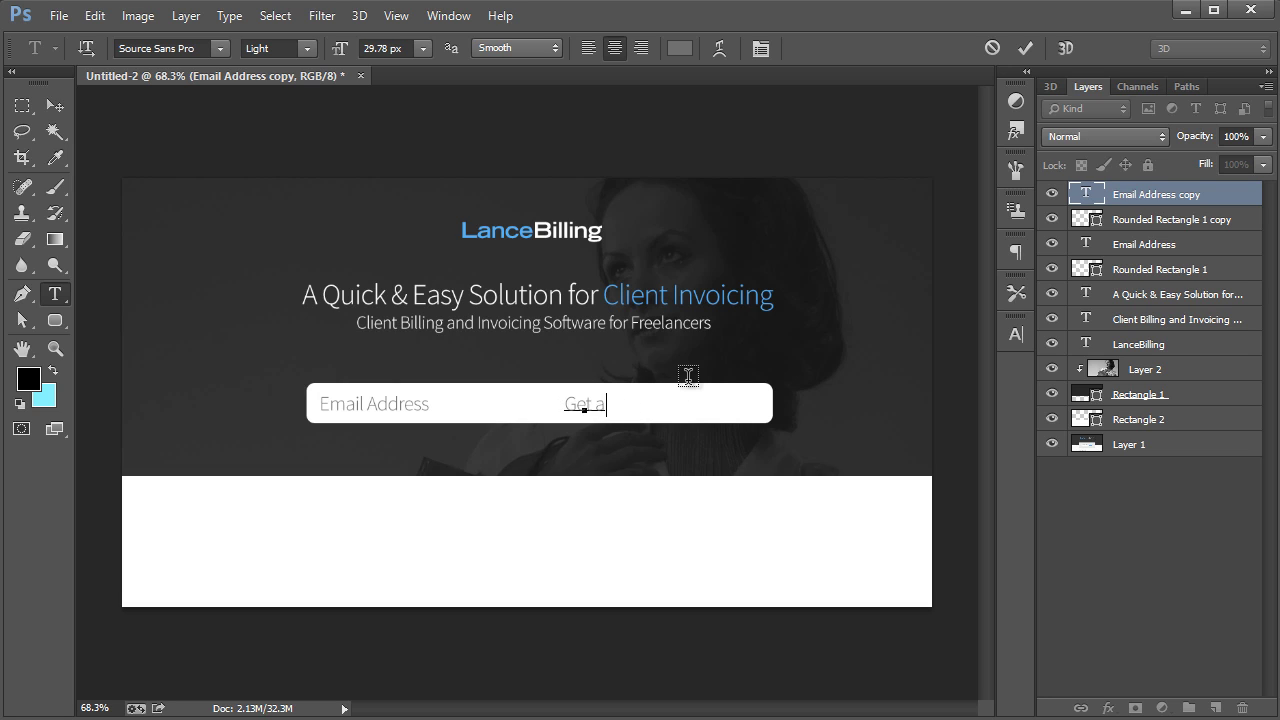
type(" Free Copy")
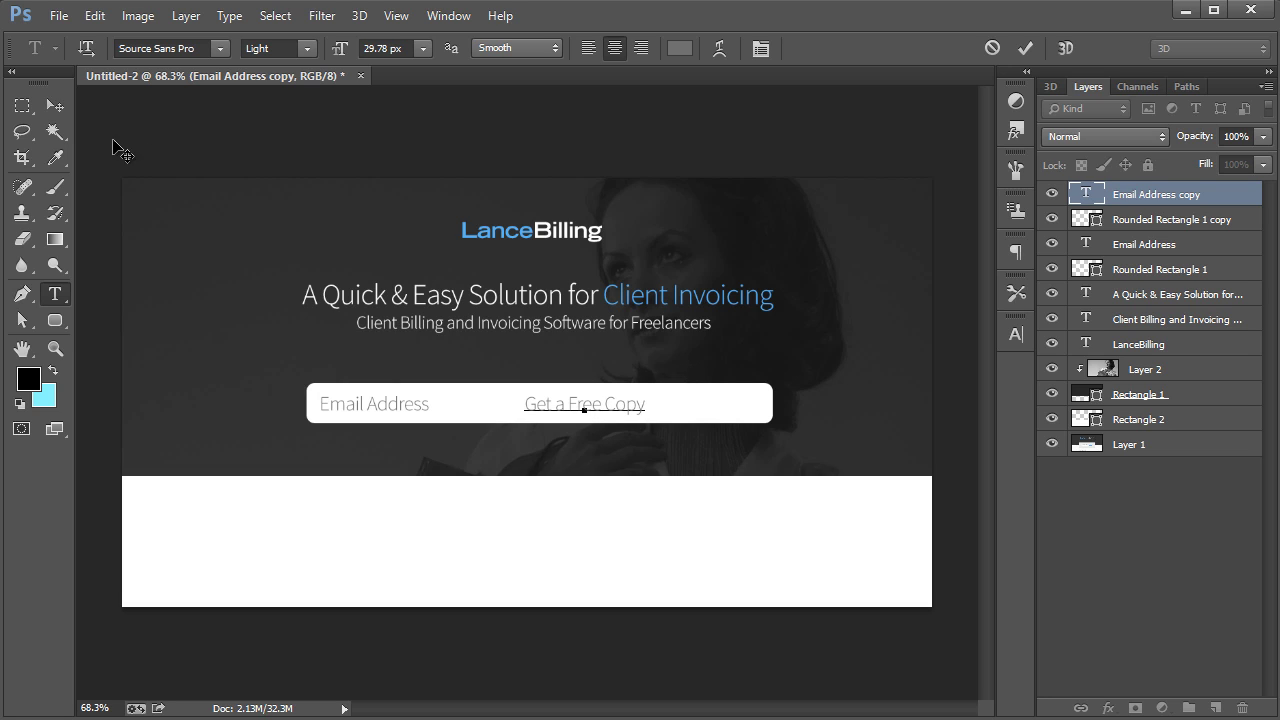
left_click(55, 105)
left_click_drag(633, 417, 721, 417)
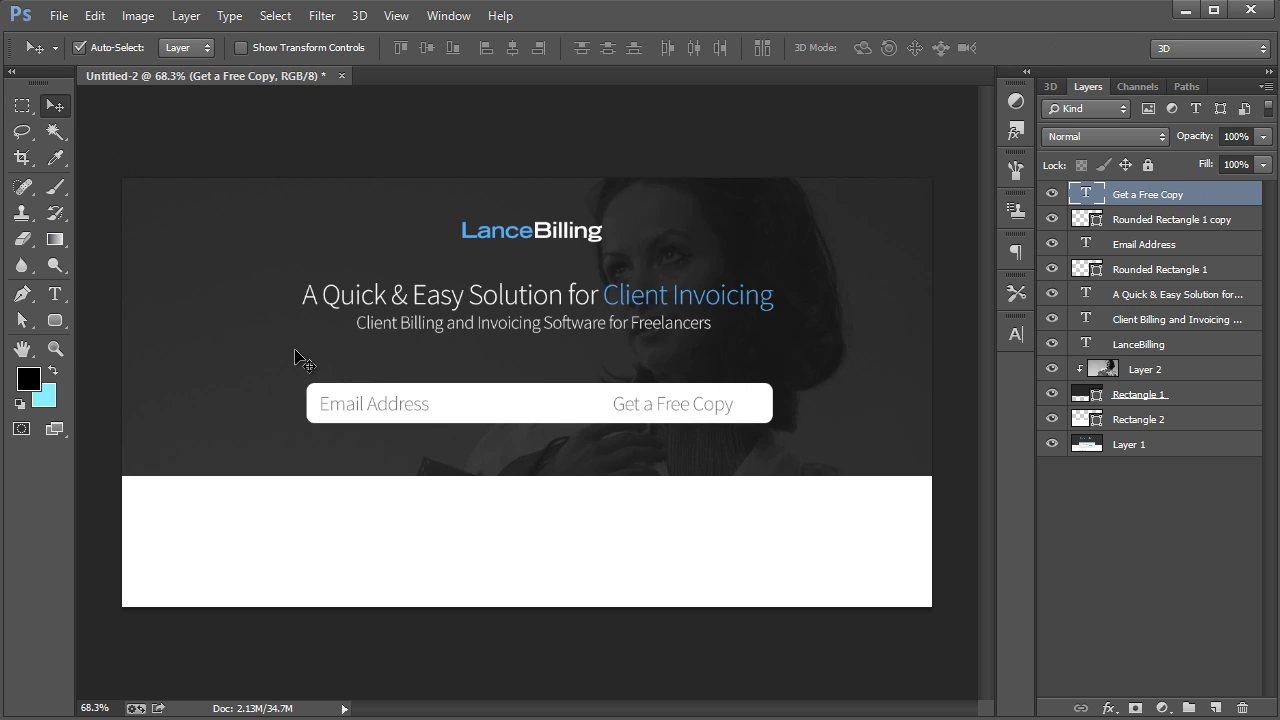
Make the label white (ffffff) and fill the button with the logo's blue #44adf0.
left_click(55, 293)
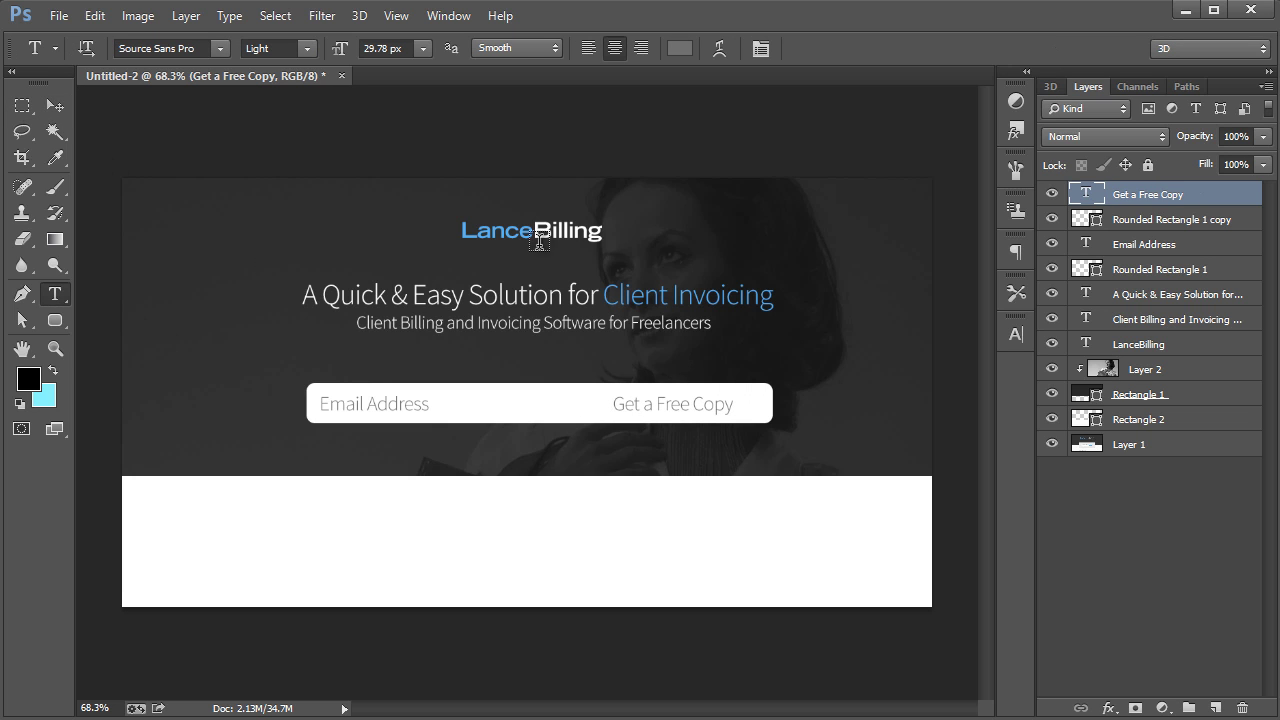
left_click(676, 48)
type("ffffff")
left_click(1224, 352)
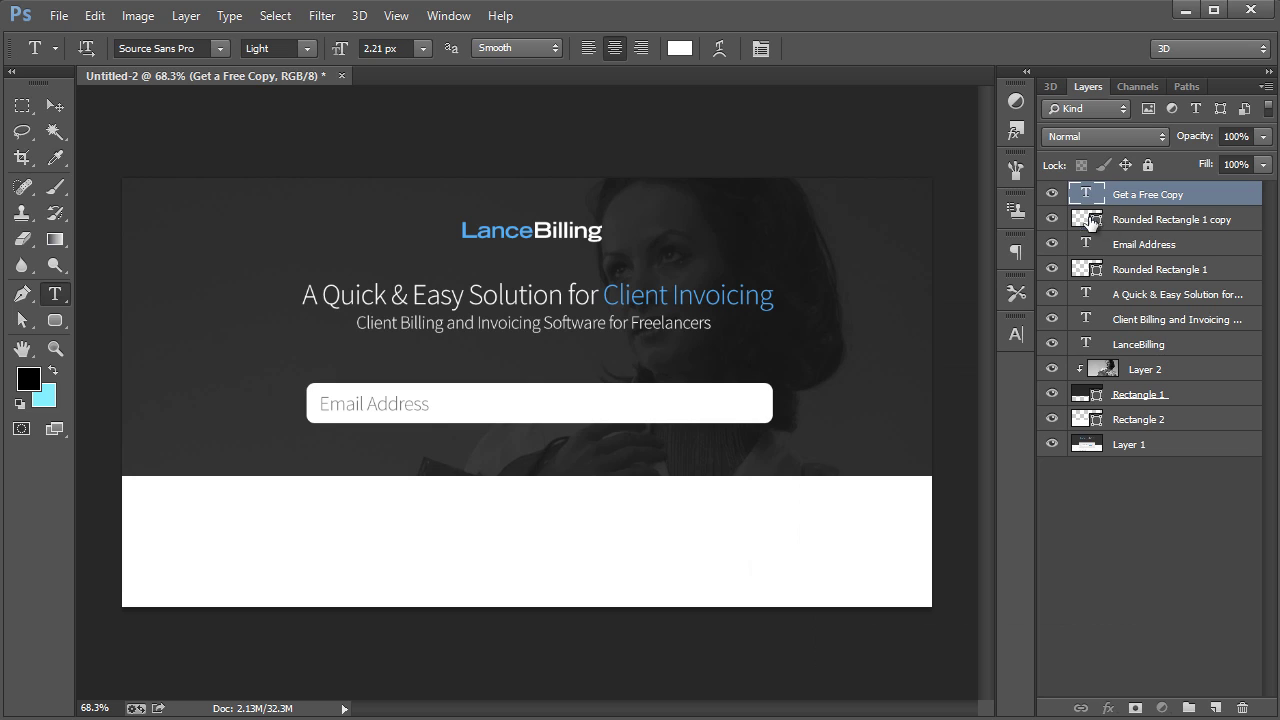
double_click(1090, 220)
left_click(468, 232)
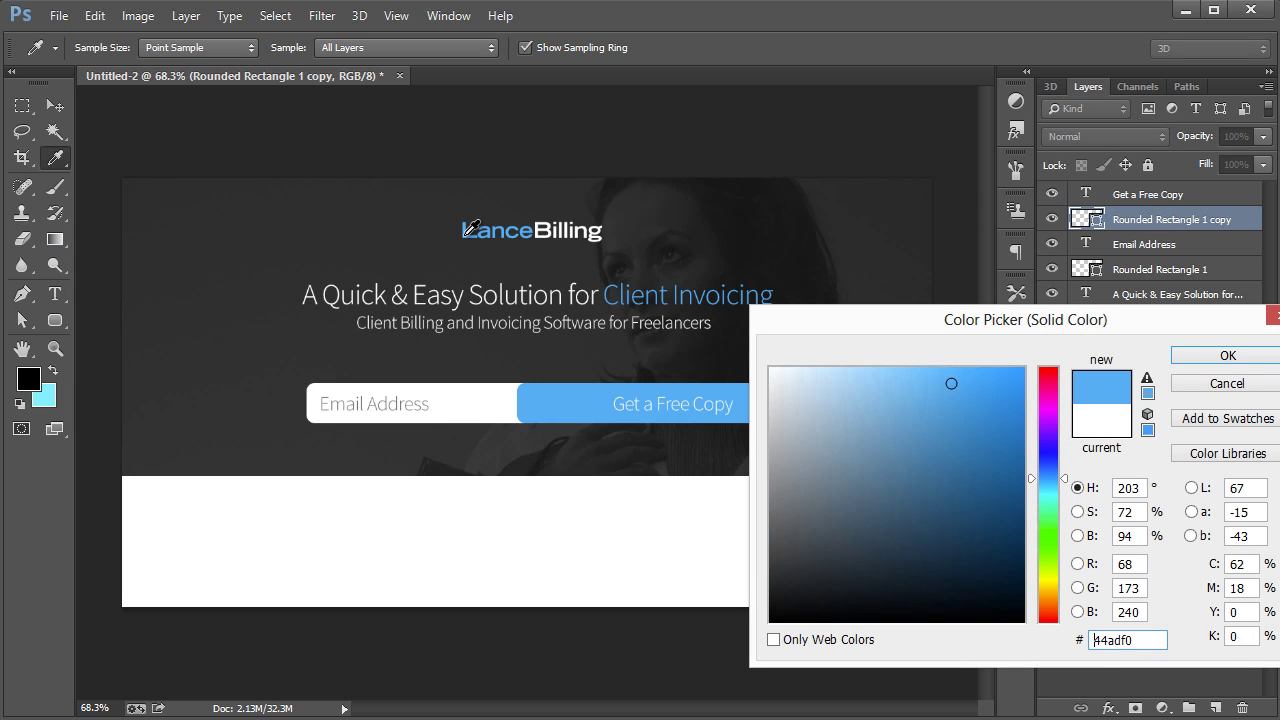
left_click(1175, 355)
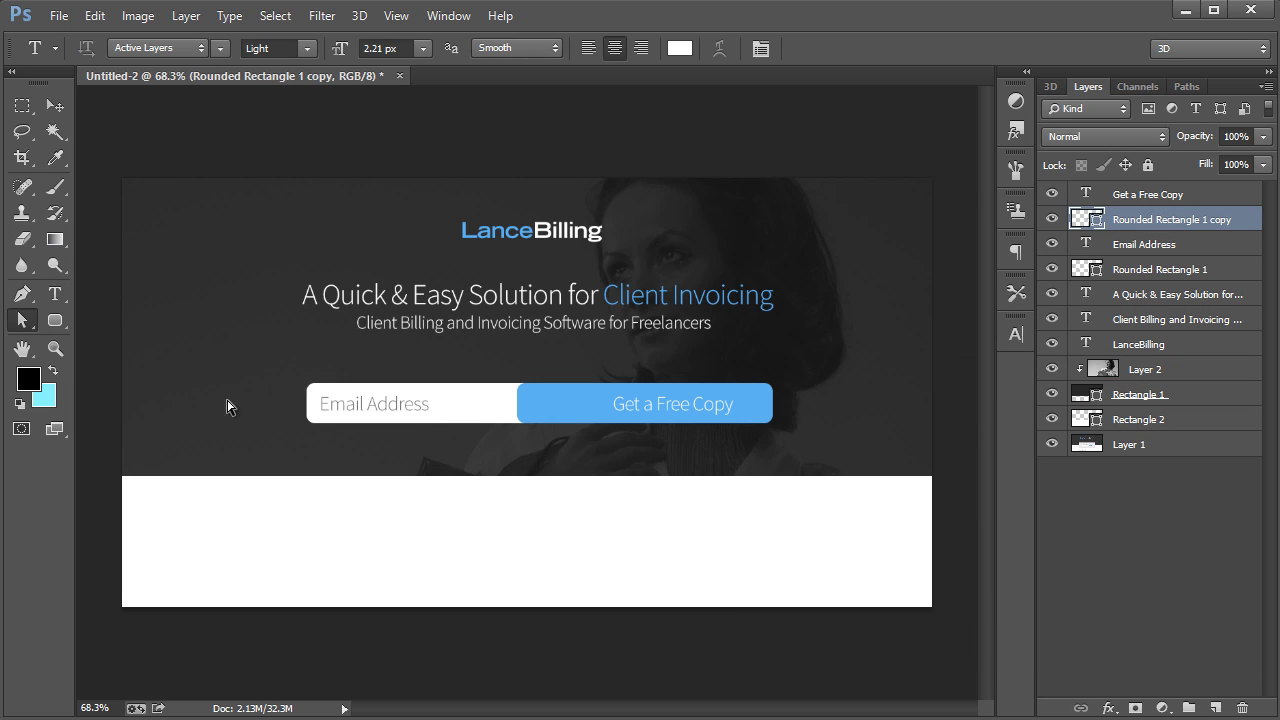
Narrow the blue button from its left edge and recentre the Get a Free Copy label.
key("a")
key("ctrl+apostrophe")
left_click_drag(503, 348, 581, 424)
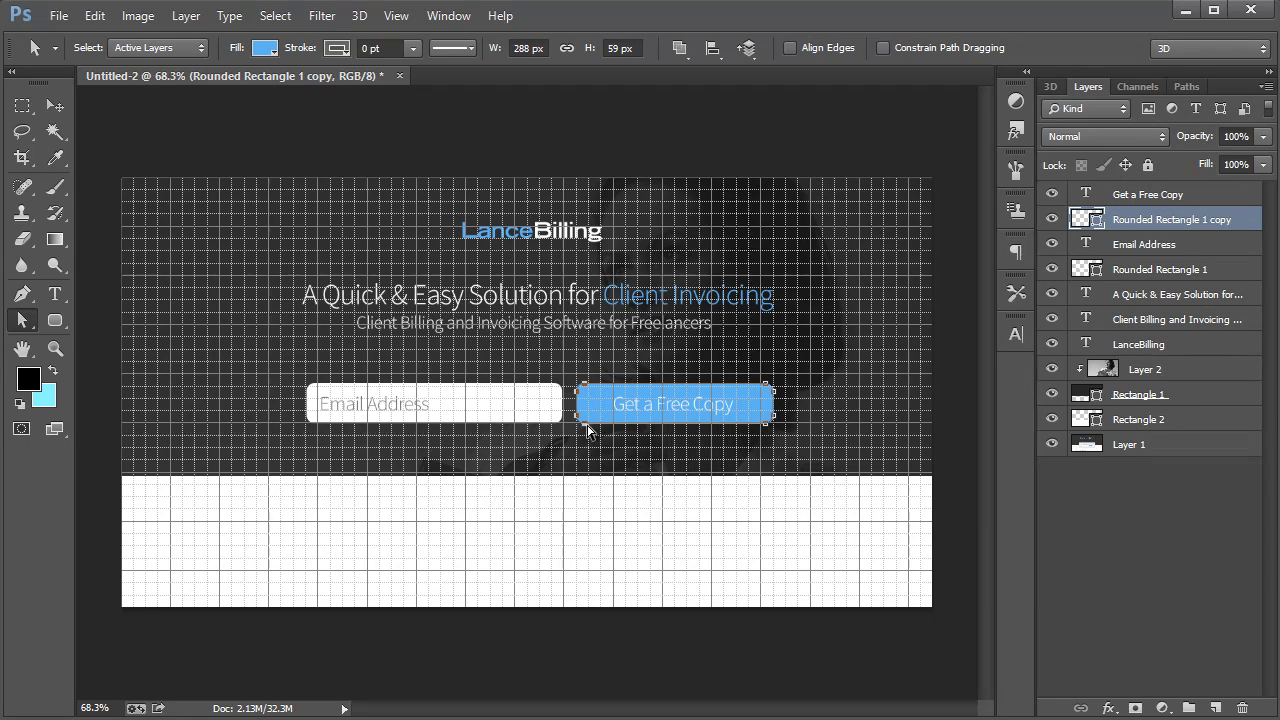
left_click_drag(588, 430, 614, 425)
left_click(55, 106)
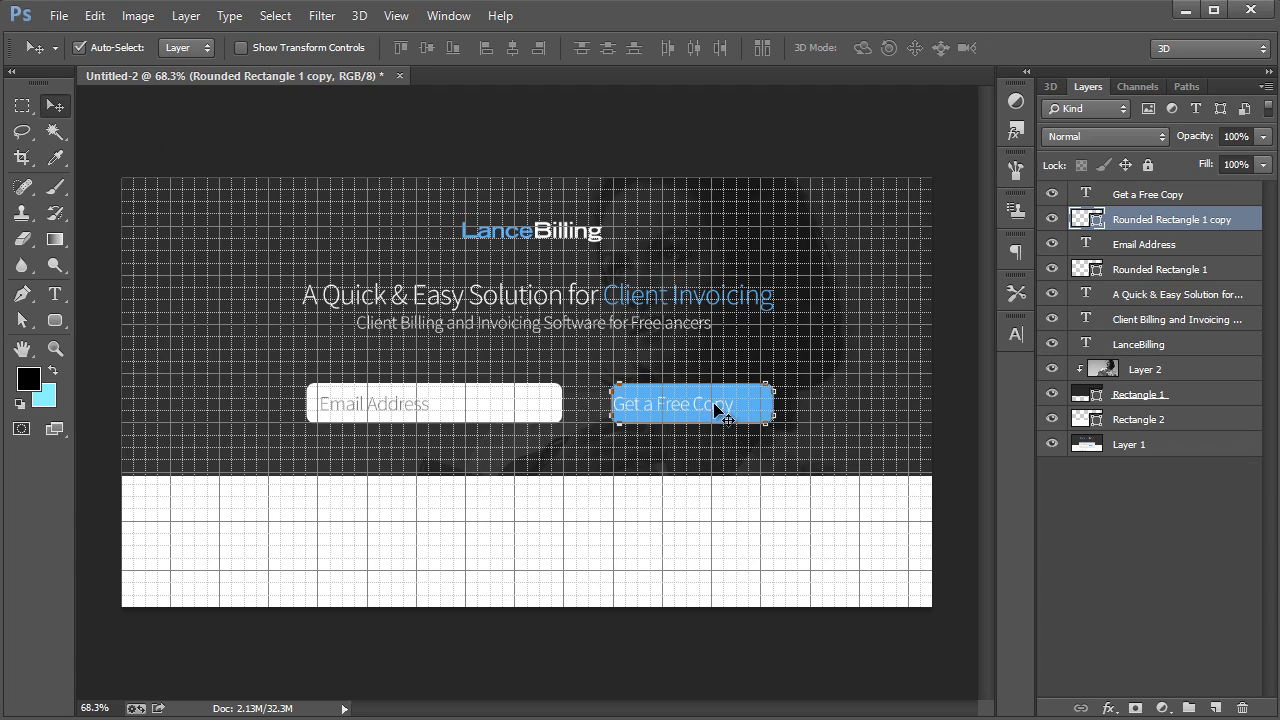
left_click(696, 403)
key("shift+Right")
key("shift+Right")
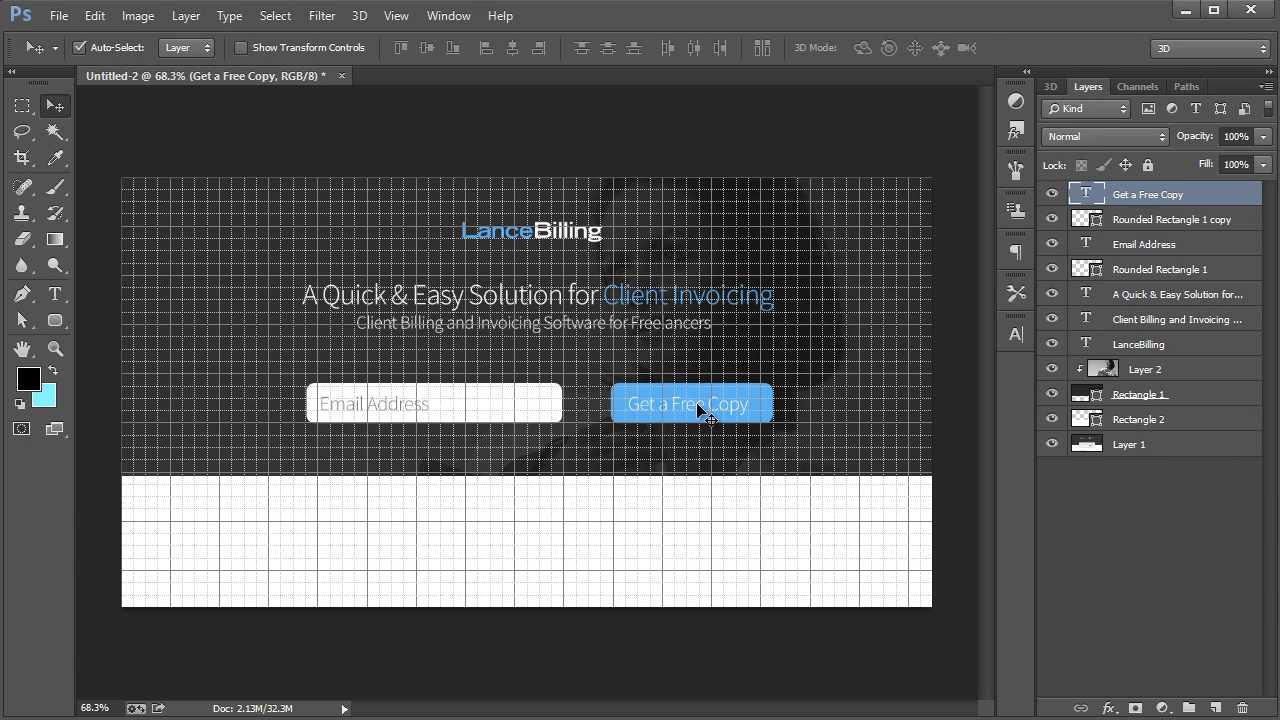
Widen the email field to 428 px and view the mockup at 100%.
key("ctrl+apostrophe")
key("ctrl+apostrophe")
left_click(22, 320)
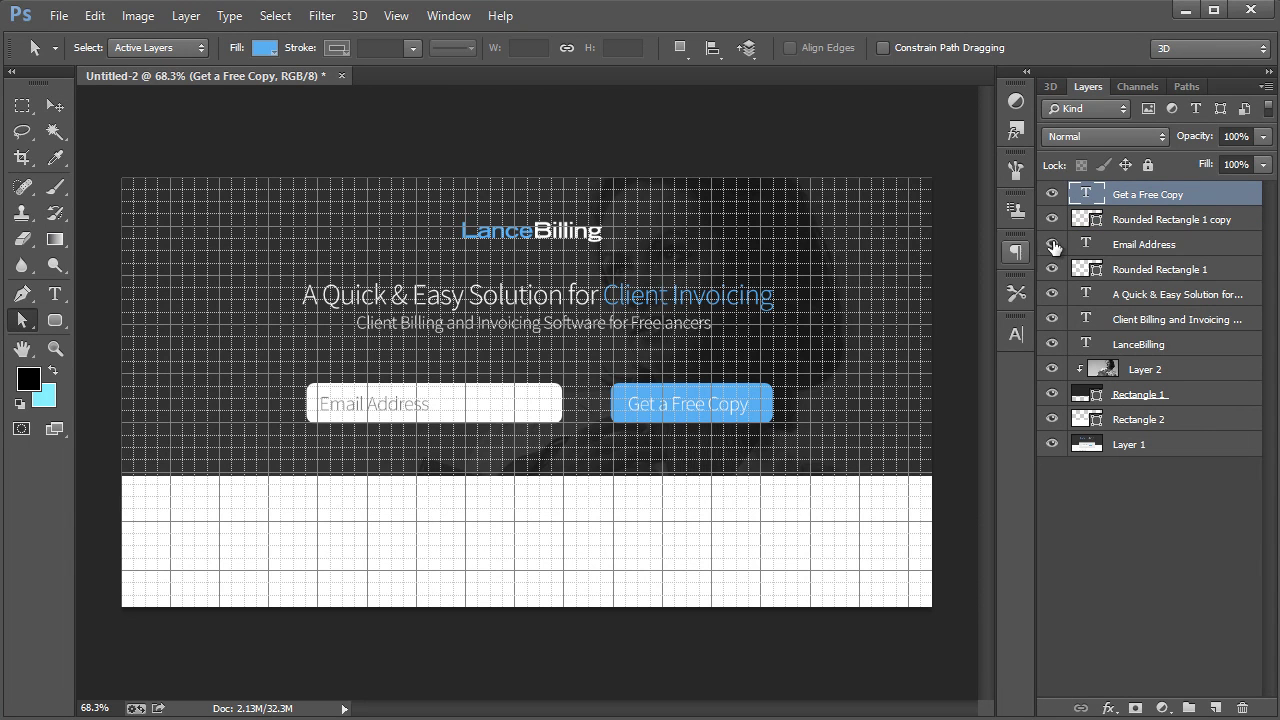
left_click(1145, 269)
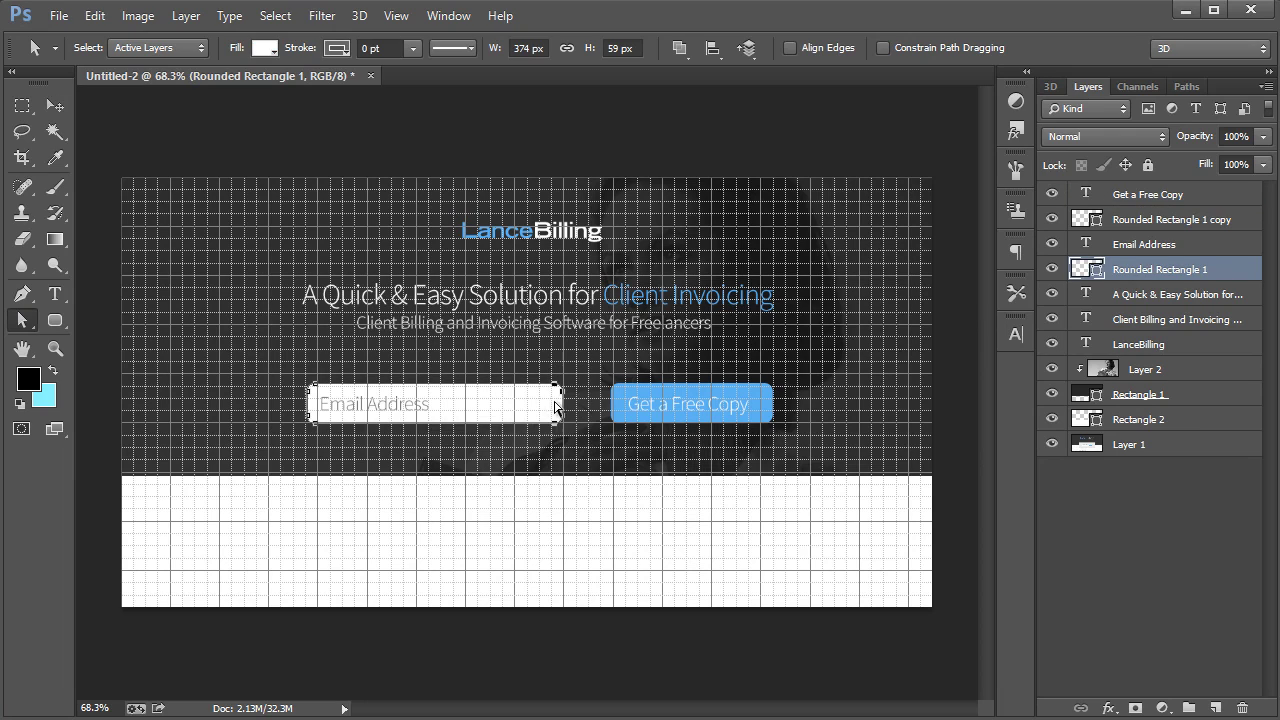
left_click_drag(561, 401, 600, 401)
key("ctrl+h")
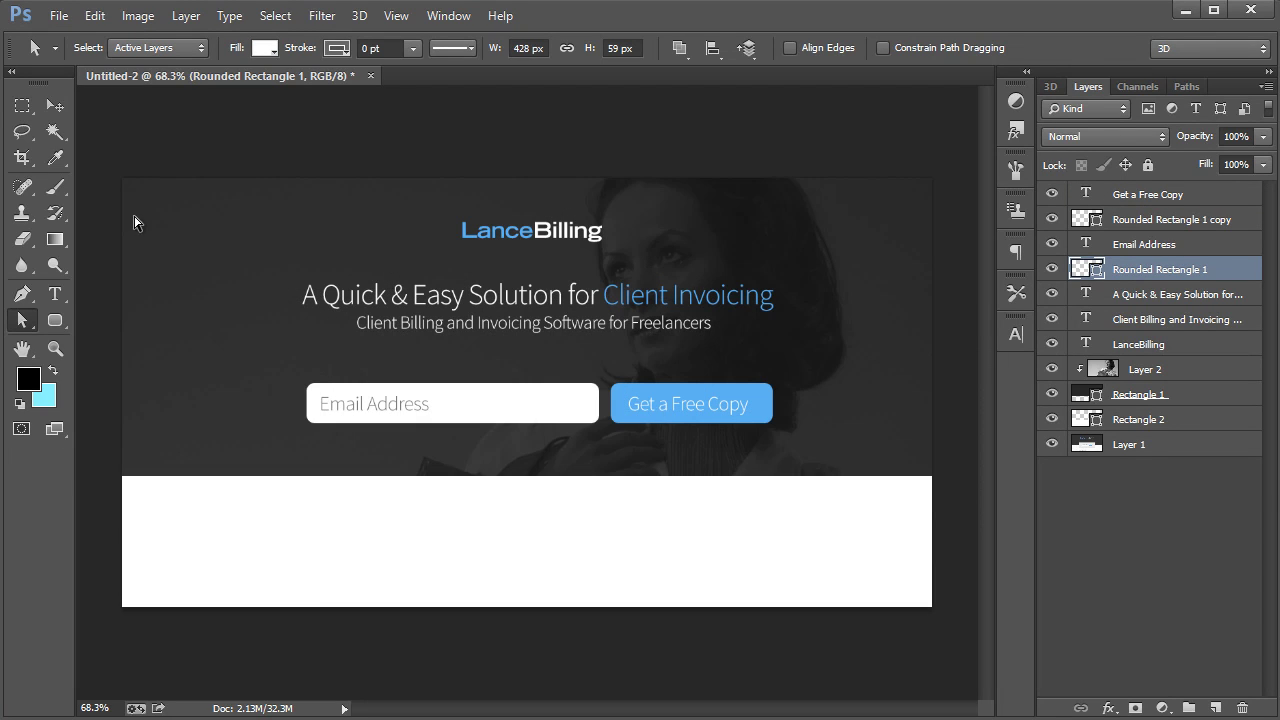
left_click(55, 350)
left_click(626, 437)
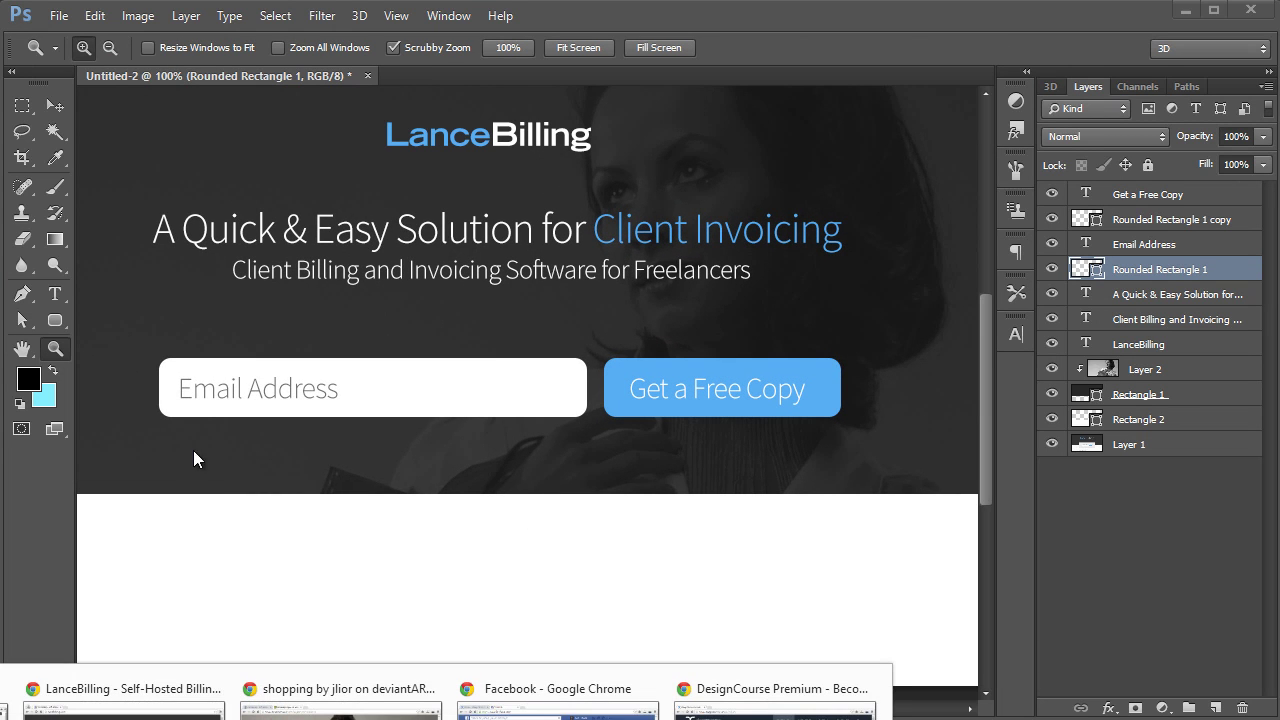
Bring up the live lancebilling.com page and highlight its '10 first signups' and 'free full license!' text.
left_click(143, 697)
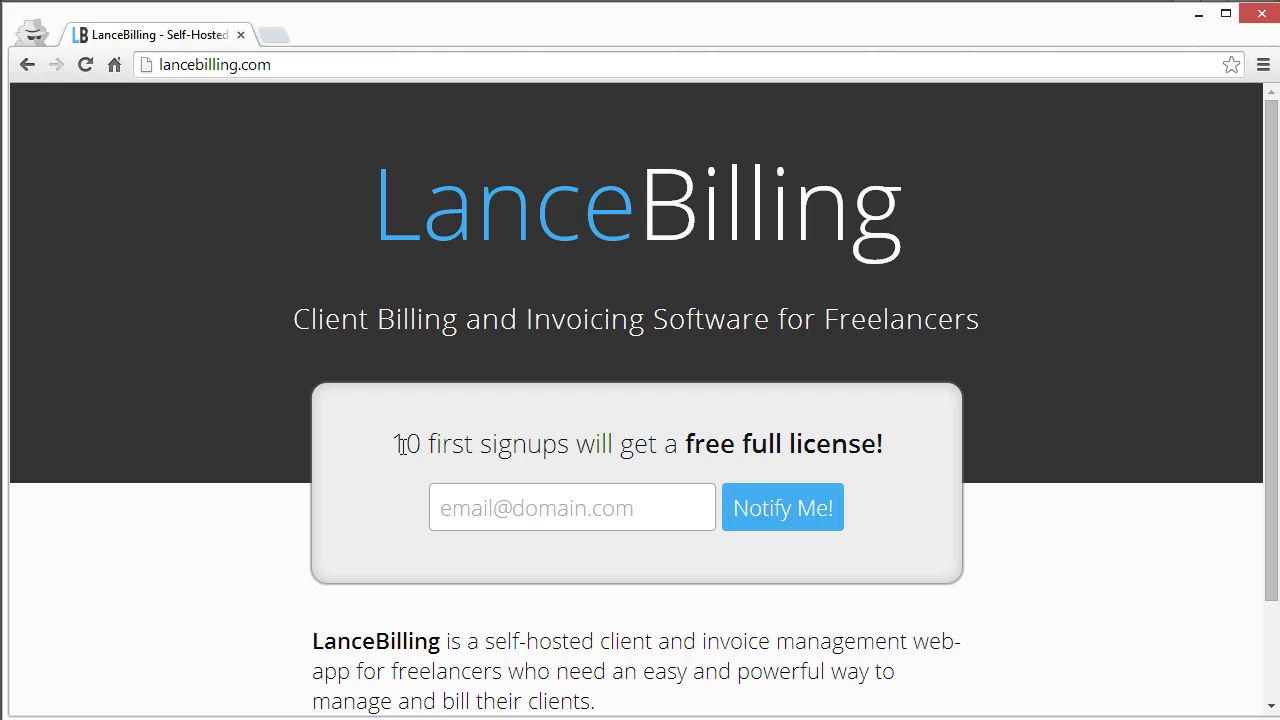
left_click_drag(399, 444, 610, 451)
left_click(610, 451)
left_click_drag(892, 476, 383, 466)
left_click(400, 446)
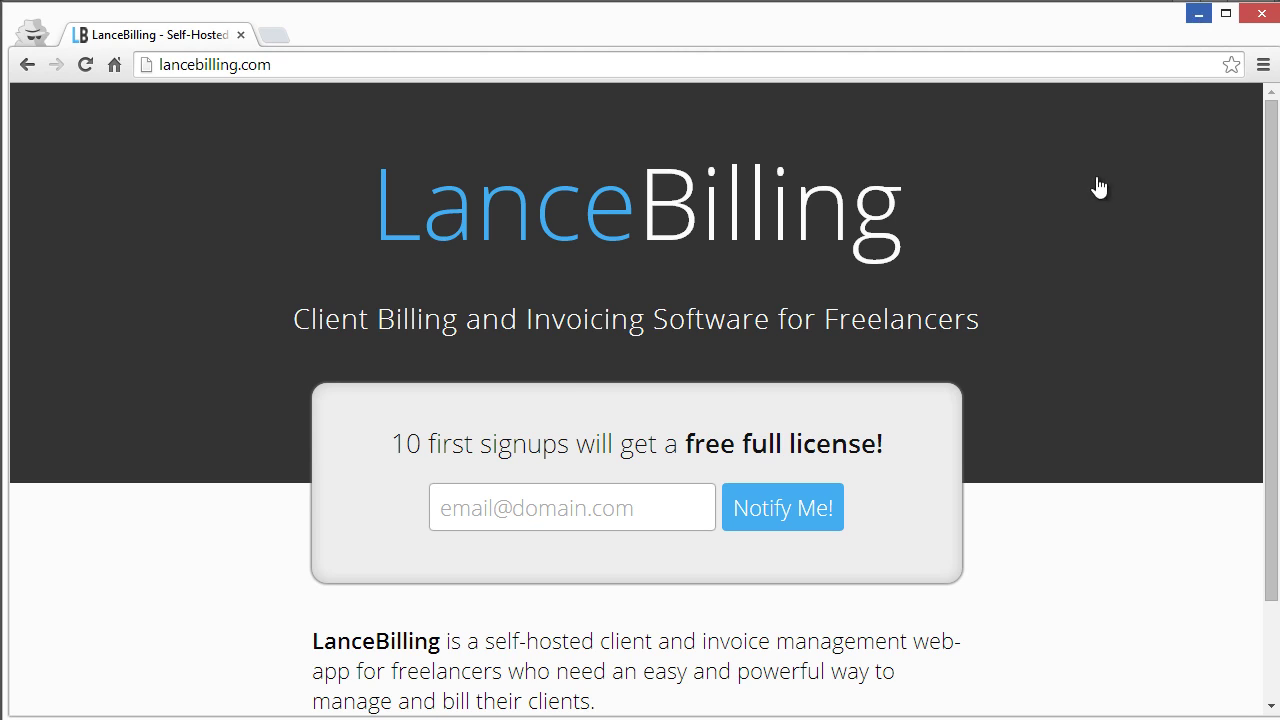
Minimize Chrome, then hide and re-show the new layers to compare with the original design.
left_click(1199, 16)
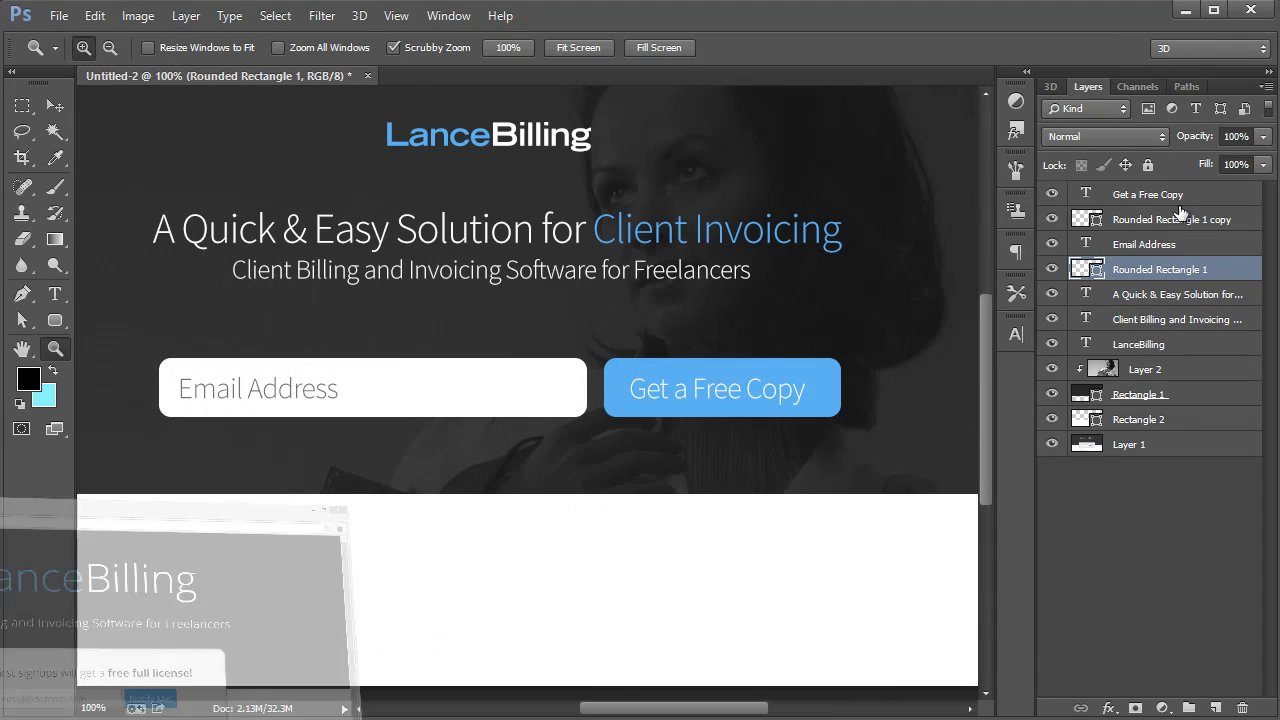
left_click_drag(660, 712, 650, 710)
left_click(52, 110)
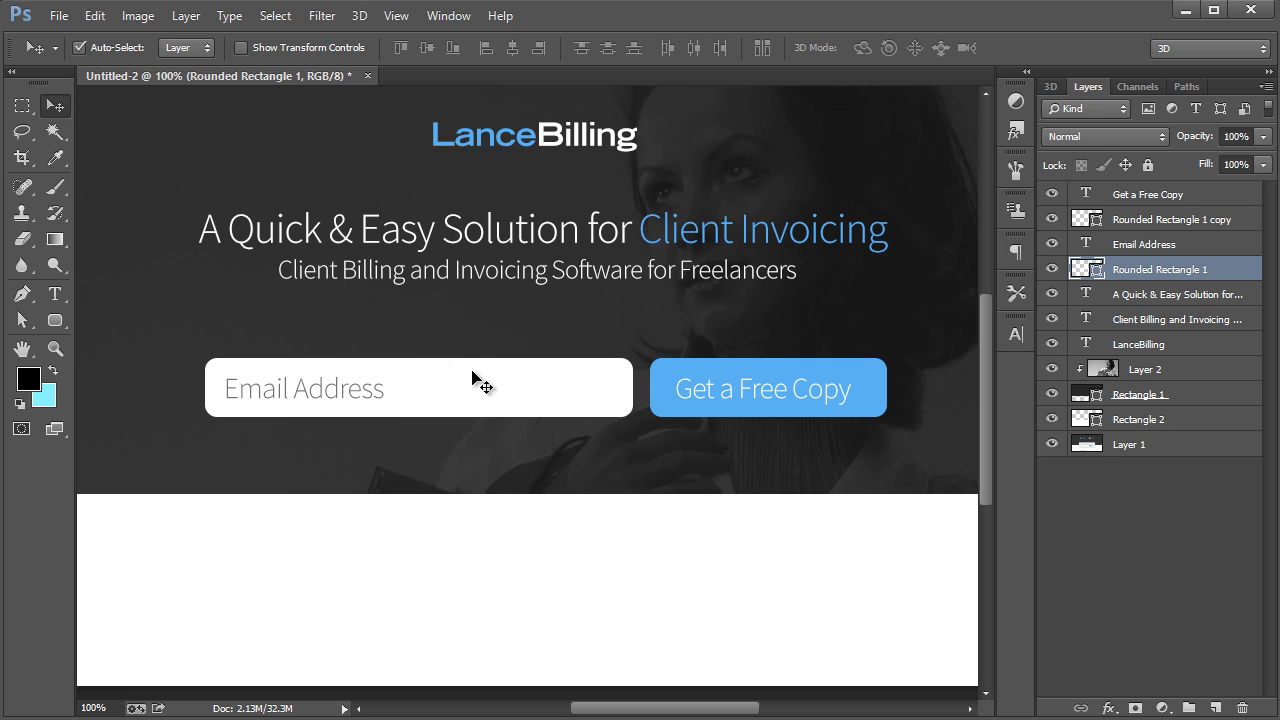
left_click_drag(1052, 424, 1056, 191)
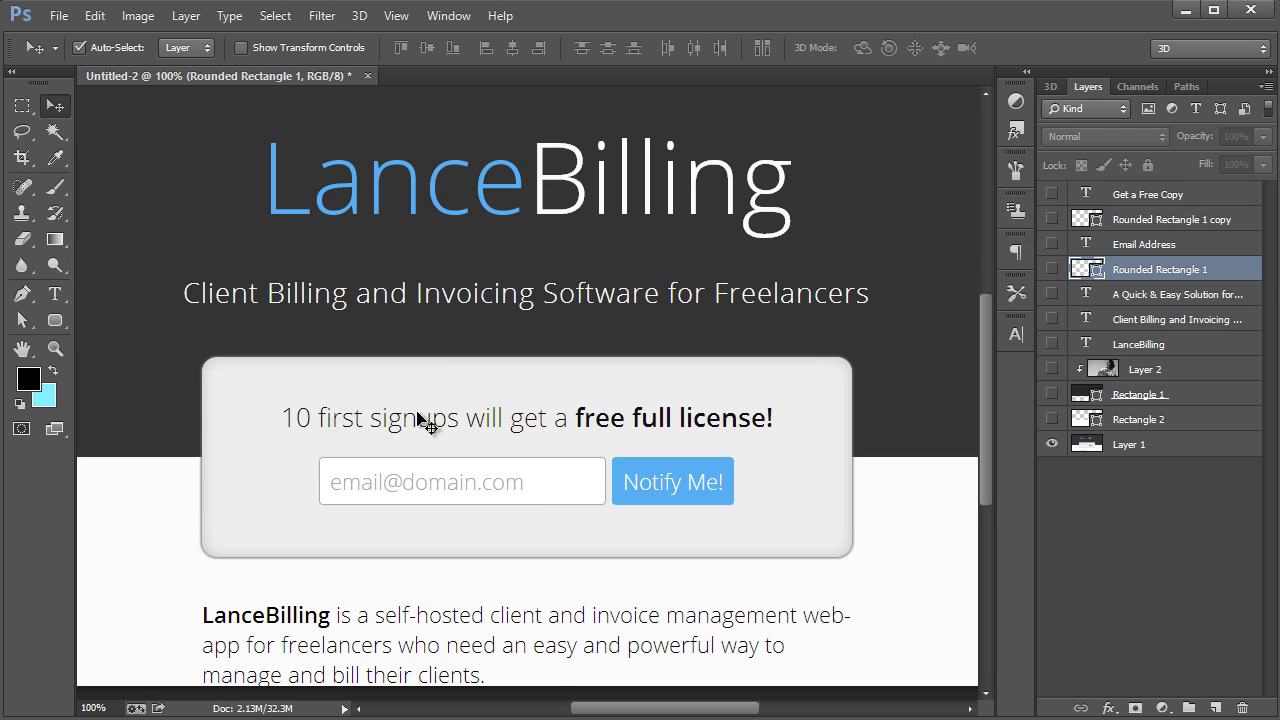
left_click_drag(1050, 194, 1051, 420)
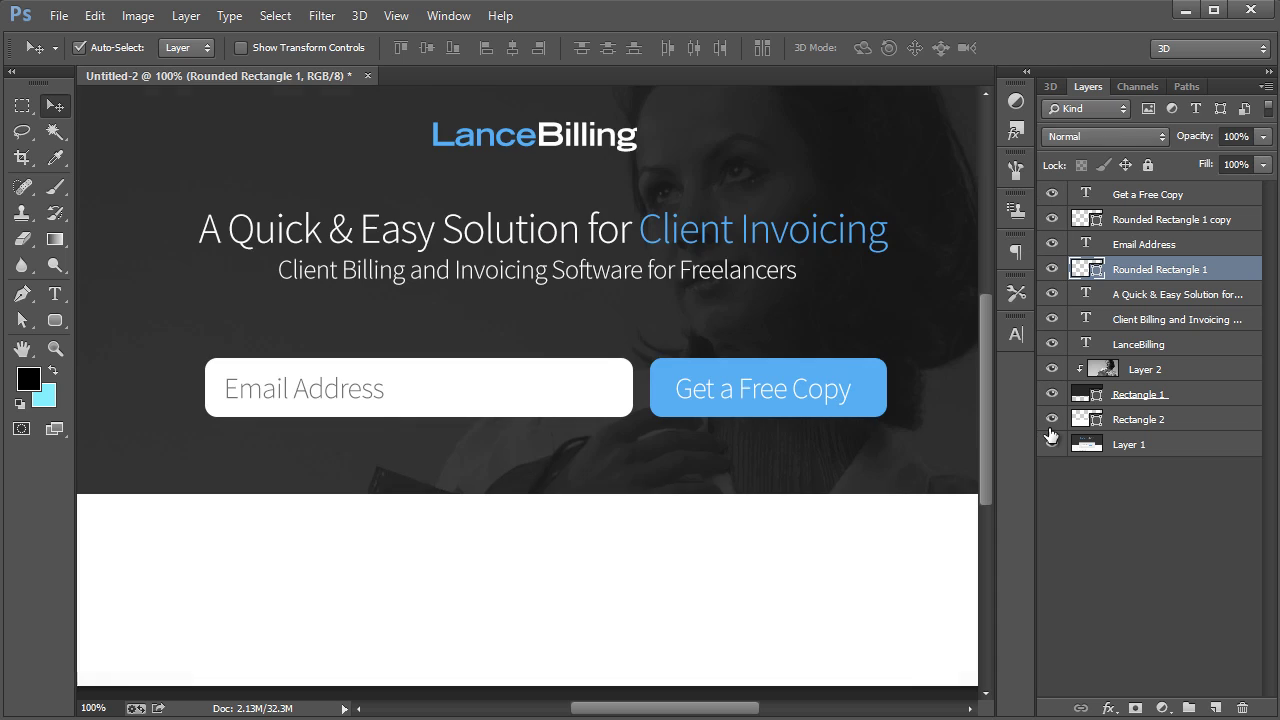
Stretch the dark header rectangle (Rectangle 1) down to 122.99% height and apply the transform.
left_click(698, 488)
left_click(1150, 396)
key("ctrl+t")
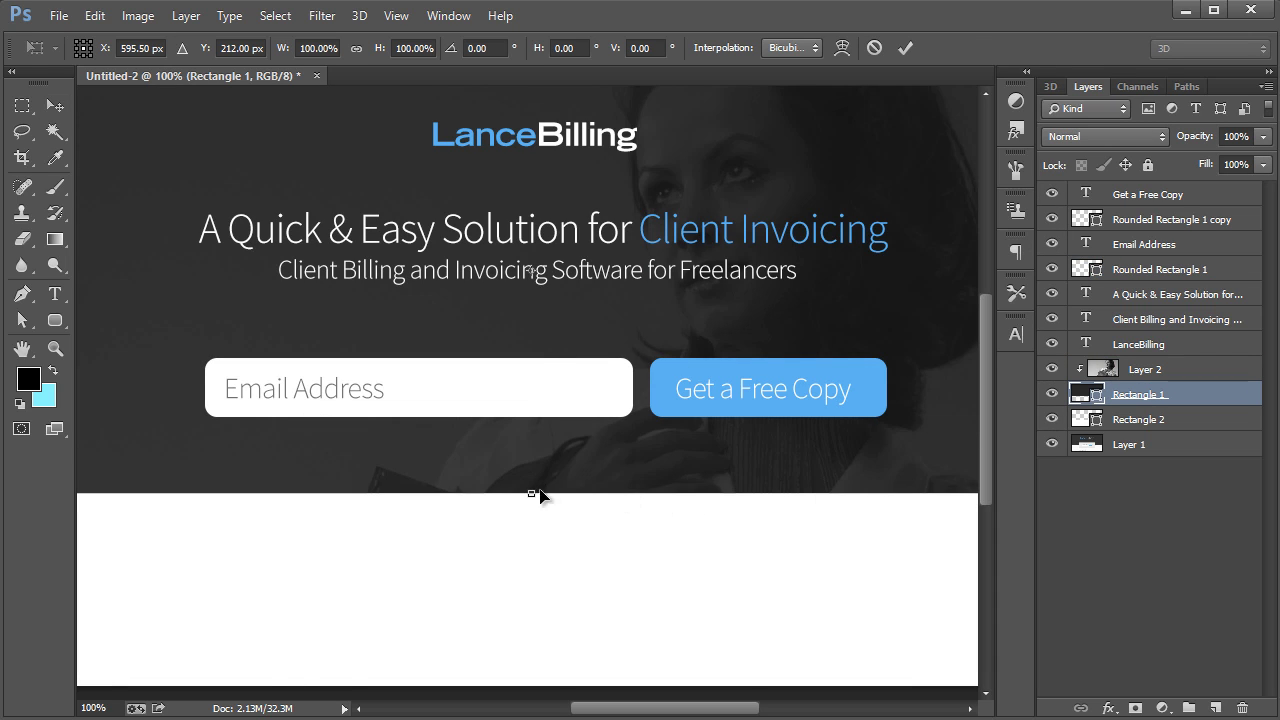
left_click_drag(540, 514, 538, 595)
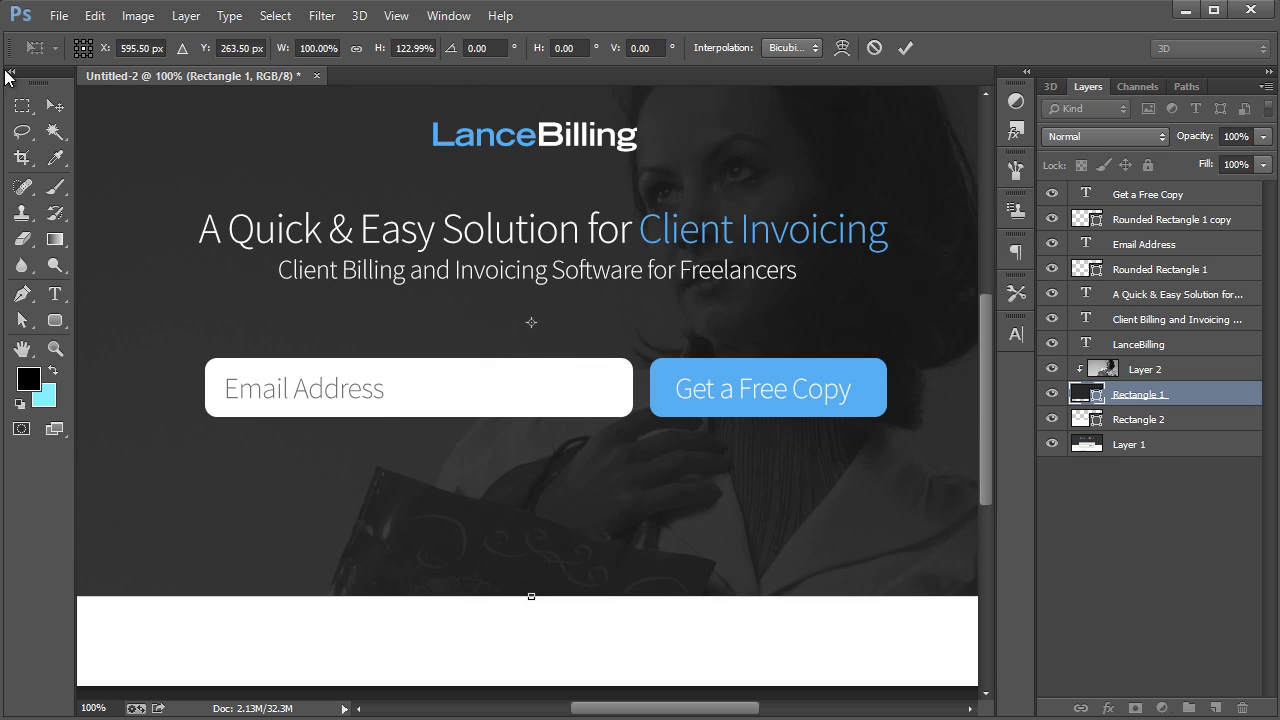
left_click(55, 105)
left_click(420, 121)
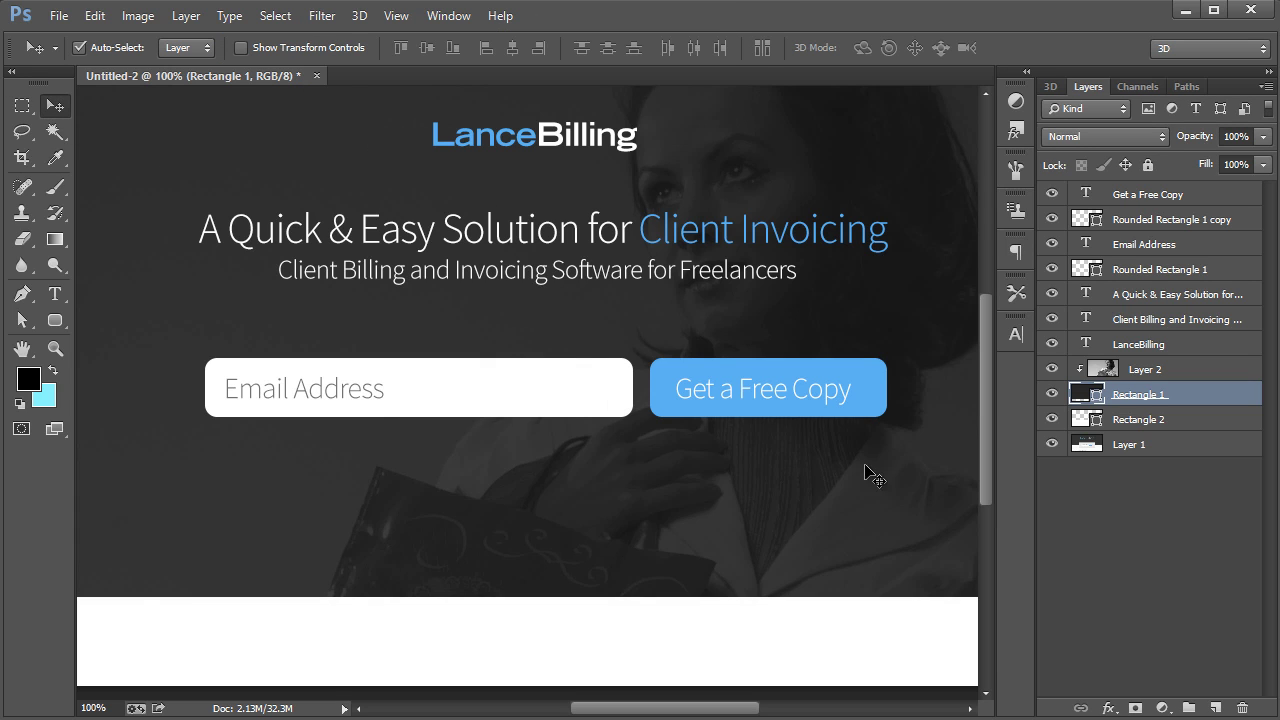
Duplicate the subtitle layer and move the copy below the email form.
left_click(55, 293)
left_click(327, 270)
left_click(55, 105)
key("ctrl+alt+j")
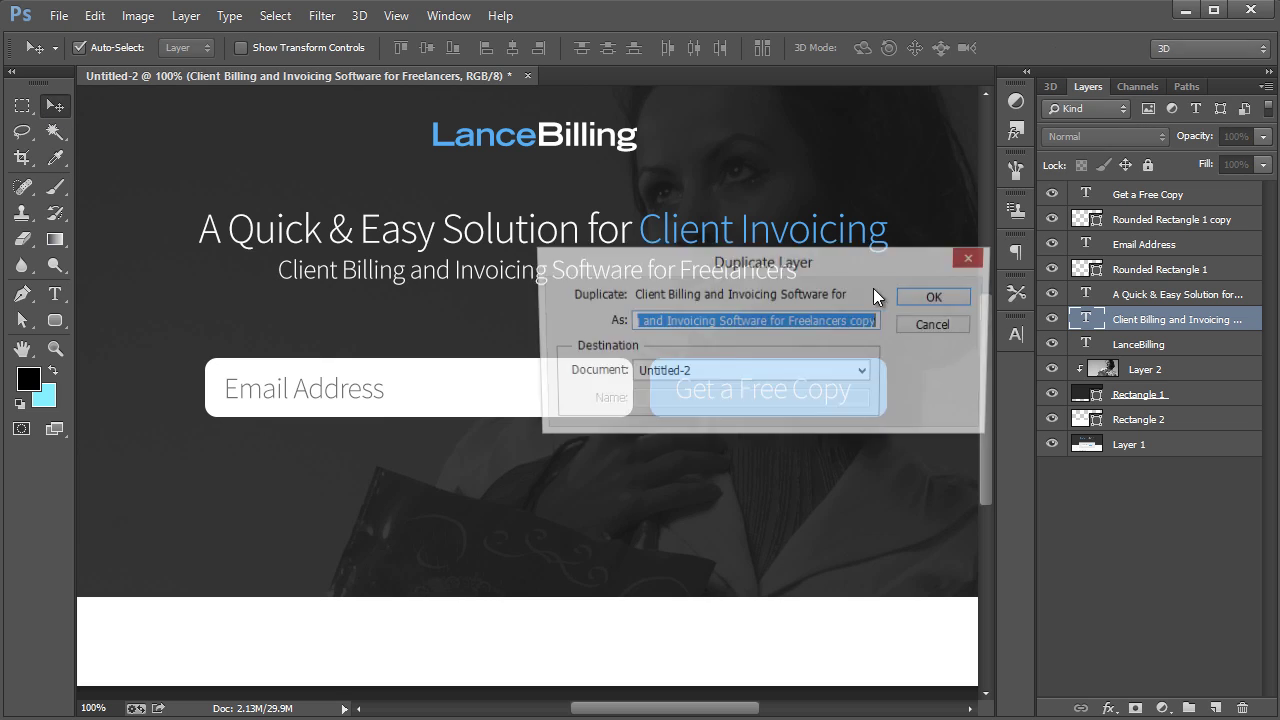
key("Return")
left_click_drag(548, 271, 548, 458)
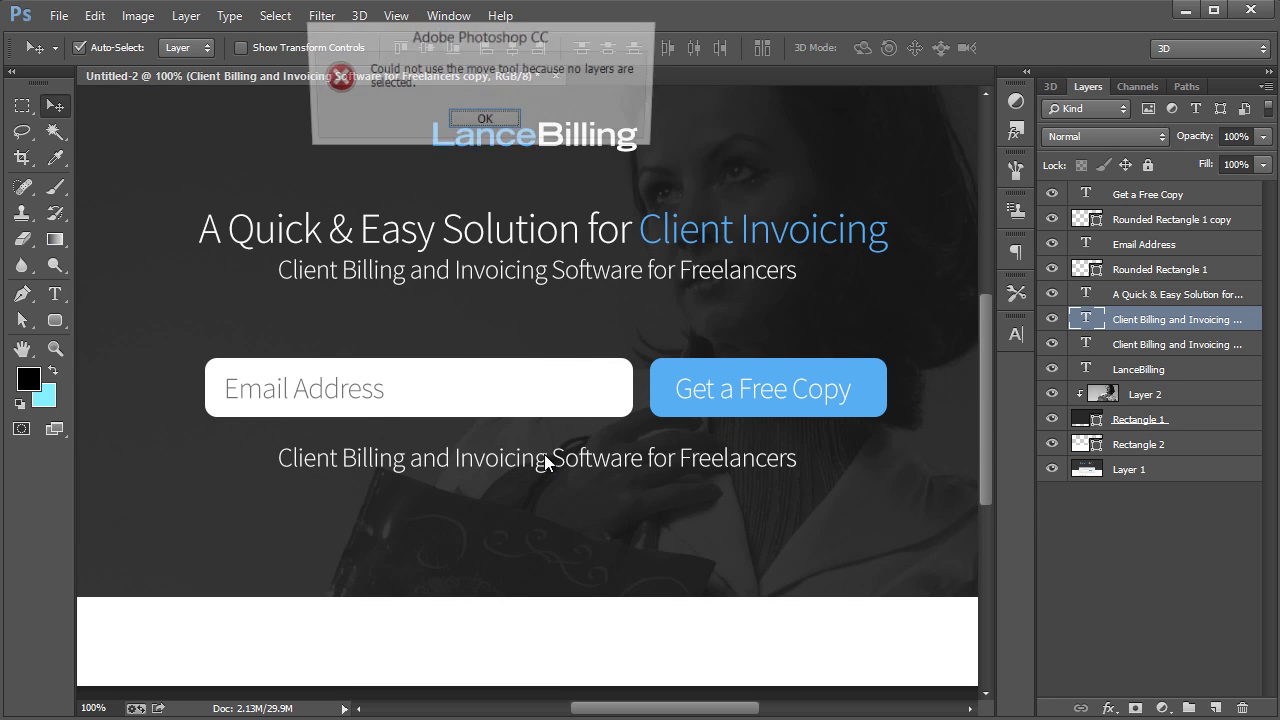
key("Return")
Retype the copy as '(Be one of the first 10 signups to get a free copy!)'.
key("t")
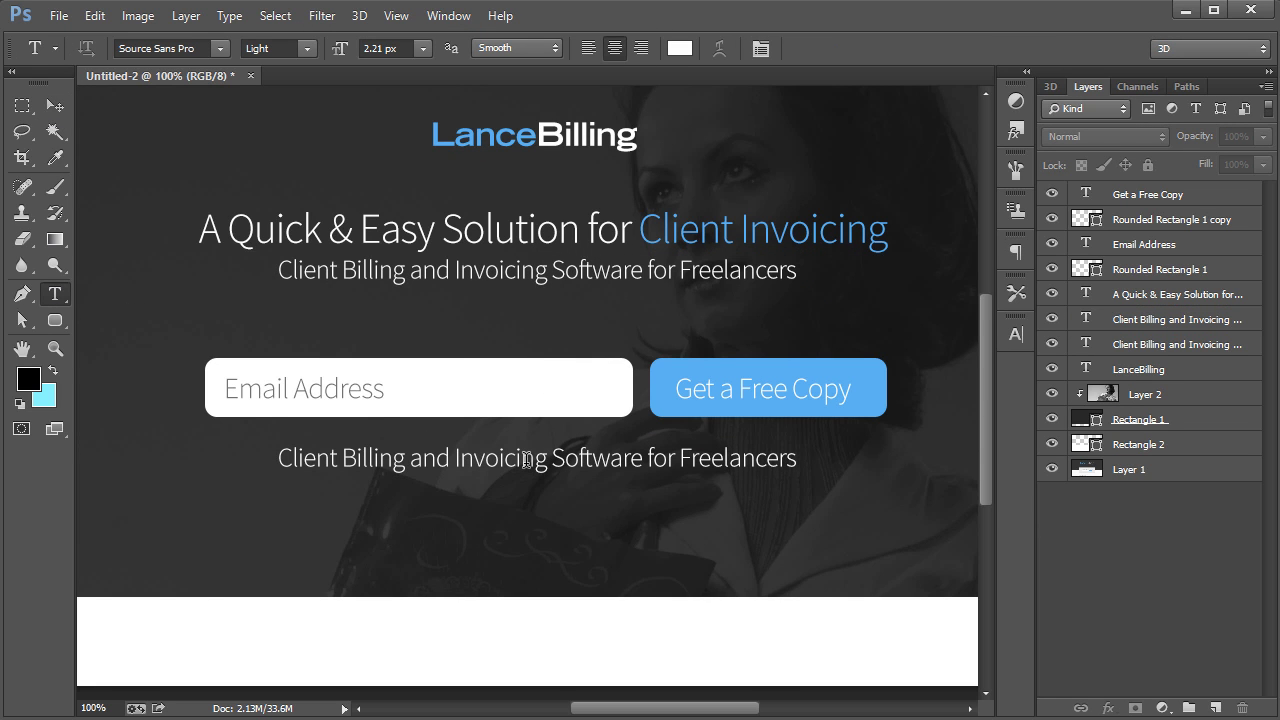
left_click(526, 460)
key("ctrl+a")
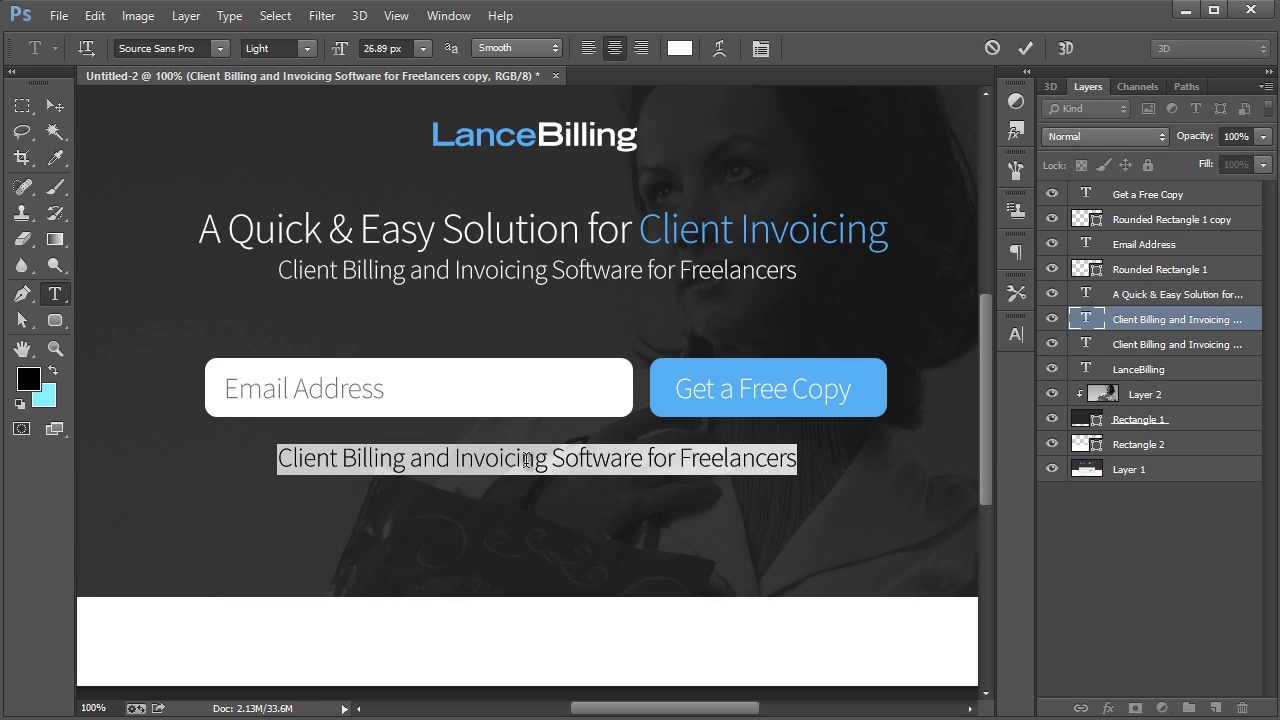
key("BackSpace")
type("(Be one ")
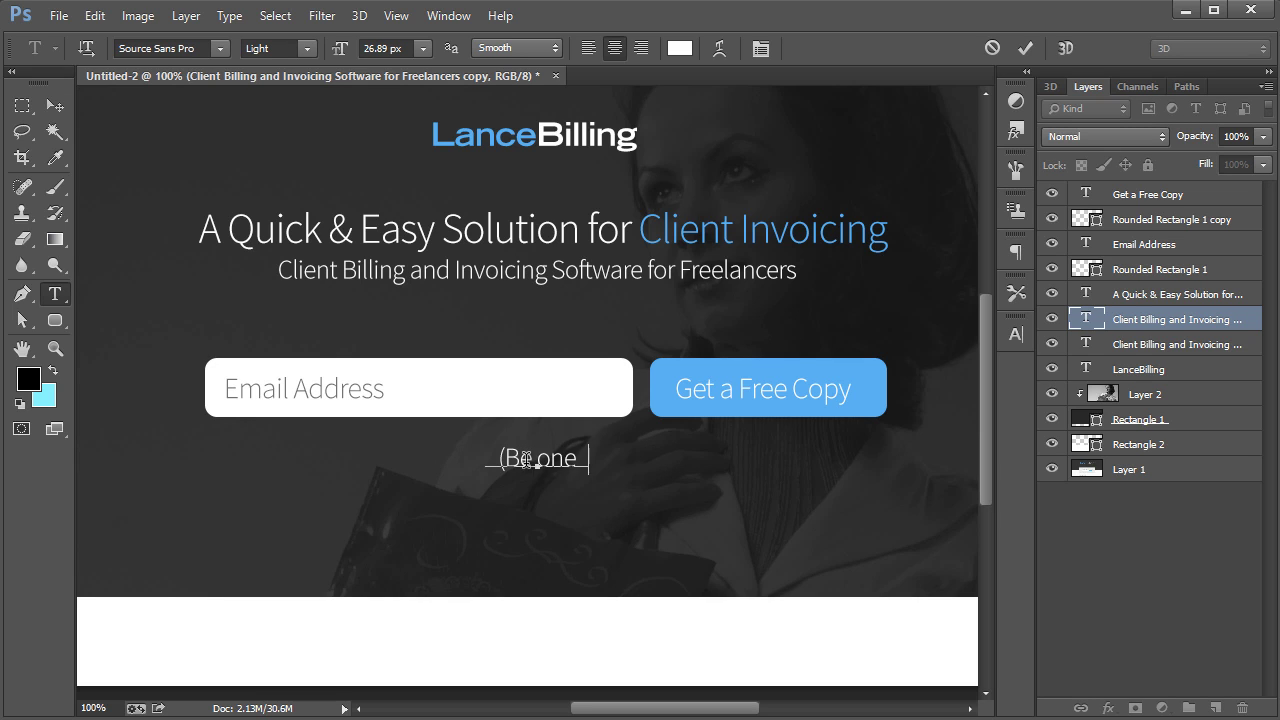
type("of the first 10 signups")
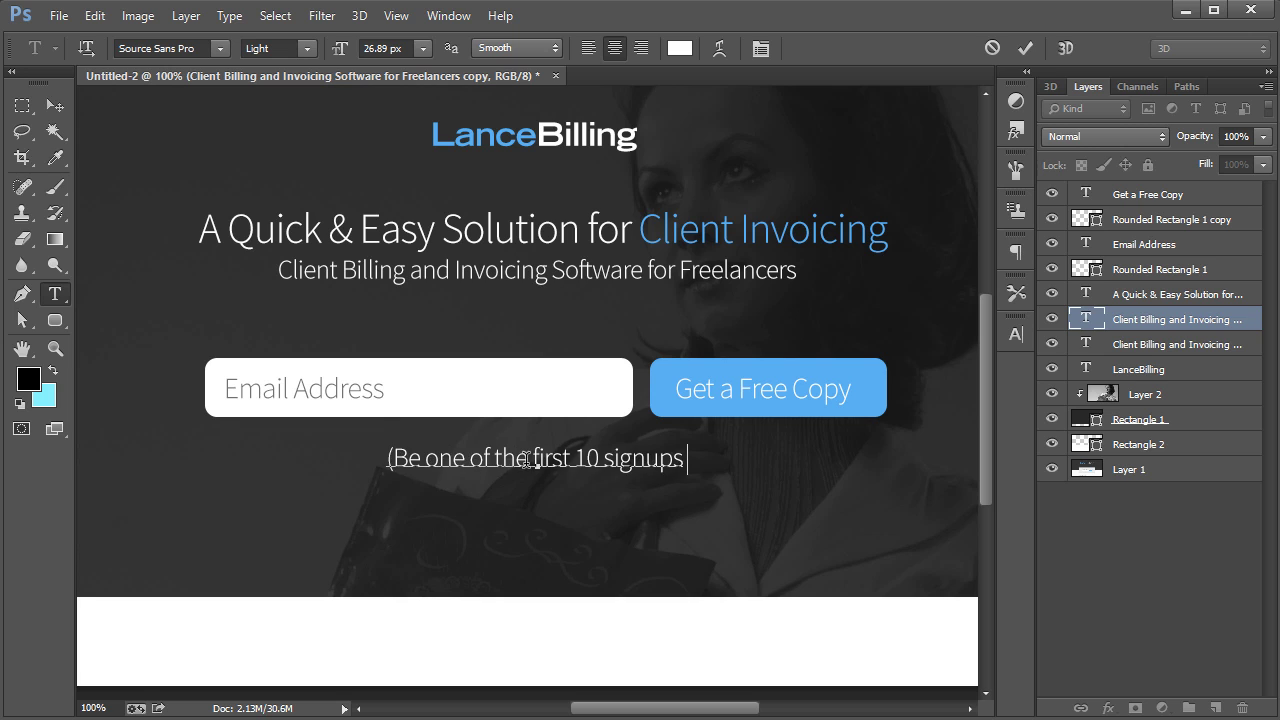
type(" to get a free copy!)")
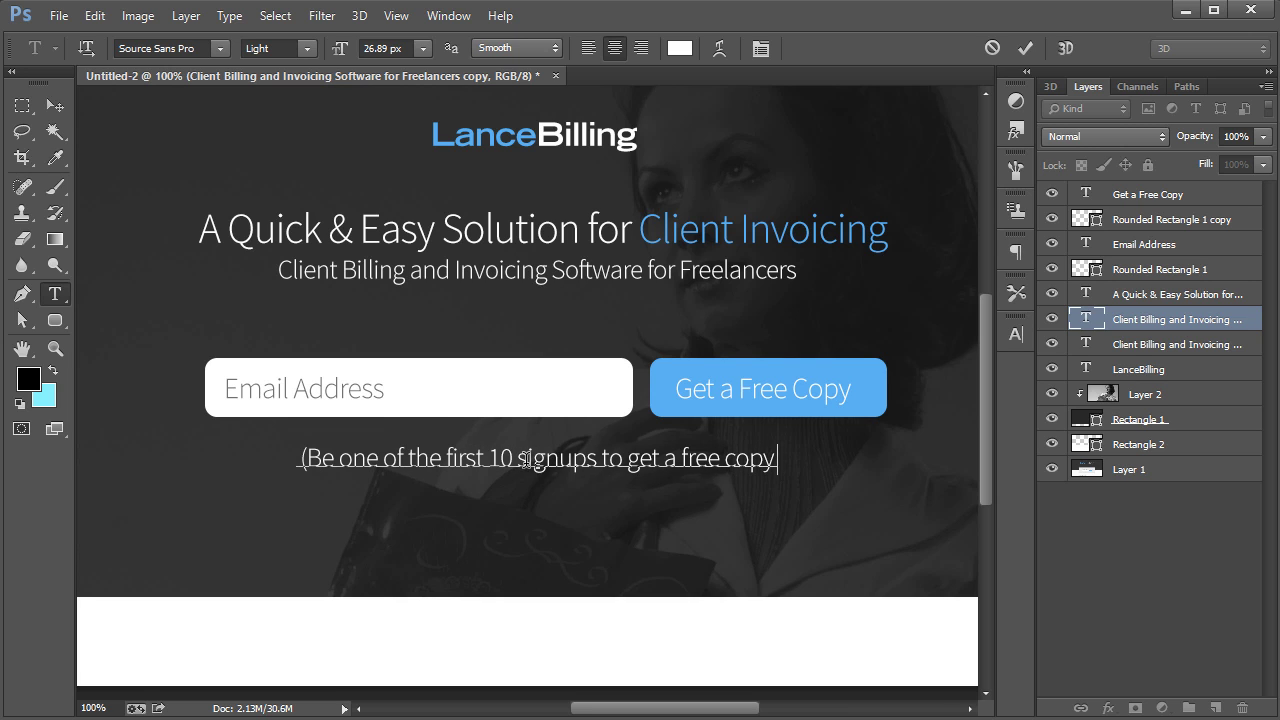
left_click(55, 105)
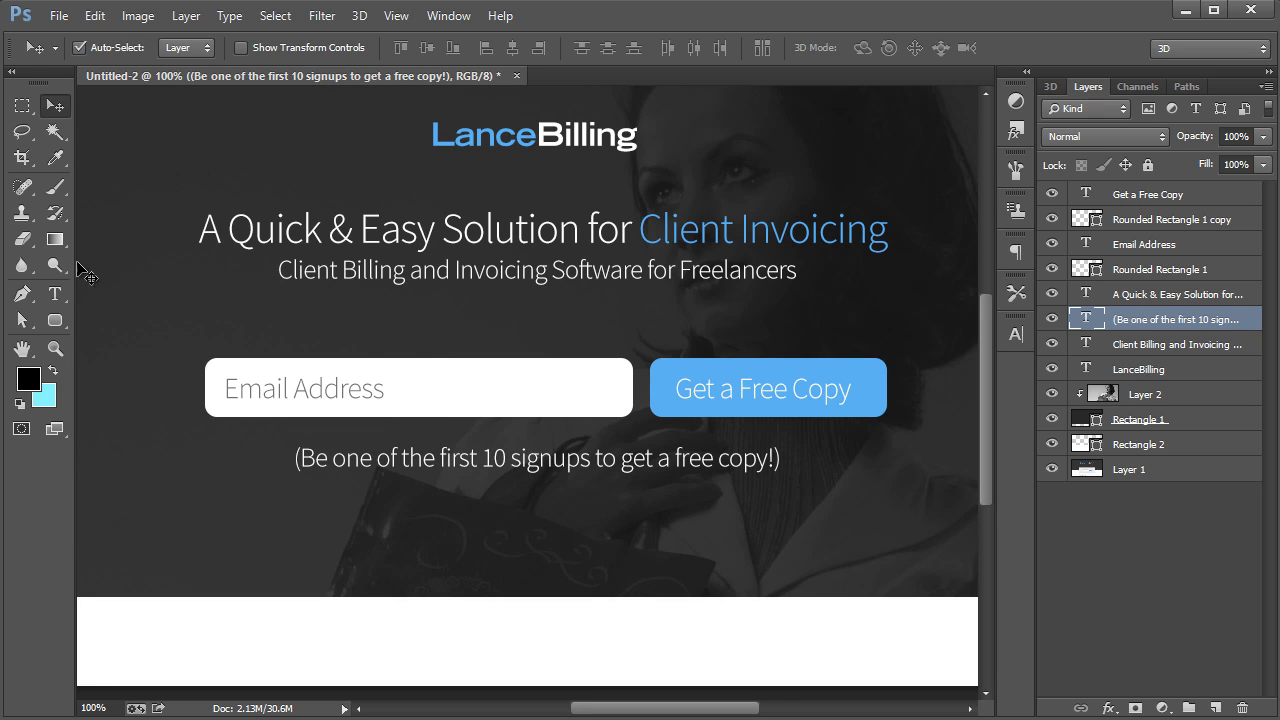
Set the signup note's font size to 18 px and nudge it lower.
left_click(55, 293)
double_click(387, 47)
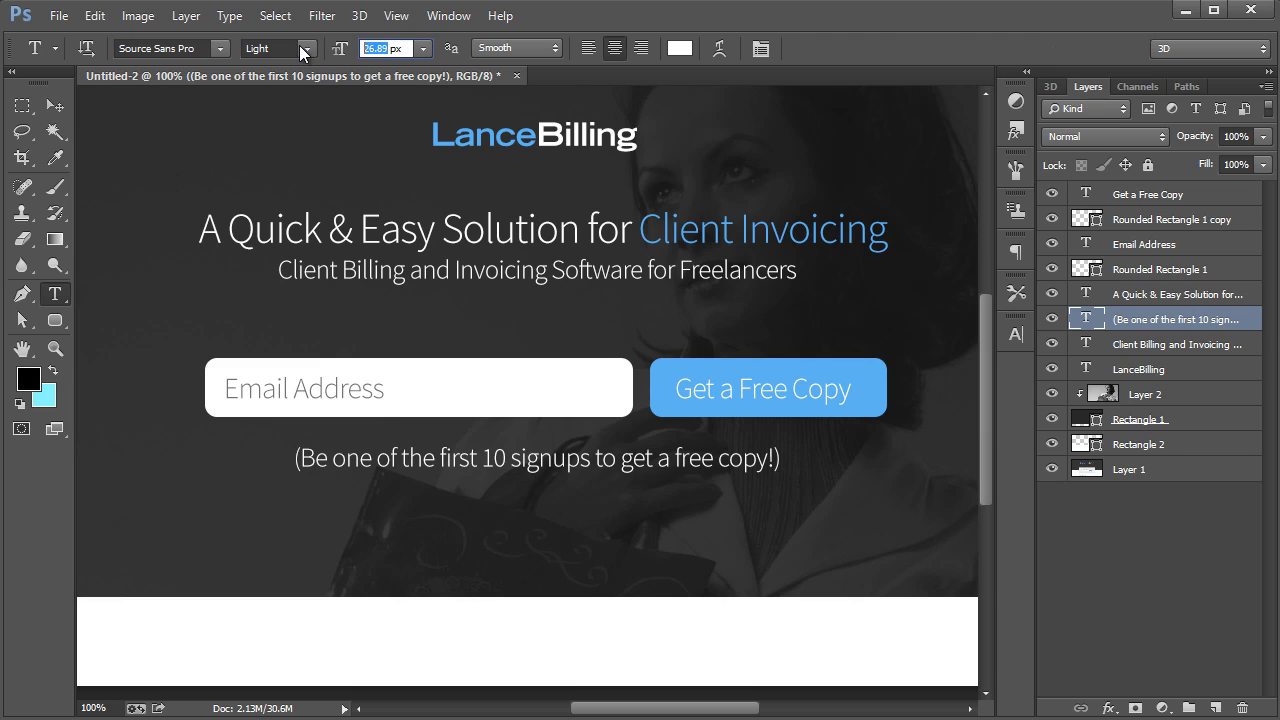
type("18")
key("Return")
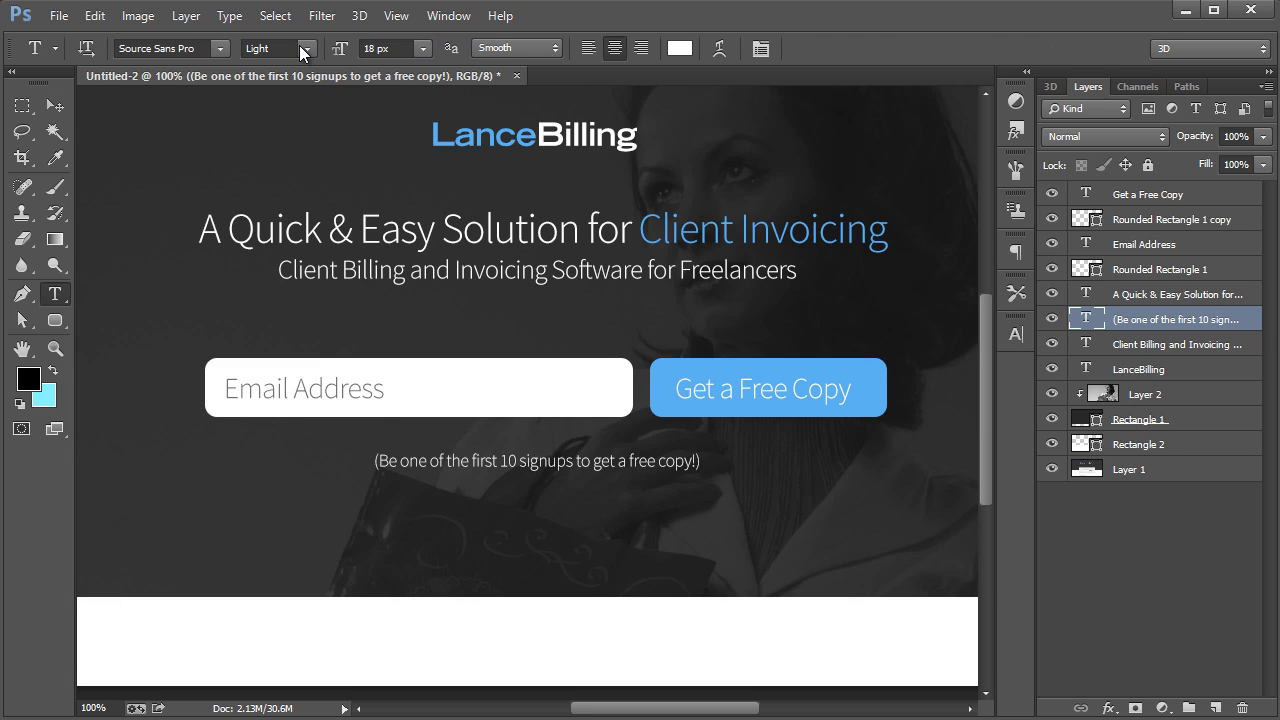
left_click(55, 105)
left_click_drag(606, 470, 607, 524)
left_click(414, 397)
Select the email field, 'Get a Free Copy' text and button, and move them slightly down.
left_click(560, 395, "shift")
left_click(672, 386, "shift")
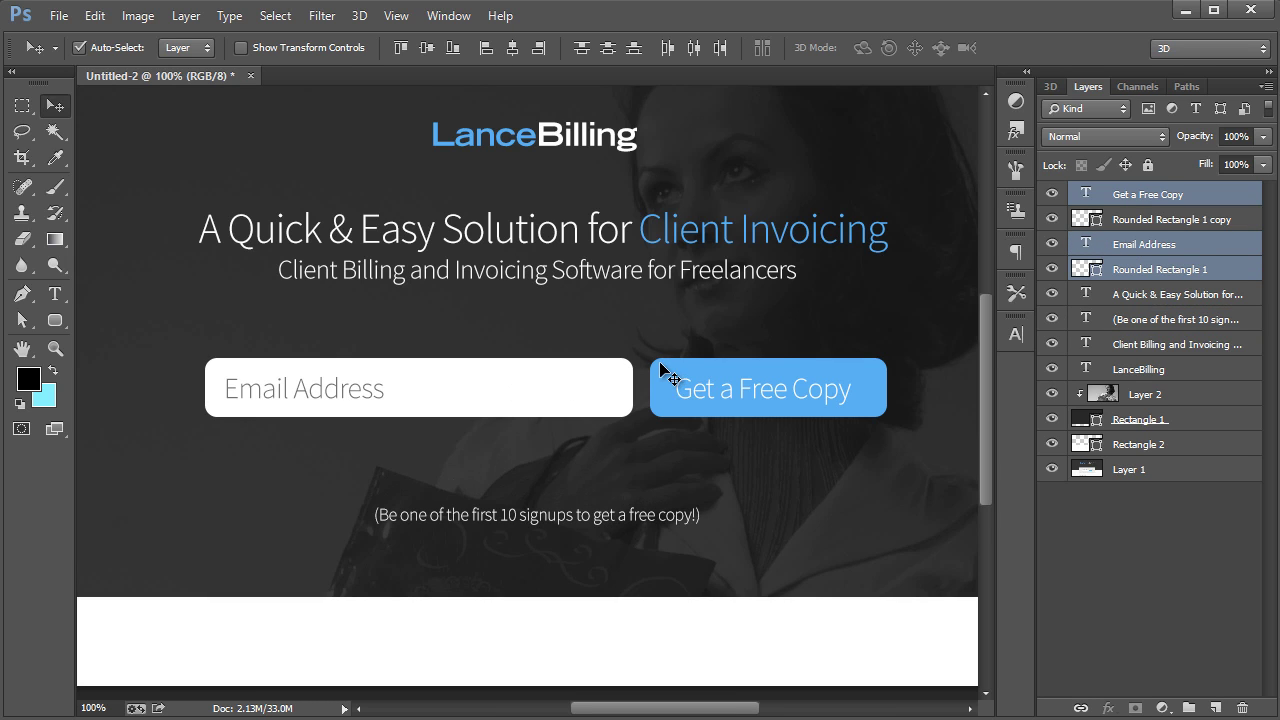
left_click(712, 388, "shift")
left_click_drag(712, 388, 712, 397)
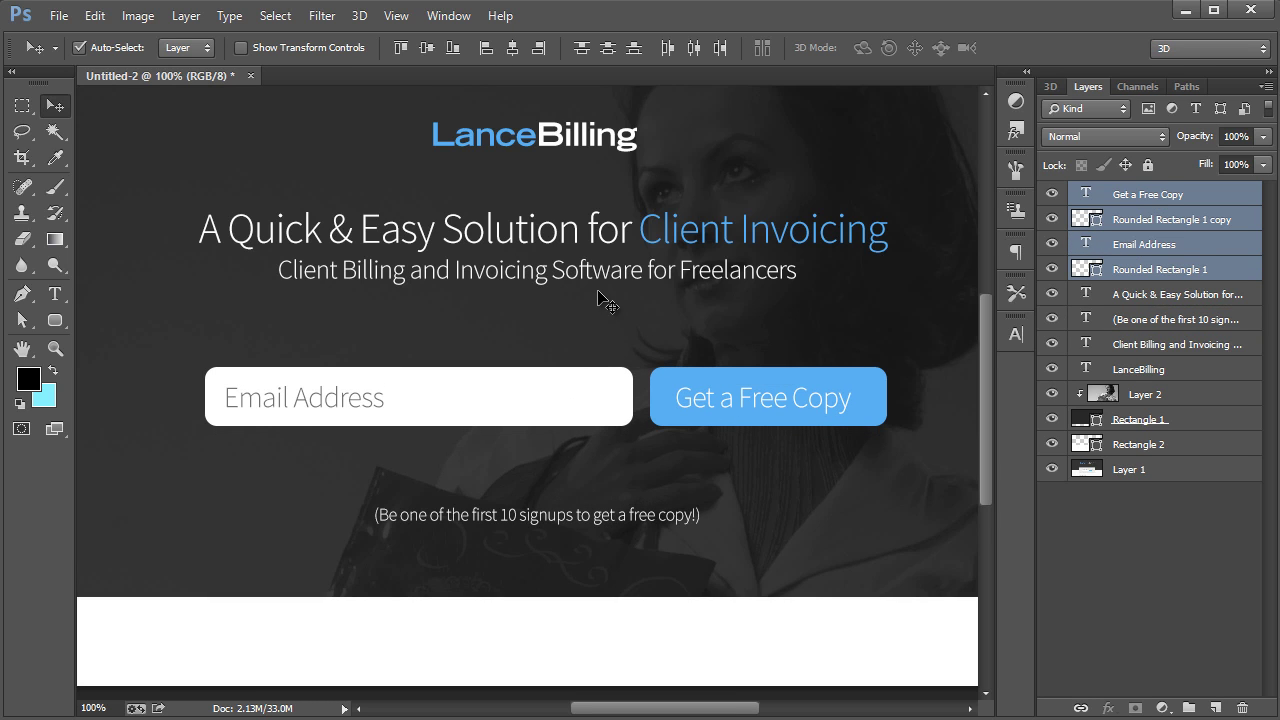
Nudge the subtitle lower, scale it to 94.23%, and zoom out to view the page.
left_click_drag(598, 273, 599, 277)
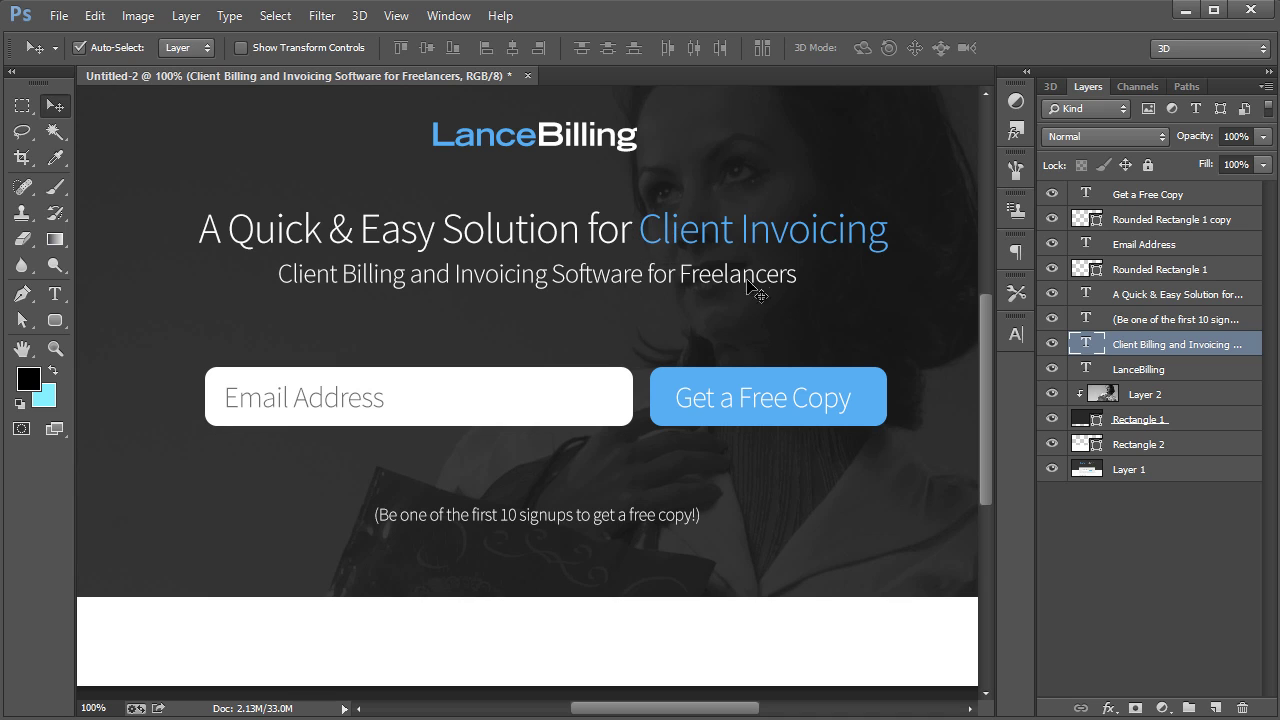
key("ctrl+t")
left_click_drag(797, 252, 782, 262)
left_click(55, 105)
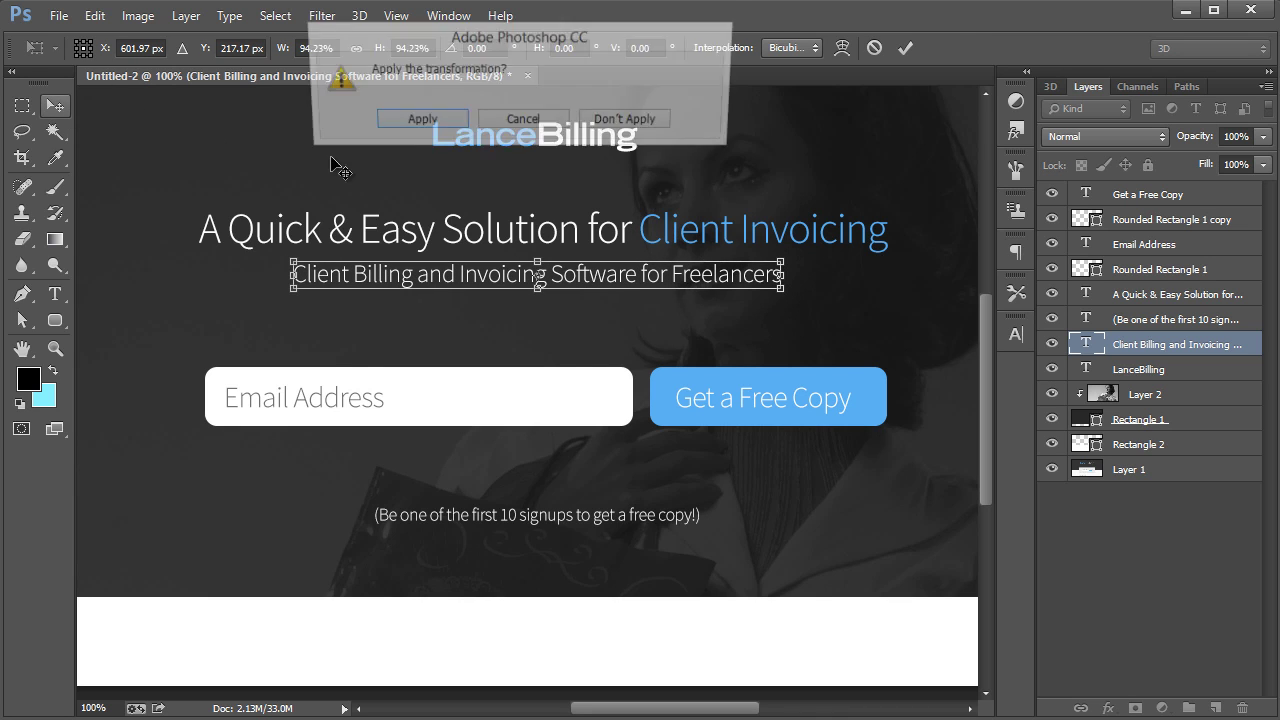
key("Return")
left_click(55, 347)
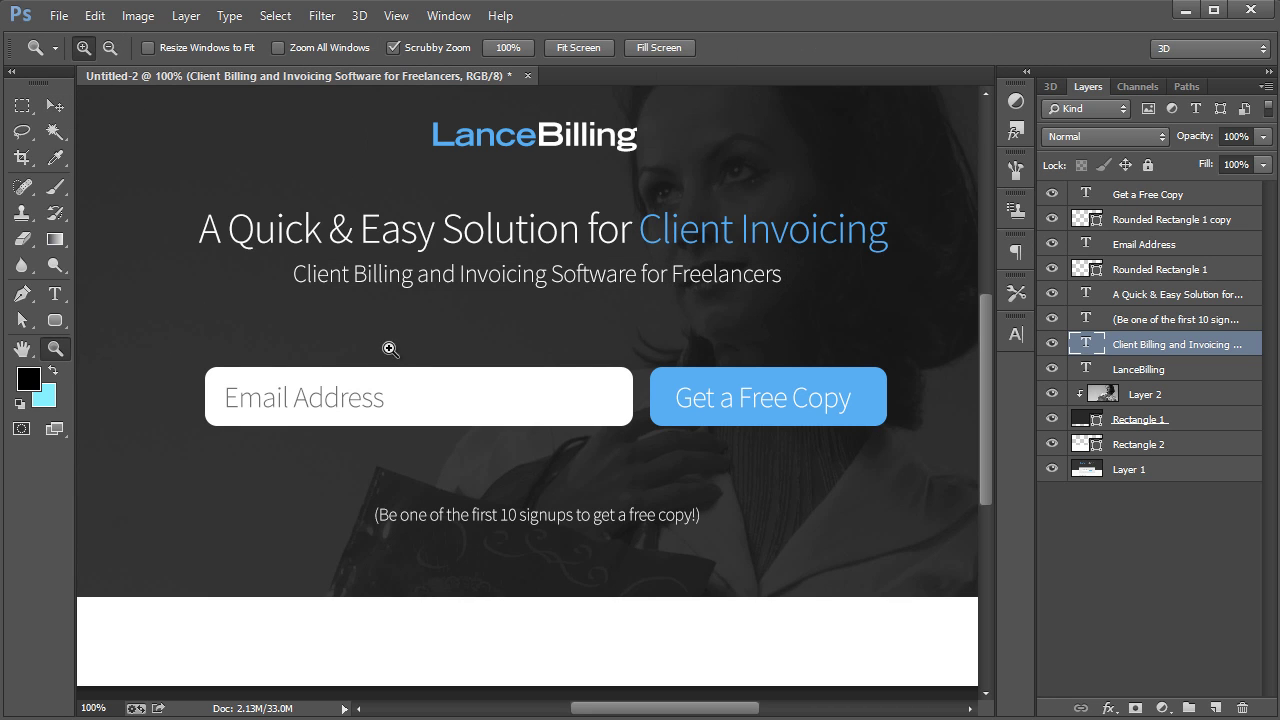
right_click(389, 347)
left_click(432, 480)
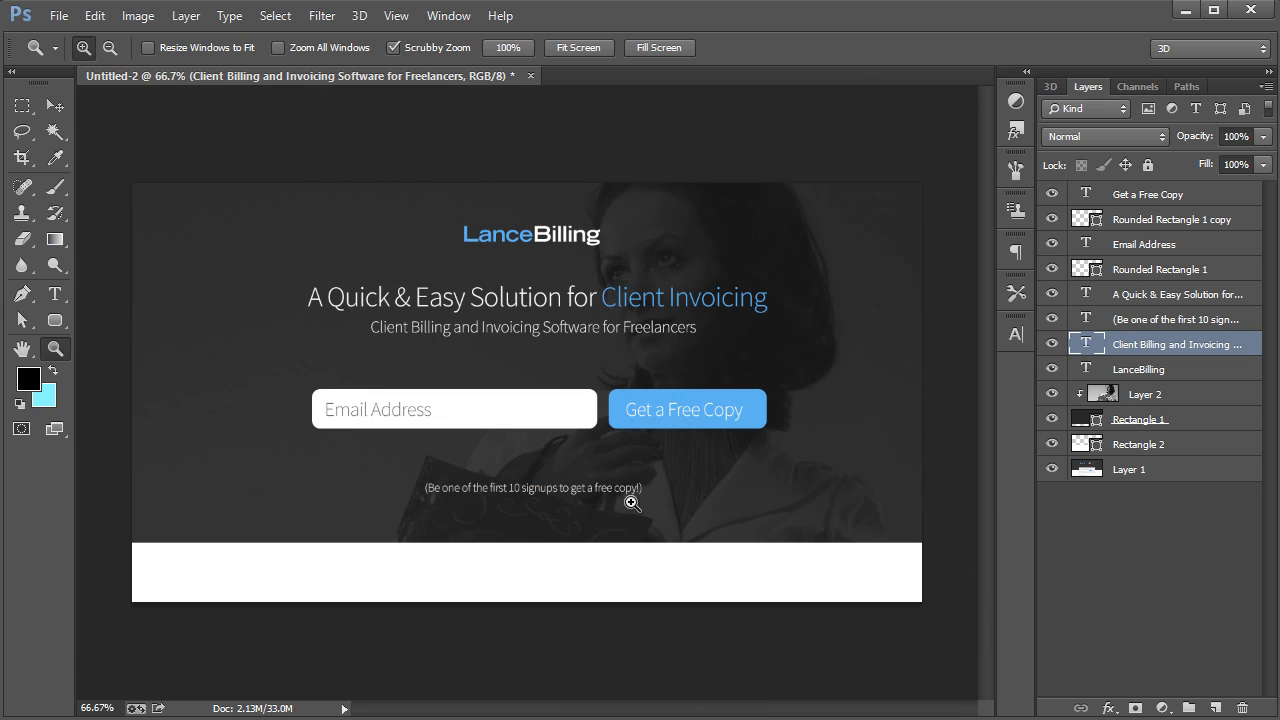
left_click(55, 106)
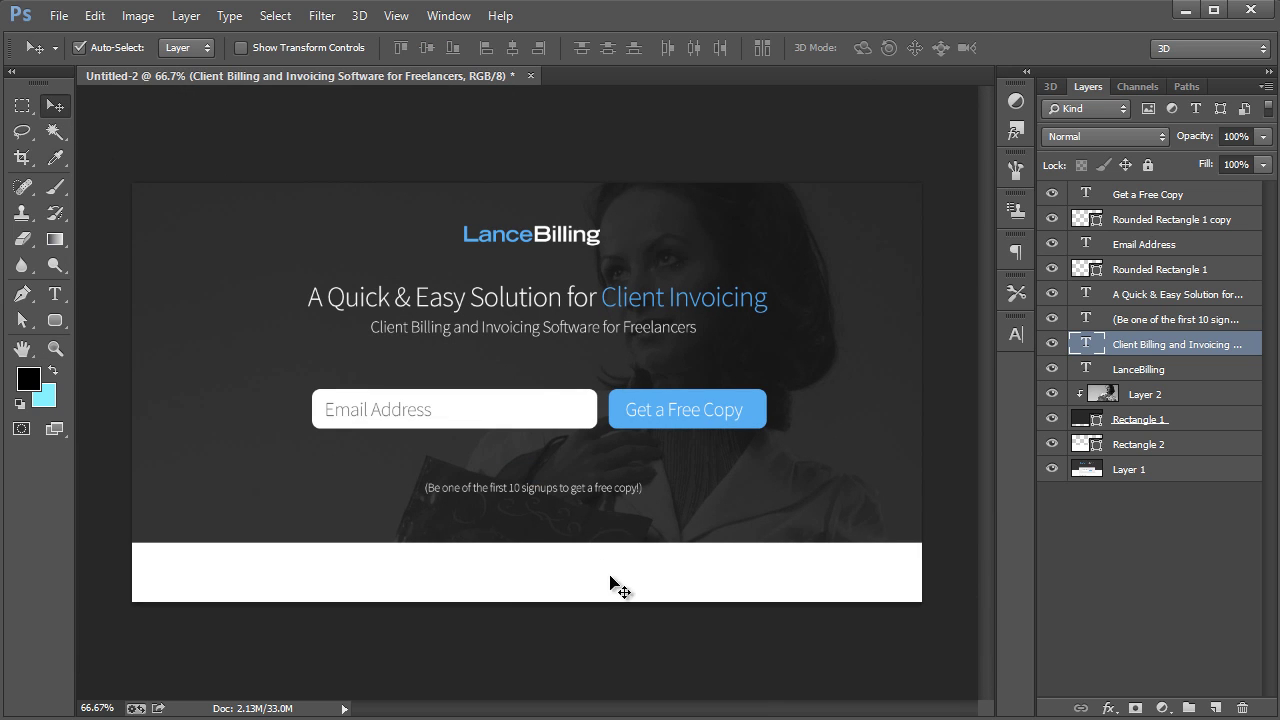
Extend the canvas downward to 900 px height, anchored at top centre.
left_click(528, 592)
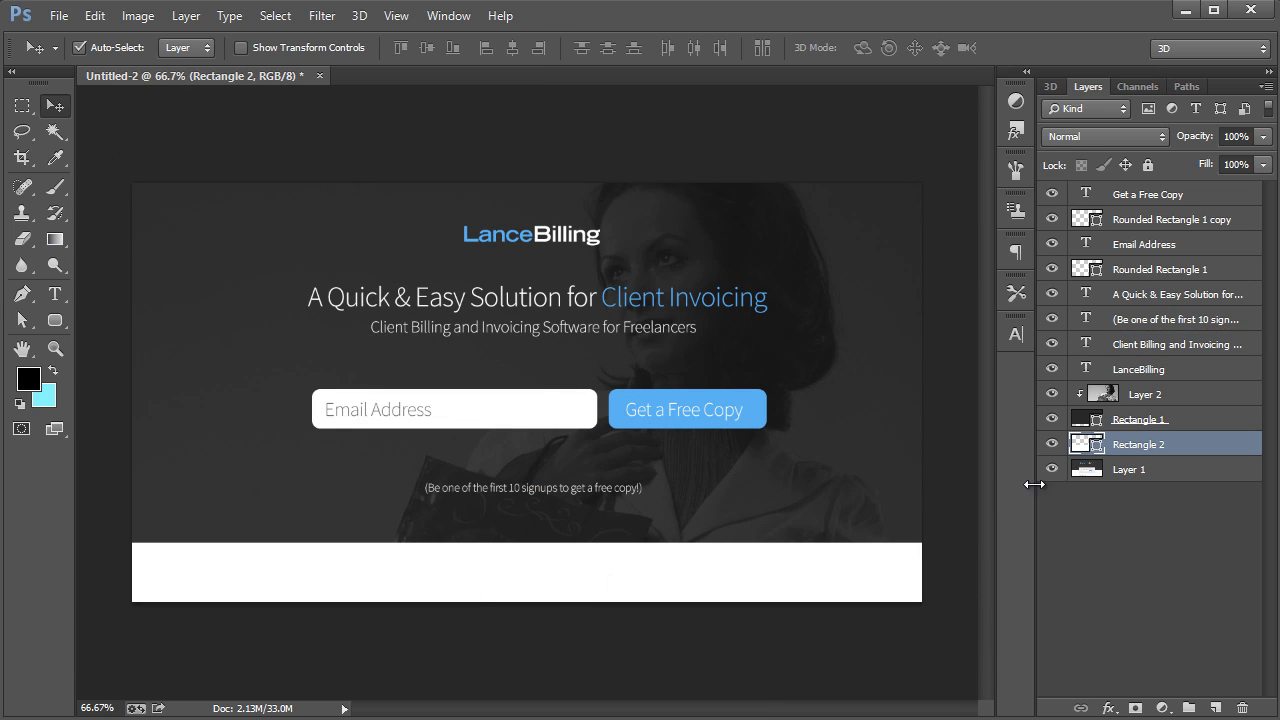
left_click(138, 16)
left_click(160, 178)
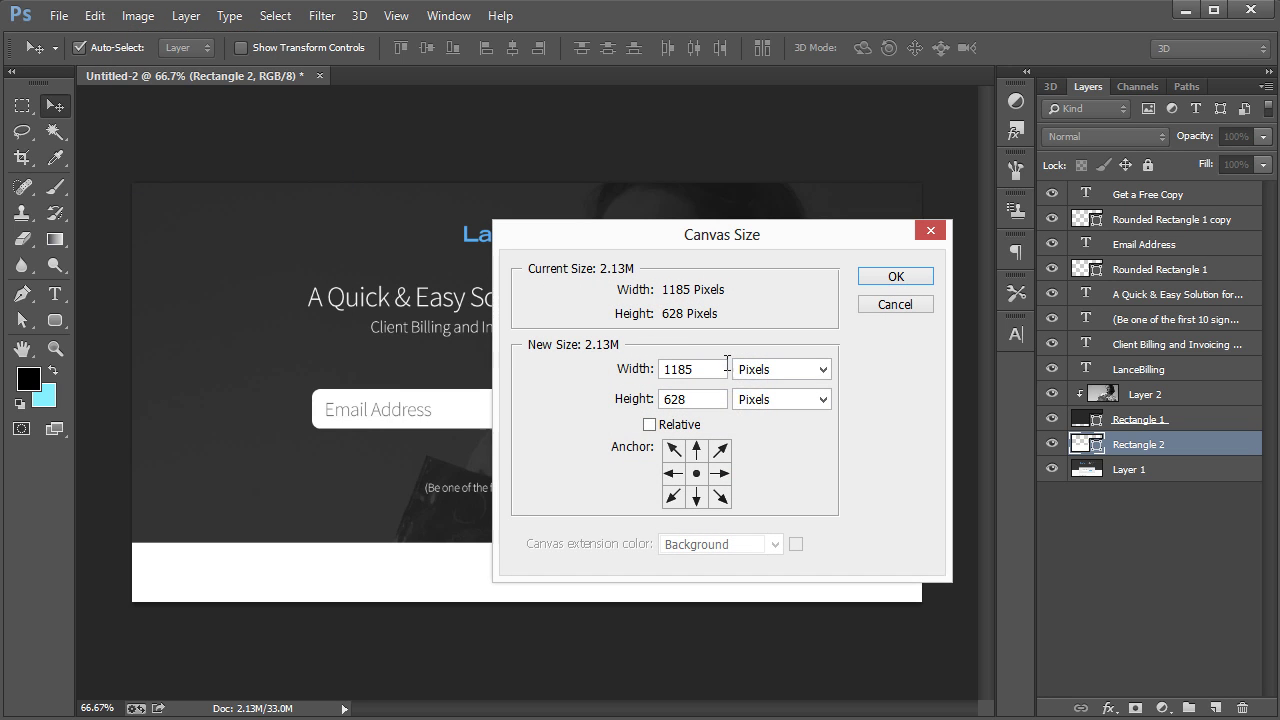
left_click(778, 369)
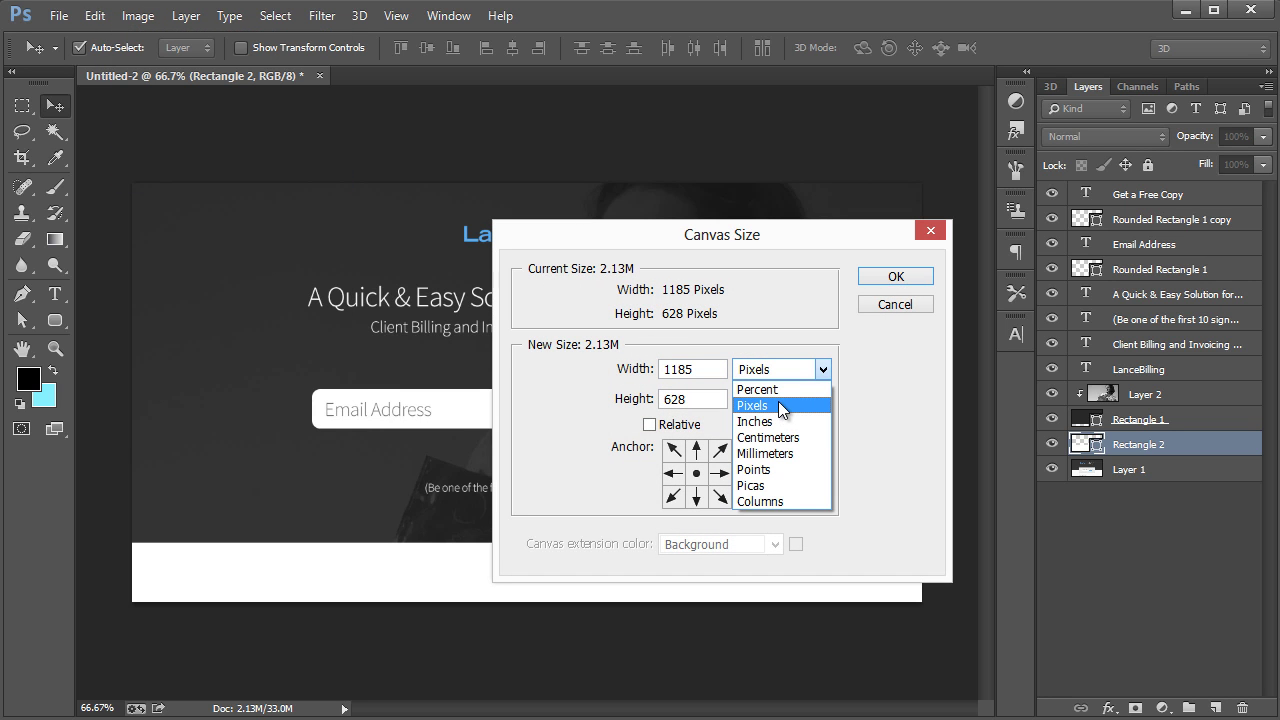
left_click(778, 405)
left_click(663, 400)
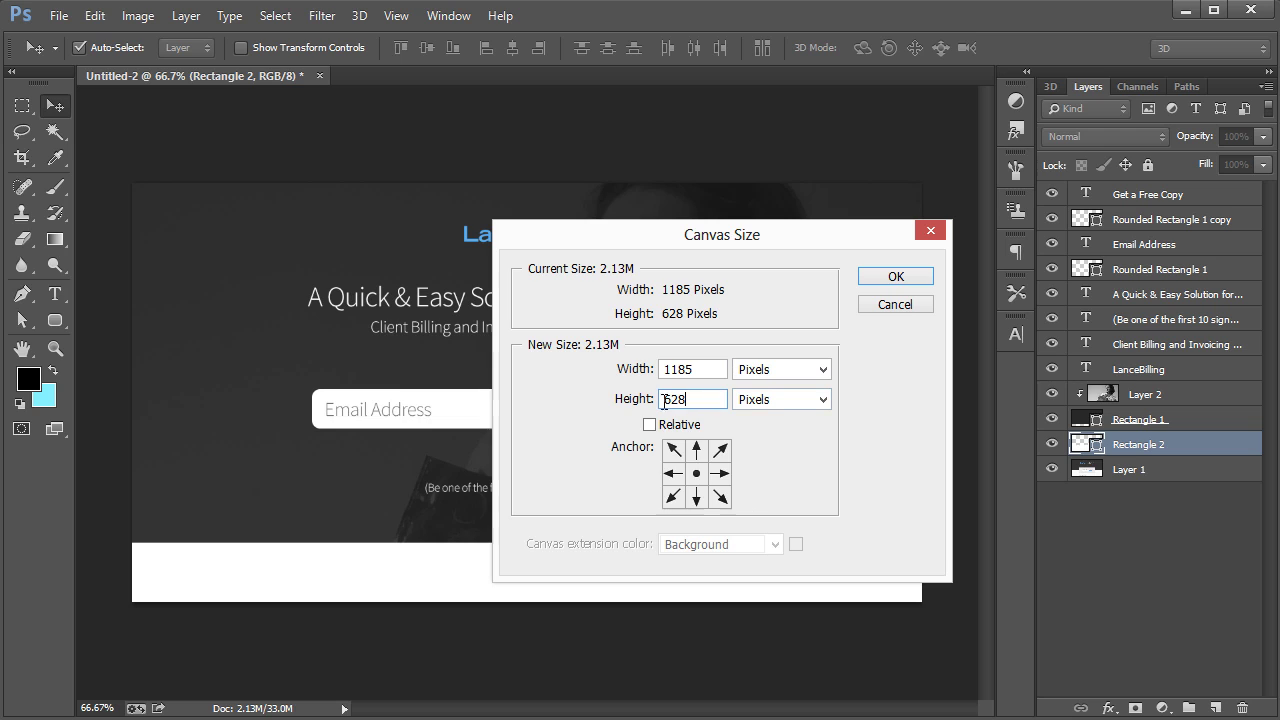
left_click(697, 450)
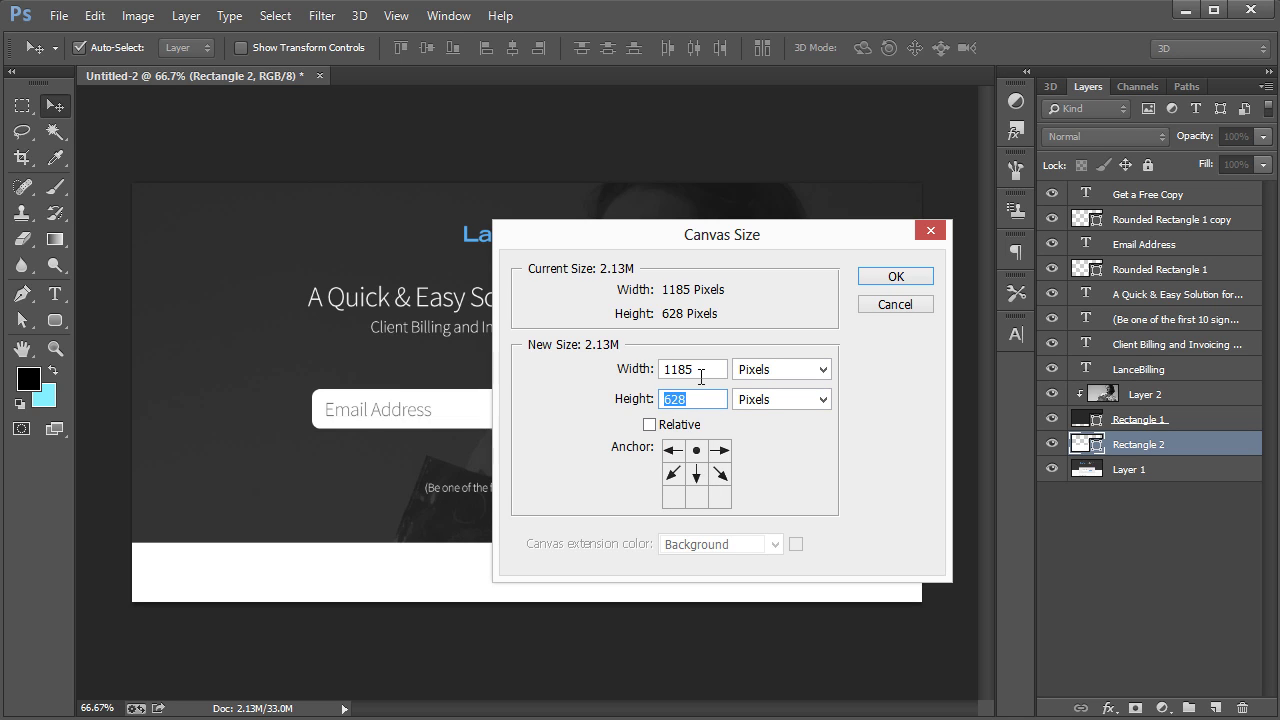
double_click(708, 399)
type("900")
key("Return")
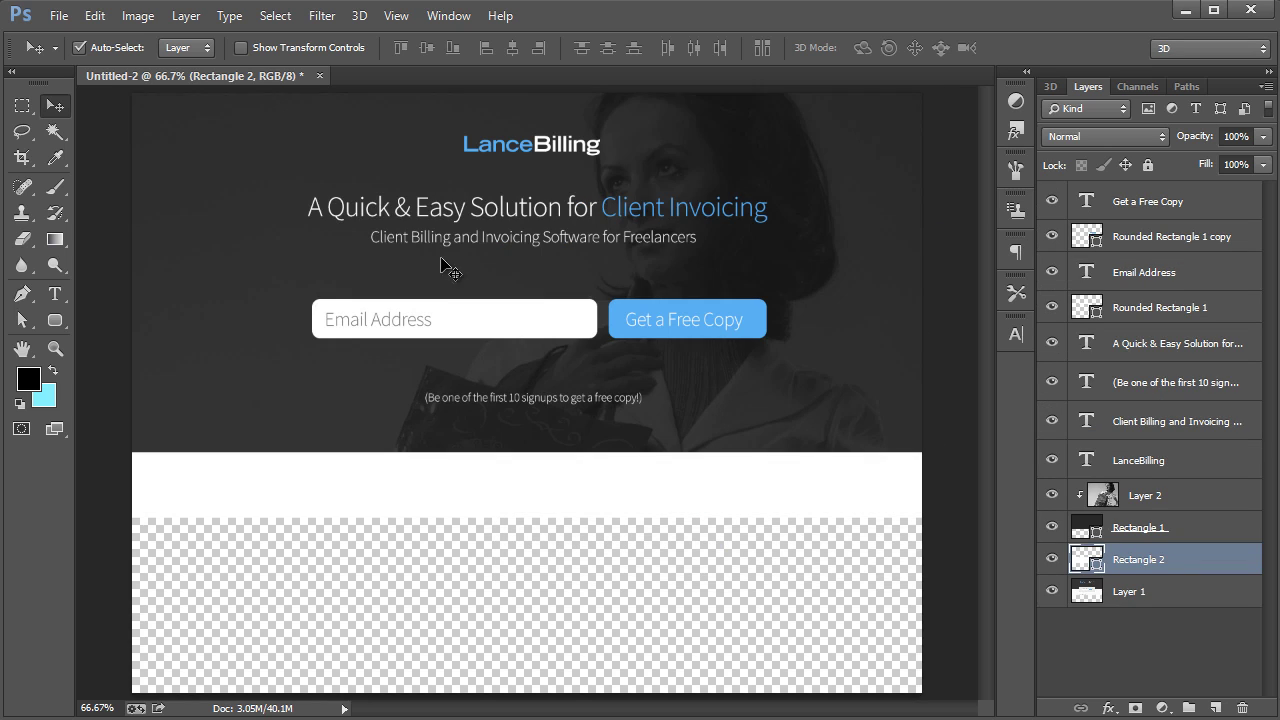
left_click(55, 157)
Sample white and fill the new transparent canvas area on the background layer.
left_click(440, 480)
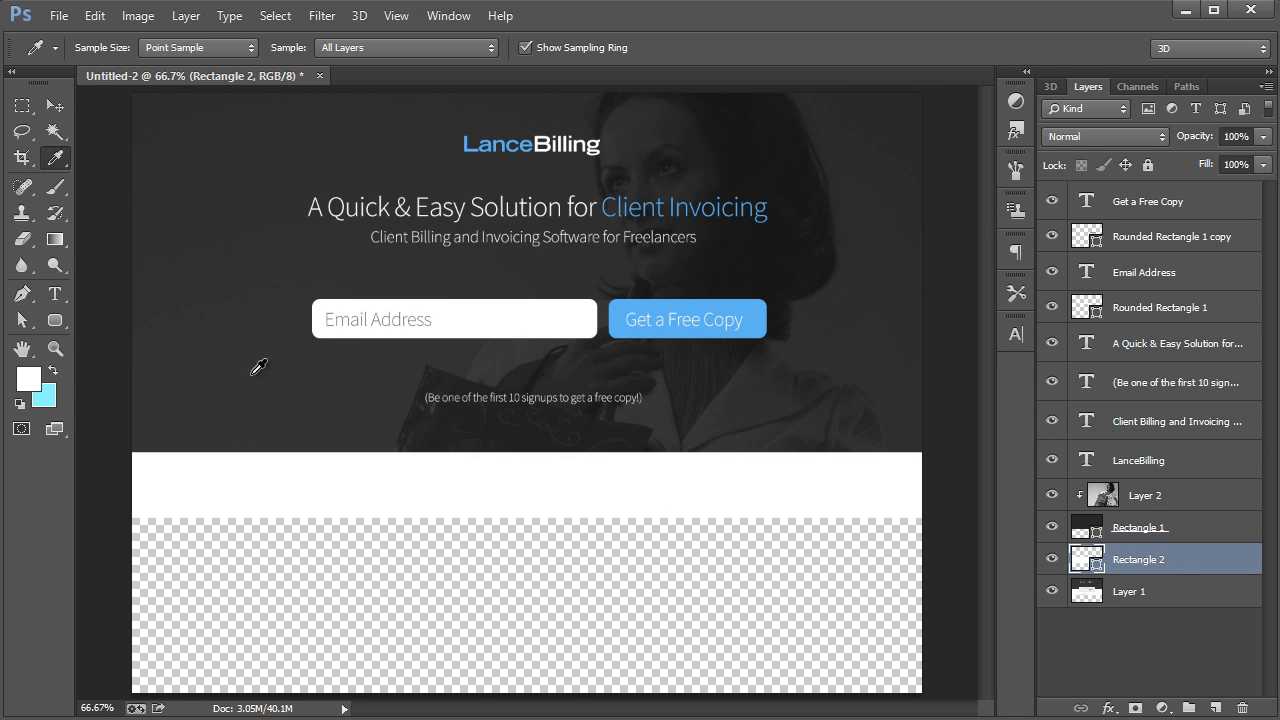
left_click(55, 240)
left_click(107, 256)
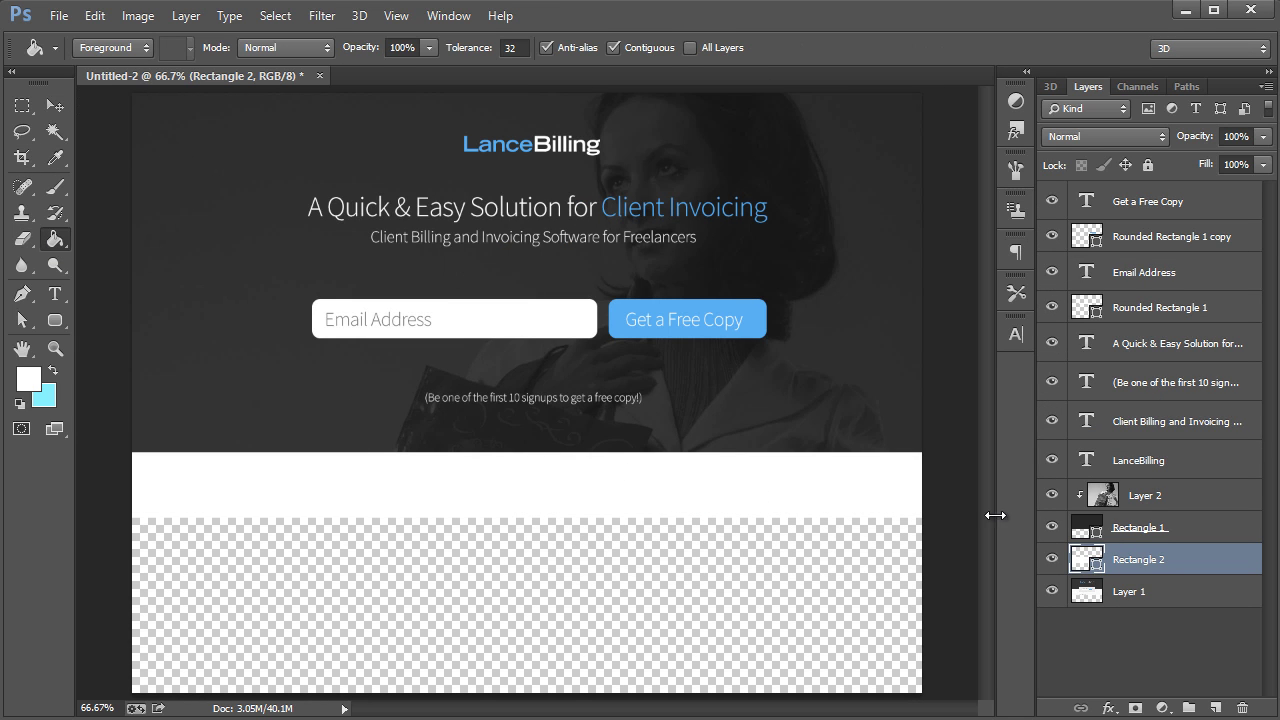
left_click(1137, 590)
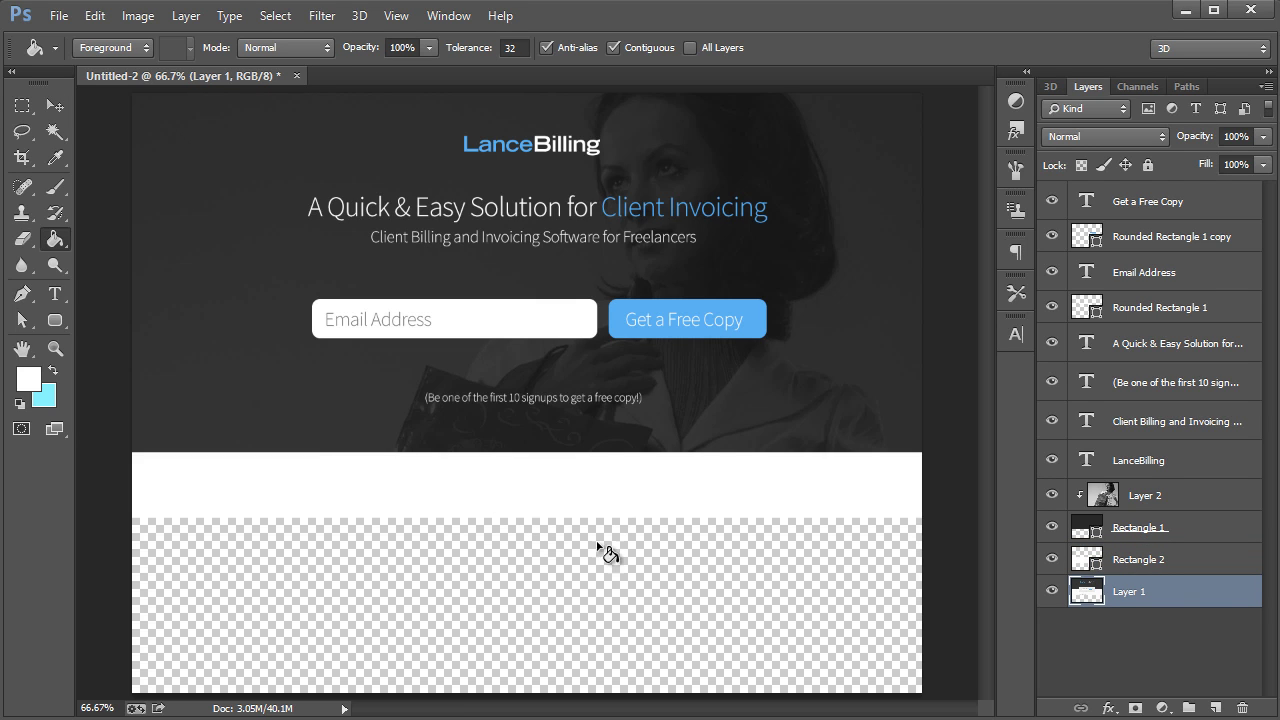
left_click(582, 620)
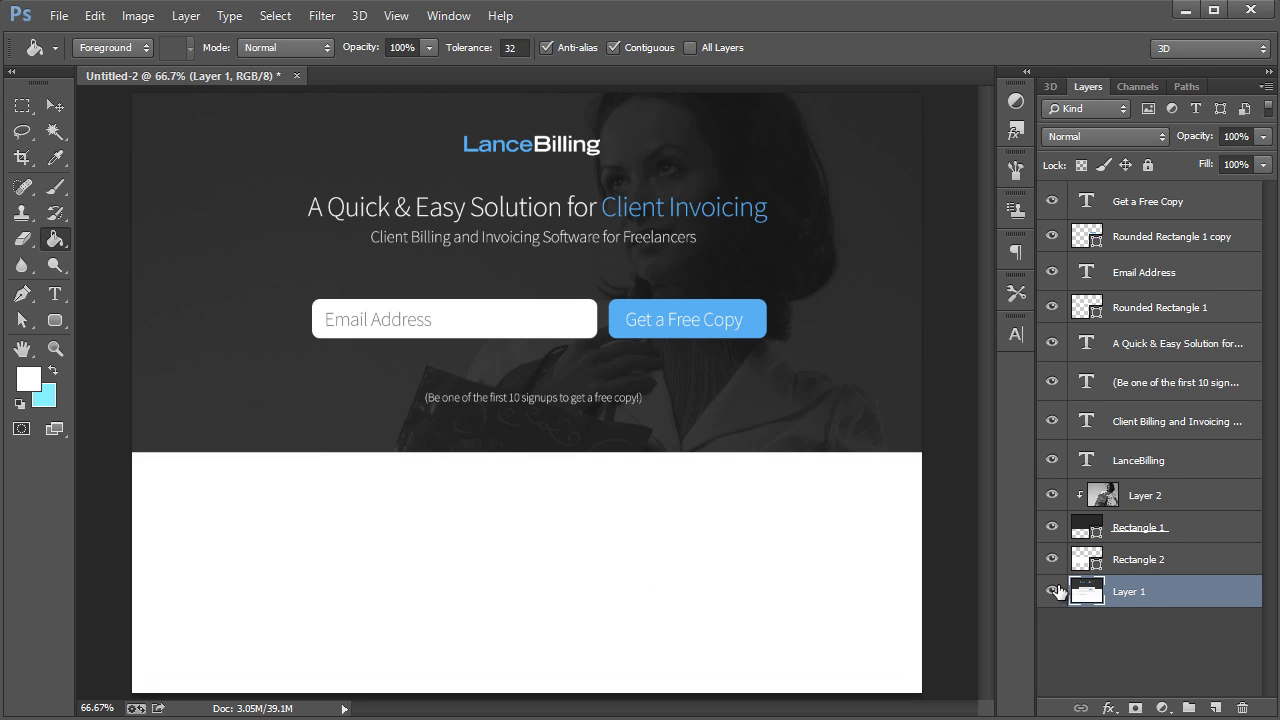
Hide the white section rectangle (Rectangle 2) to reveal the paragraph beneath.
left_click(1052, 560)
left_click(1052, 560)
left_click(1052, 560)
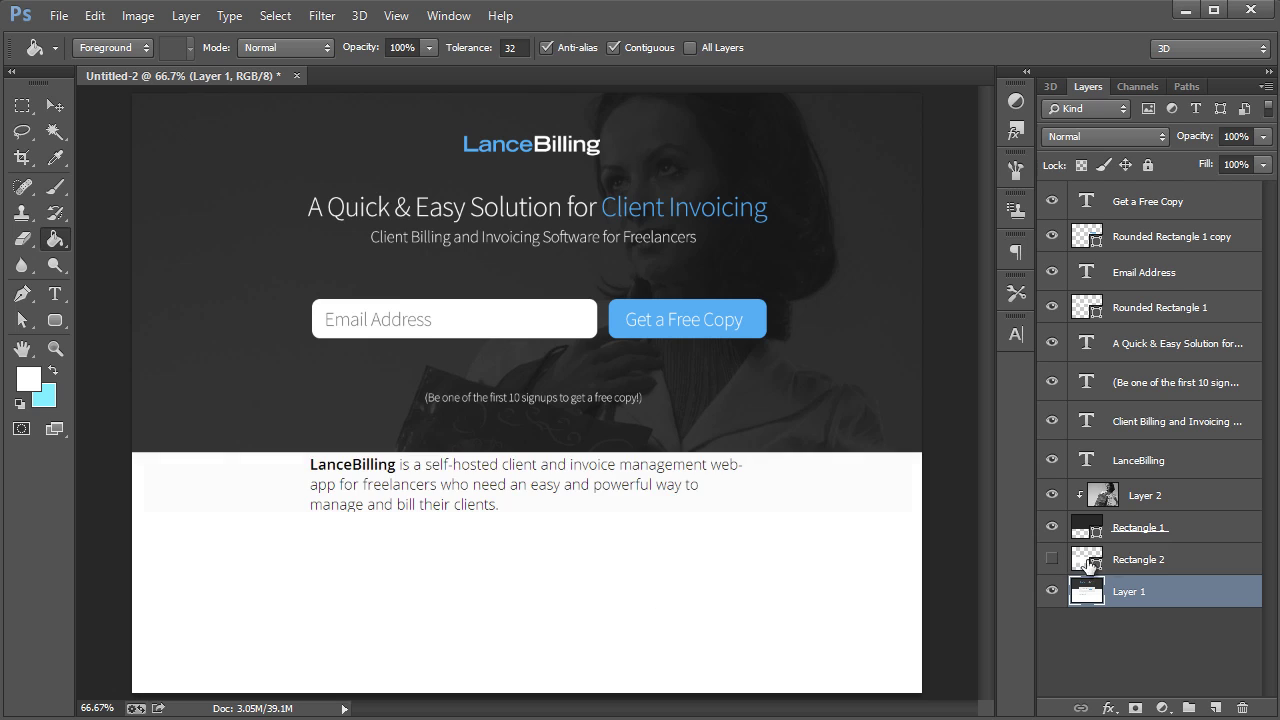
left_click(1090, 560)
Marquee-select the description paragraph area on Layer 1.
left_click(22, 105)
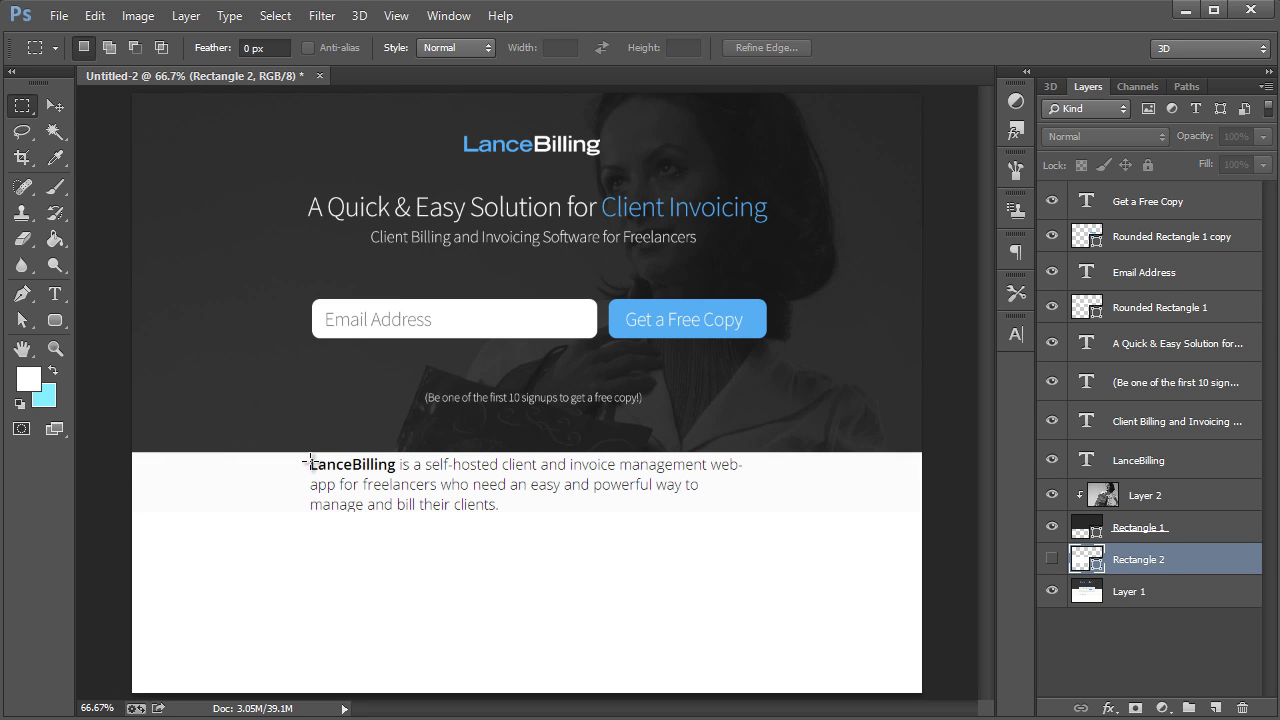
left_click_drag(308, 455, 757, 514)
key("ctrl+d")
left_click(1105, 592)
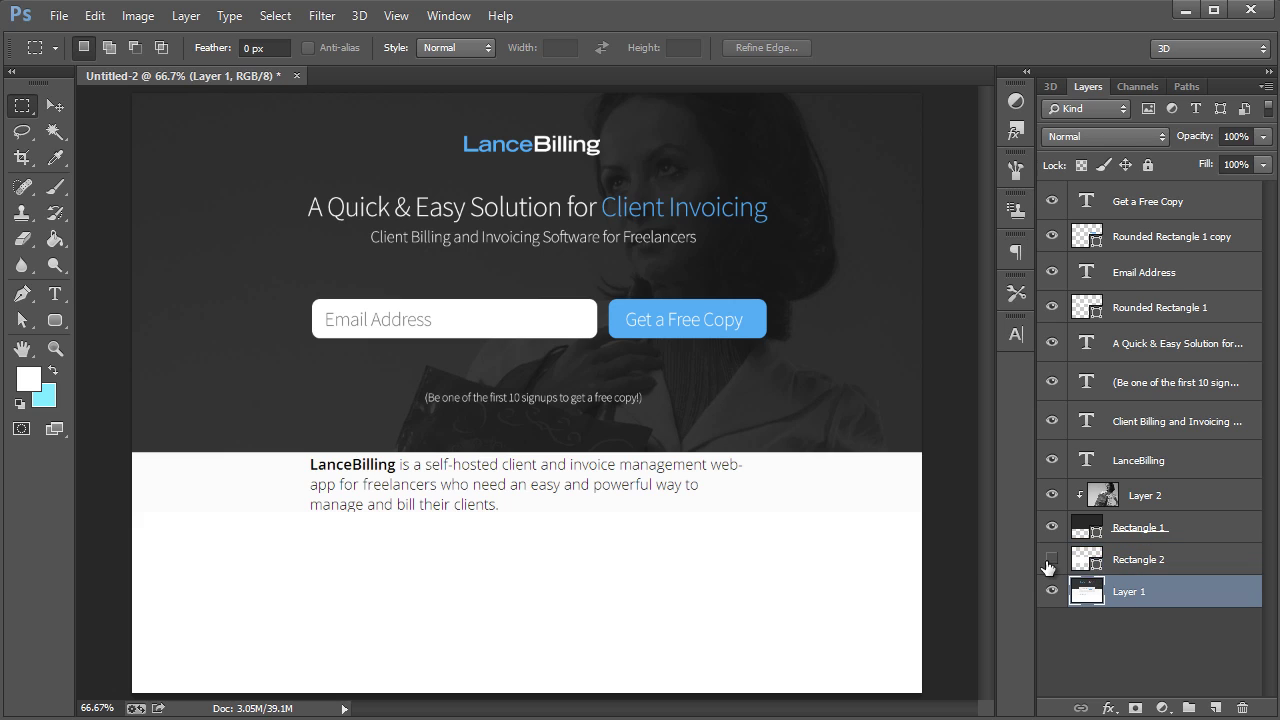
left_click_drag(396, 470, 748, 518)
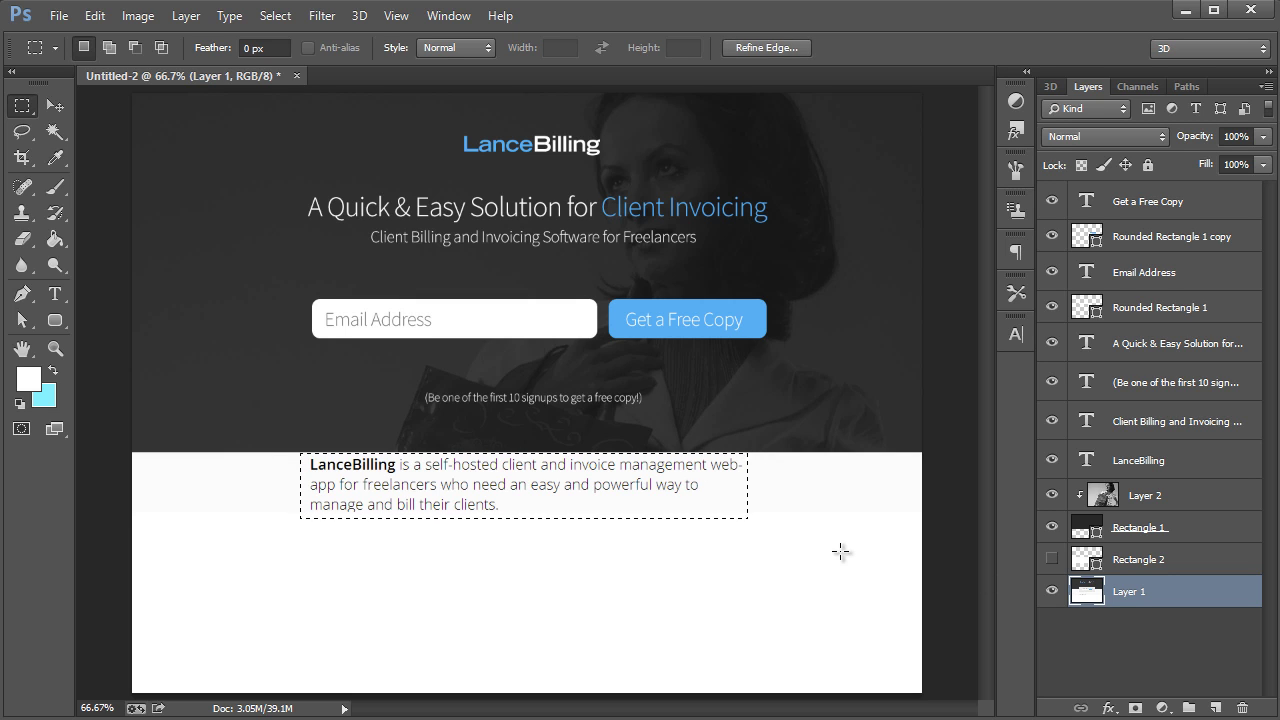
key("ctrl+d")
left_click(1051, 591)
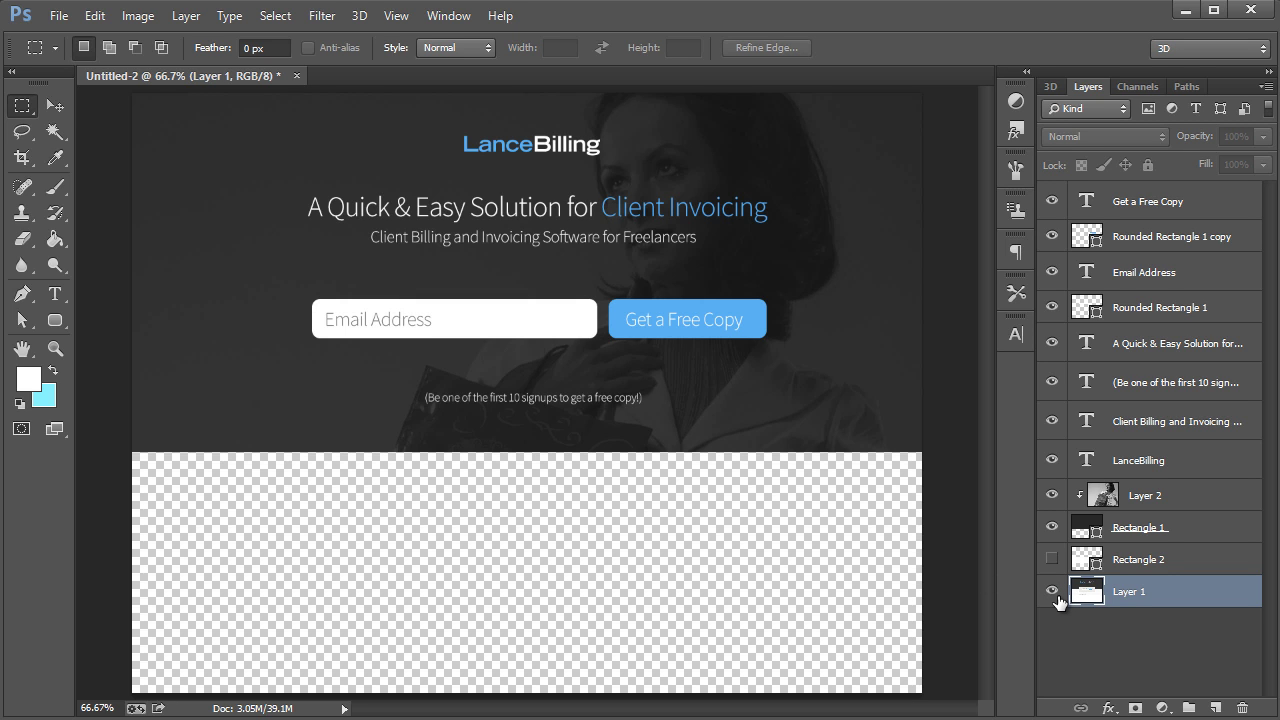
left_click(1052, 591)
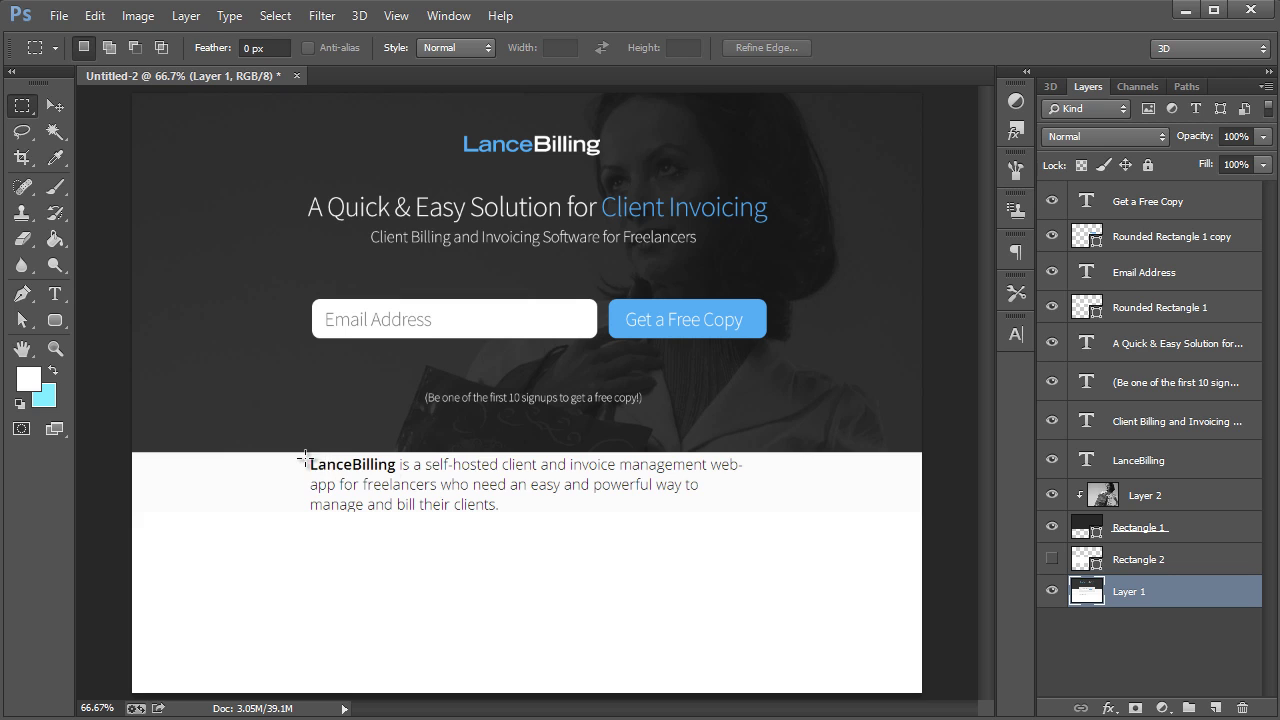
left_click_drag(298, 452, 756, 527)
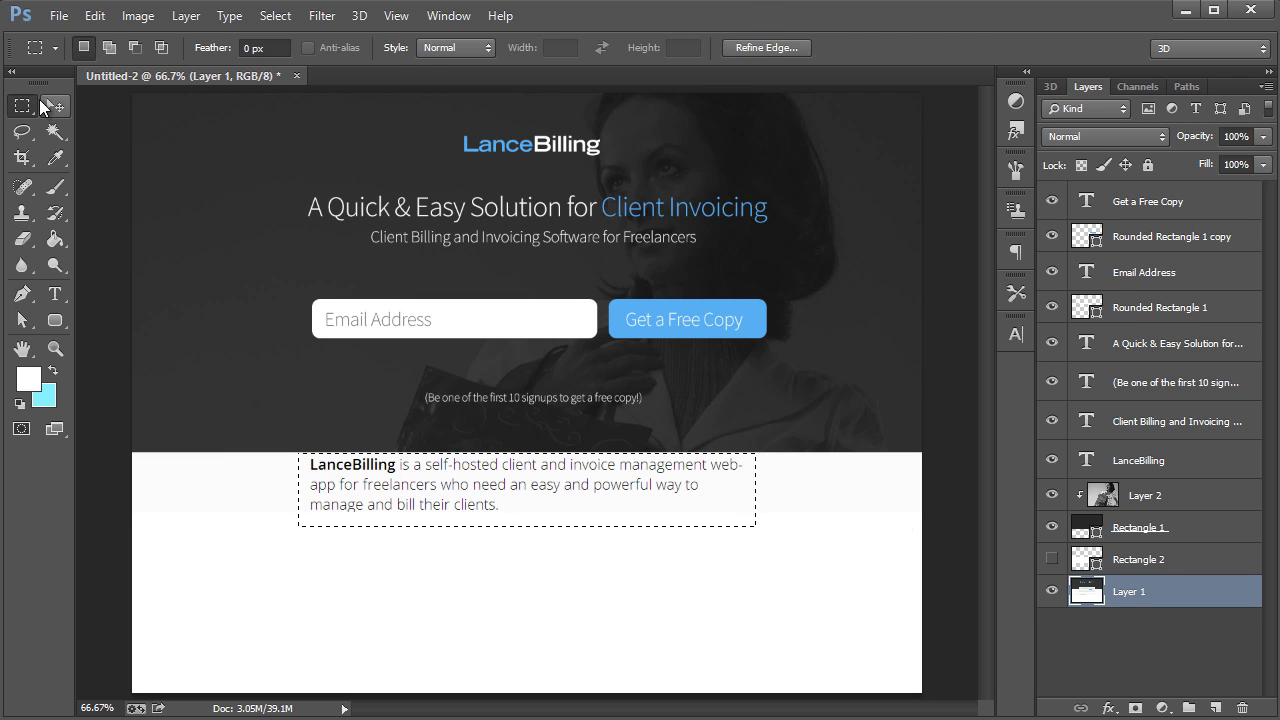
Move the paragraph about 36 px lower and fill the empty strip above it white.
key("v")
left_click_drag(558, 464, 558, 500)
left_click(56, 238)
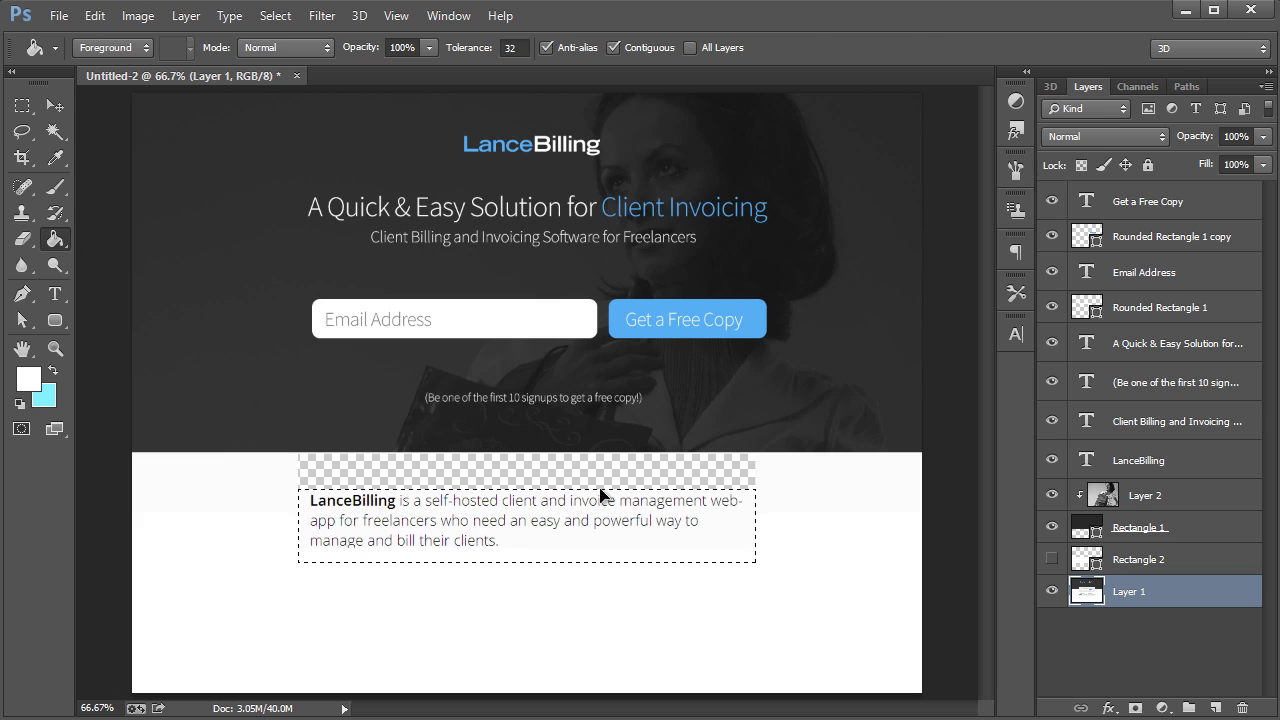
key("ctrl+d")
left_click(536, 475)
Bring up the original LanceBilling site in Chrome to compare.
left_click(55, 106)
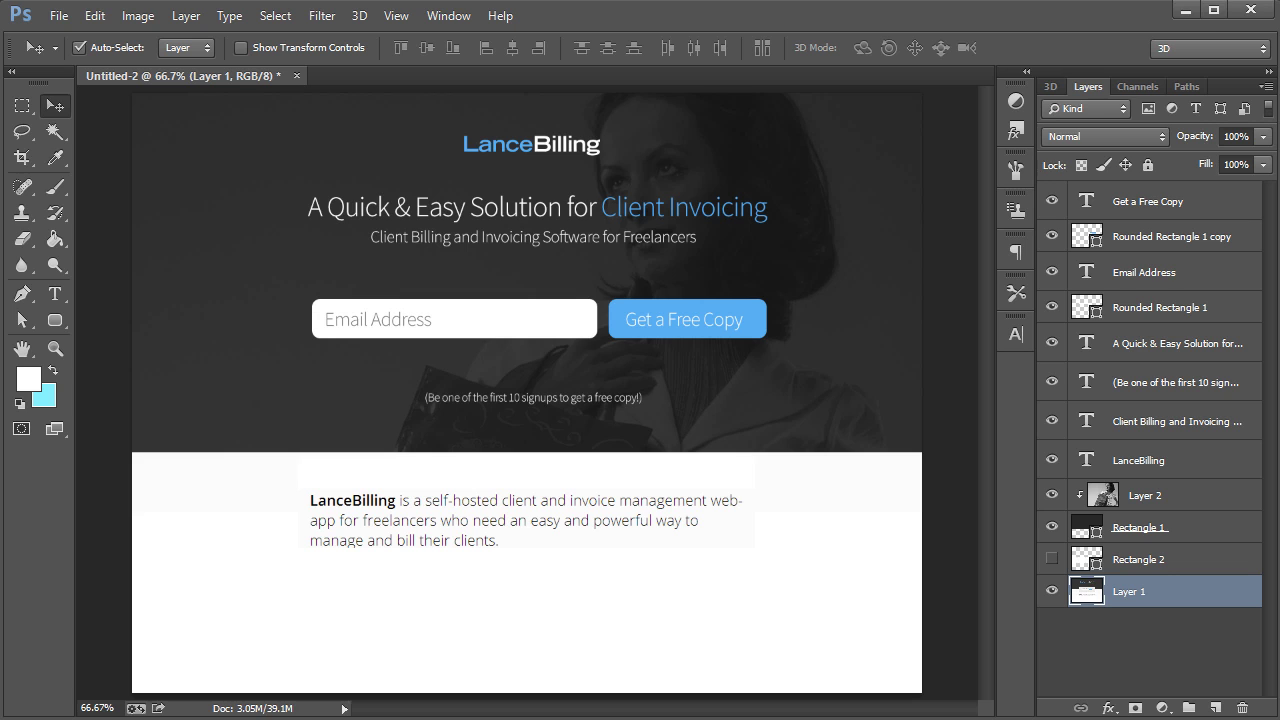
left_click(125, 700)
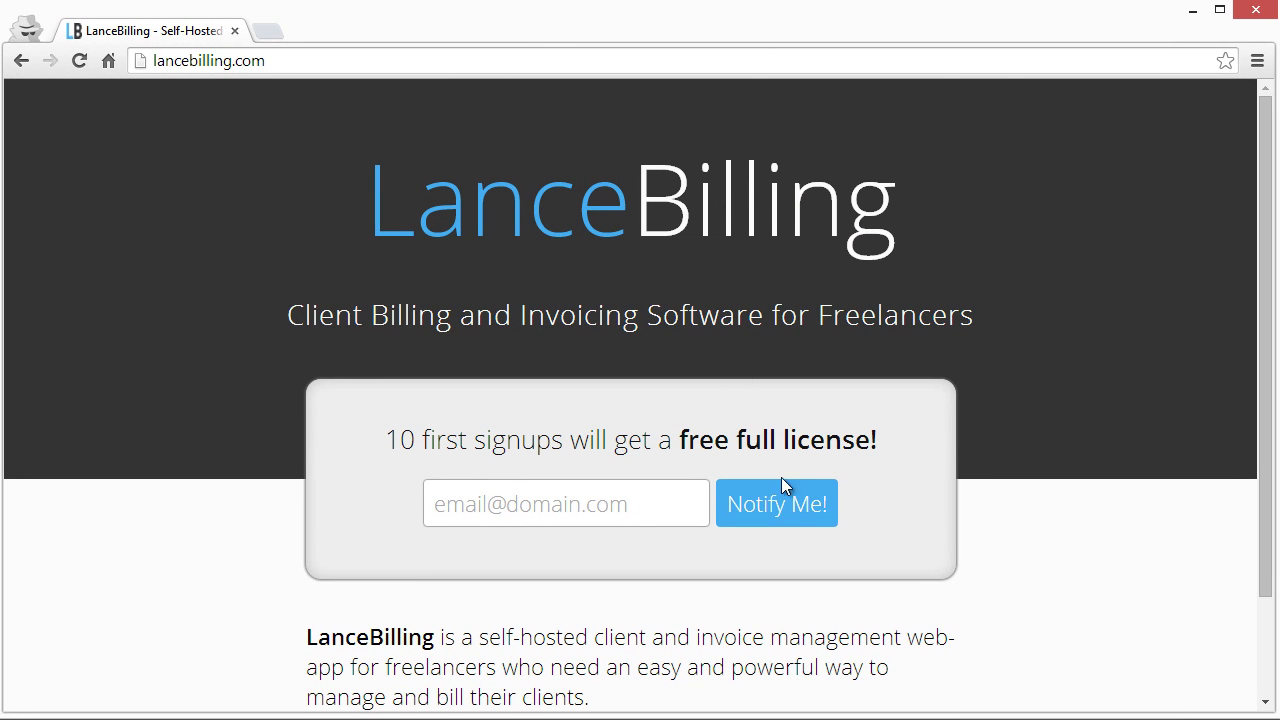
scroll(1108, 383, "down", 1)
scroll(1108, 383, "up", 1)
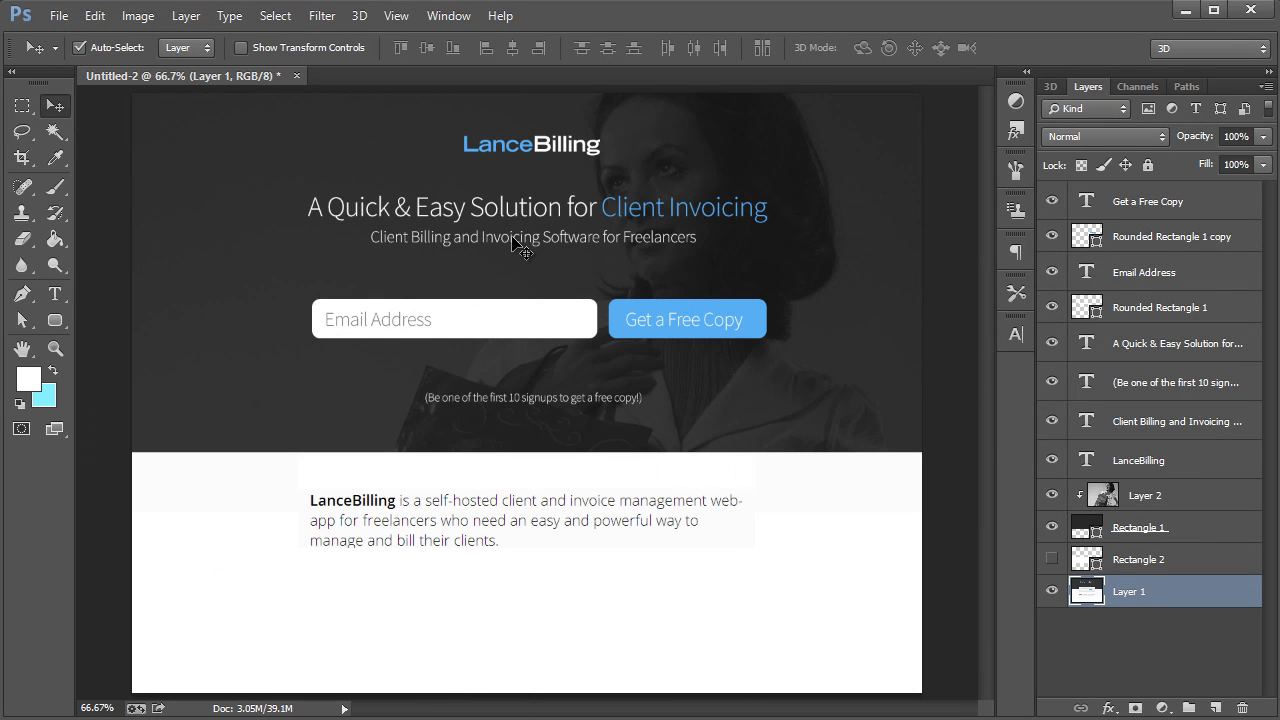
Group the layers from Get a Free Copy to Rectangle 1 into Group 1.
left_click(512, 243)
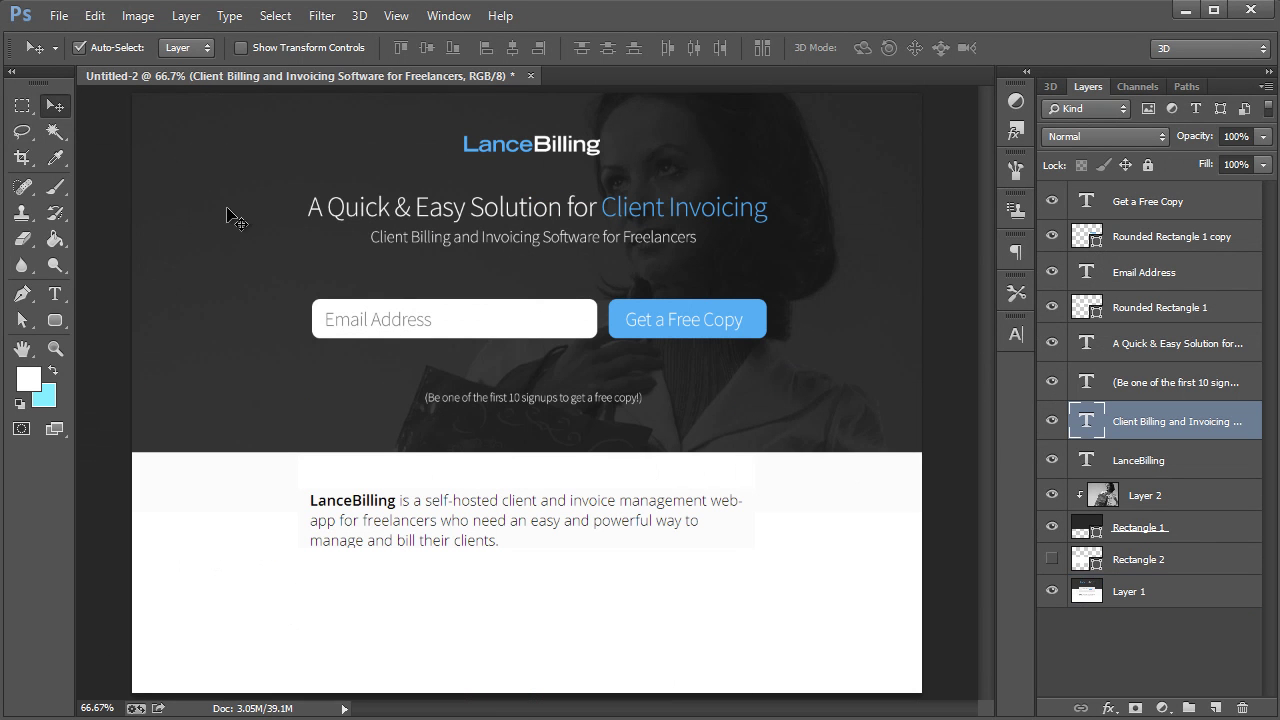
left_click(55, 348)
left_click(440, 319)
right_click(509, 395)
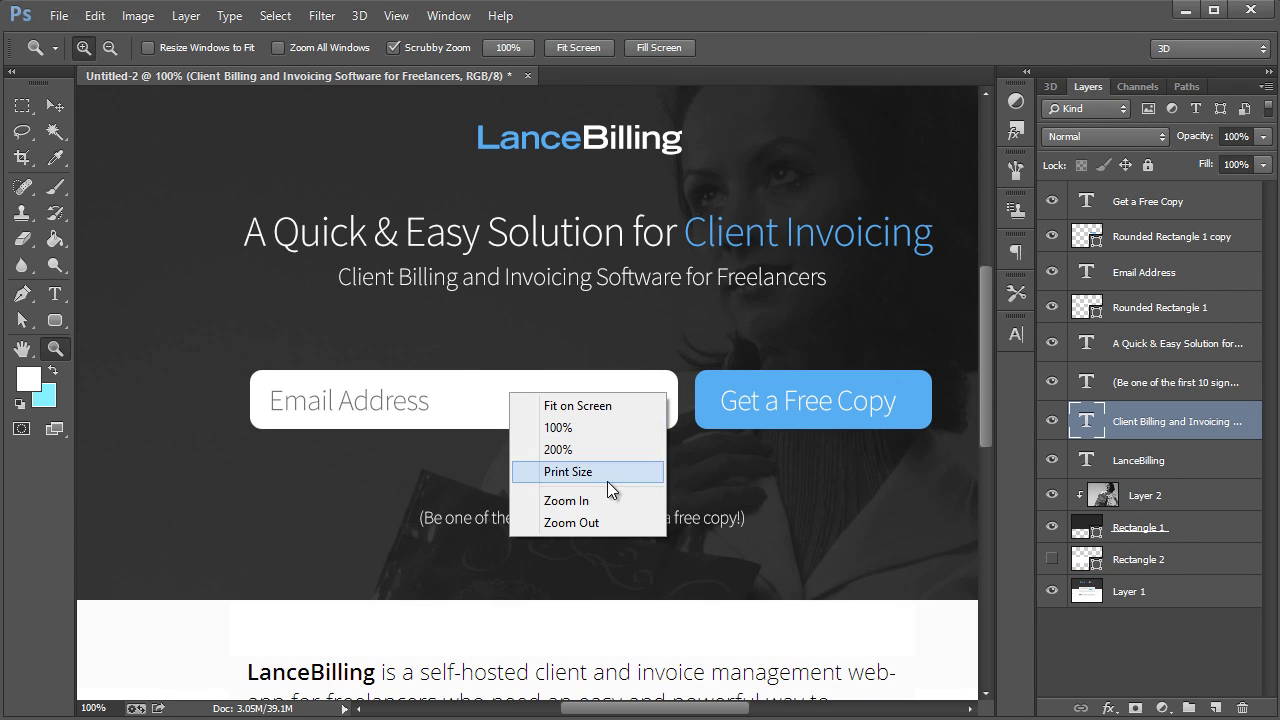
left_click(609, 521)
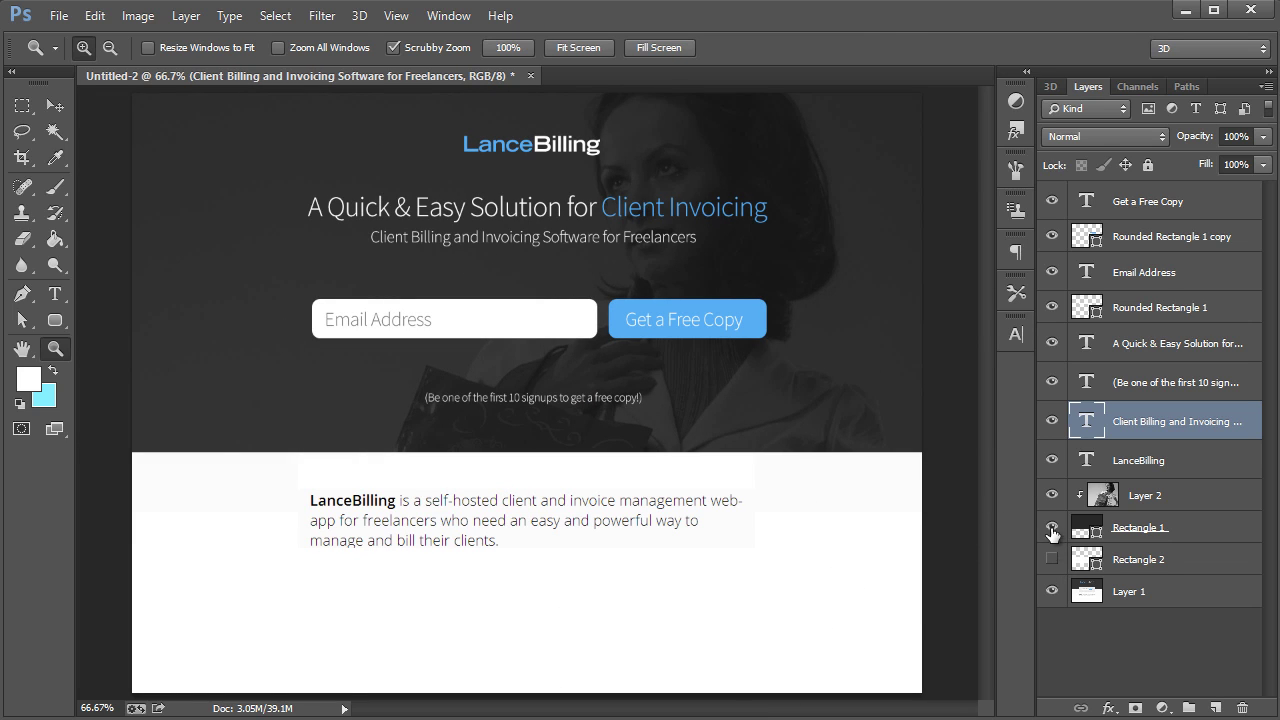
left_click(1170, 532)
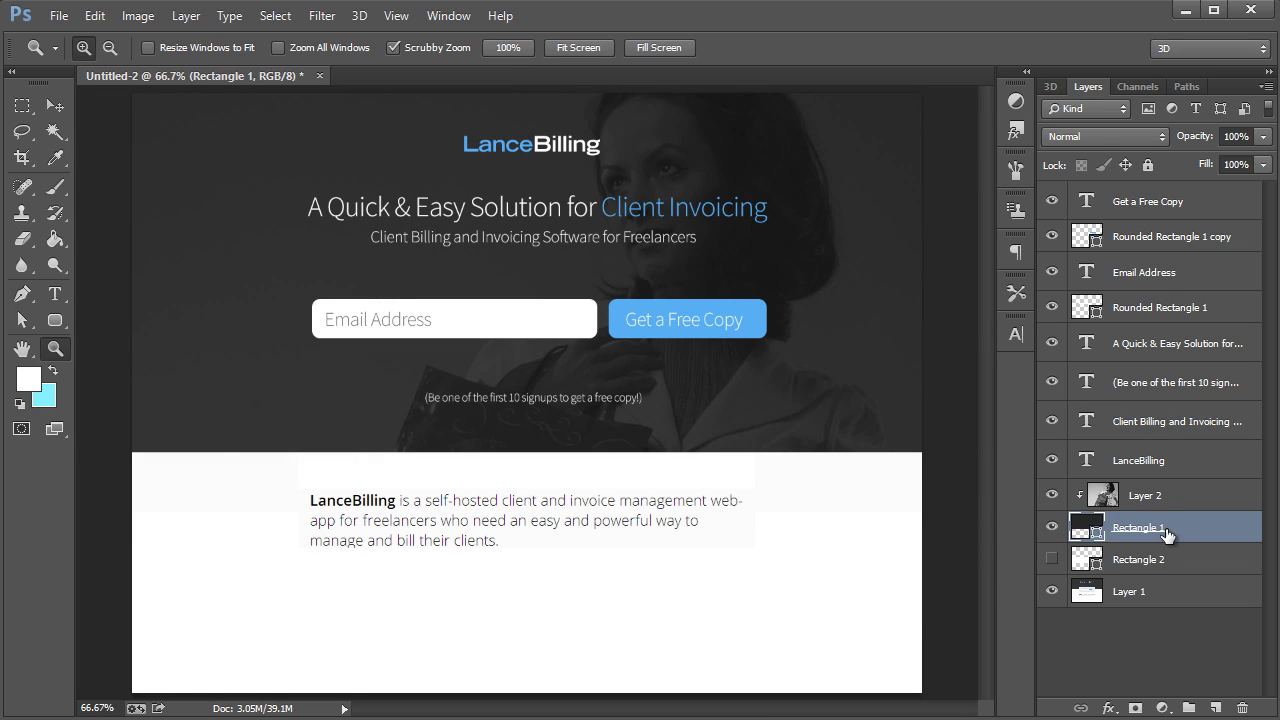
left_click(1153, 212, "shift")
key("ctrl+g")
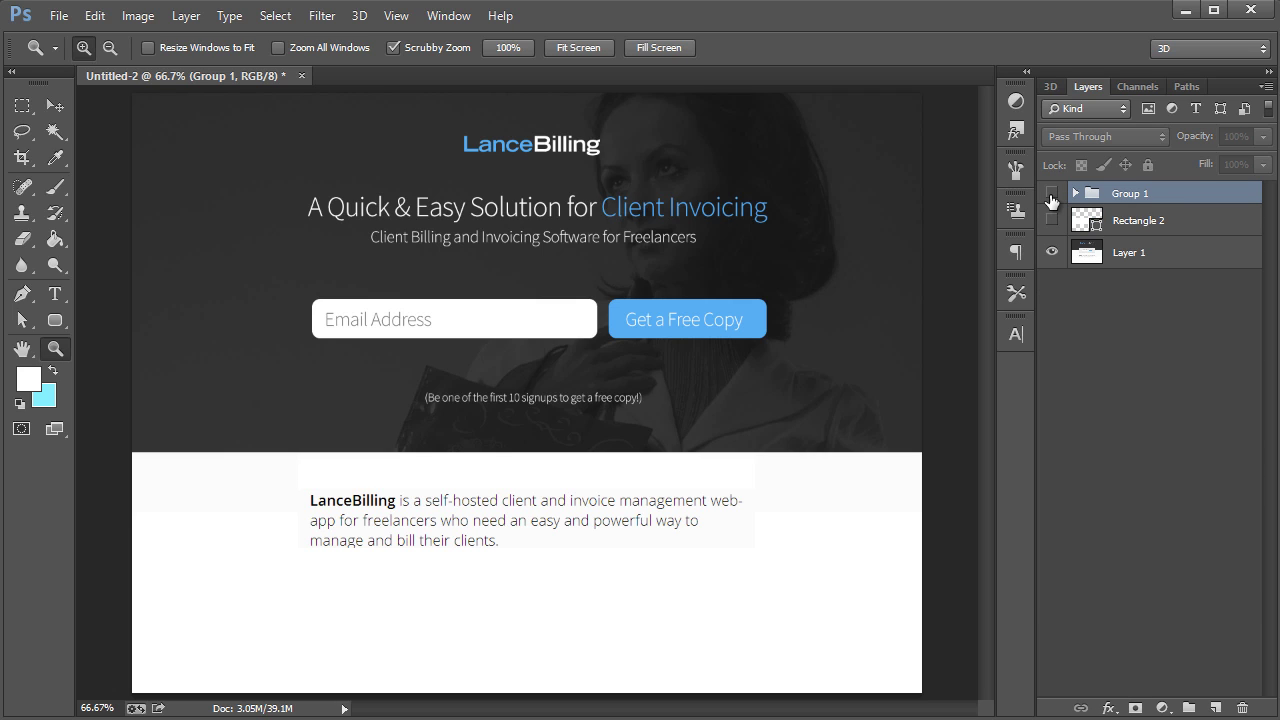
Hide and show Group 1 twice to compare with the older design.
left_click(1051, 195)
left_click(1051, 195)
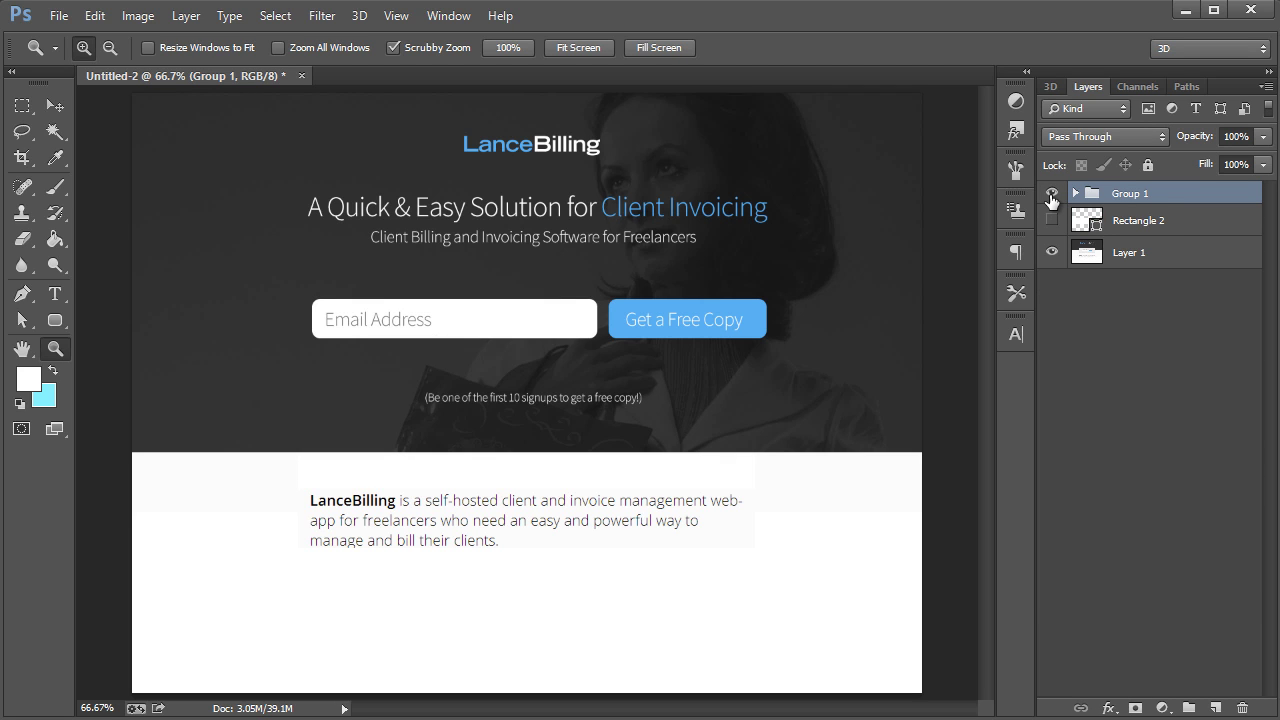
left_click(1051, 195)
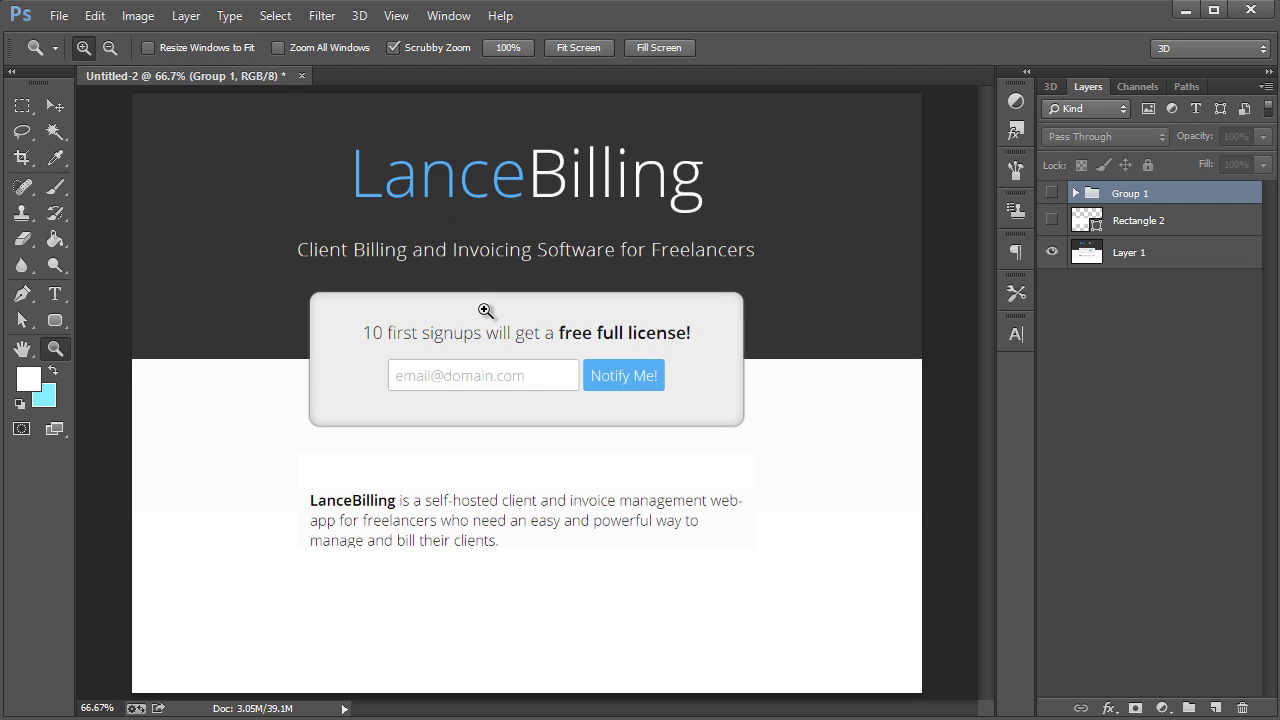
left_click(1051, 193)
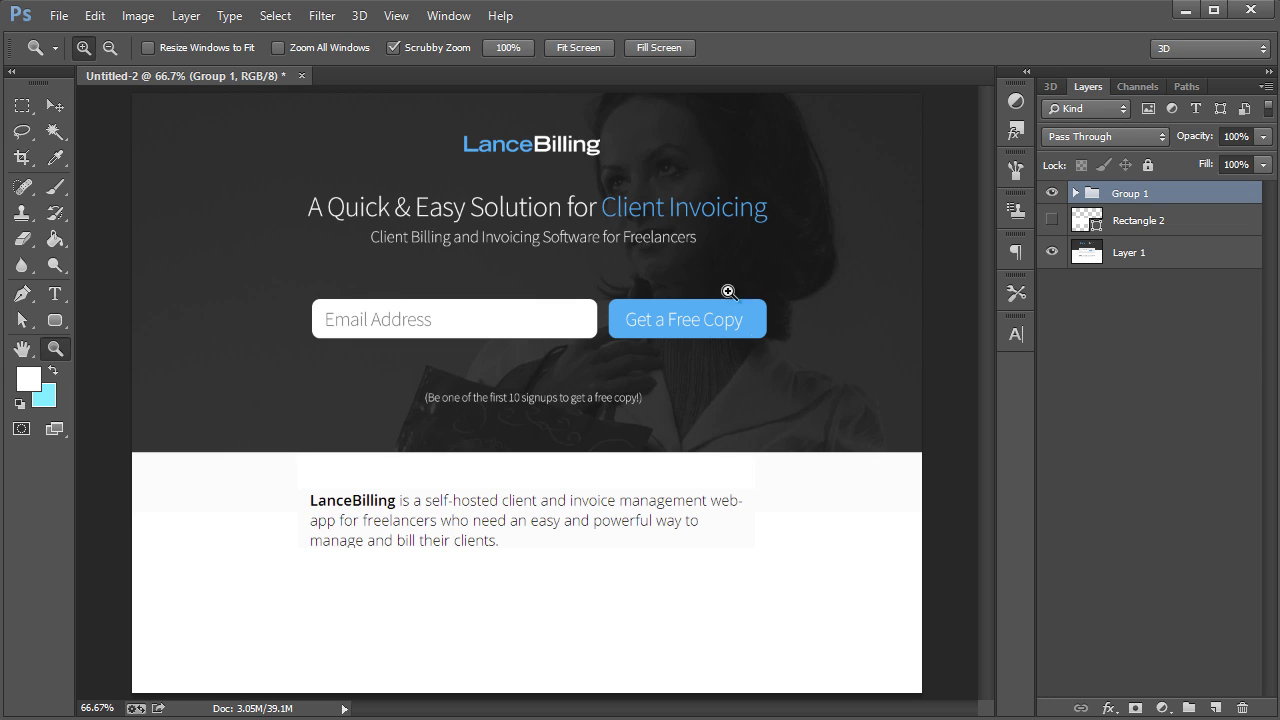
Free Transform the headline and enlarge it slightly.
left_click(56, 106)
left_click(450, 207)
key("ctrl+t")
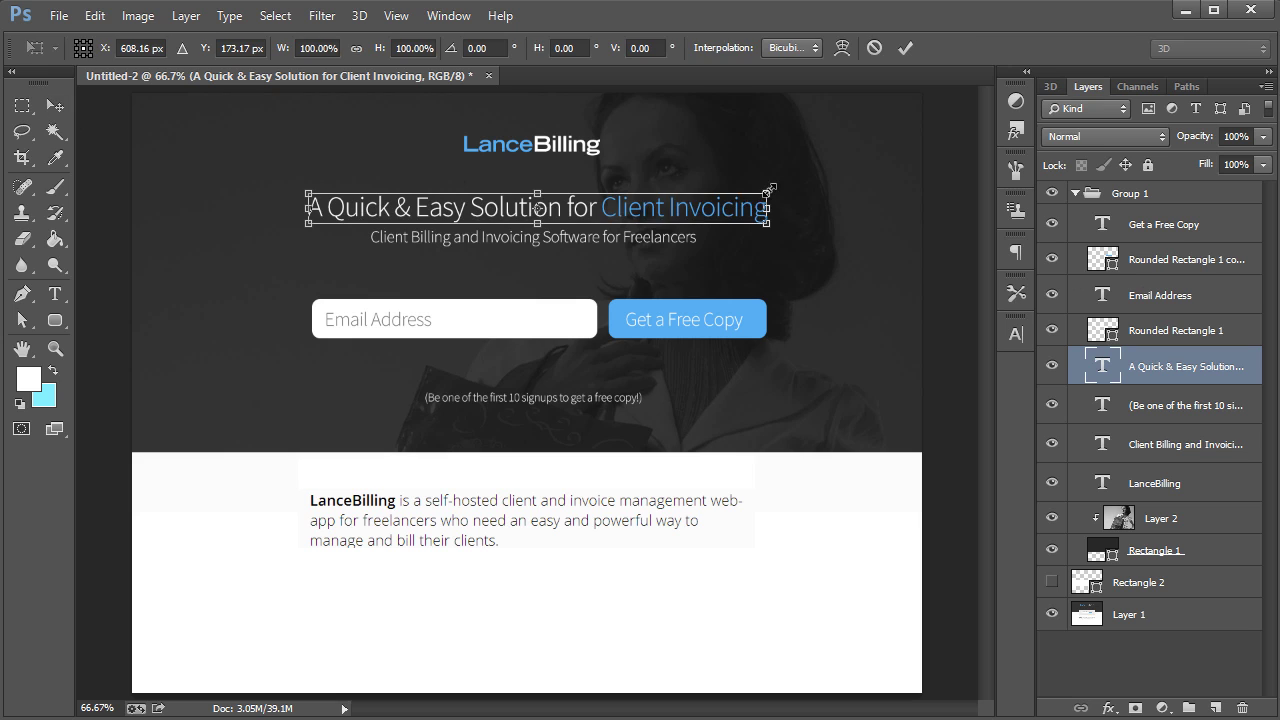
left_click_drag(806, 178, 824, 172)
Apply the headline resize, then enlarge the subtitle and position it just under the headline.
key("Return")
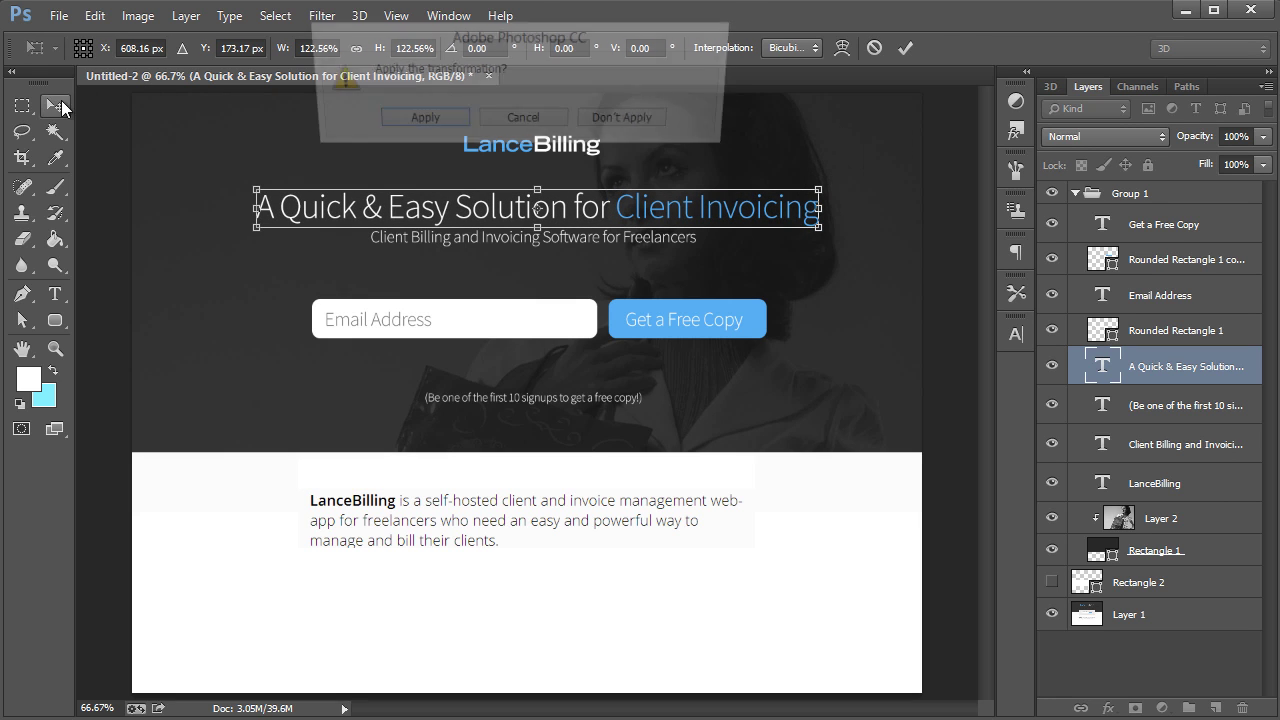
left_click_drag(571, 242, 571, 252)
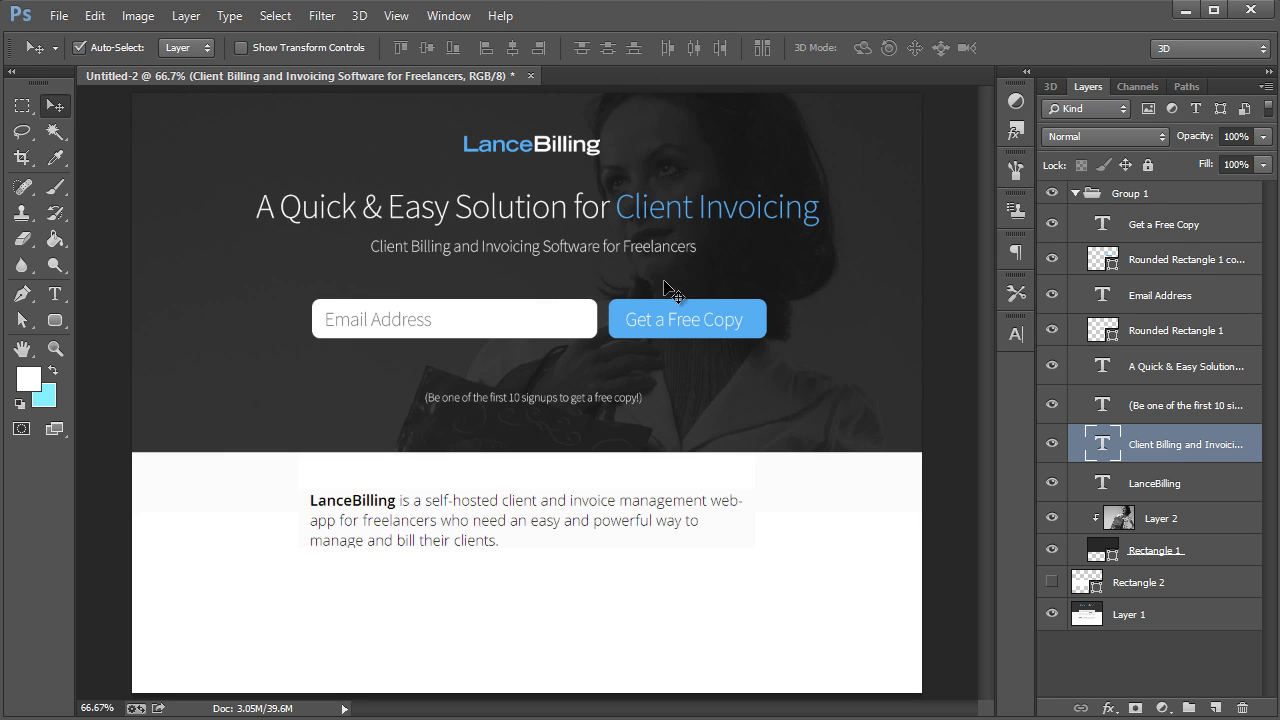
key("ctrl+t")
left_click_drag(696, 236, 708, 232)
left_click(56, 106)
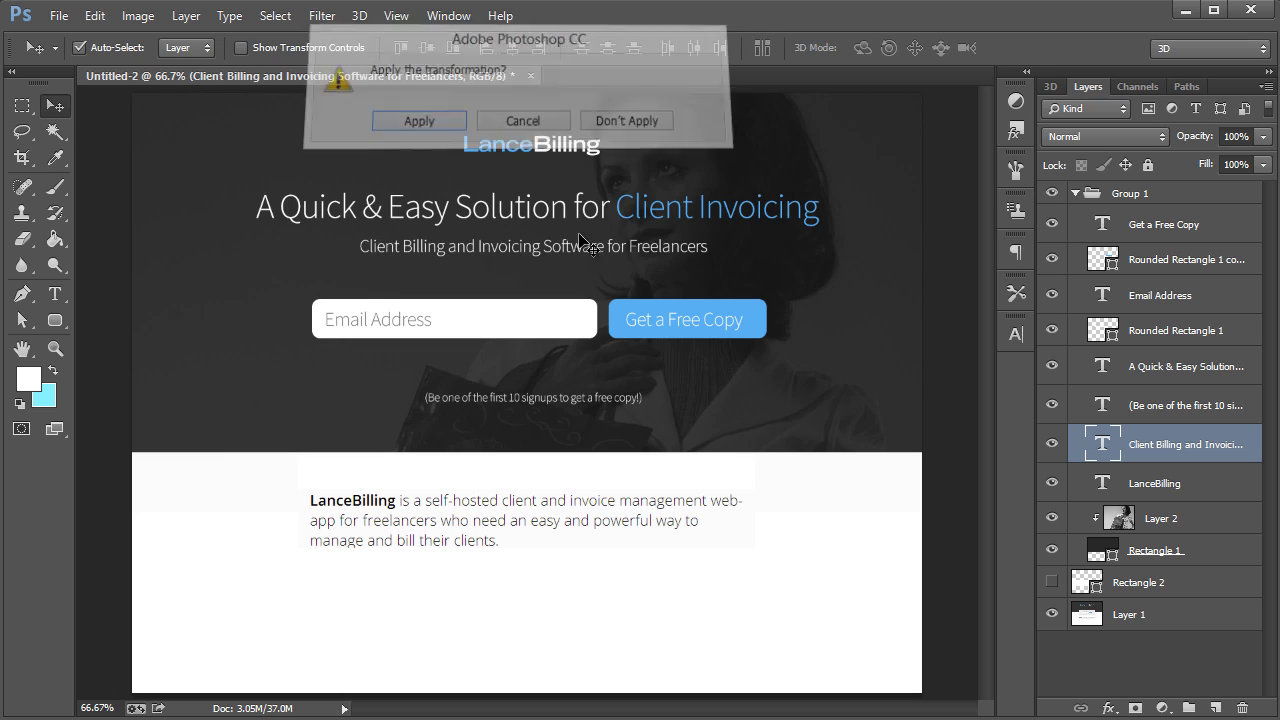
key("Return")
key("Up")
key("Up")
key("Up")
key("Up")
key("Up")
key("Up")
key("Up")
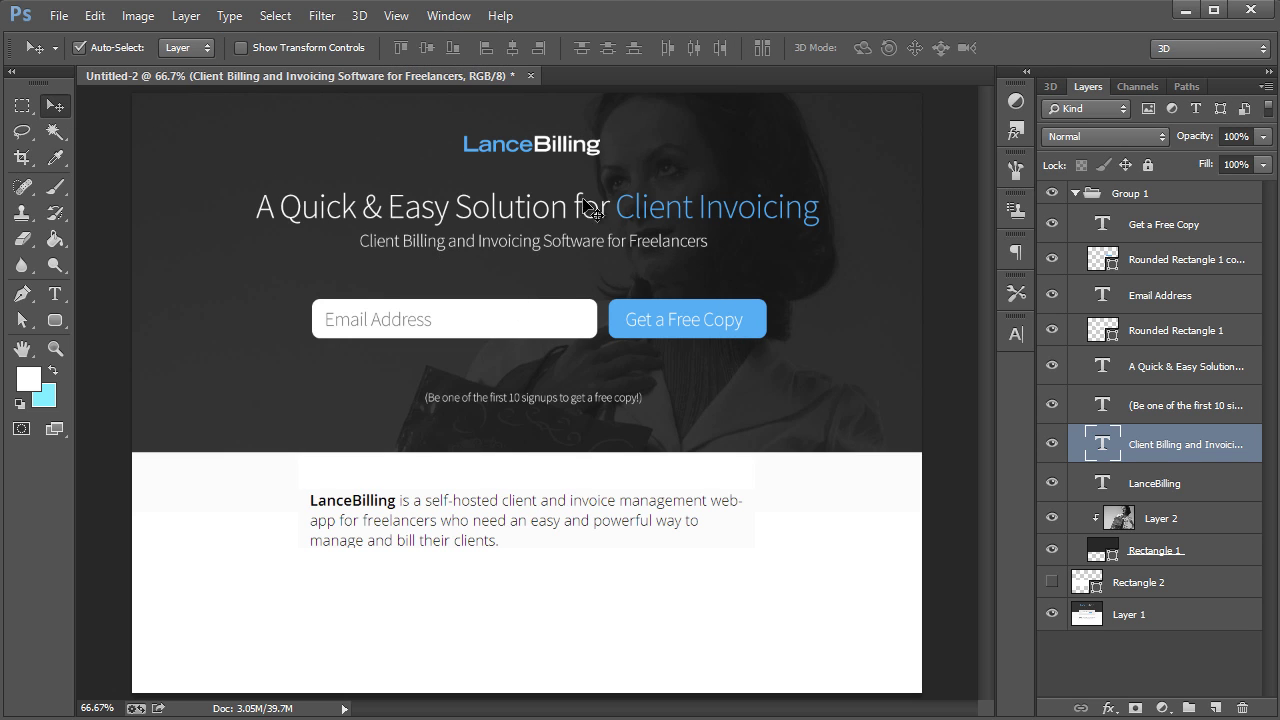
Move the signup note up a little and collapse Group 1.
left_click(556, 398)
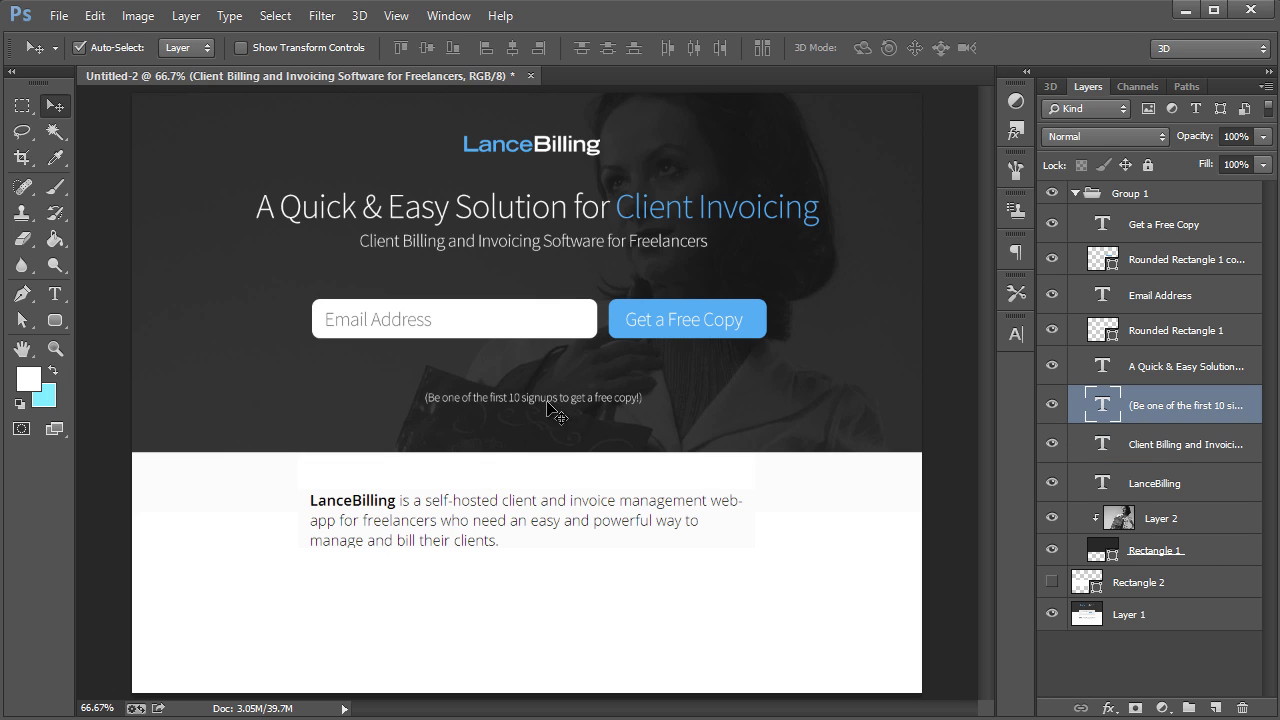
left_click_drag(538, 399, 537, 390)
left_click(595, 432)
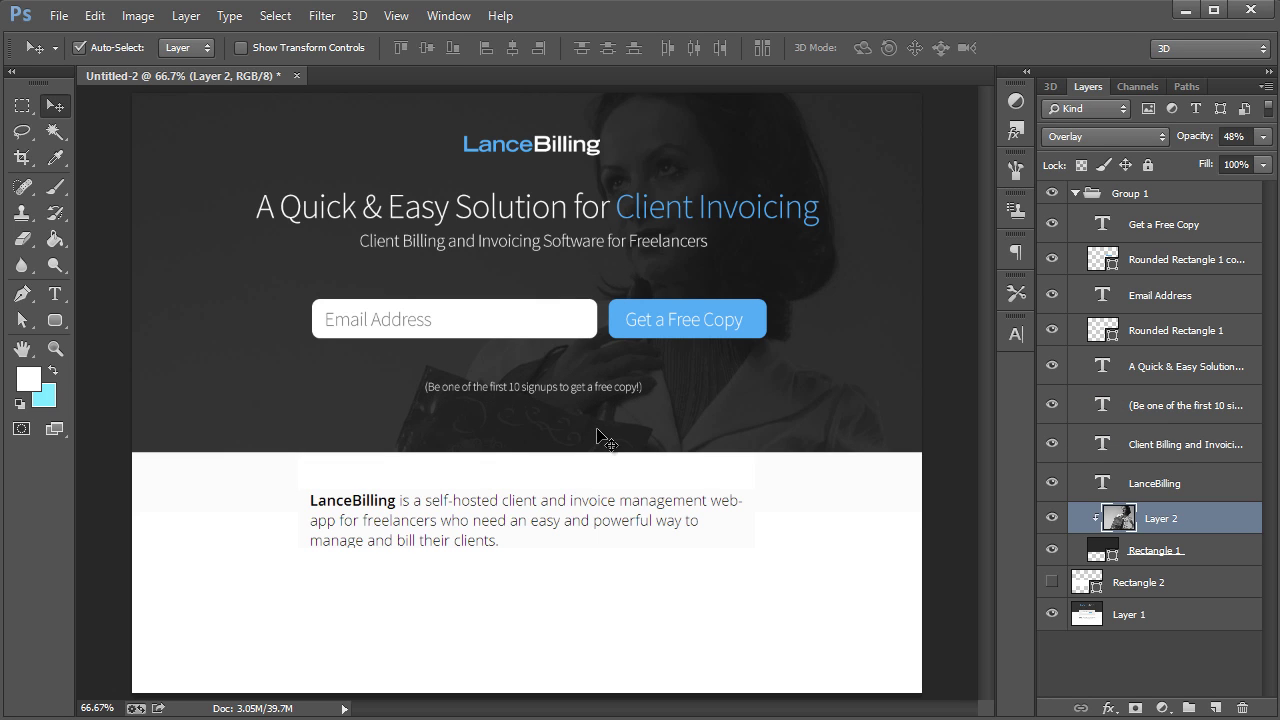
left_click(1162, 556)
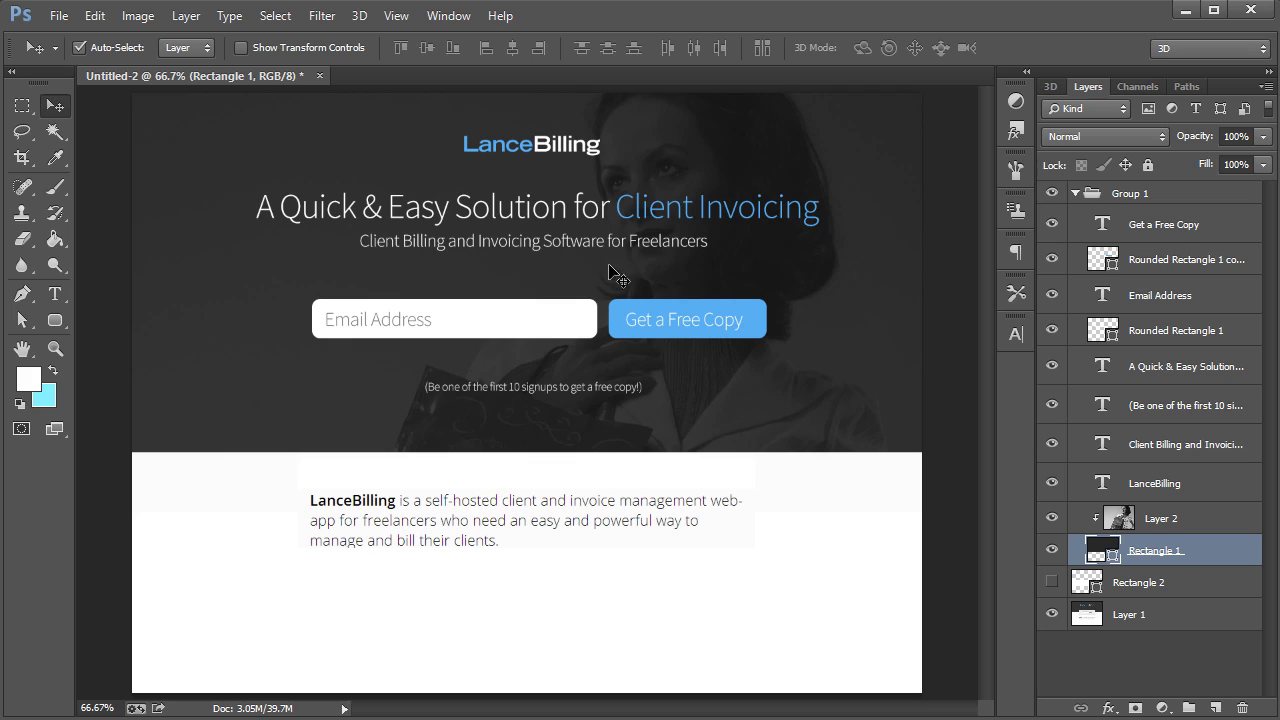
left_click(1088, 196)
left_click(1075, 193)
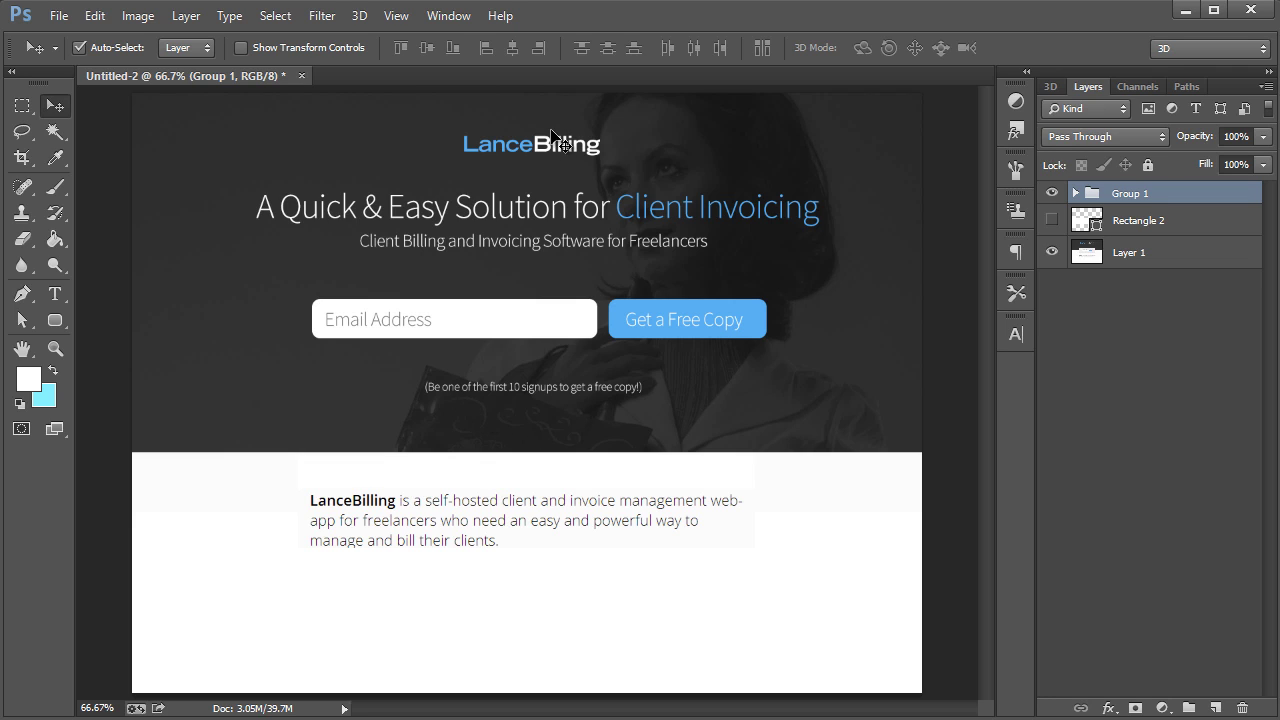
Toggle Group 1 off and on repeatedly to compare the new photo header with the original.
left_click(330, 427)
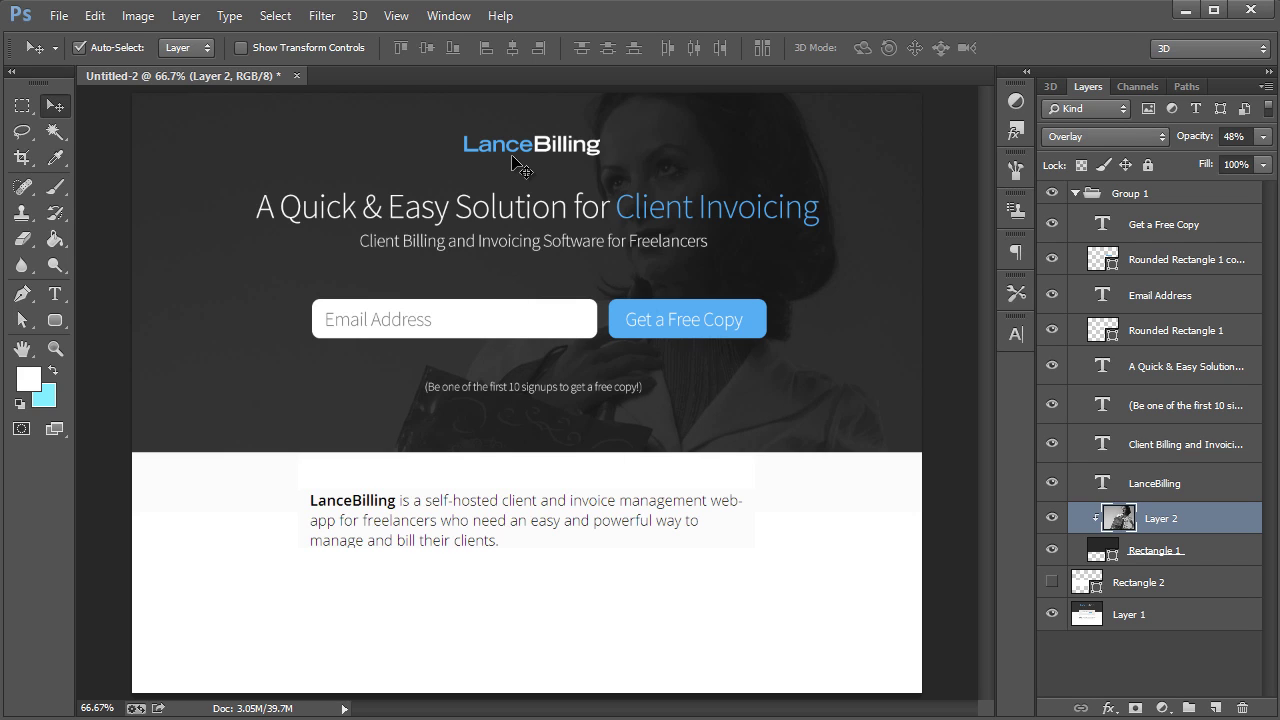
left_click(1075, 193)
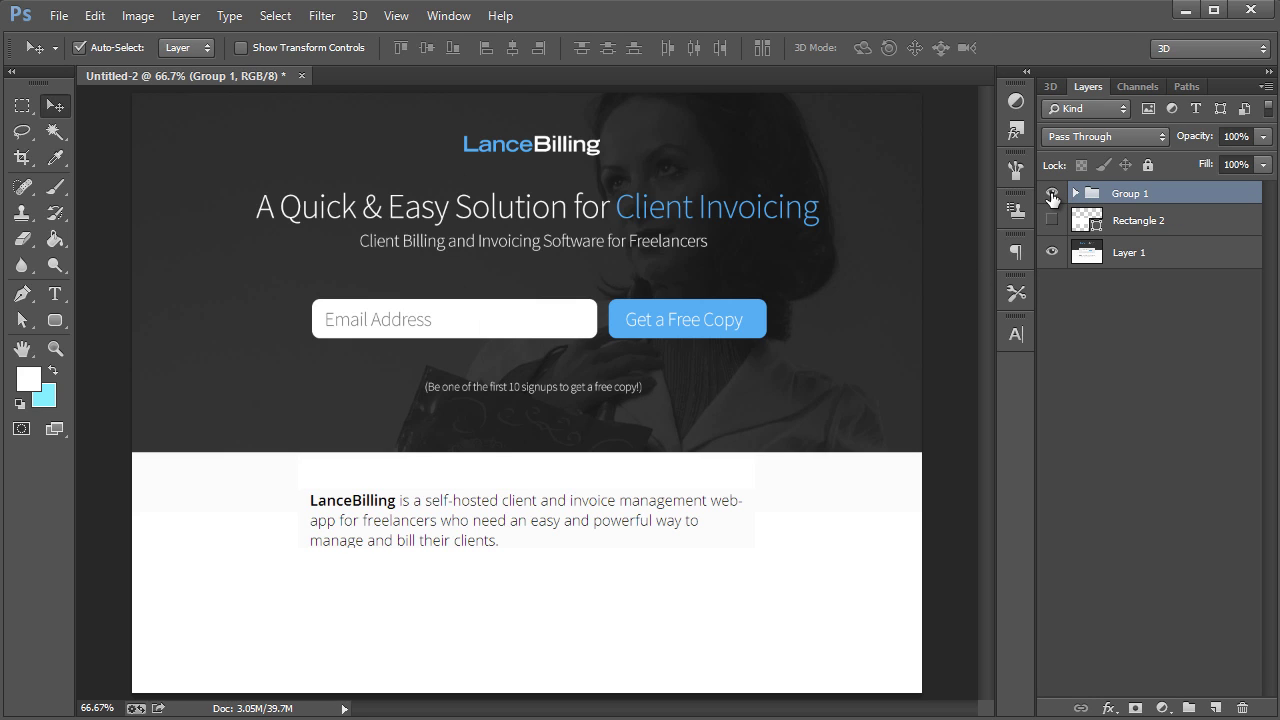
left_click(1051, 195)
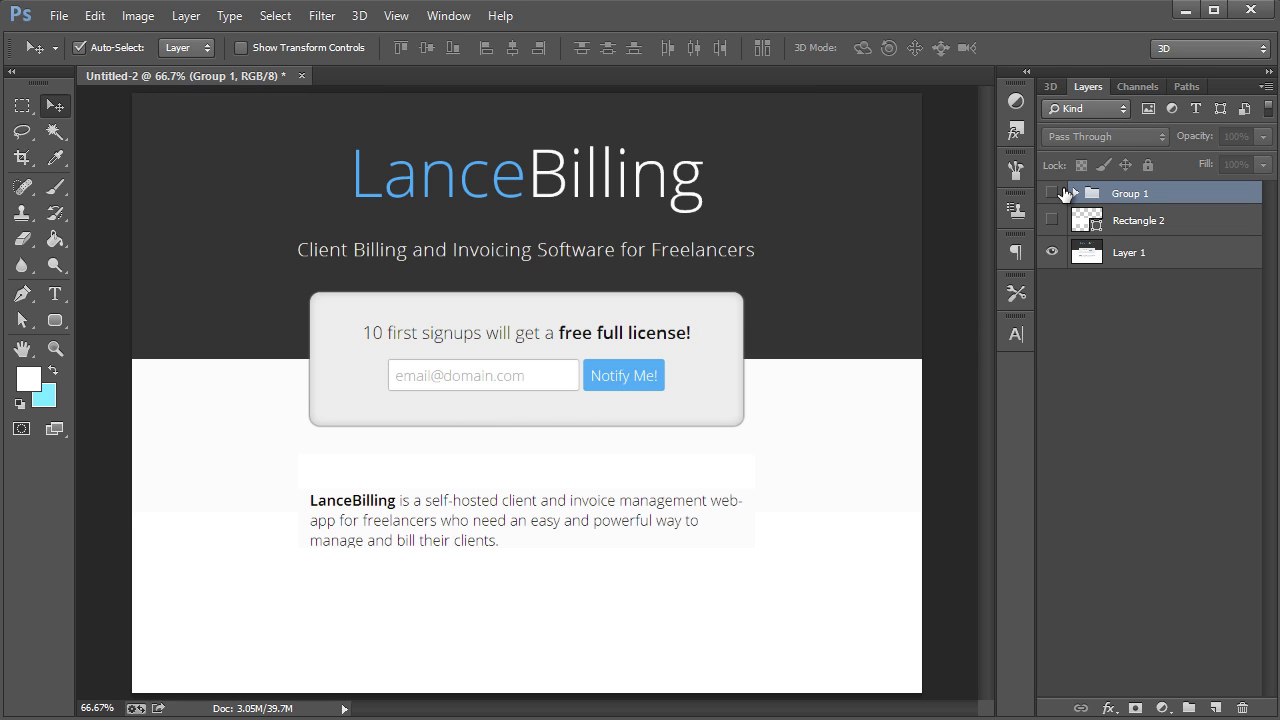
left_click(1051, 193)
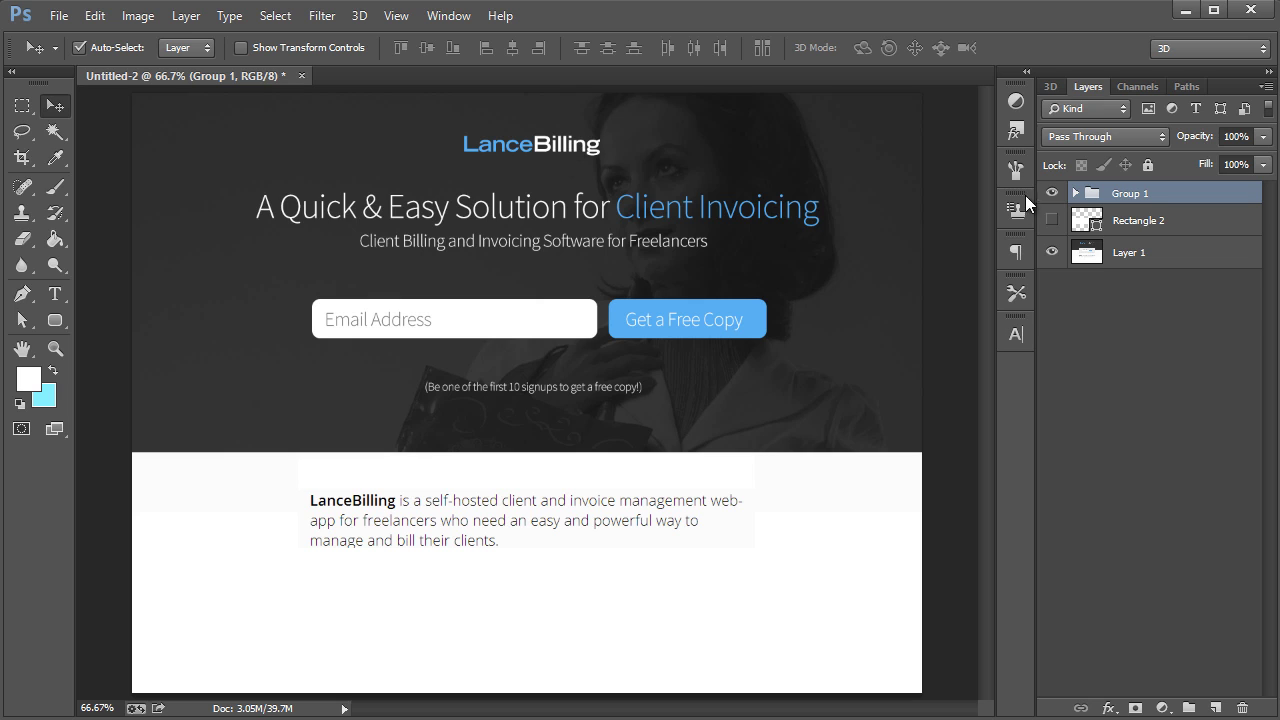
left_click(1052, 194)
left_click(1052, 194)
left_click(1052, 194)
left_click(1052, 194)
left_click(1052, 194)
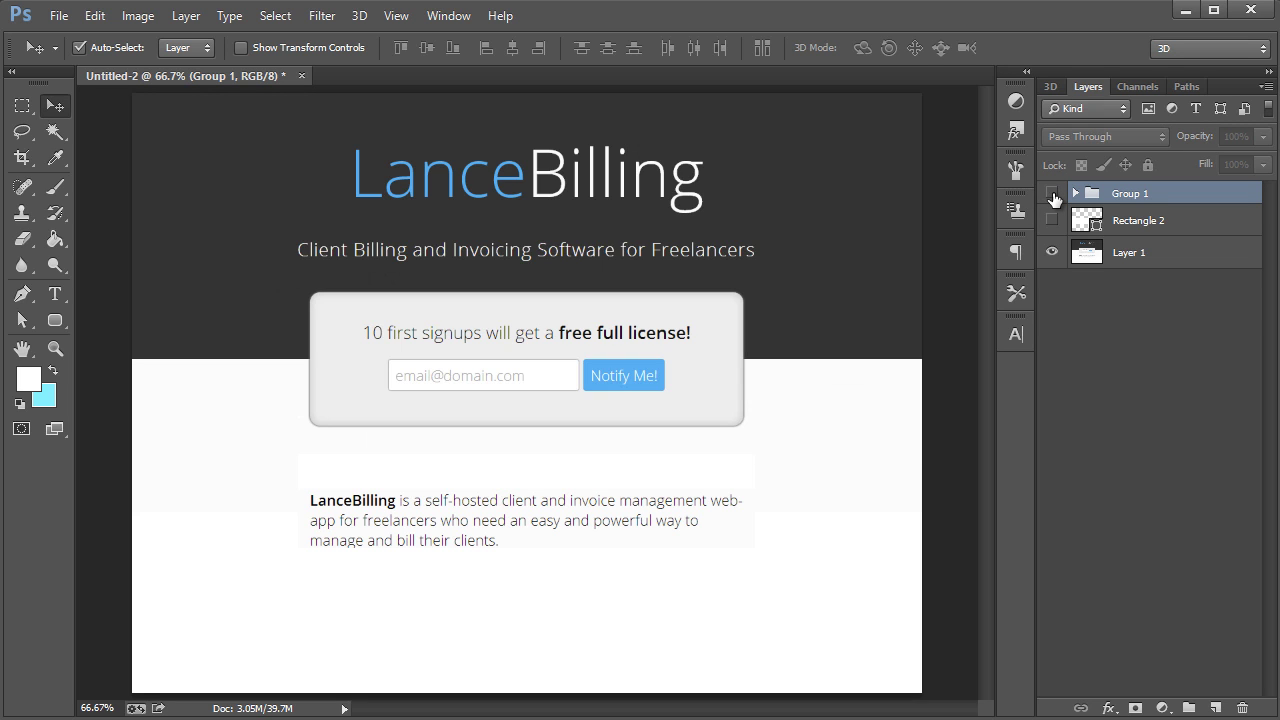
left_click(1052, 194)
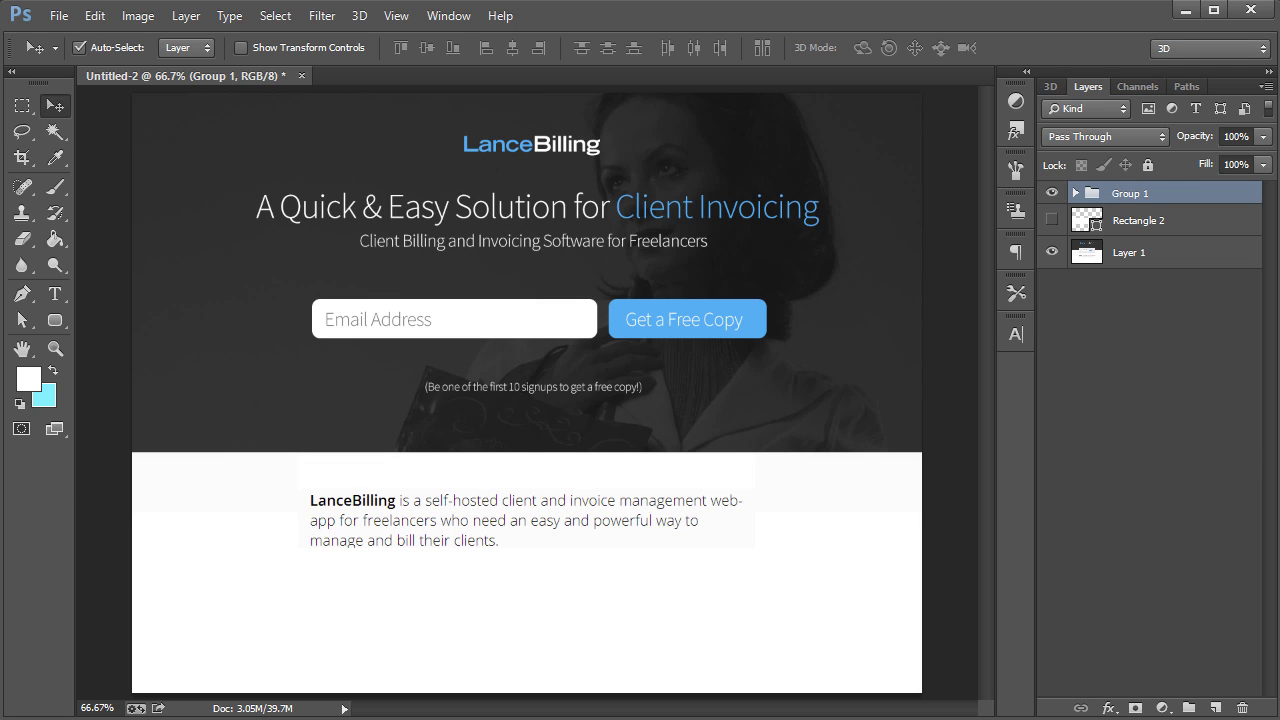
left_click(447, 715)
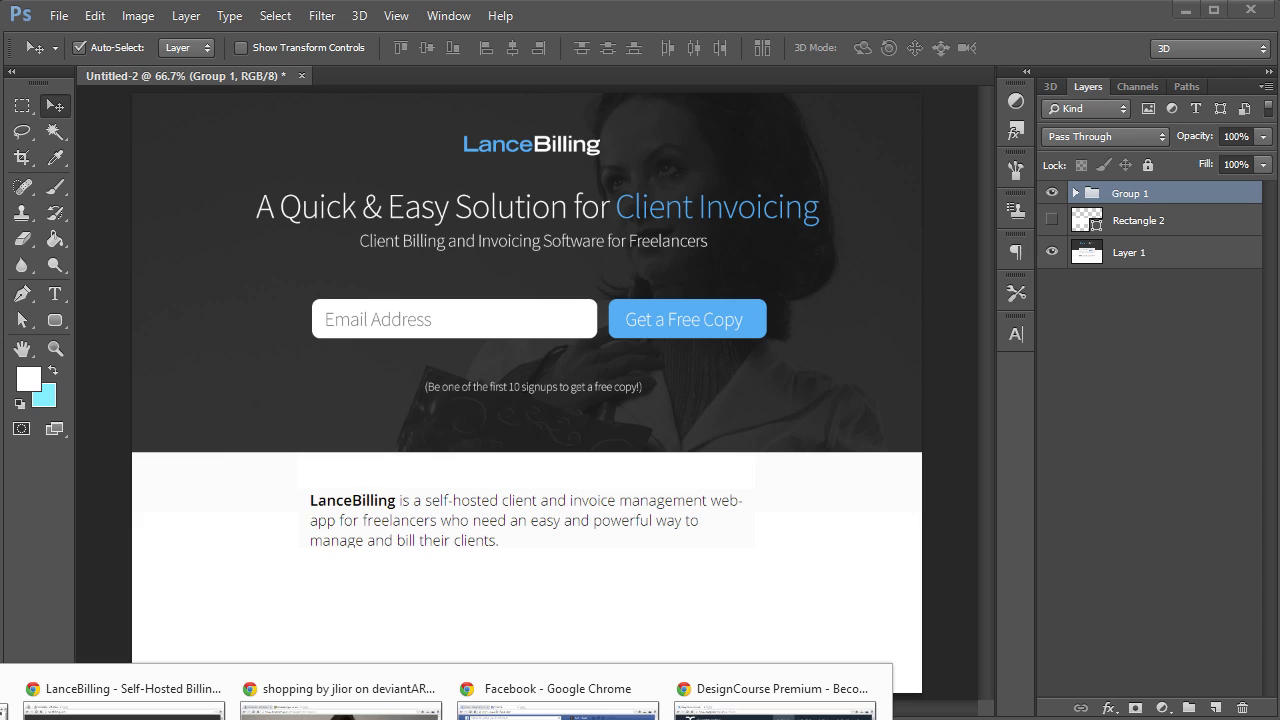
Load designcourse.com/premium in the LanceBilling Chrome window and scroll through the page.
left_click(122, 700)
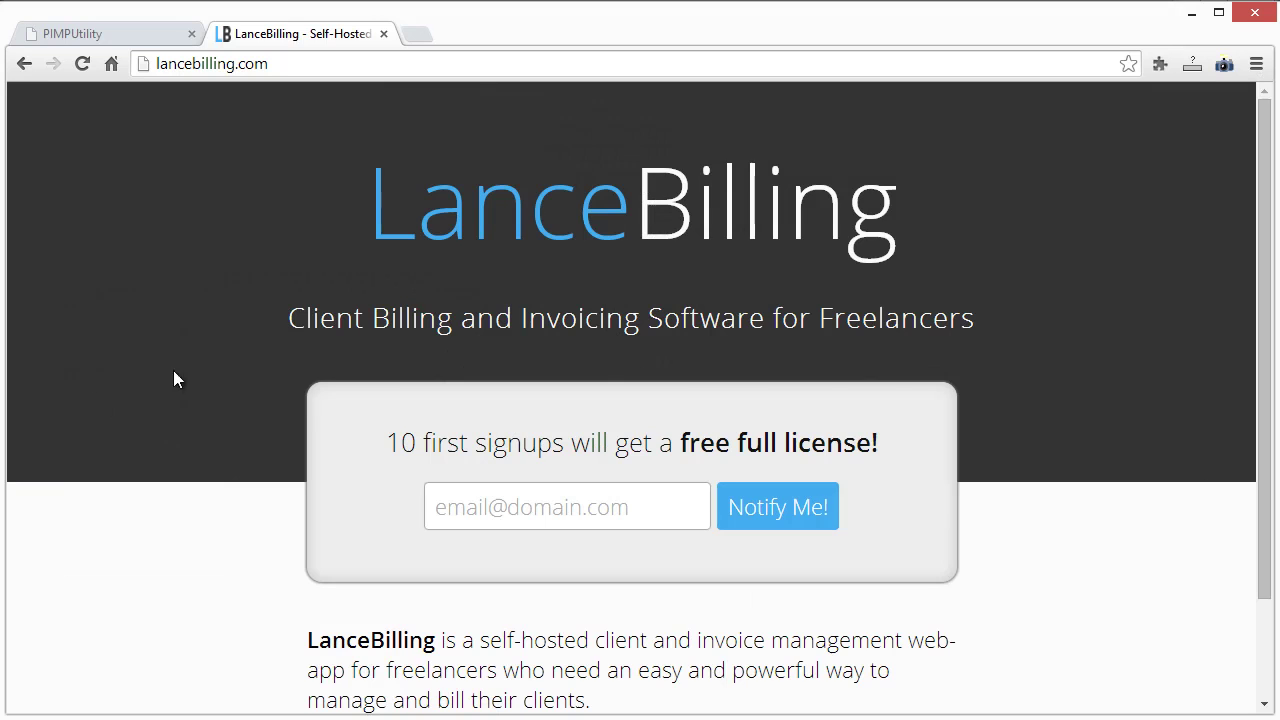
left_click(301, 66)
type("designcourse.com/premium")
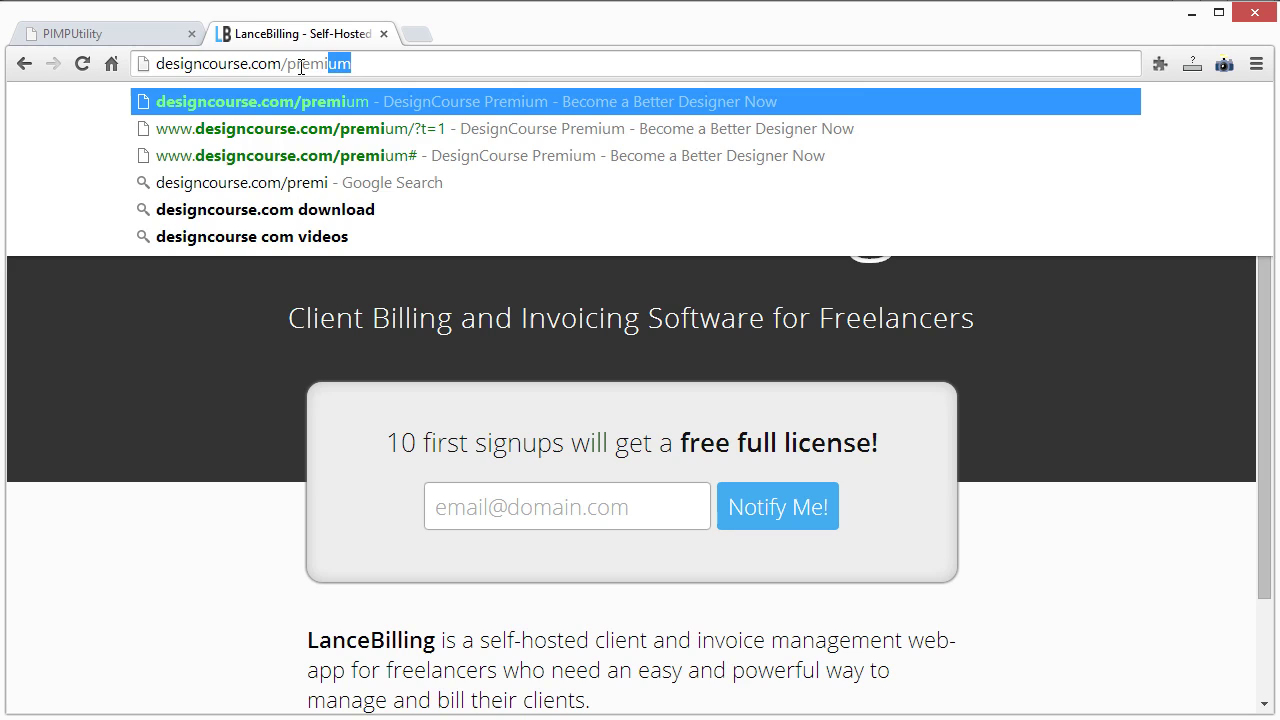
key("Return")
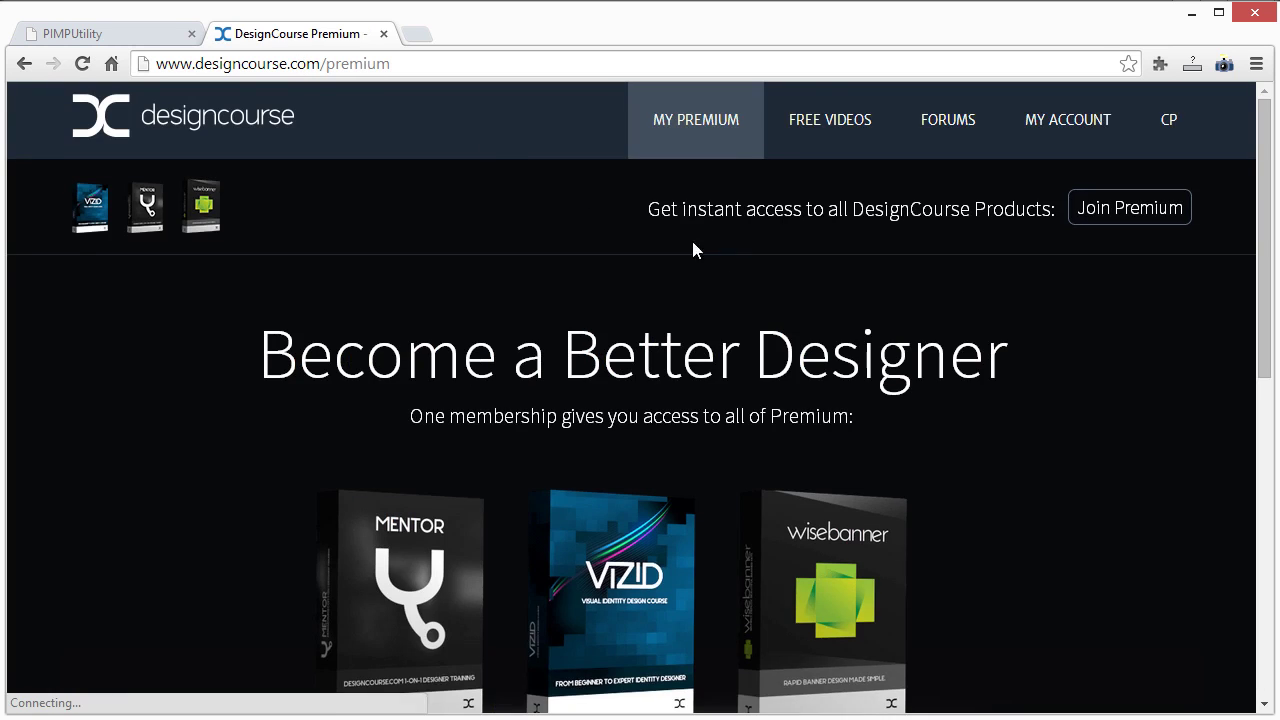
scroll(1008, 317, "down", 4)
scroll(1014, 317, "up", 3)
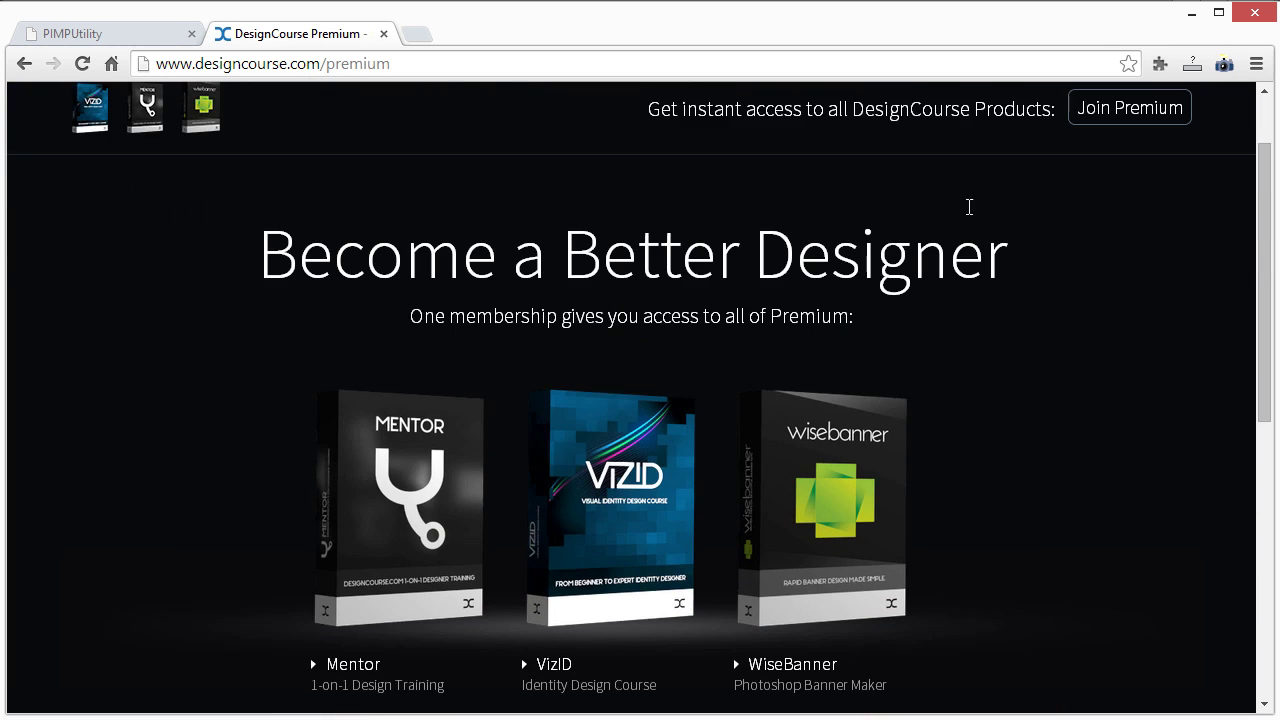
scroll(493, 388, "down", 1)
scroll(966, 406, "down", 2)
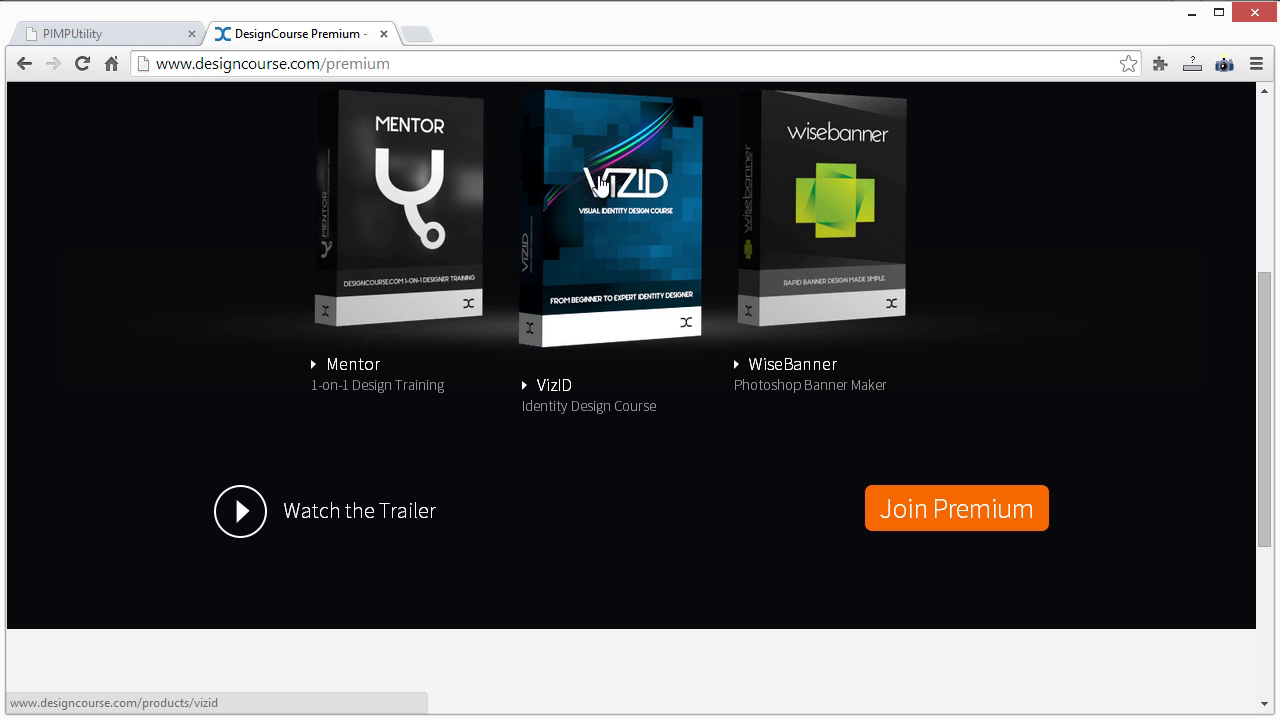
scroll(617, 272, "up", 1)
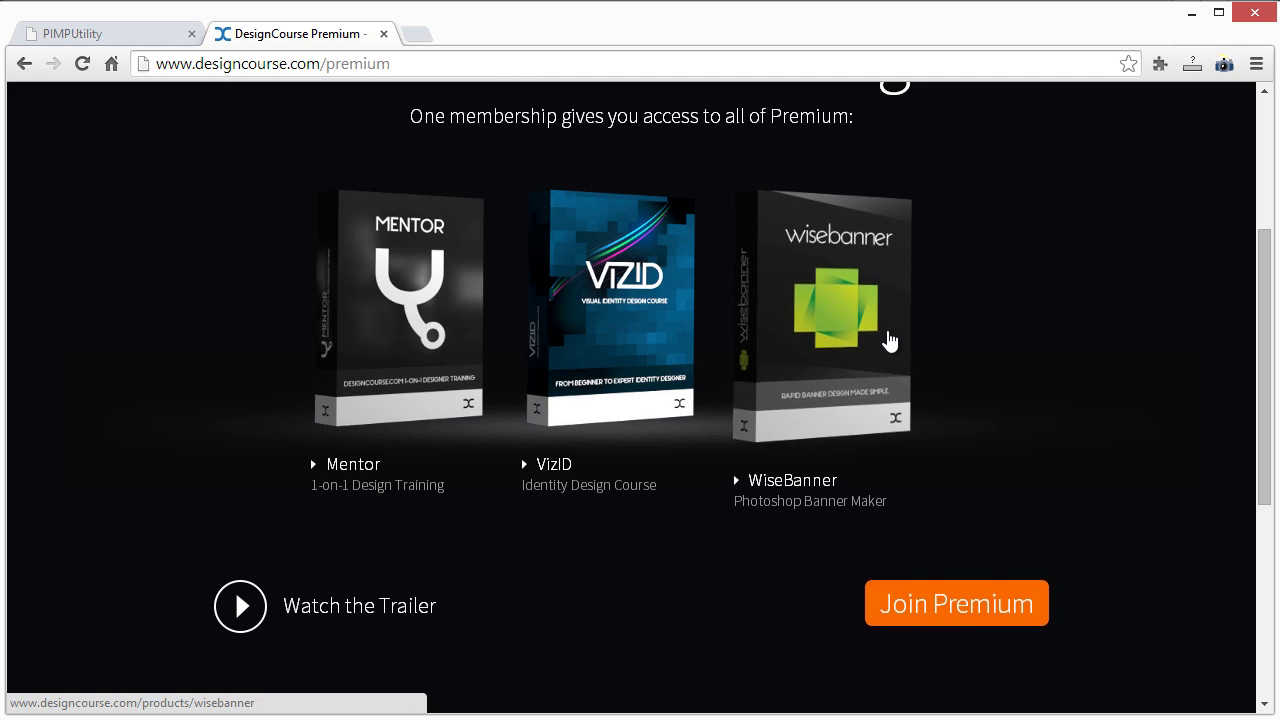
scroll(1051, 440, "up", 2)
scroll(1080, 357, "down", 1)
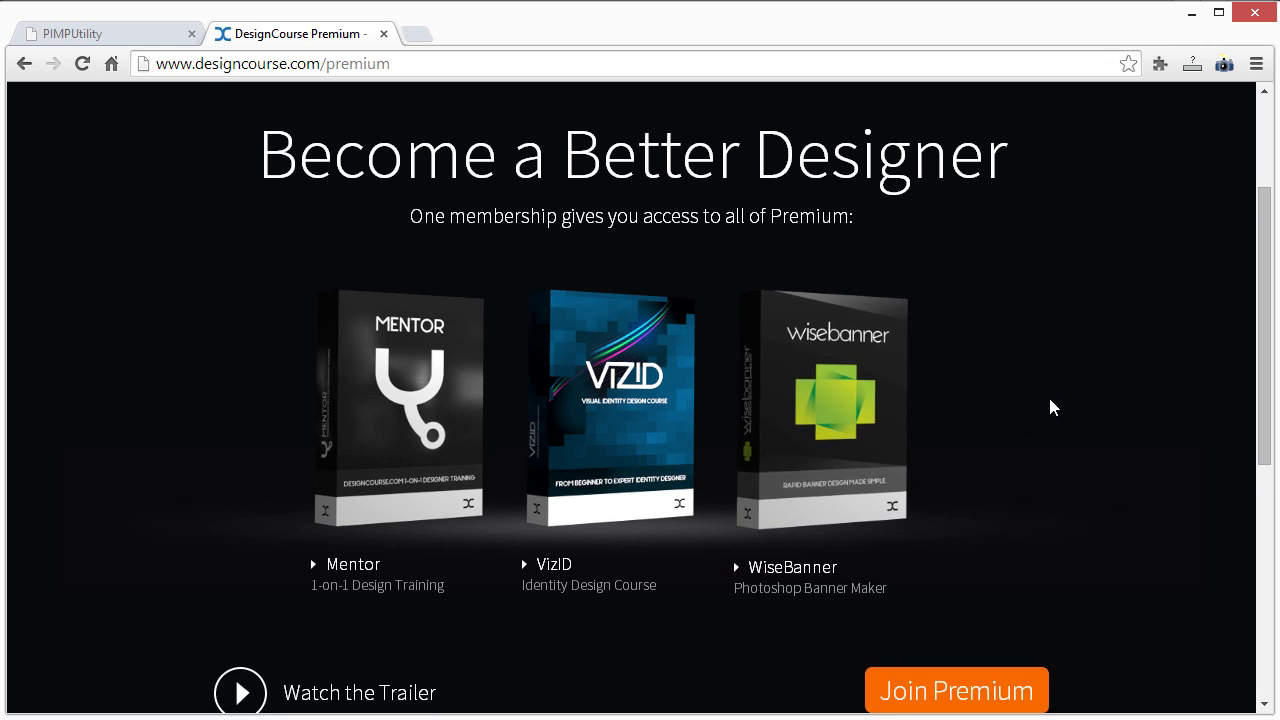
scroll(1060, 402, "down", 2)
scroll(1080, 397, "up", 4)
scroll(1100, 395, "down", 7)
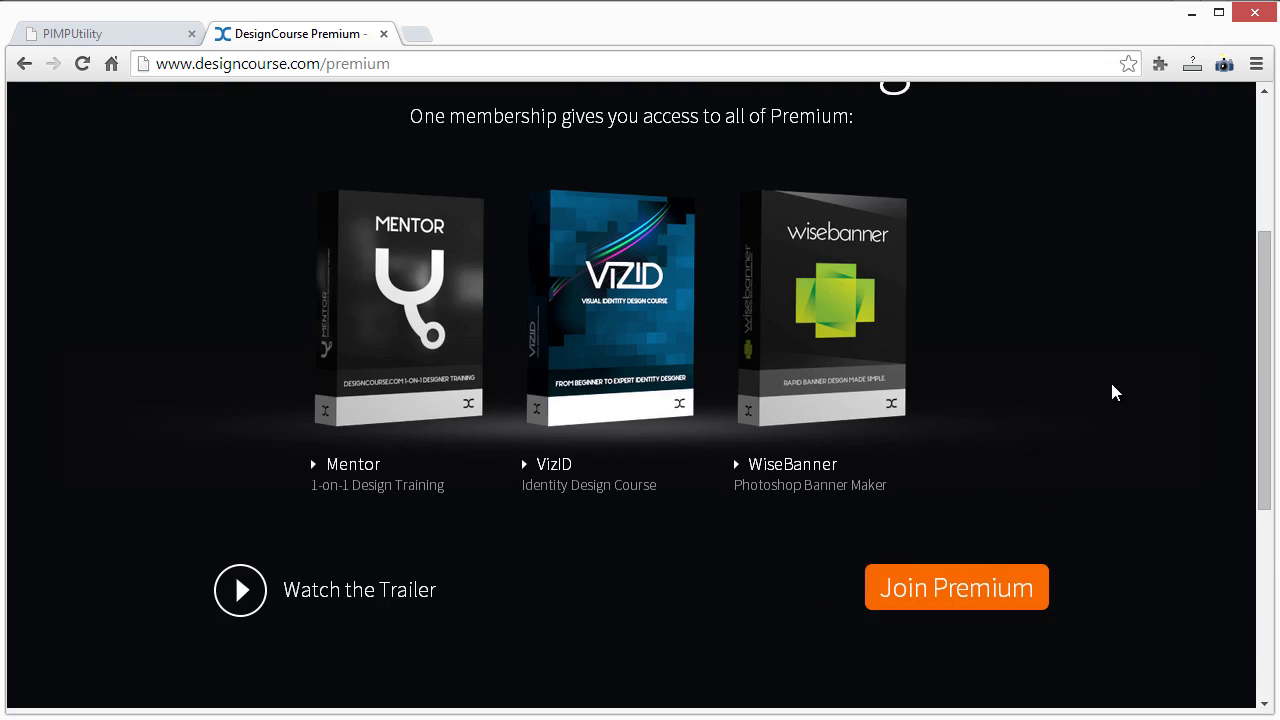
scroll(1103, 403, "up", 8)
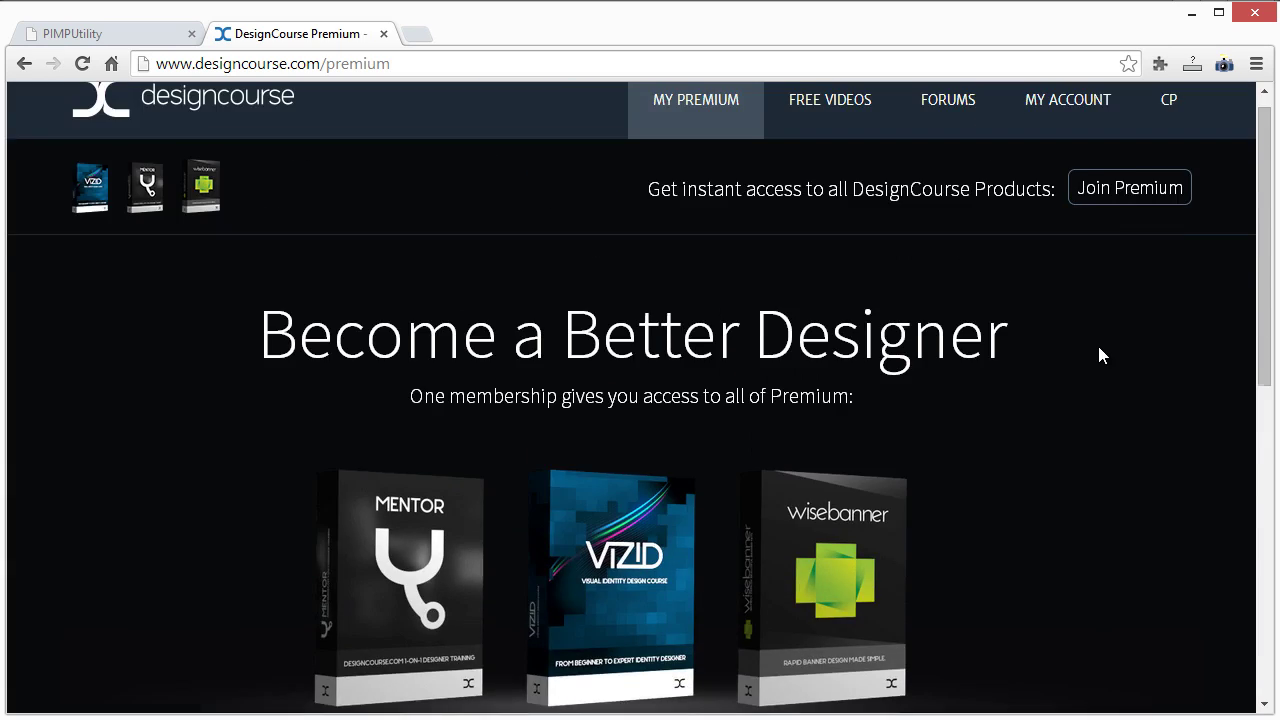
left_click_drag(1006, 362, 216, 363)
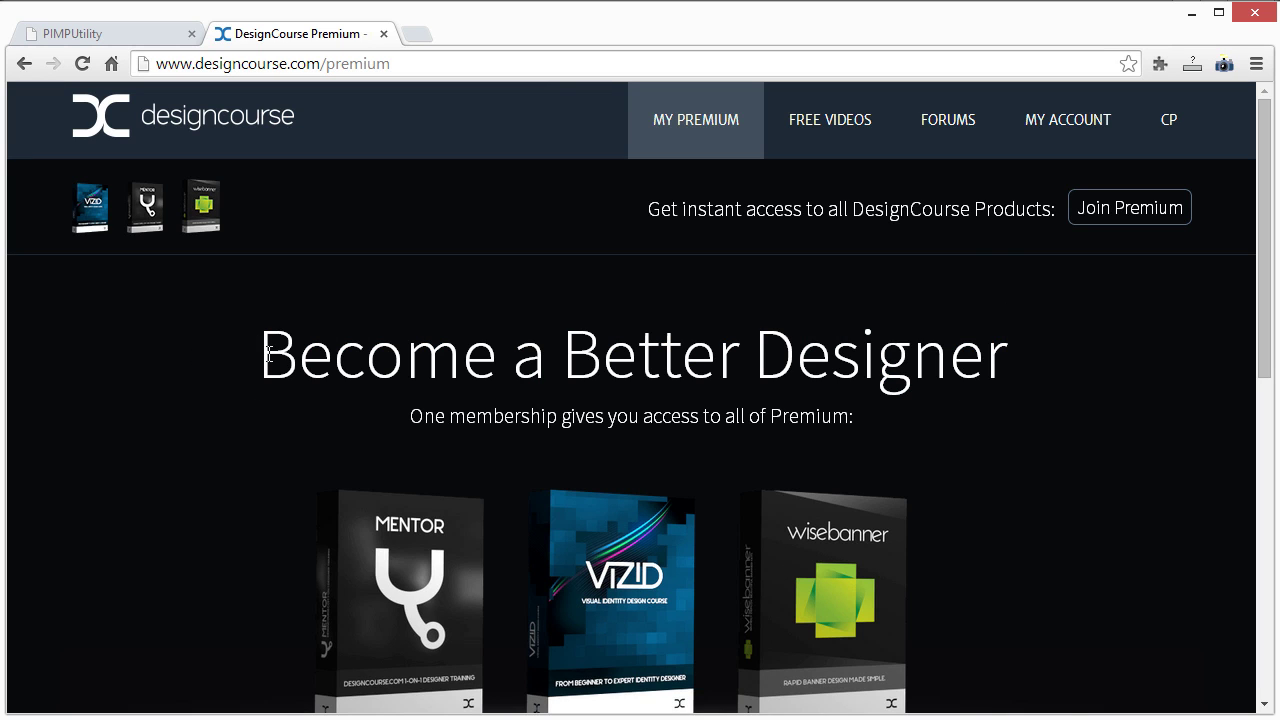
left_click_drag(303, 352, 254, 363)
left_click(490, 360)
left_click(614, 352)
left_click_drag(254, 354, 380, 365)
left_click(592, 369)
scroll(1020, 377, "down", 3)
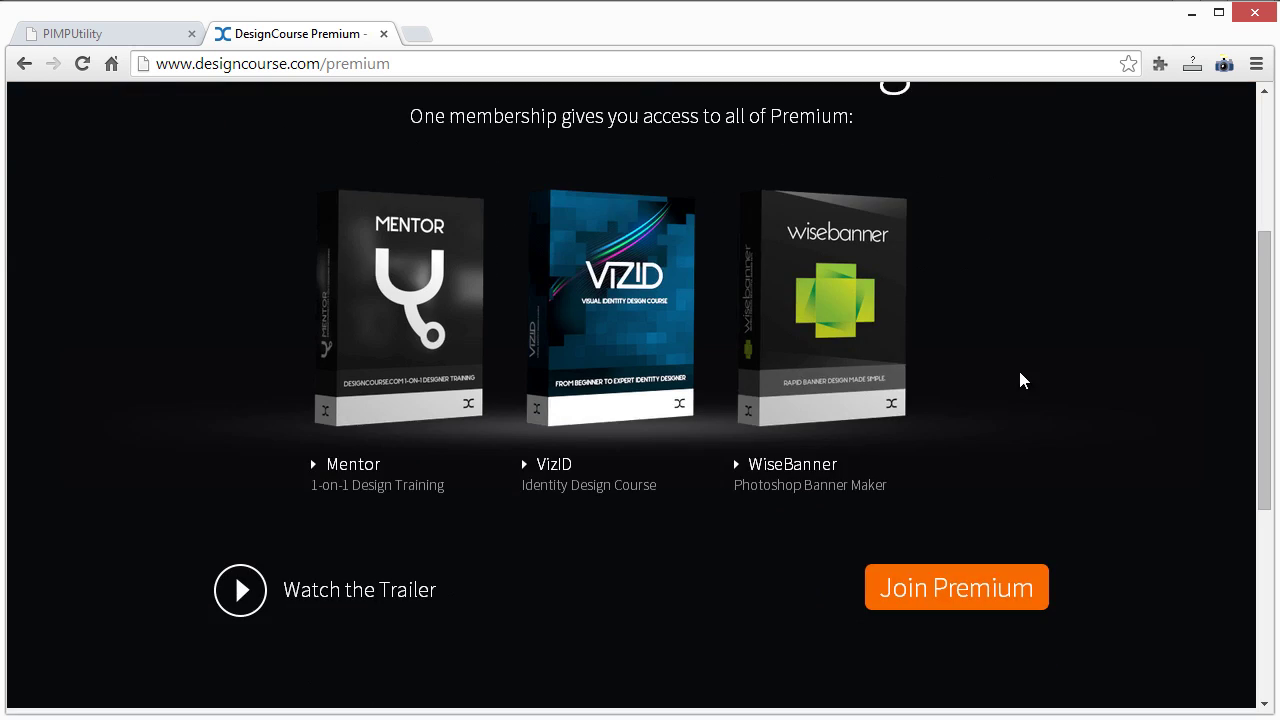
scroll(1035, 397, "up", 2)
scroll(1035, 397, "up", 1)
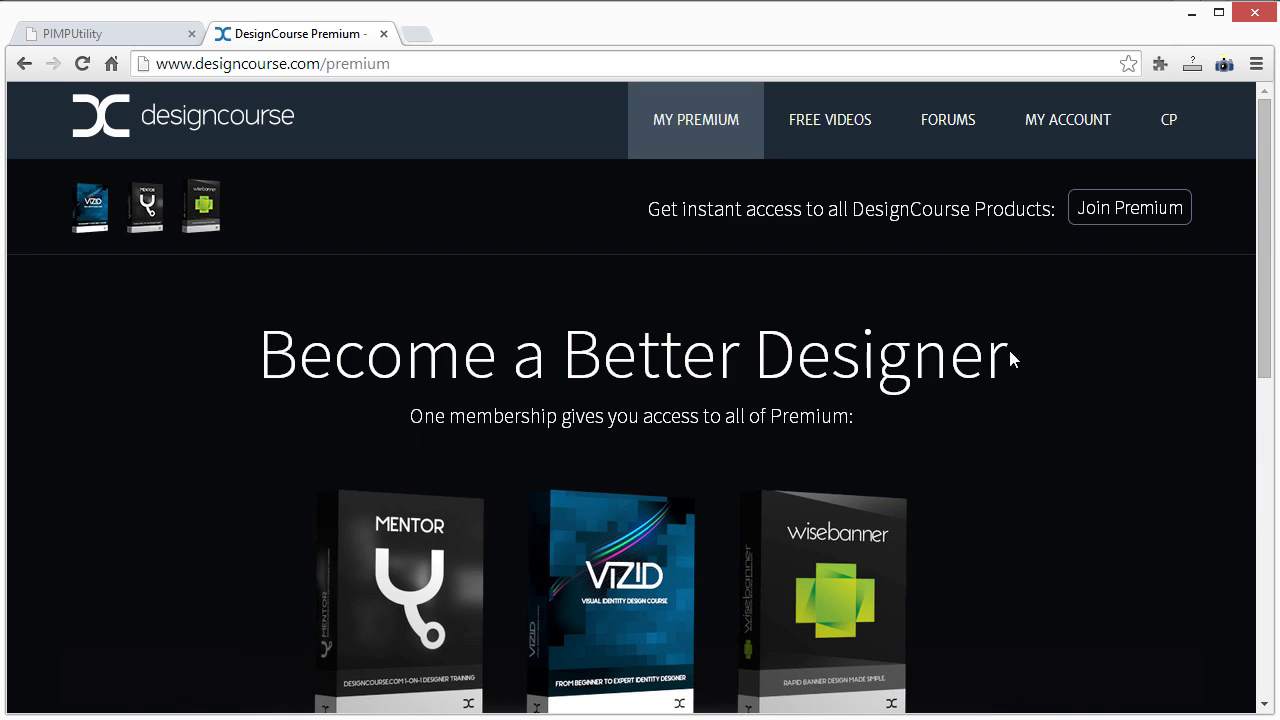
left_click_drag(1008, 355, 330, 362)
left_click(292, 361)
scroll(248, 372, "down", 3)
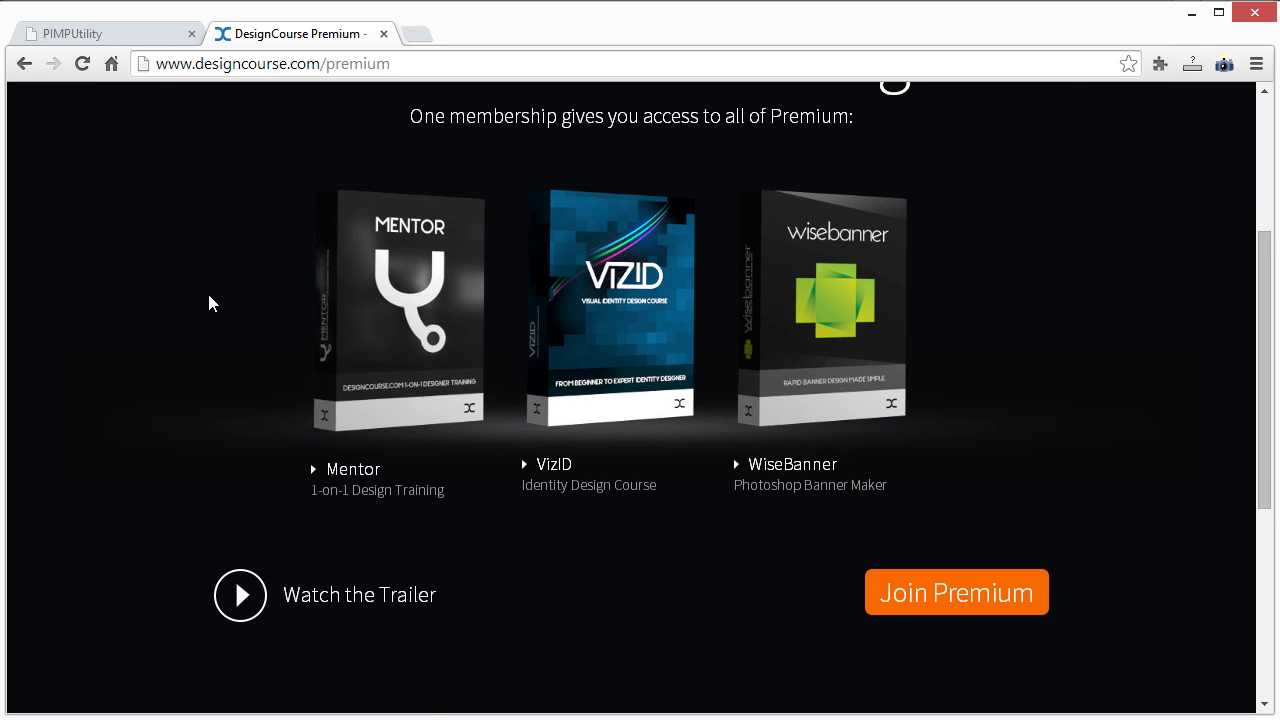
scroll(207, 290, "up", 2)
left_click_drag(255, 255, 752, 274)
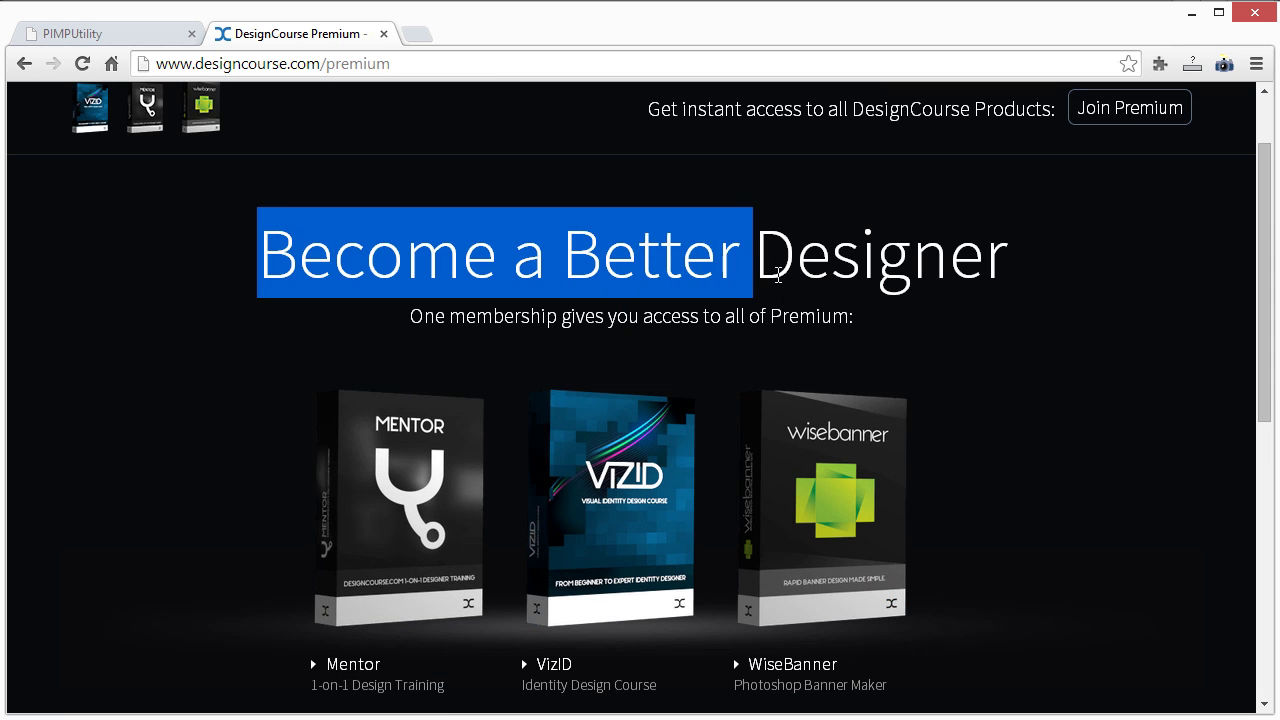
left_click(868, 270)
scroll(1055, 284, "down", 4)
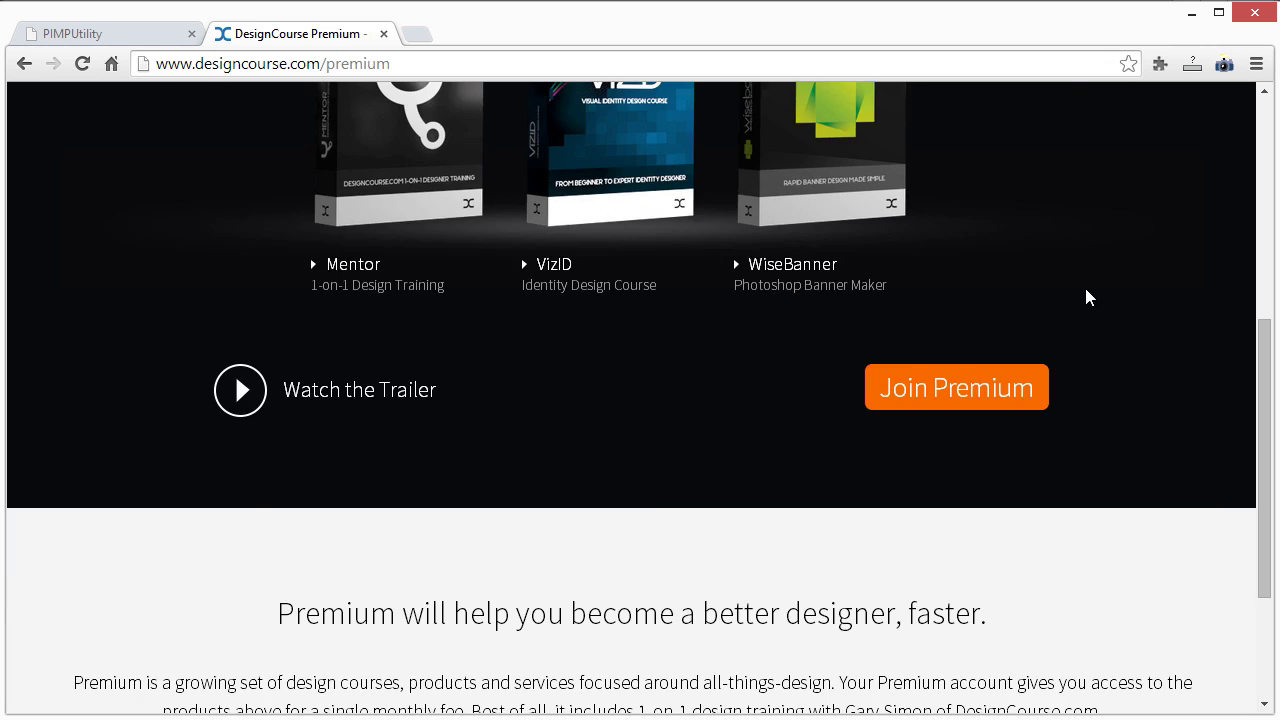
scroll(1086, 296, "up", 4)
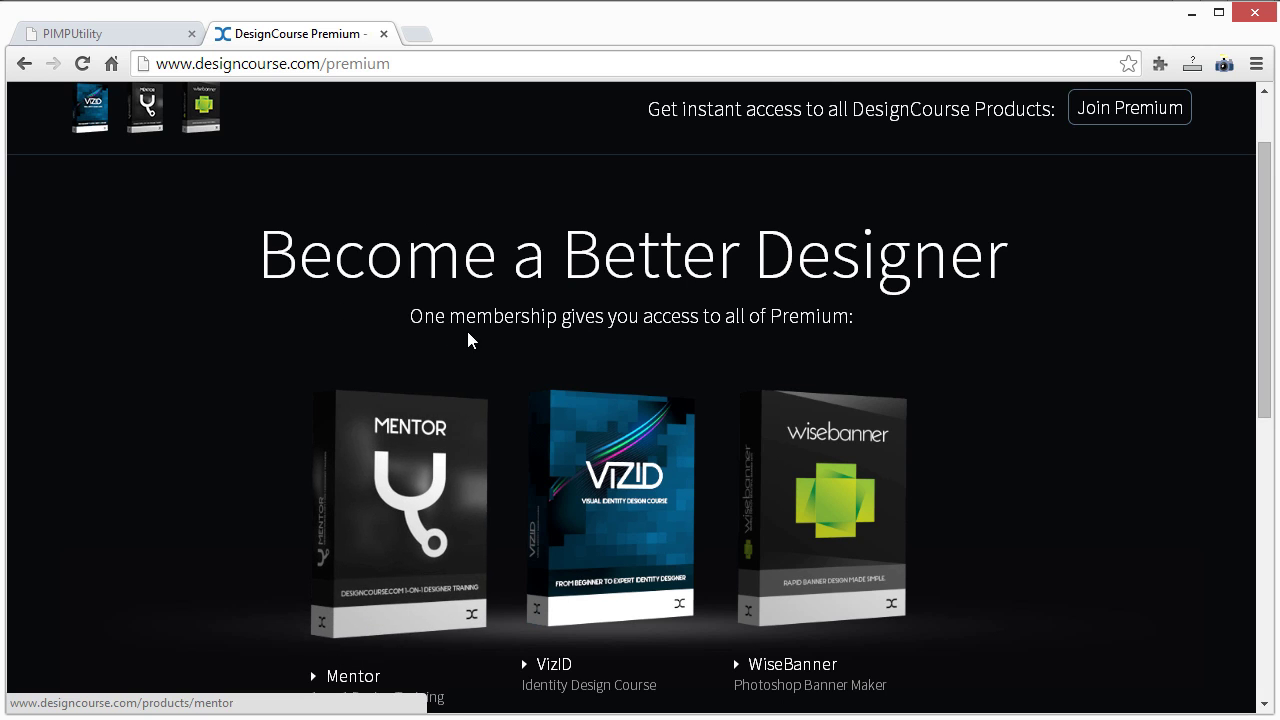
scroll(1020, 300, "down", 2)
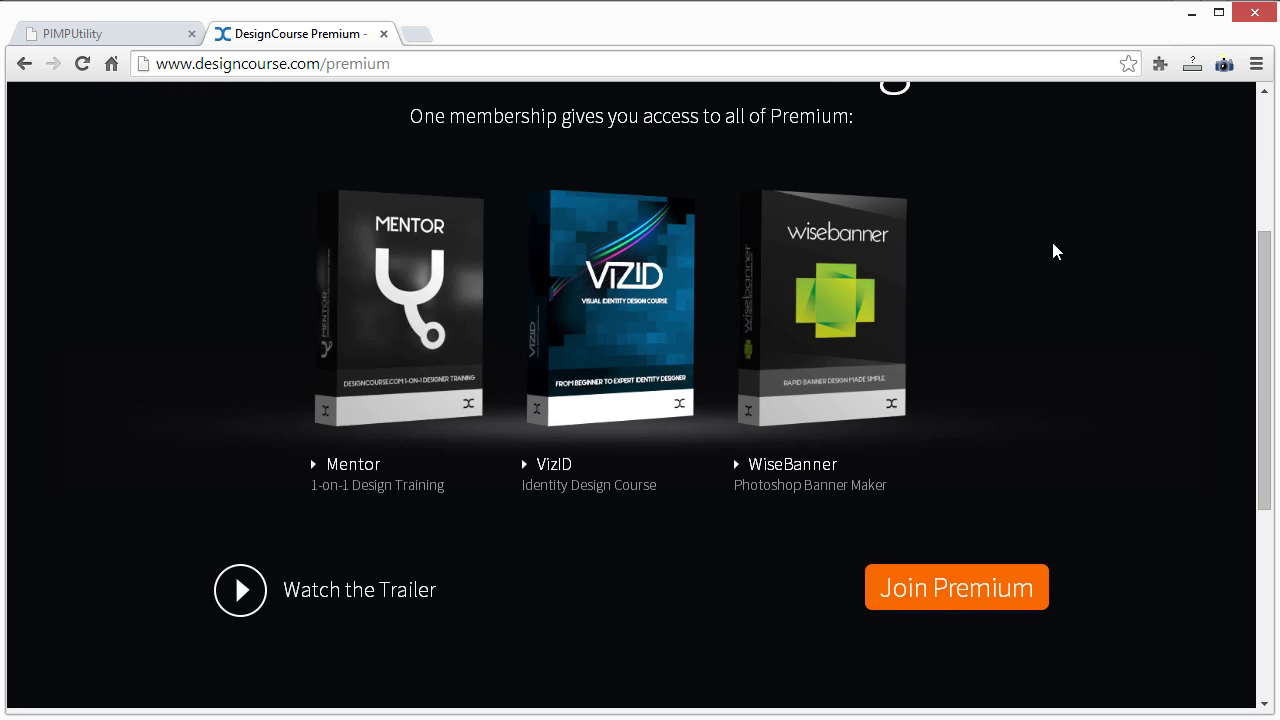
scroll(1050, 270, "up", 2)
scroll(1058, 322, "down", 3)
scroll(1060, 340, "up", 3)
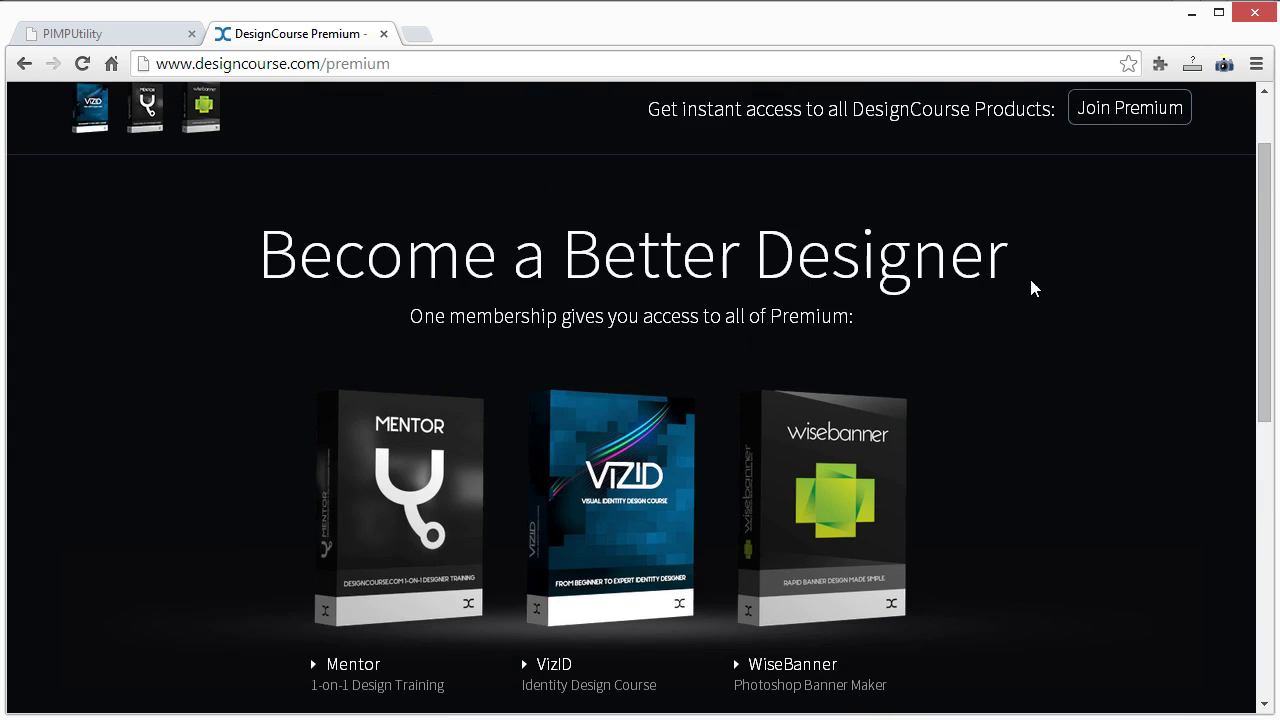
left_click_drag(1008, 262, 740, 264)
left_click(698, 250)
left_click_drag(607, 263, 237, 265)
left_click(565, 263)
left_click(507, 268)
left_click(237, 265)
scroll(215, 293, "down", 2)
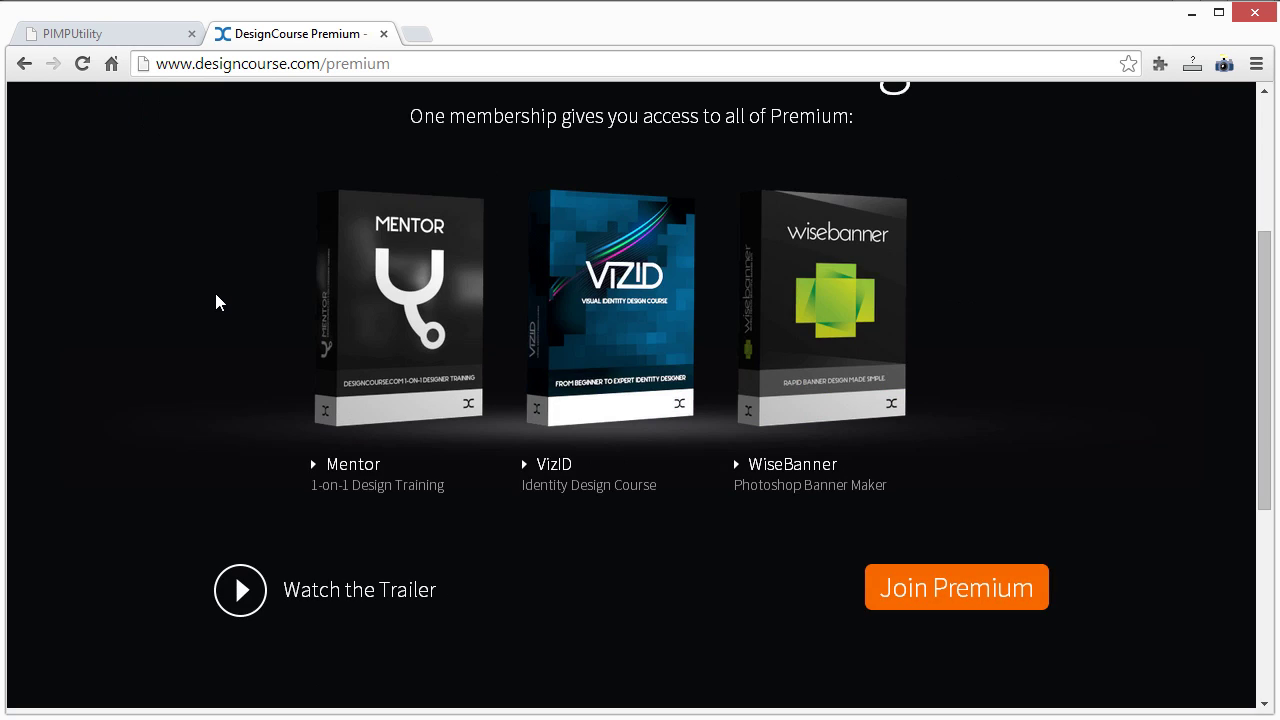
scroll(204, 298, "up", 2)
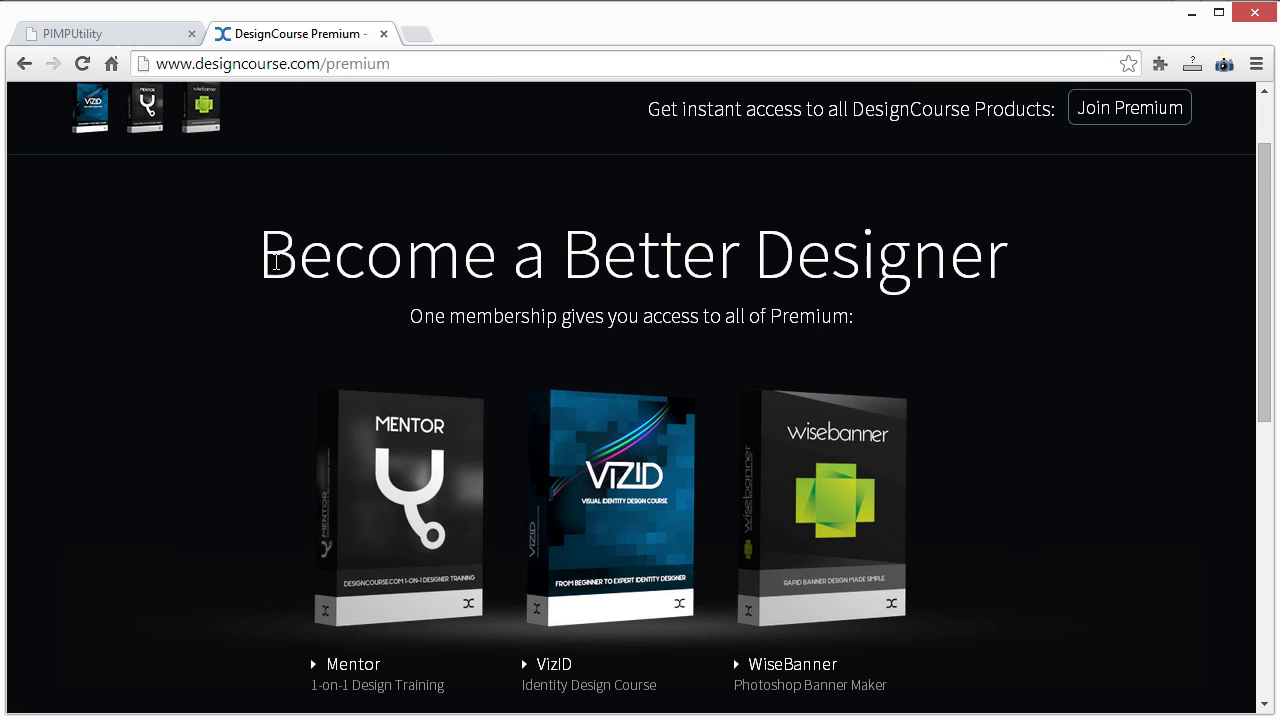
left_click_drag(257, 265, 468, 266)
left_click(468, 266)
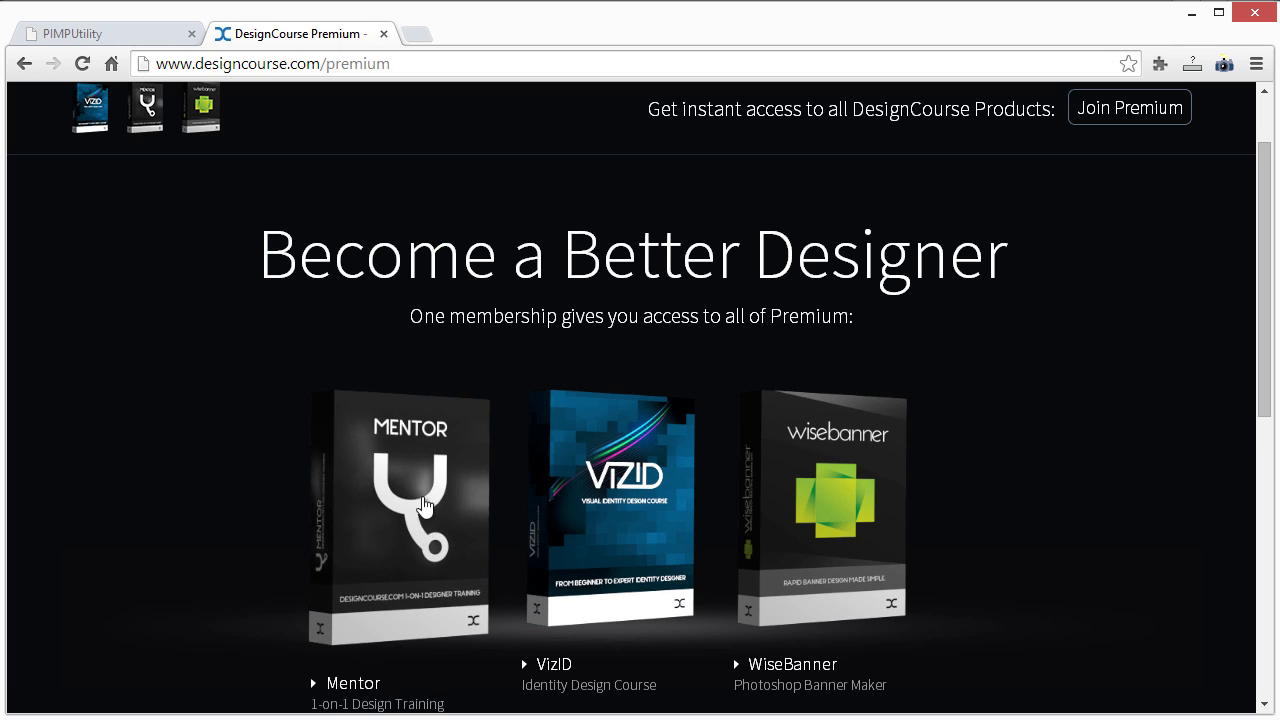